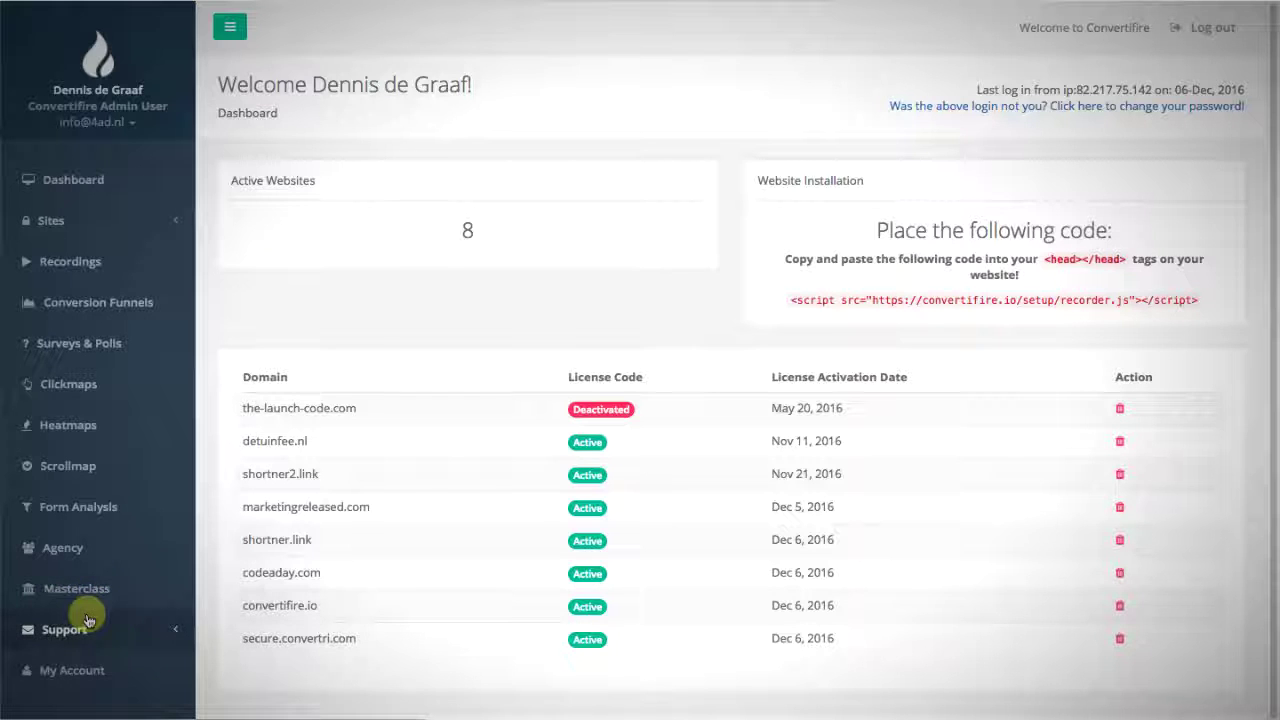
{"action": "left_click", "coordinate": [118, 626]}
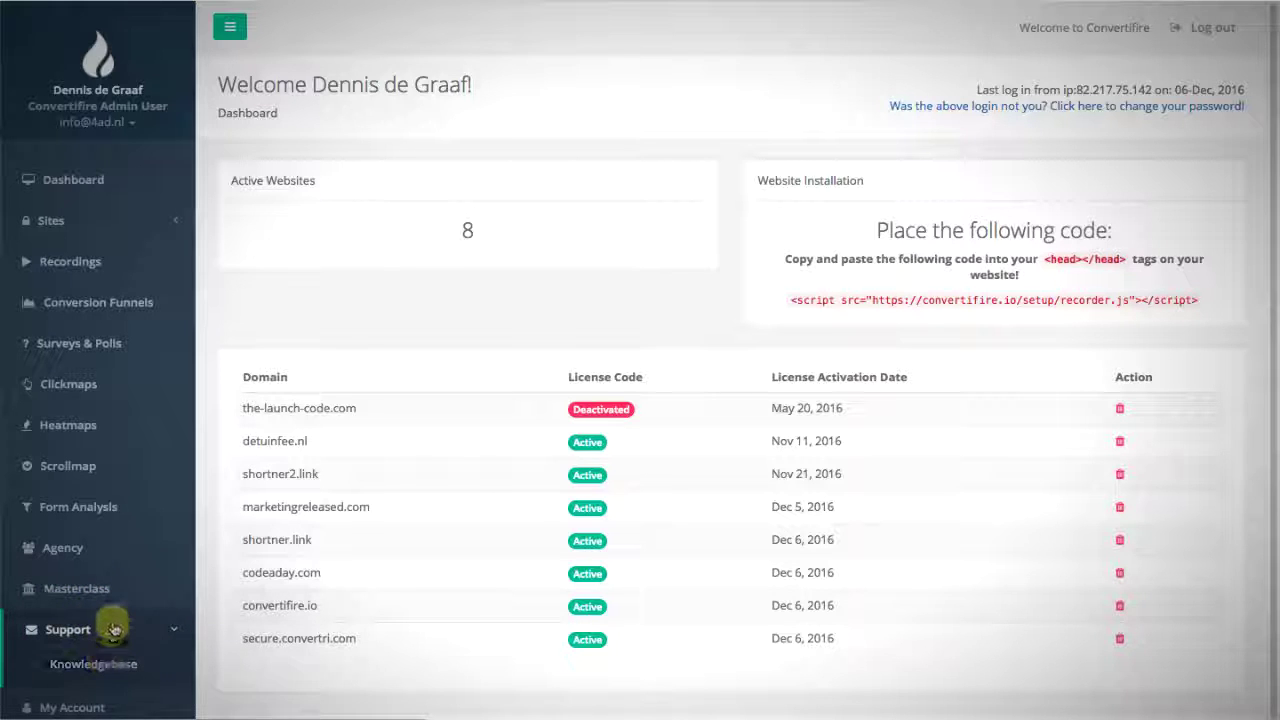
{"action": "left_click", "coordinate": [108, 626]}
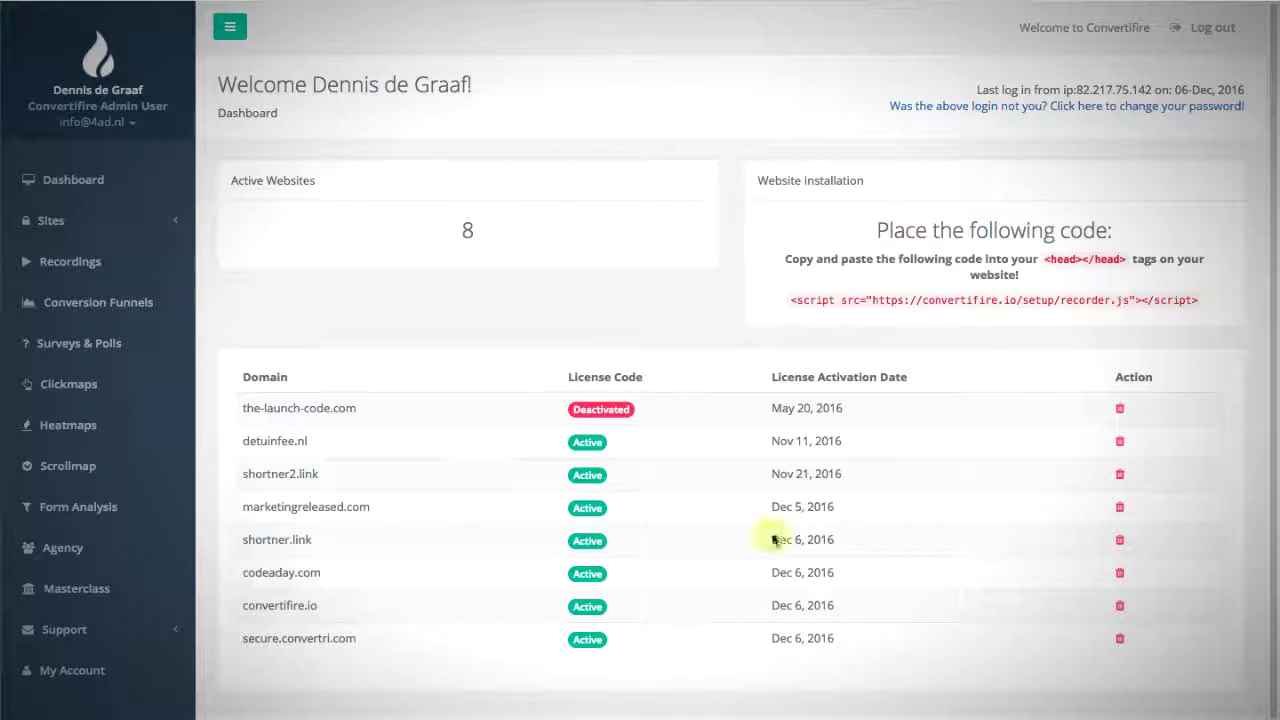
Activate the new domain test.com from the site overview by generating a license for it.
{"action": "left_click", "coordinate": [84, 219]}
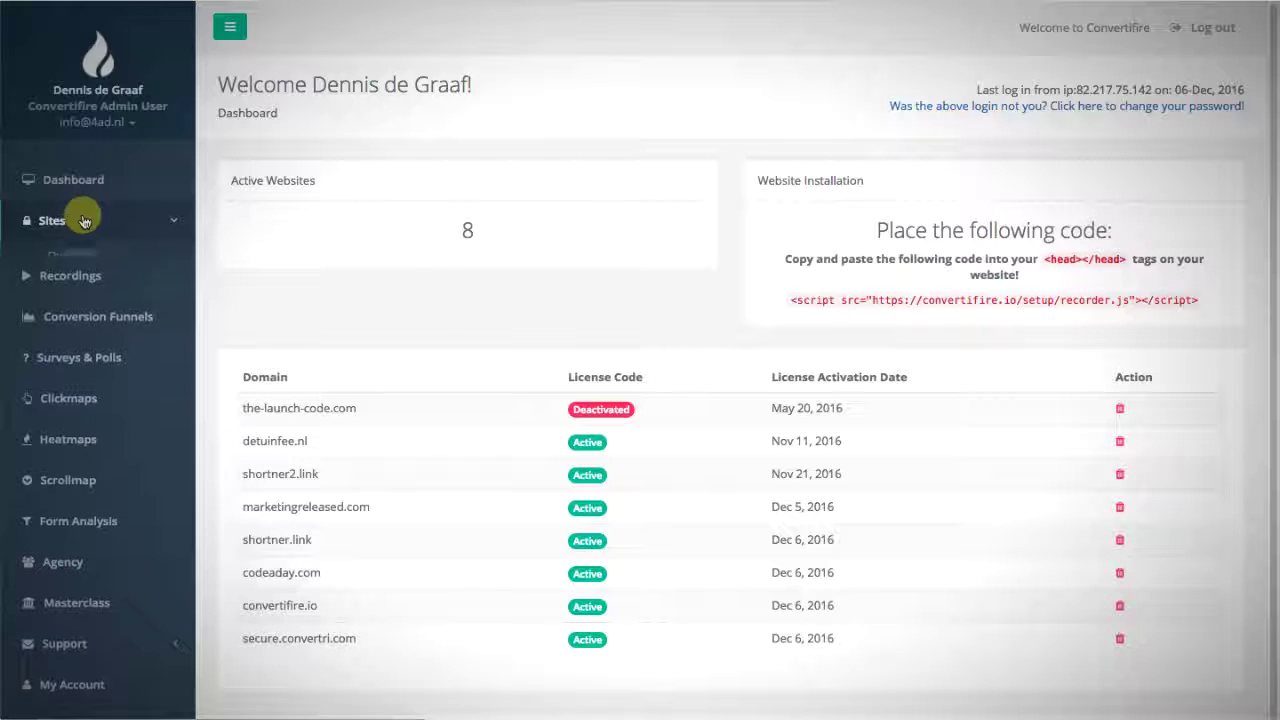
{"action": "left_click", "coordinate": [80, 258]}
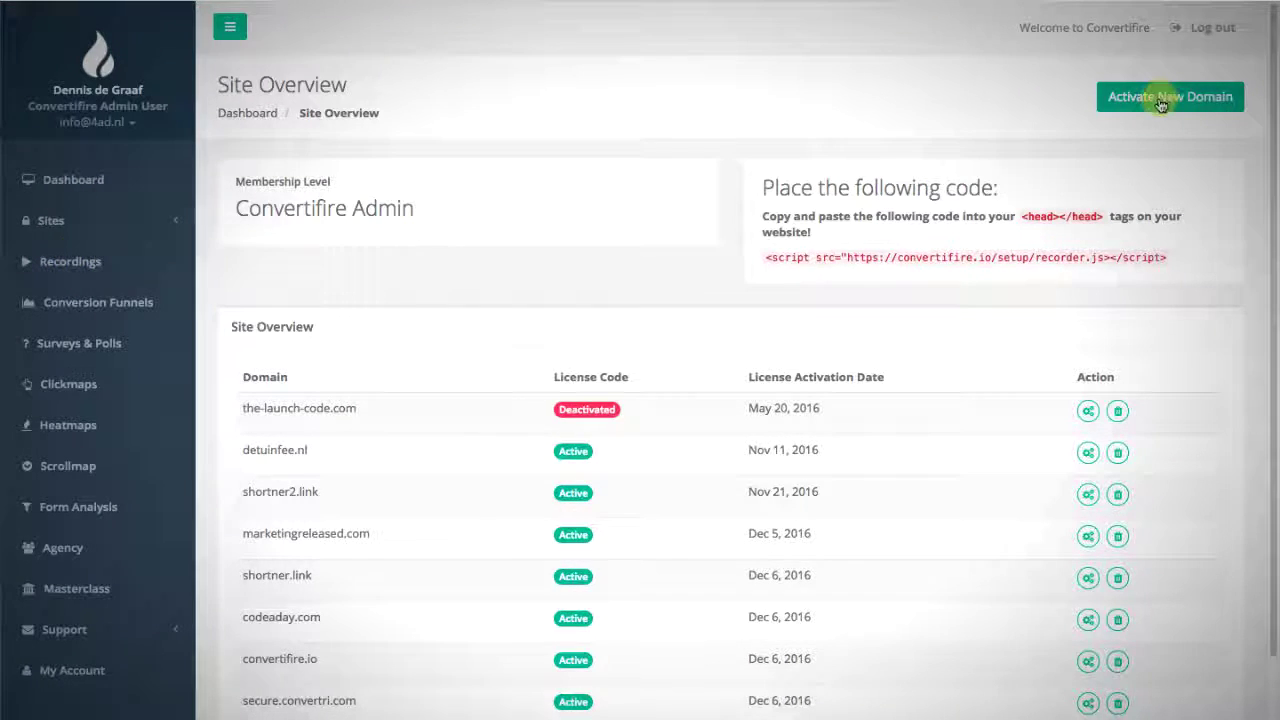
{"action": "left_click", "coordinate": [1160, 97]}
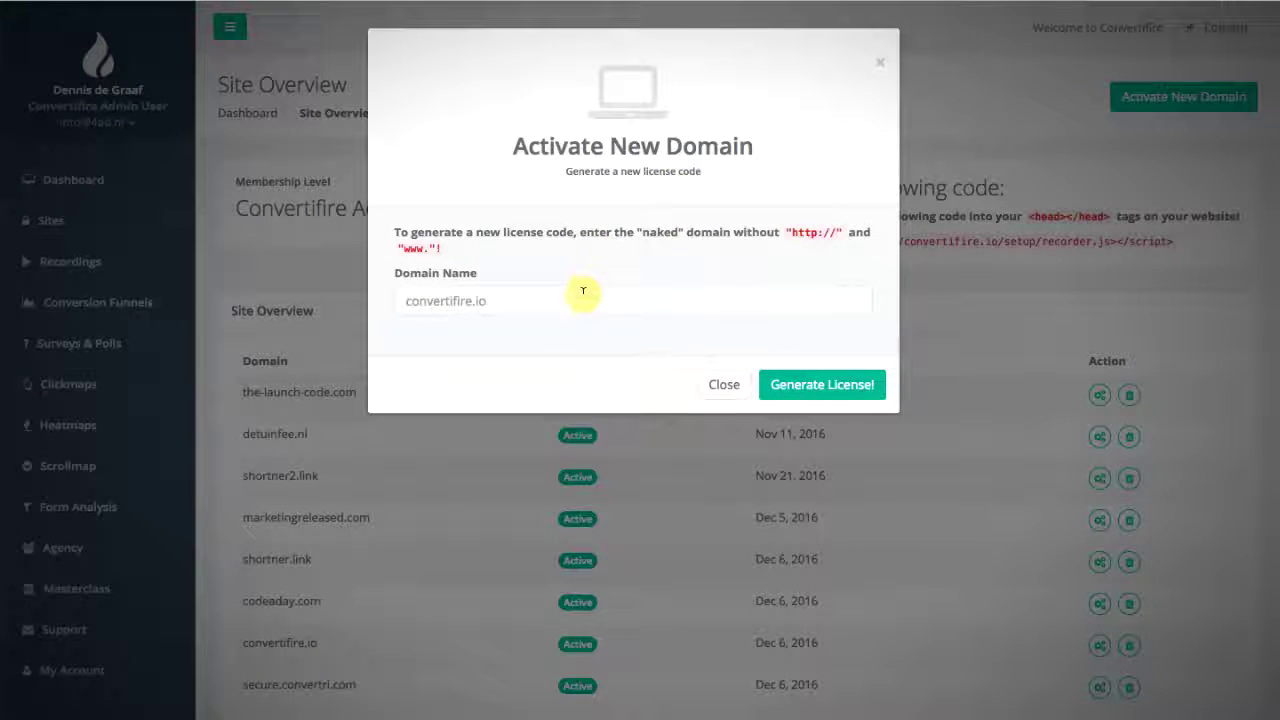
{"action": "left_click", "coordinate": [583, 295]}
{"action": "type", "text": "test"}
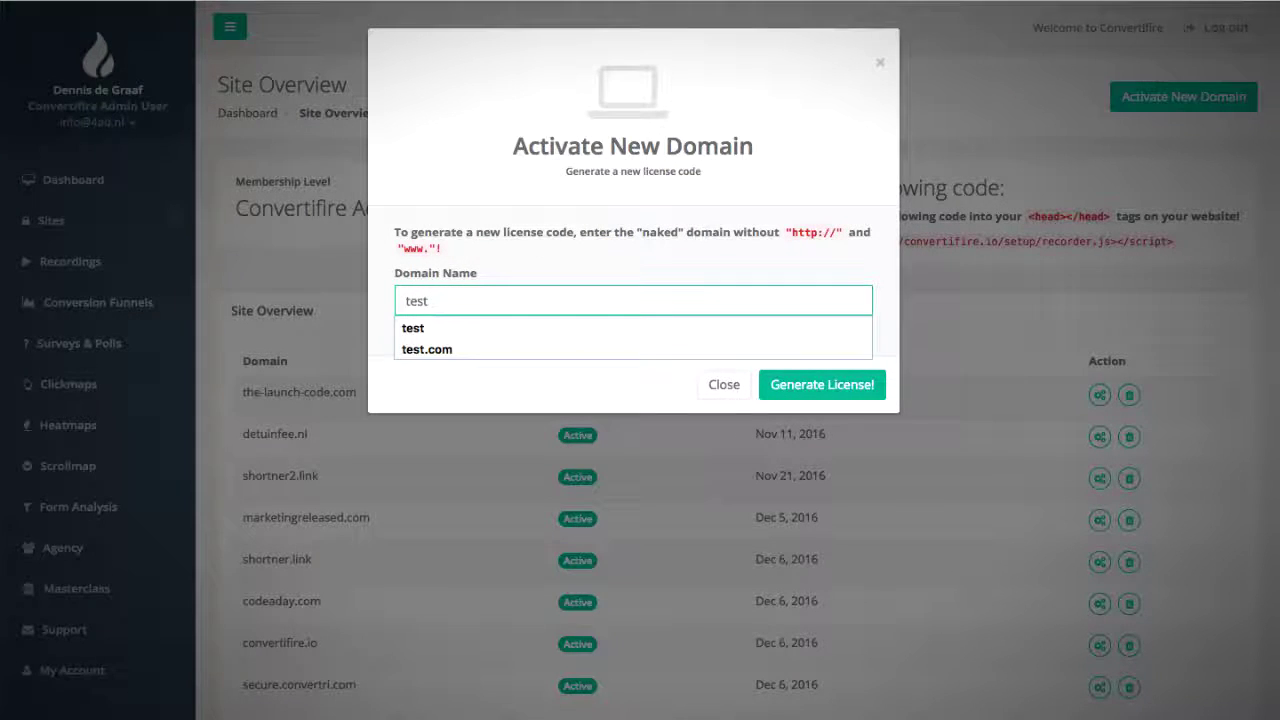
{"action": "type", "text": ".com"}
{"action": "left_click", "coordinate": [808, 386]}
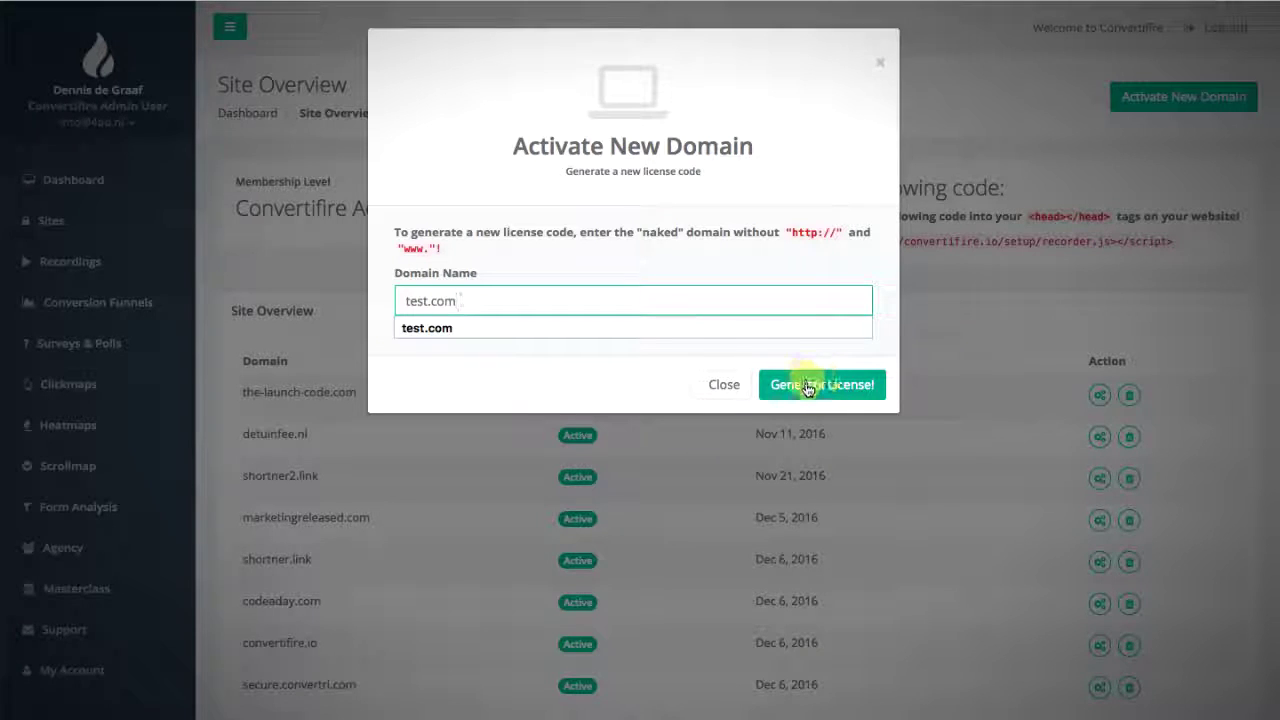
{"action": "left_click", "coordinate": [808, 387]}
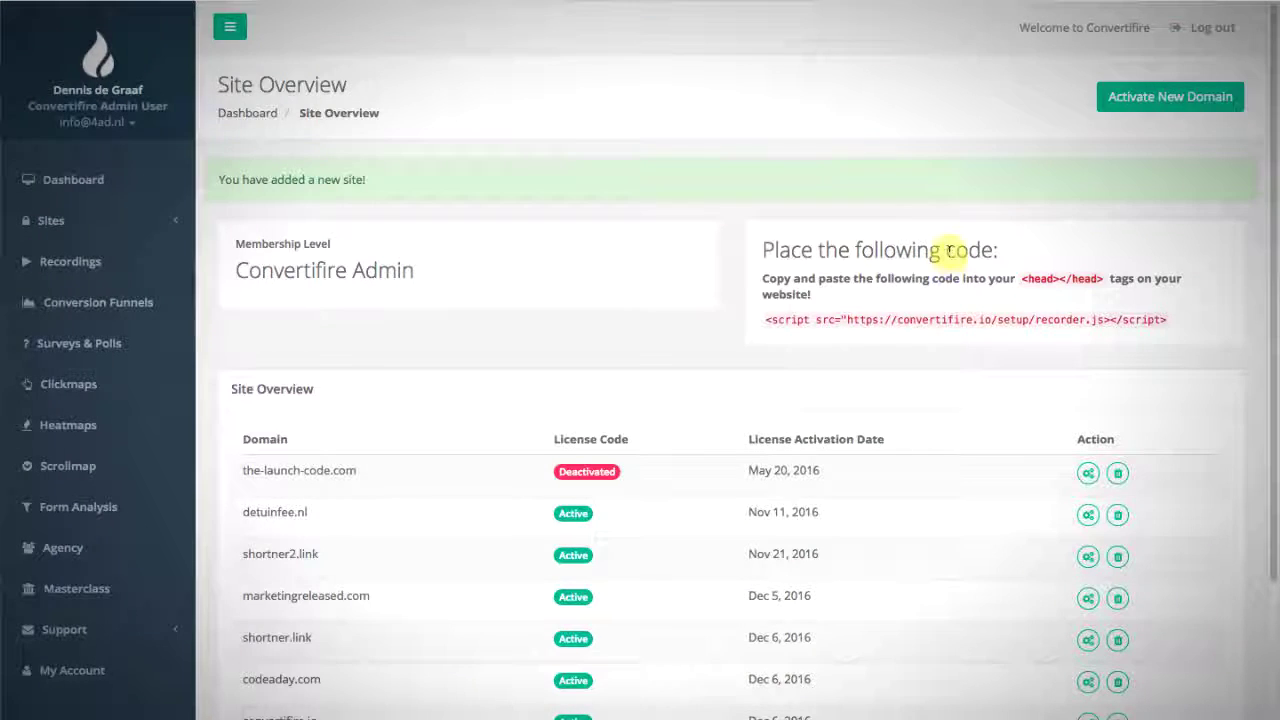
Check the site list for the added domain and select the whole recorder.js script code meant for the website's head tags.
{"action": "scroll", "coordinate": [948, 250], "scroll_direction": "down", "scroll_amount": 3}
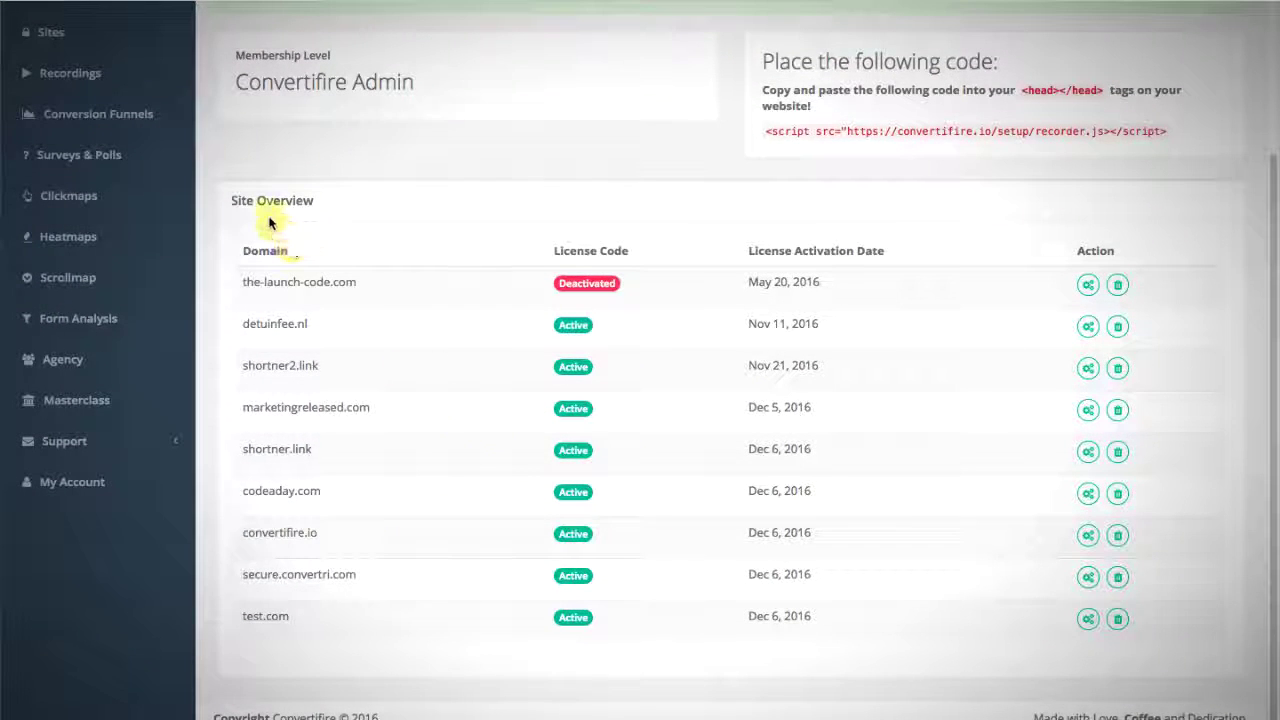
{"action": "scroll", "coordinate": [914, 500], "scroll_direction": "up", "scroll_amount": 3}
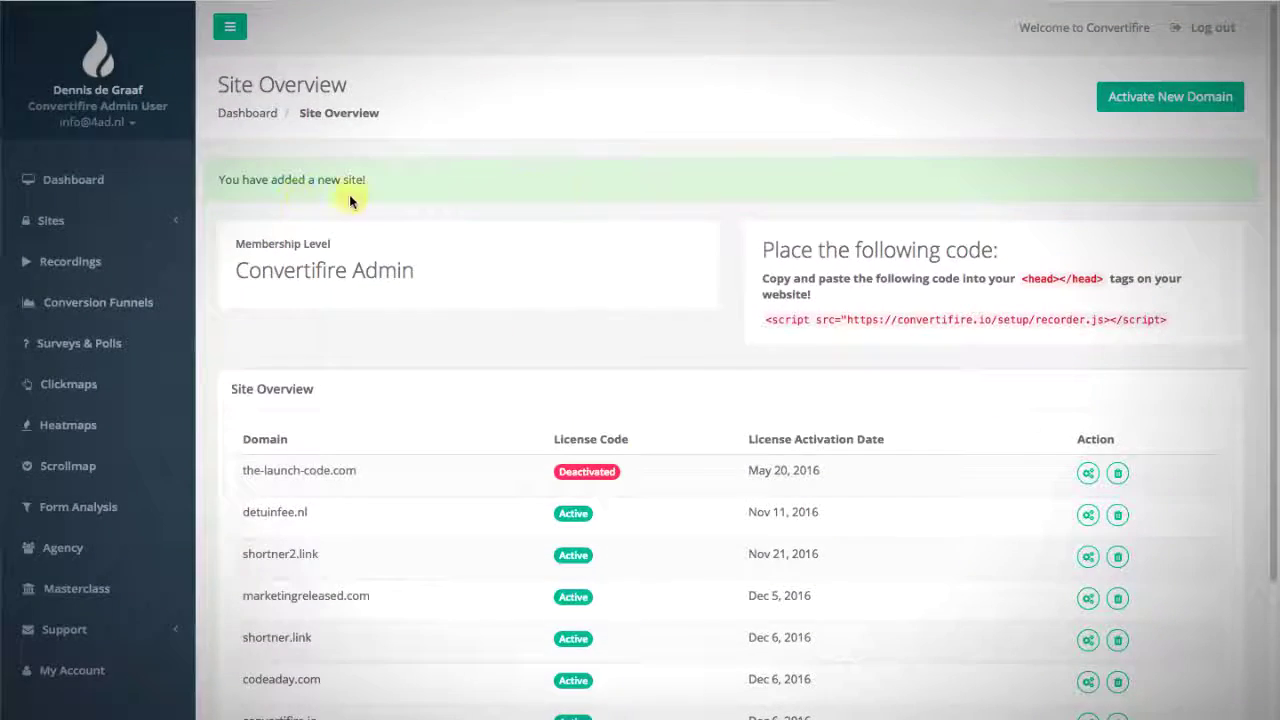
{"action": "scroll", "coordinate": [557, 191], "scroll_direction": "down", "scroll_amount": 3}
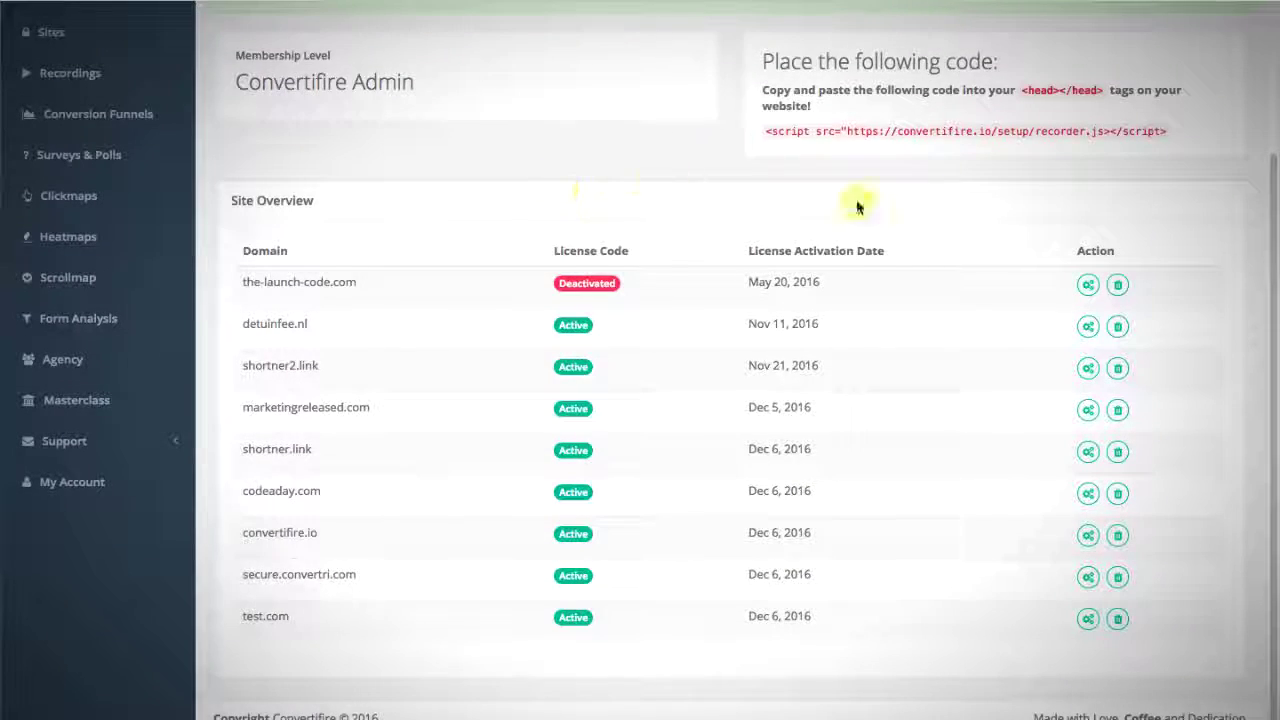
{"action": "scroll", "coordinate": [929, 184], "scroll_direction": "up", "scroll_amount": 2}
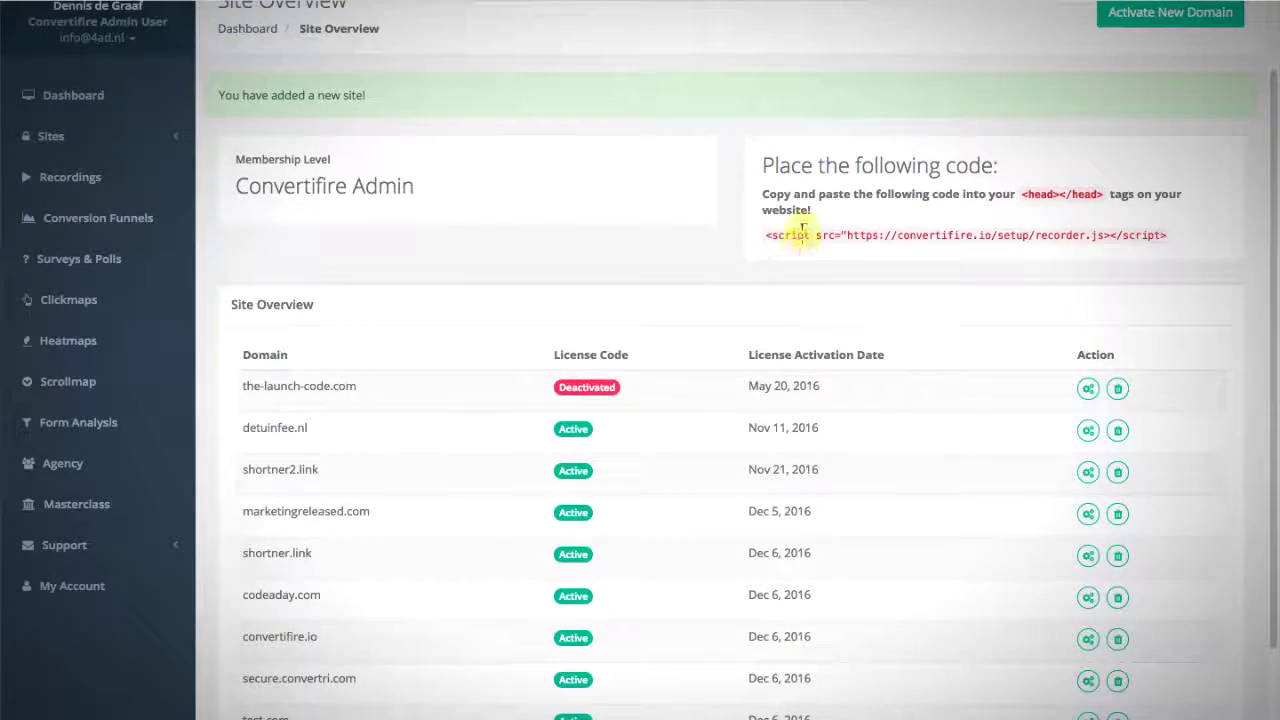
{"action": "triple_click", "coordinate": [772, 235]}
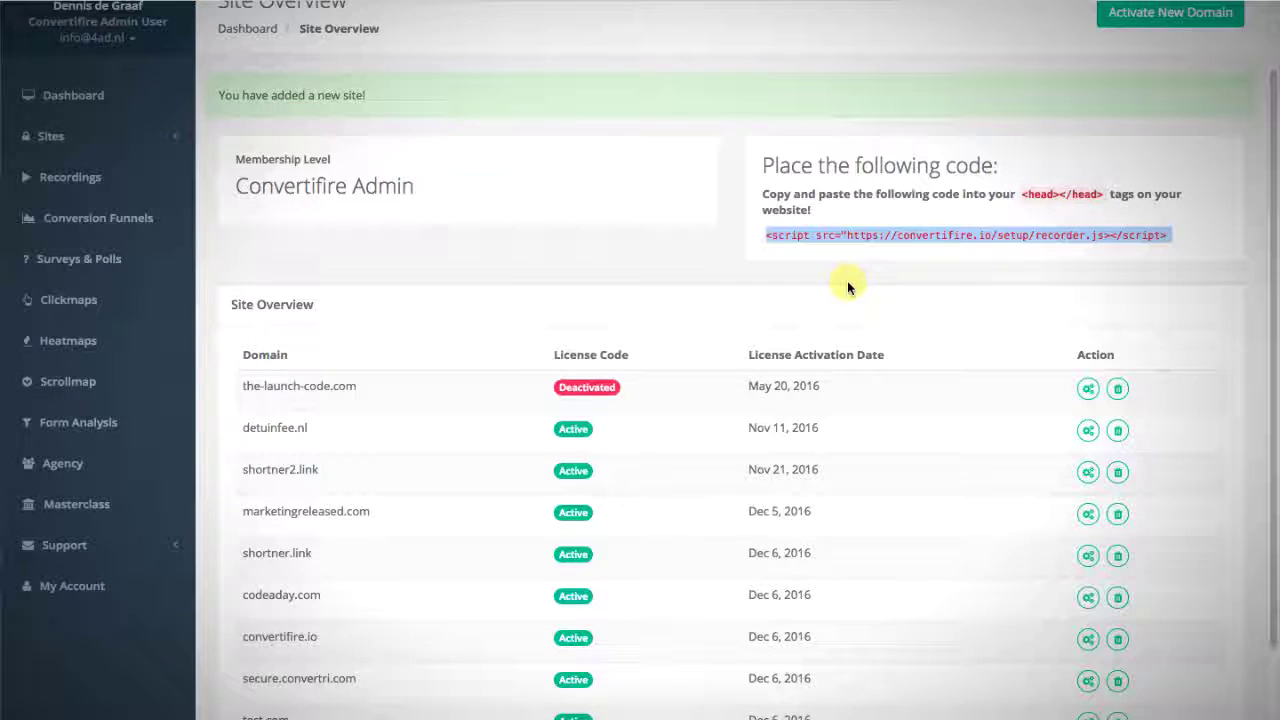
Delete the license attached to test.com from the site overview.
{"action": "scroll", "coordinate": [748, 268], "scroll_direction": "down", "scroll_amount": 1}
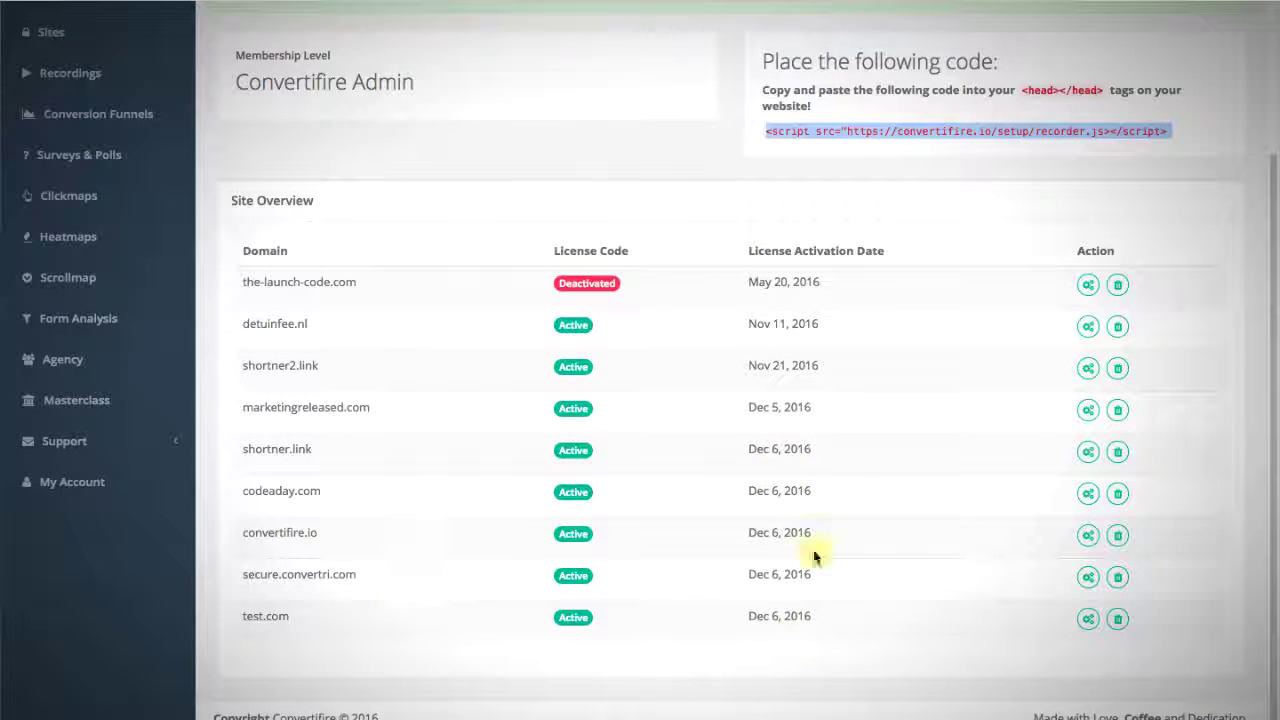
{"action": "scroll", "coordinate": [758, 610], "scroll_direction": "up", "scroll_amount": 2}
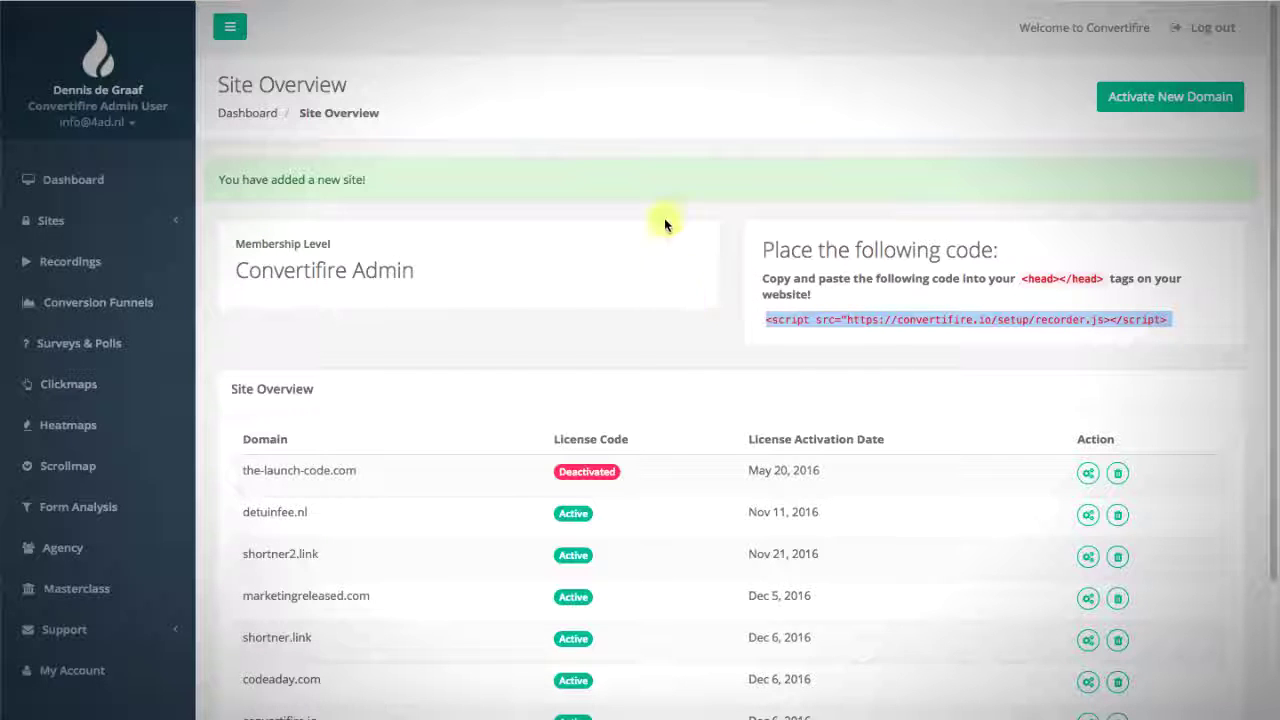
{"action": "scroll", "coordinate": [400, 157], "scroll_direction": "down", "scroll_amount": 2}
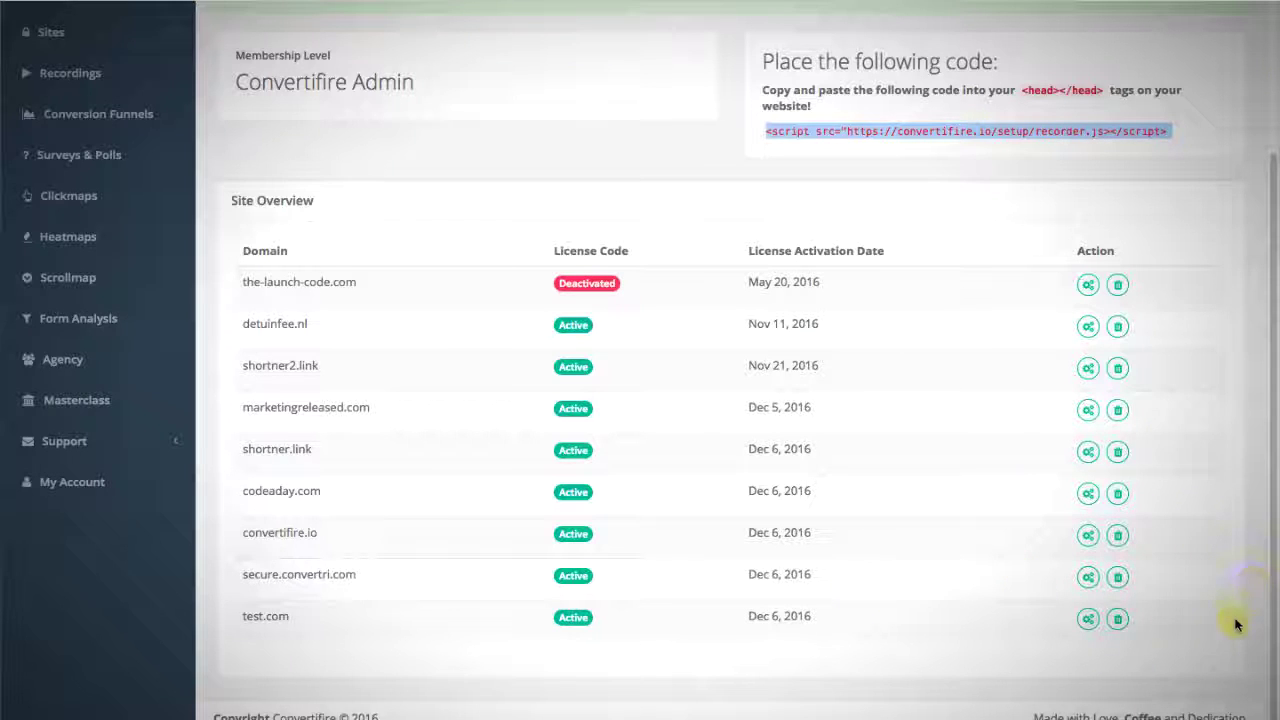
{"action": "left_click", "coordinate": [1117, 622]}
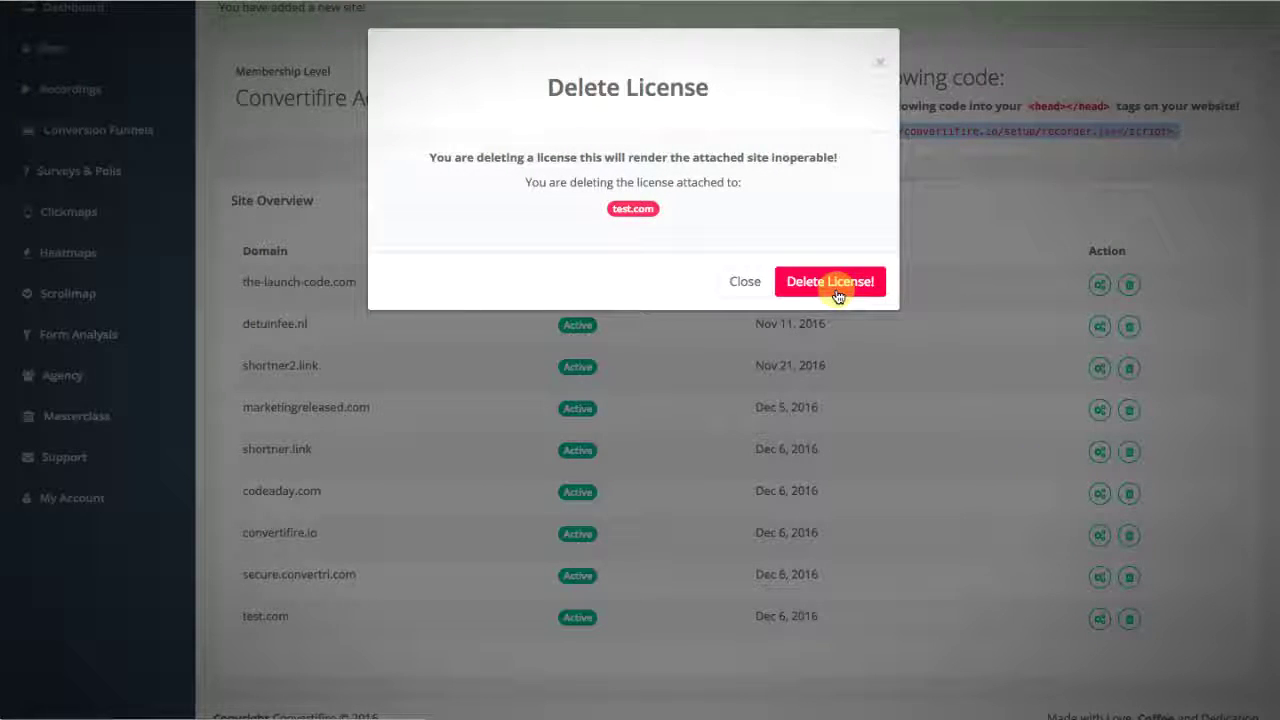
{"action": "left_click", "coordinate": [835, 285]}
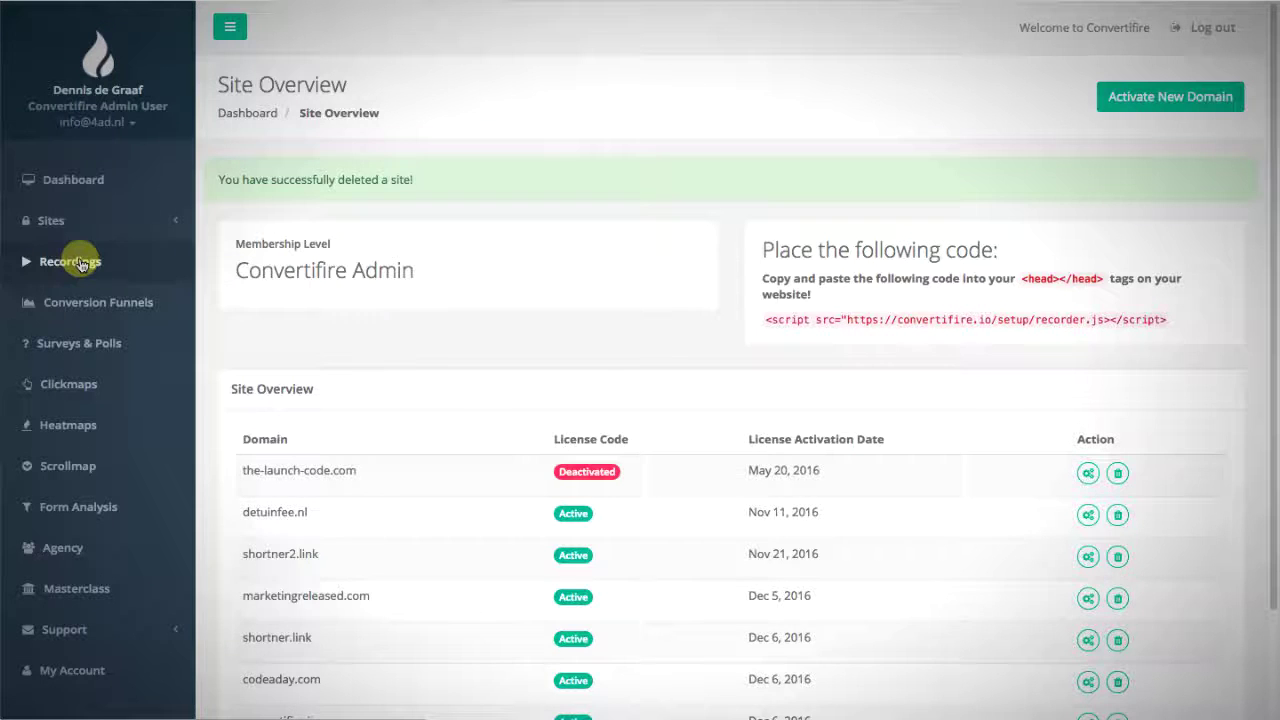
View the site recordings overview, and open the campaign settings of detuinfee.nl from the site overview.
{"action": "left_click", "coordinate": [80, 263]}
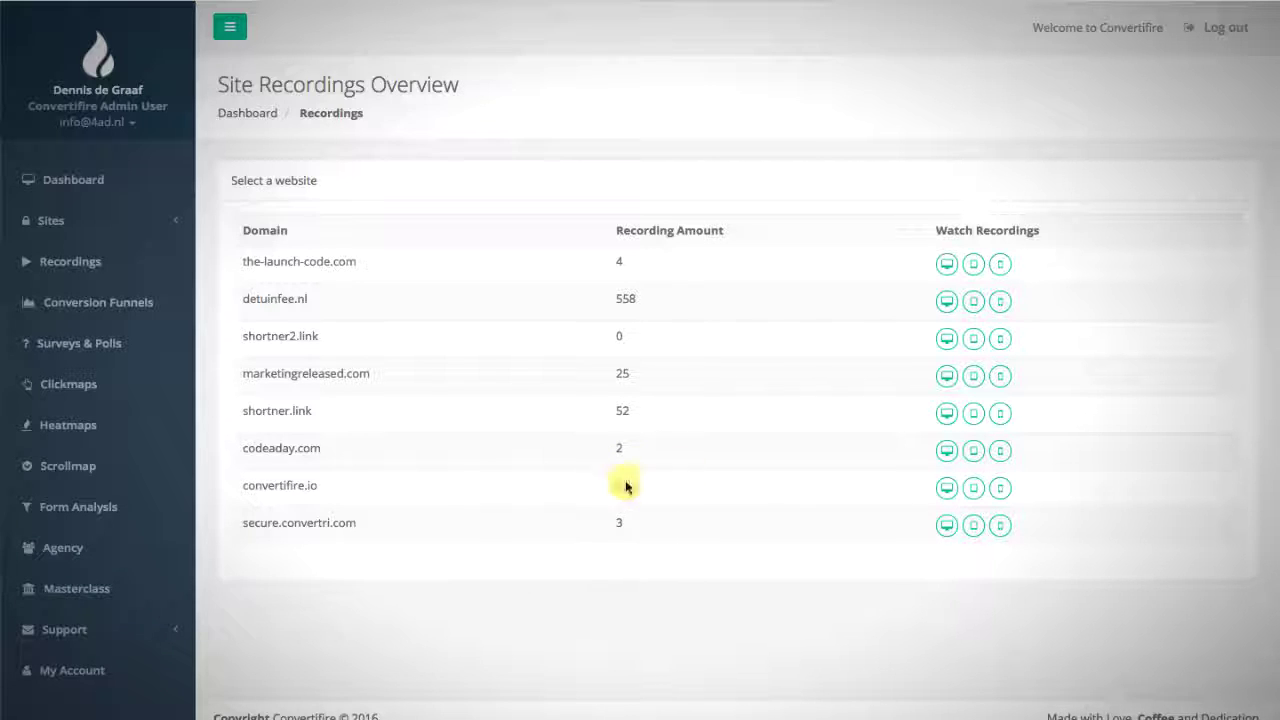
{"action": "left_click", "coordinate": [84, 214]}
{"action": "left_click", "coordinate": [94, 262]}
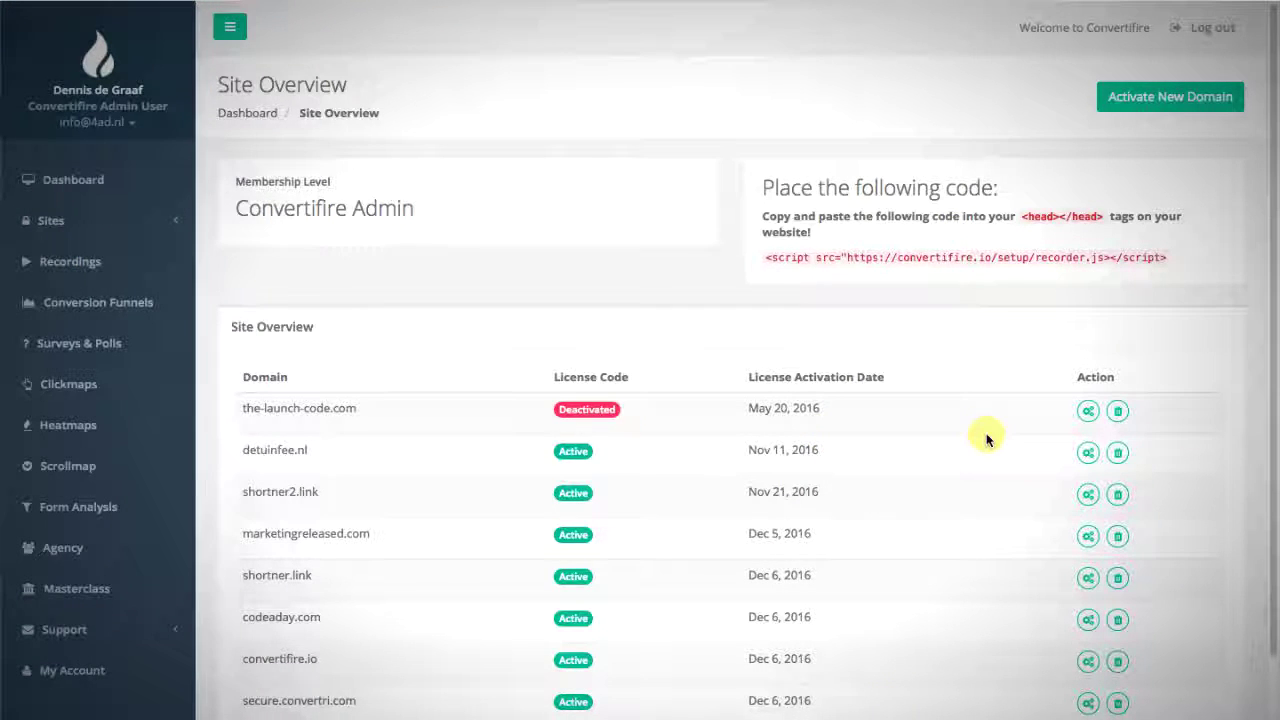
{"action": "scroll", "coordinate": [1035, 423], "scroll_direction": "down", "scroll_amount": 1}
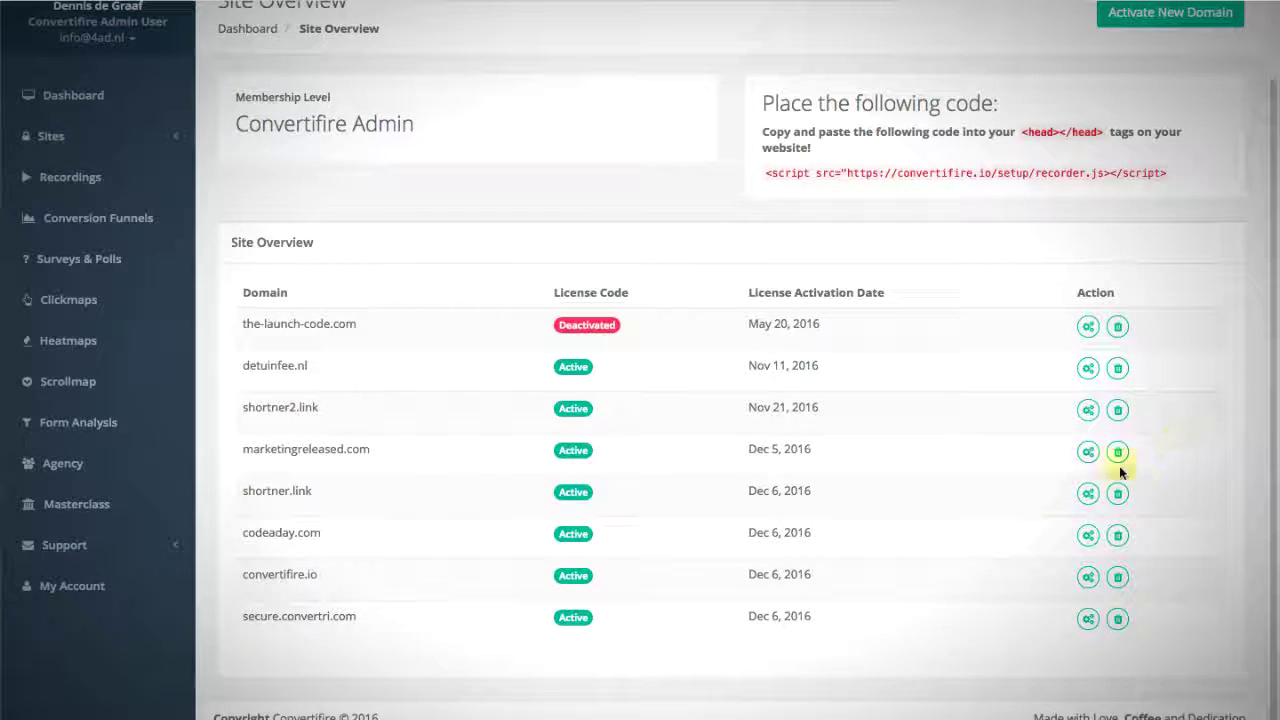
{"action": "left_click", "coordinate": [1088, 369]}
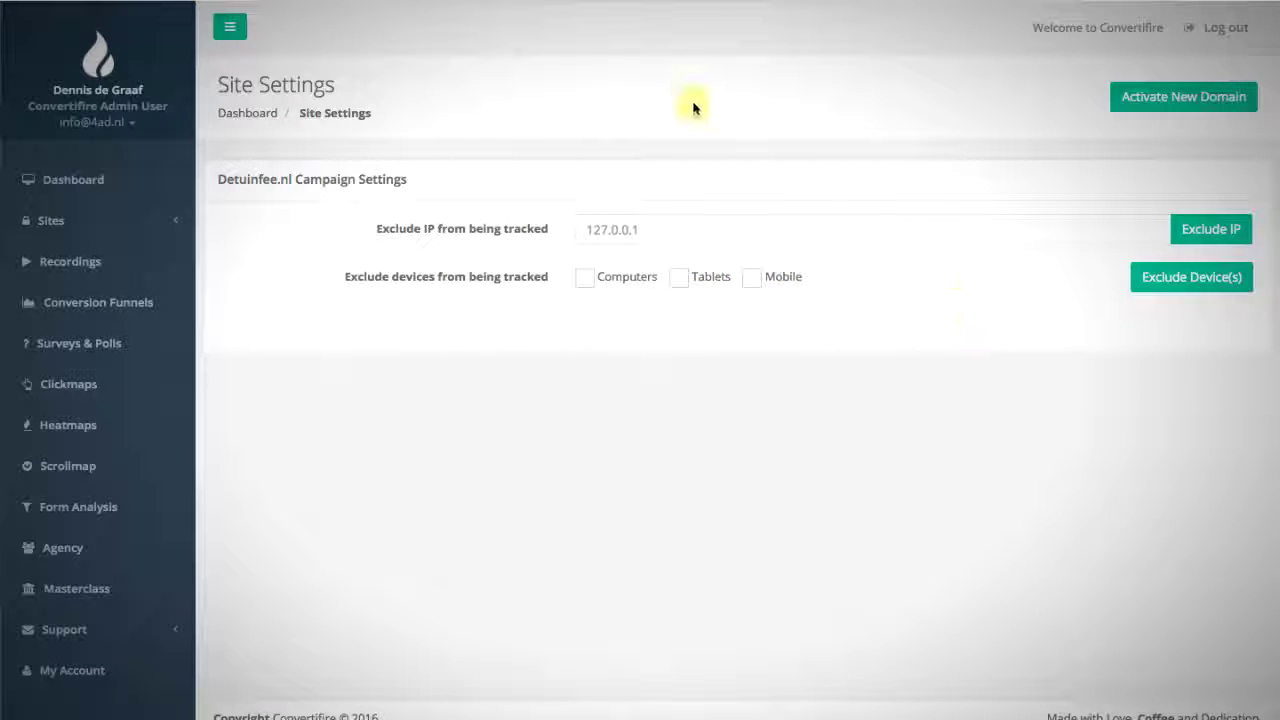
Open the list of desktop recordings for detuinfee.nl and look through its entries.
{"action": "left_click", "coordinate": [80, 262]}
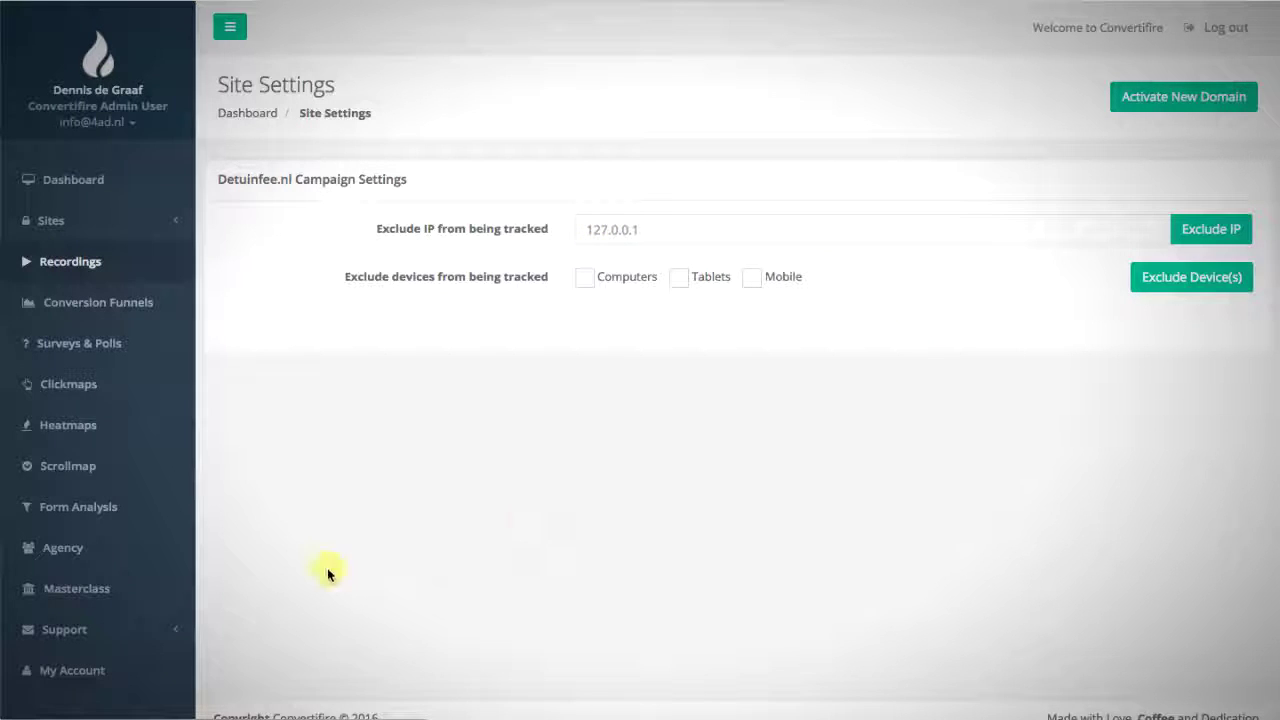
{"action": "left_click", "coordinate": [72, 263]}
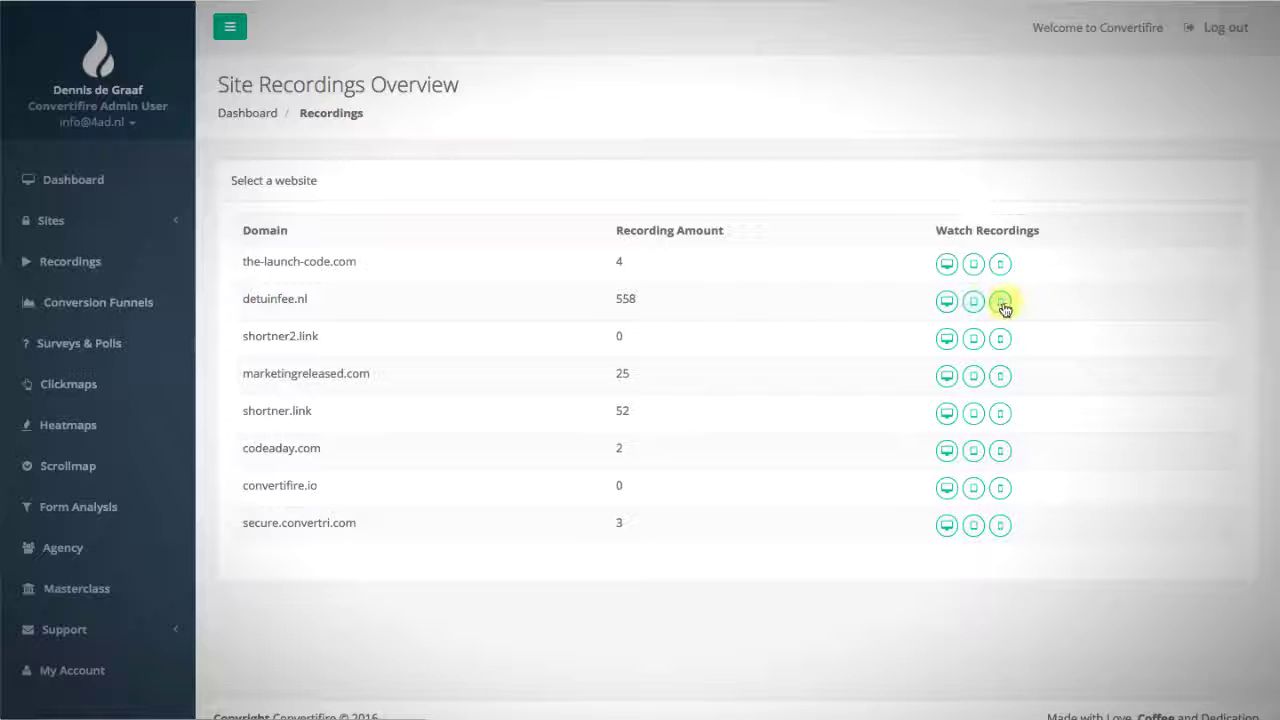
{"action": "left_click", "coordinate": [946, 302]}
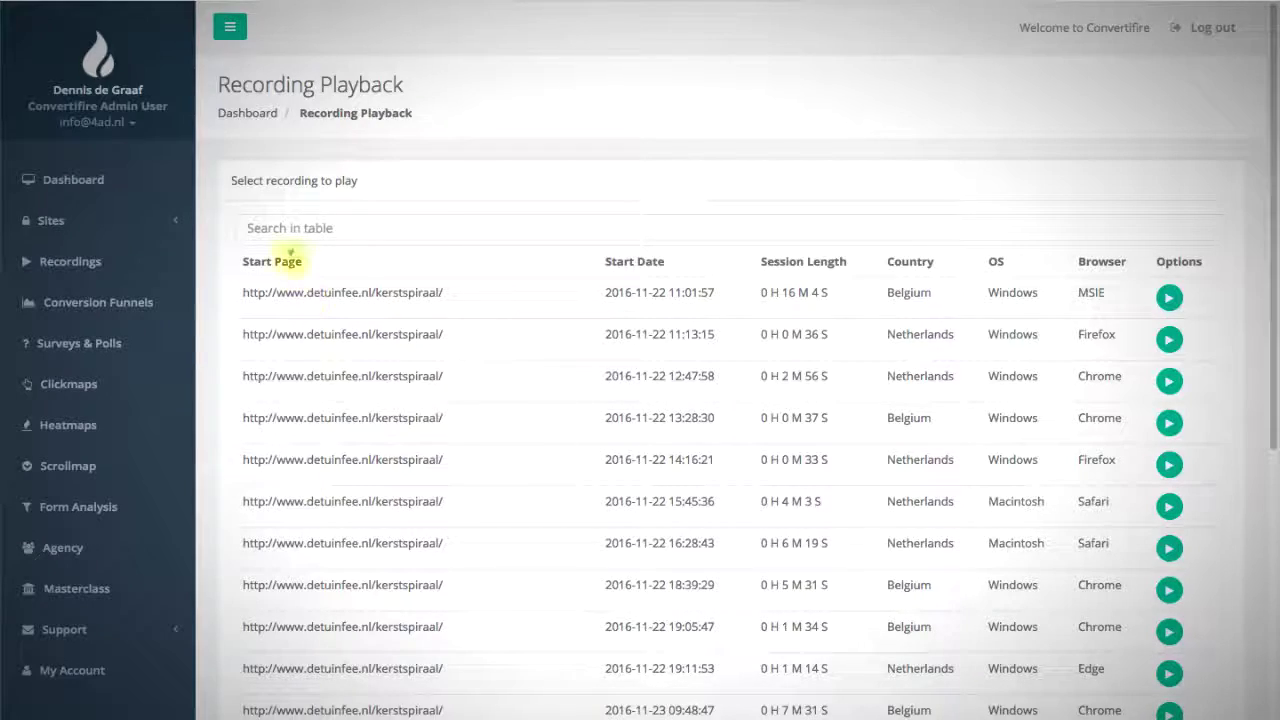
{"action": "scroll", "coordinate": [479, 166], "scroll_direction": "down", "scroll_amount": 5}
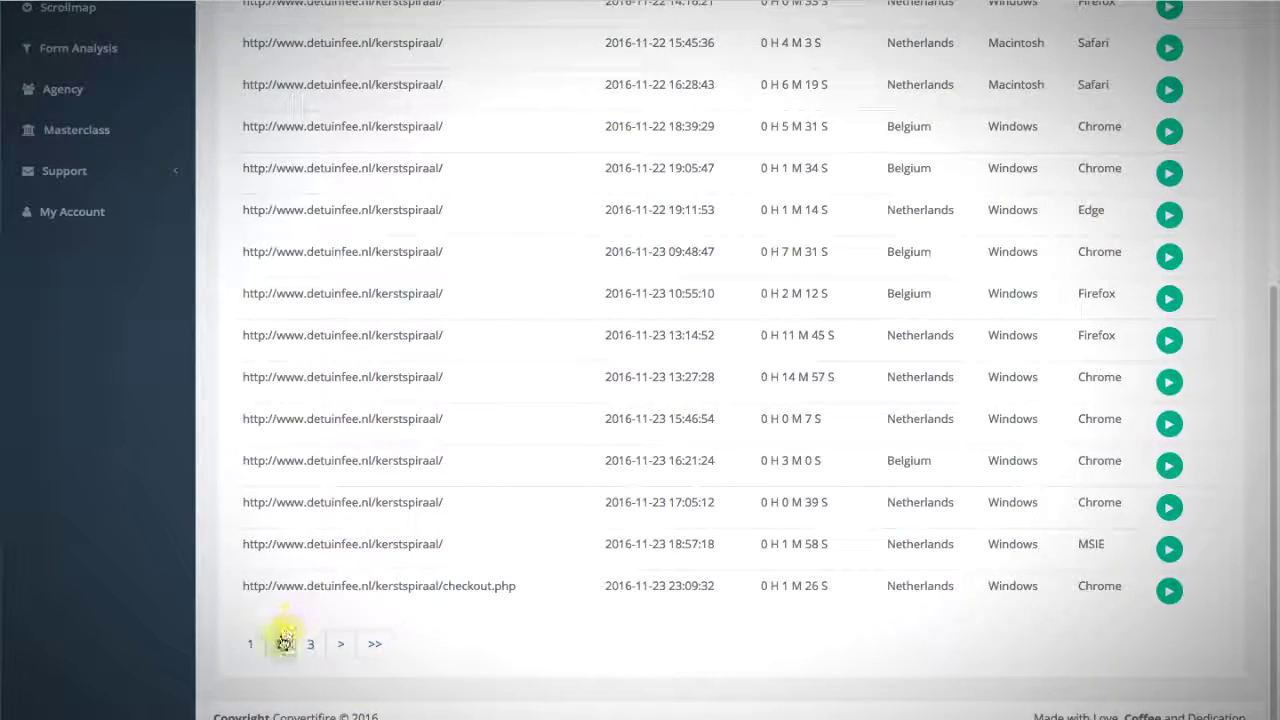
{"action": "scroll", "coordinate": [709, 491], "scroll_direction": "up", "scroll_amount": 5}
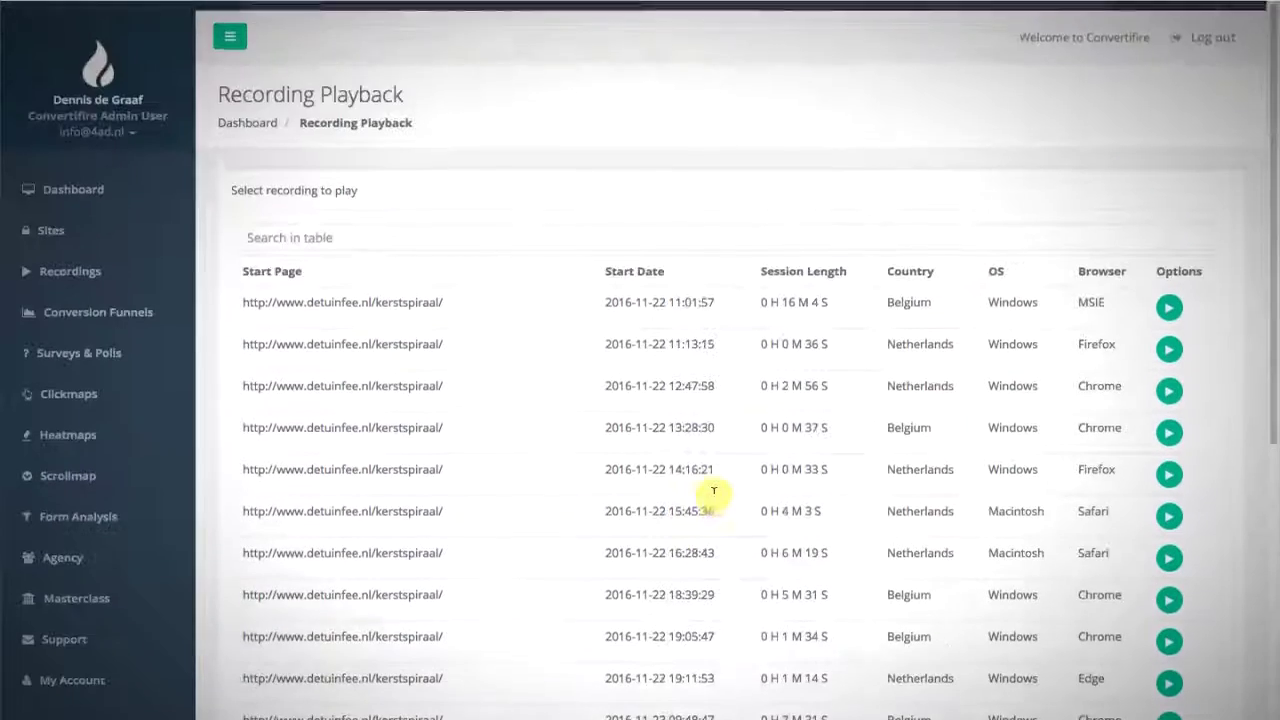
Filter the detuinfee.nl recordings table by the country Belgium.
{"action": "left_click", "coordinate": [296, 220]}
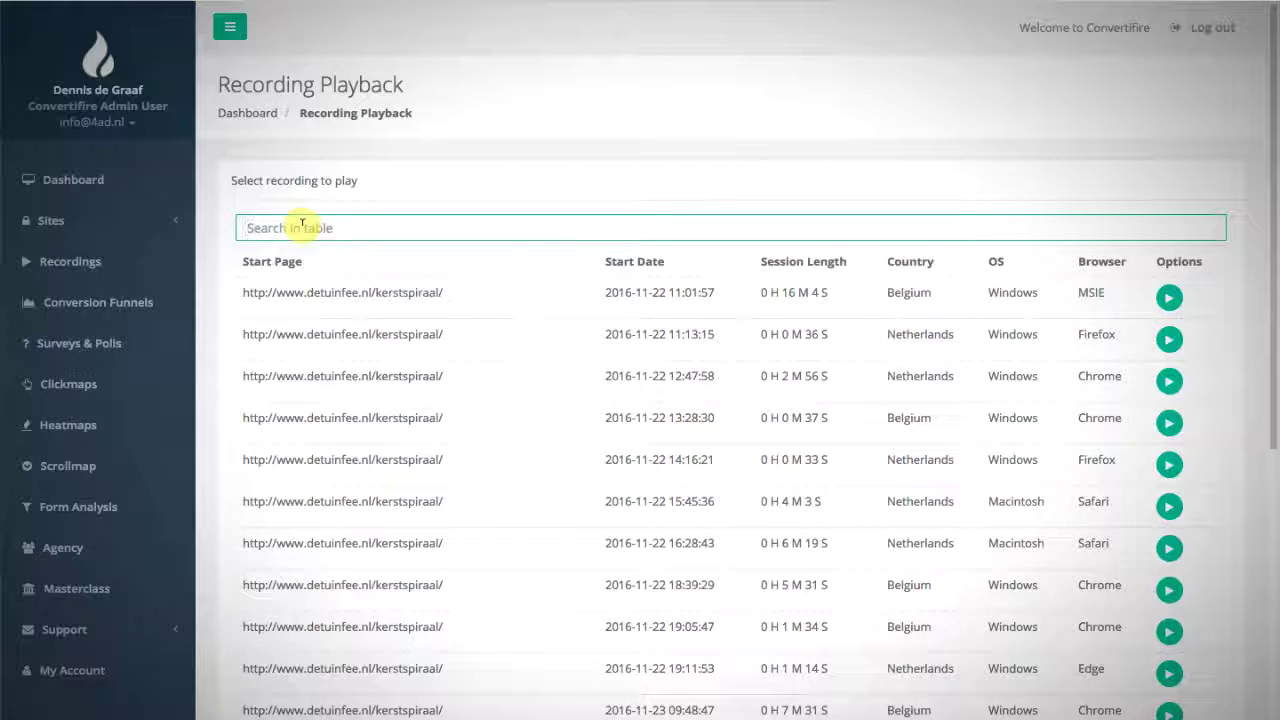
{"action": "type", "text": "B"}
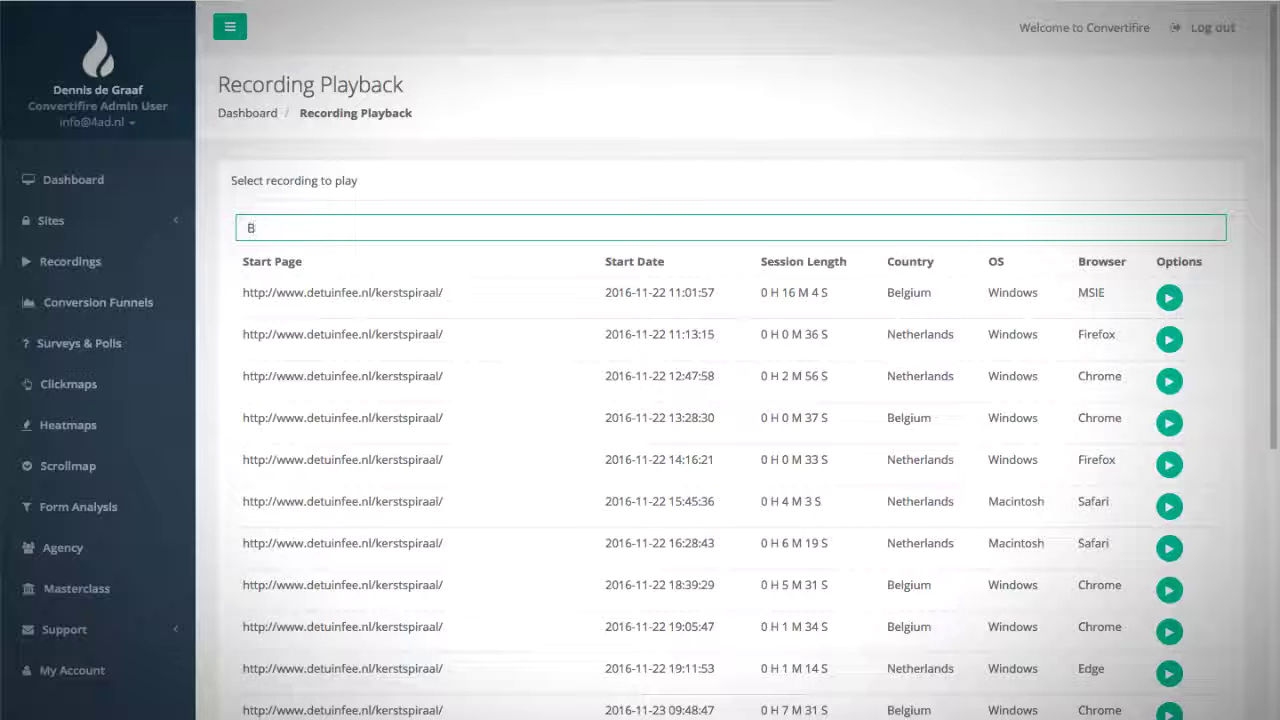
{"action": "type", "text": "elgium"}
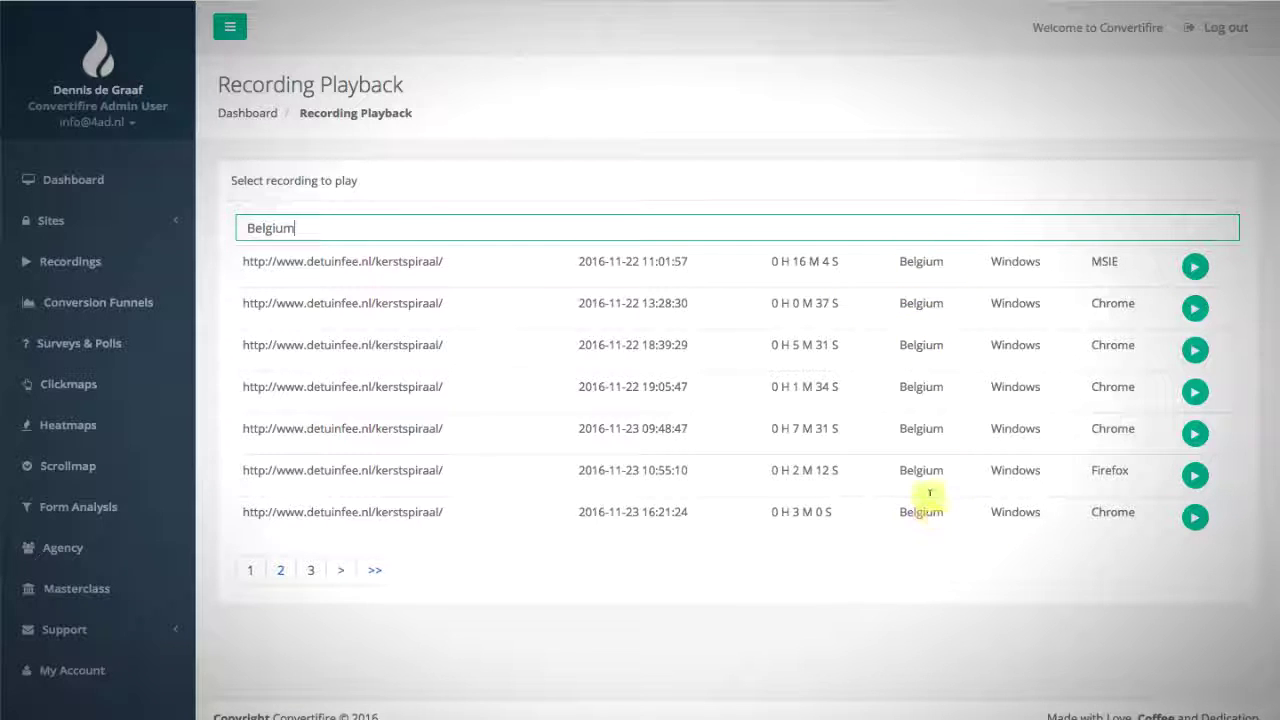
Replace the recordings table search with Windows and look over the matching sessions.
{"action": "triple_click", "coordinate": [522, 226]}
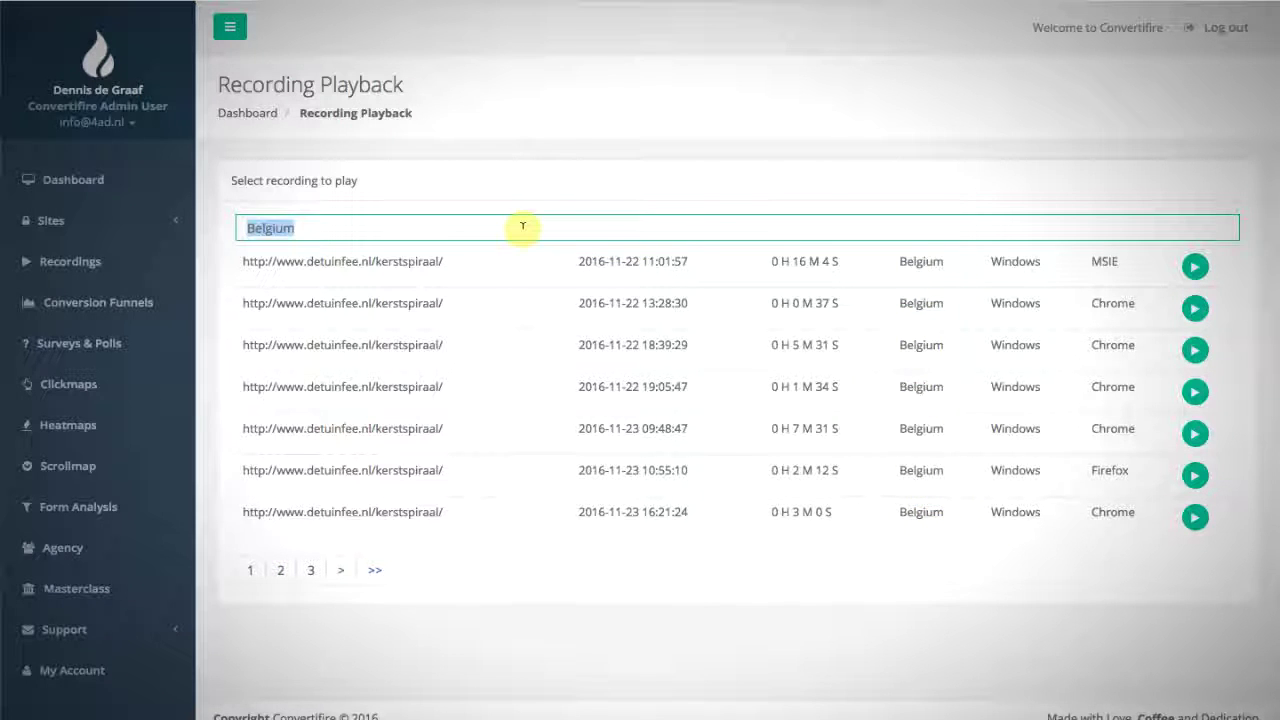
{"action": "type", "text": "C"}
{"action": "type", "text": "i"}
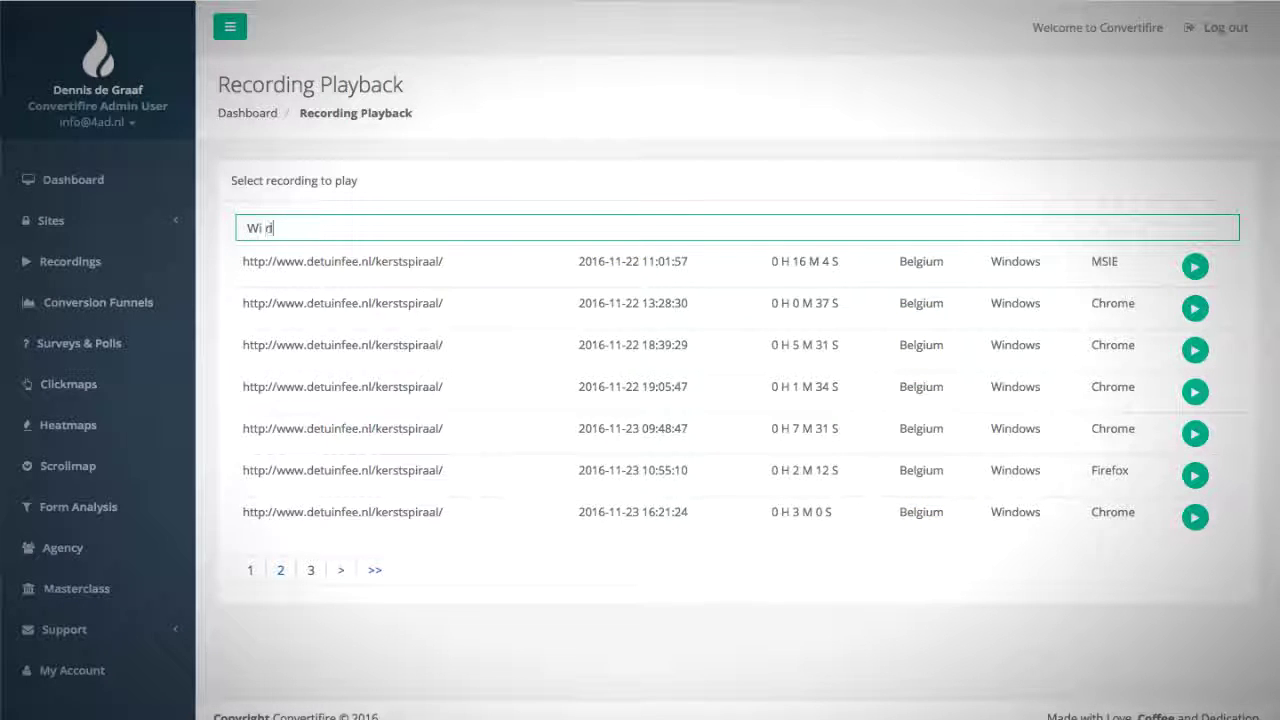
{"action": "type", "text": "ndo"}
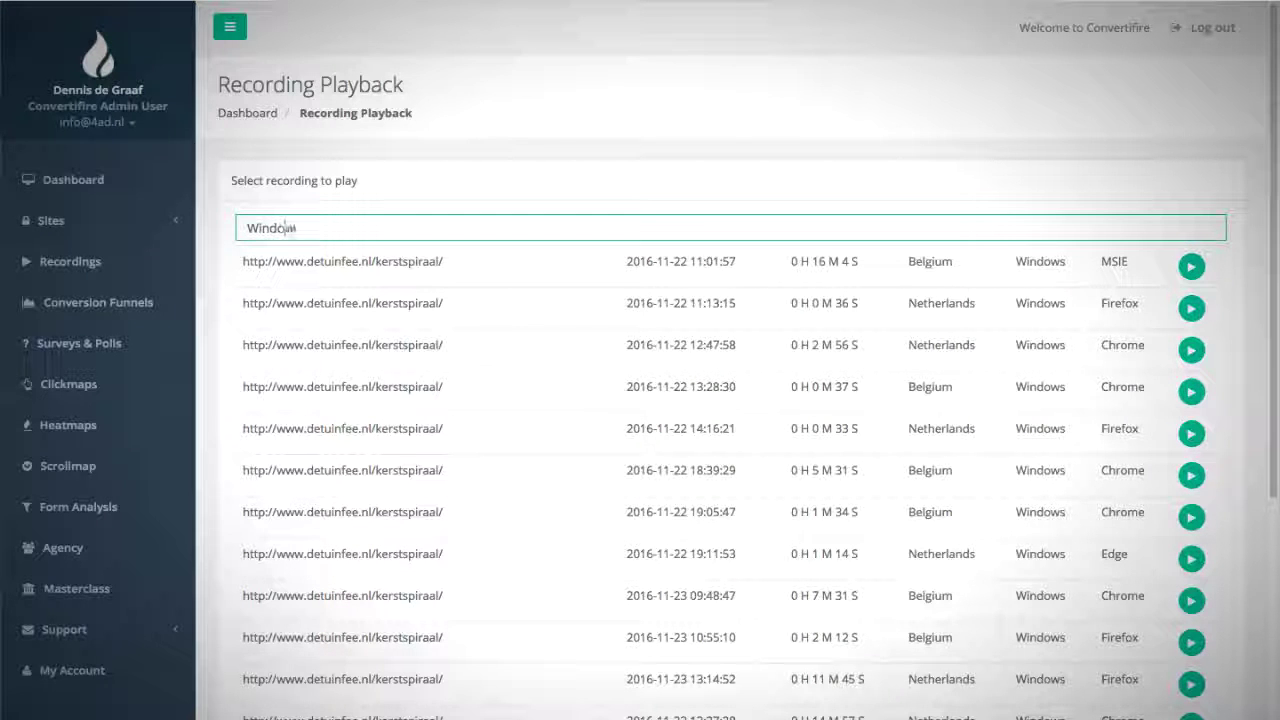
{"action": "type", "text": "ws"}
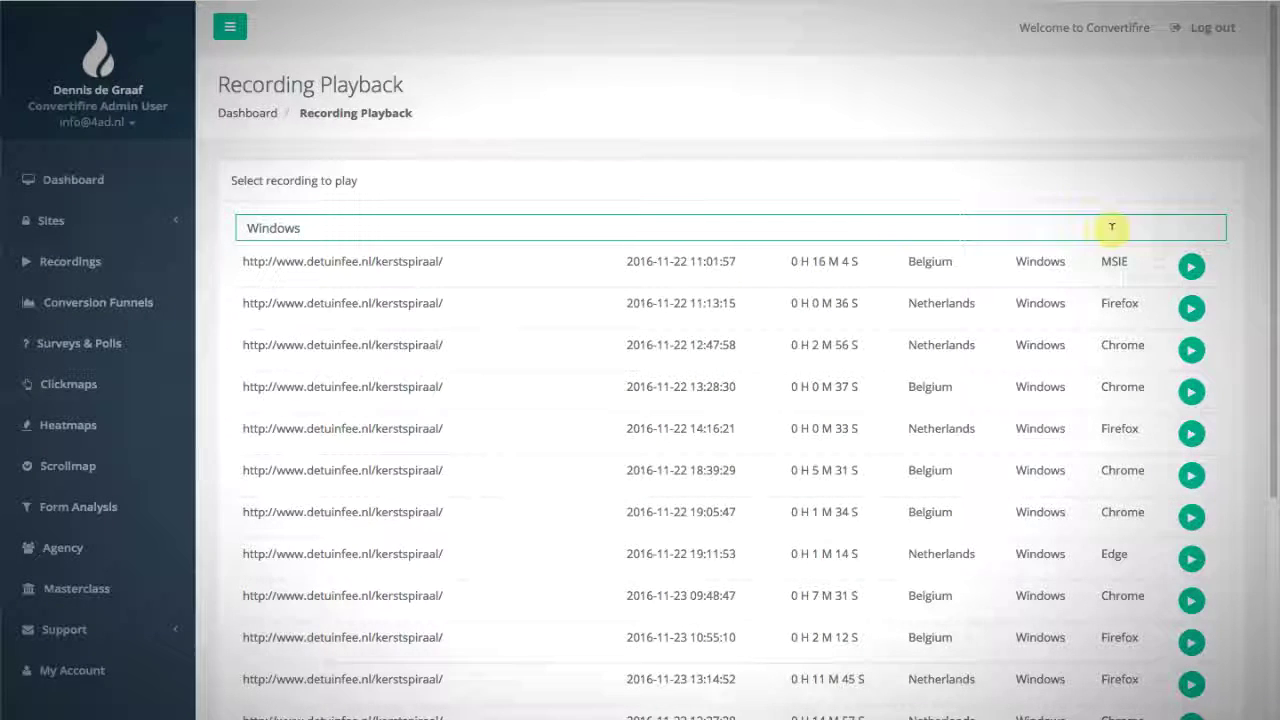
{"action": "scroll", "coordinate": [1095, 220], "scroll_direction": "down", "scroll_amount": 1}
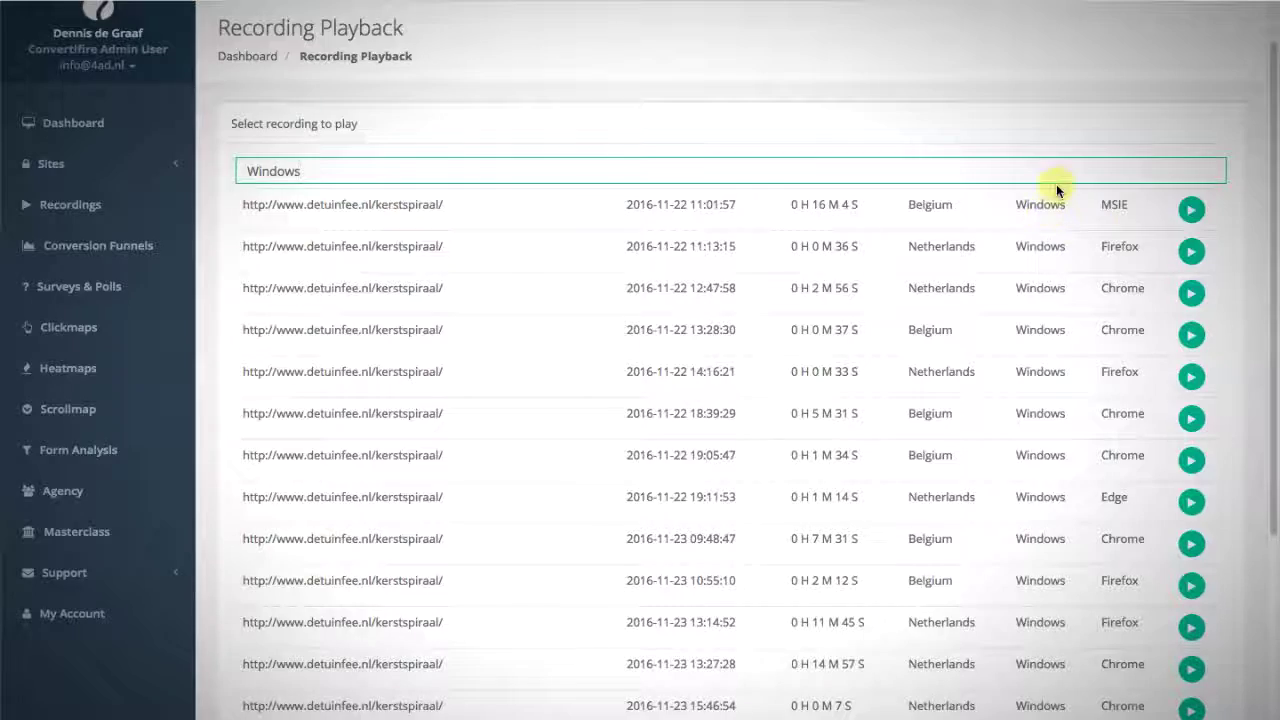
Look over the remaining Windows sessions and clear the Windows search from the recordings table.
{"action": "scroll", "coordinate": [1056, 182], "scroll_direction": "down", "scroll_amount": 3}
{"action": "scroll", "coordinate": [1056, 172], "scroll_direction": "up", "scroll_amount": 4}
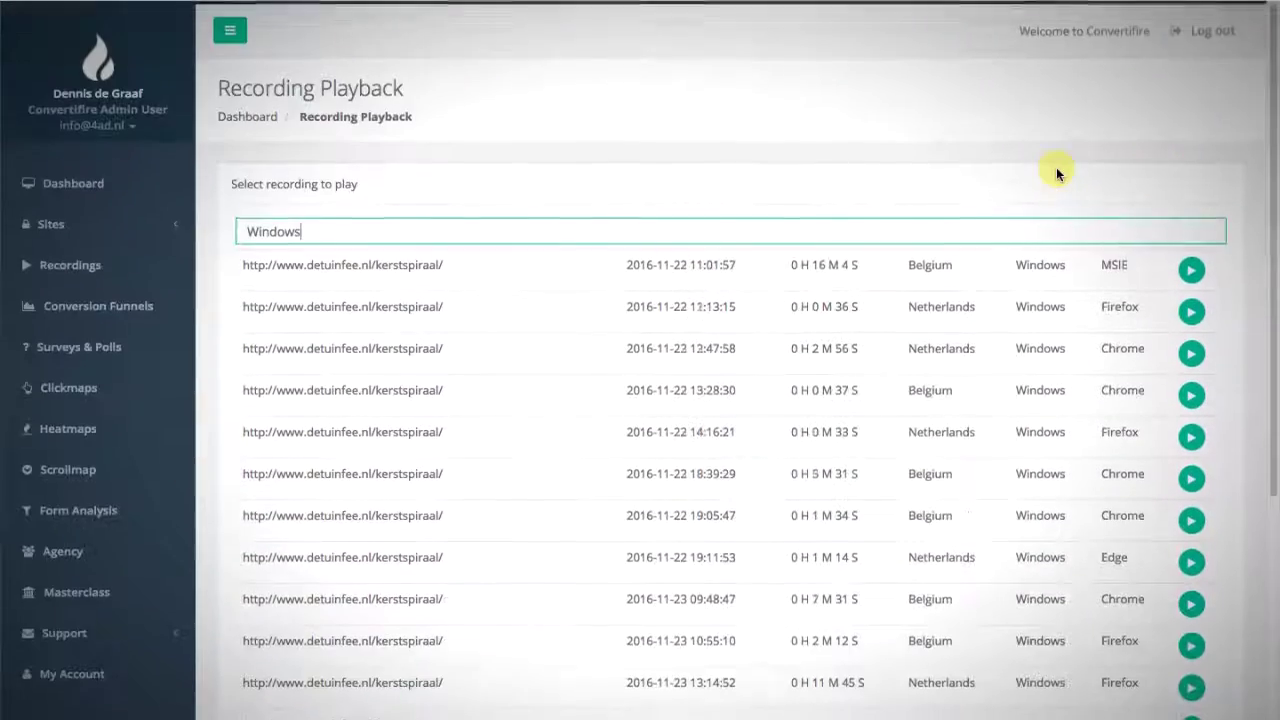
{"action": "double_click", "coordinate": [334, 226]}
{"action": "key", "text": "BackSpace"}
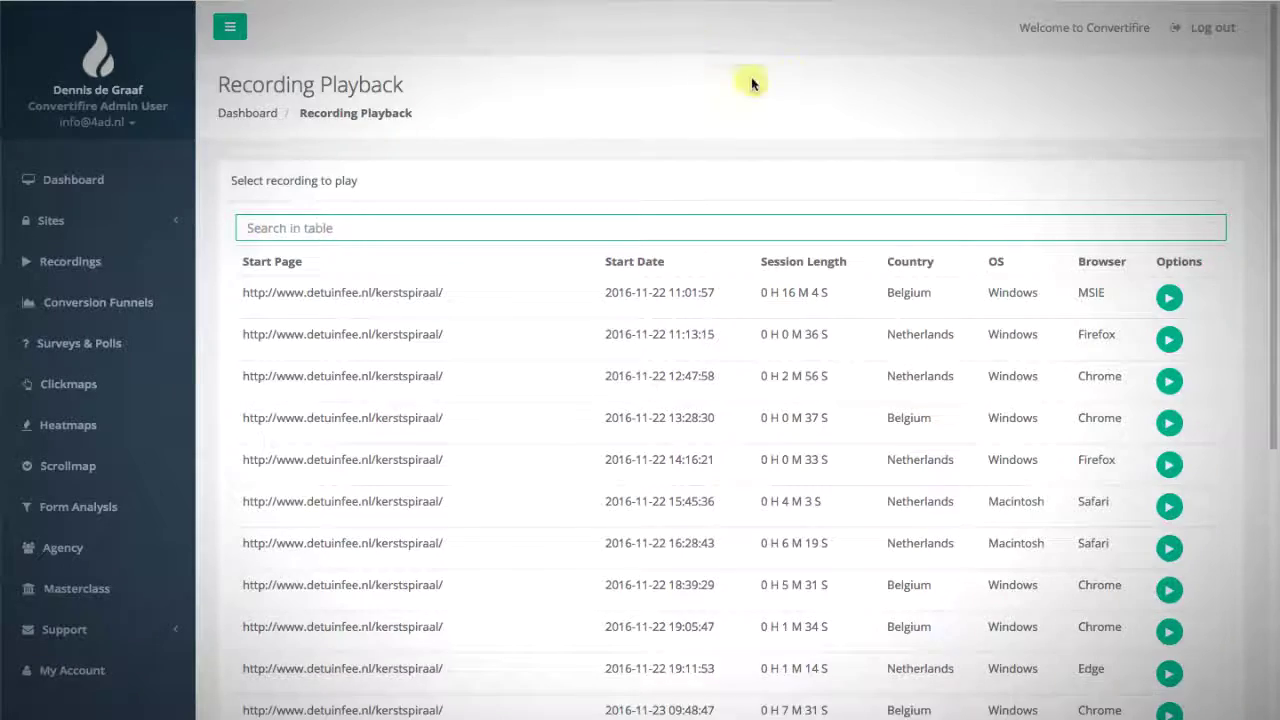
{"action": "scroll", "coordinate": [877, 53], "scroll_direction": "down", "scroll_amount": 3}
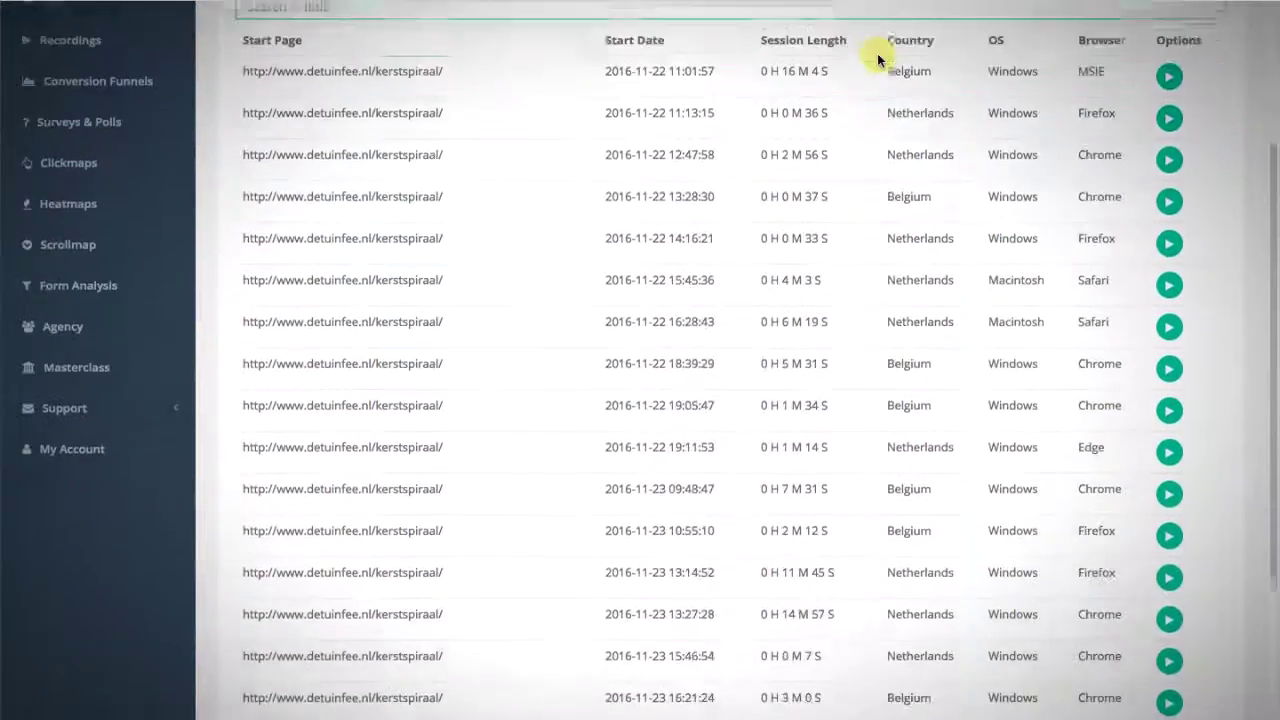
{"action": "scroll", "coordinate": [877, 55], "scroll_direction": "down", "scroll_amount": 2}
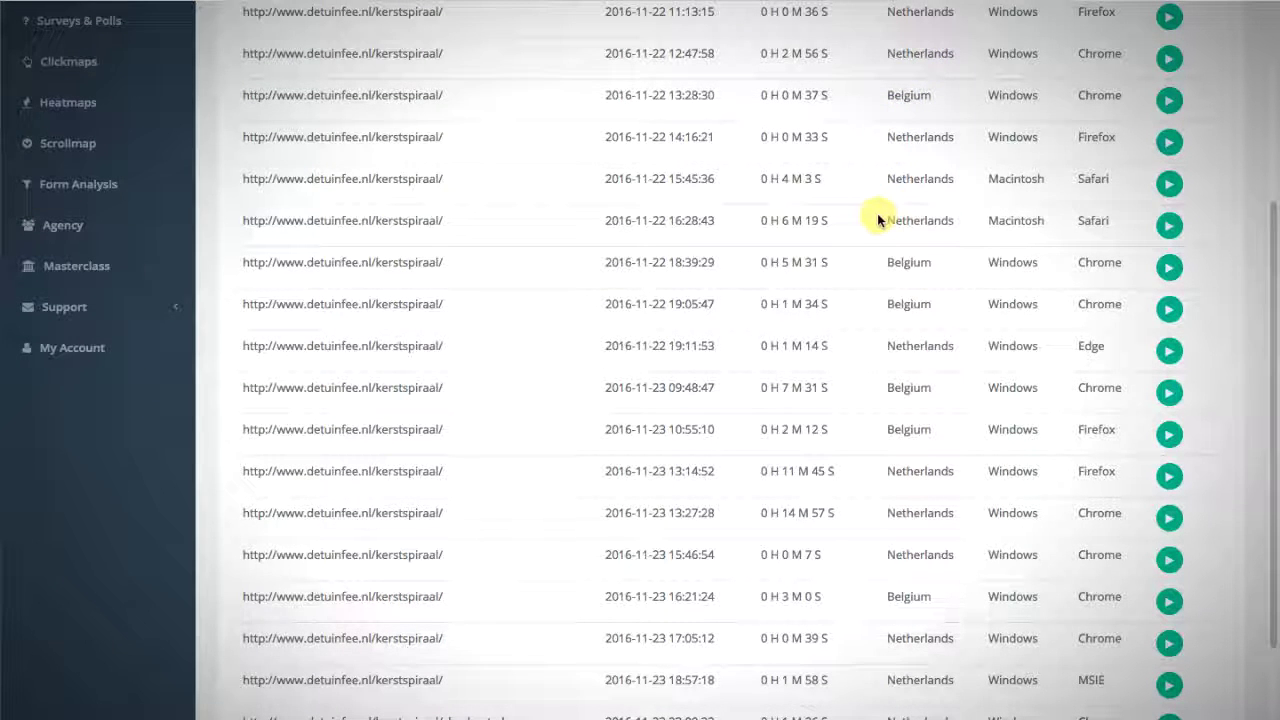
{"action": "left_click", "coordinate": [1169, 224]}
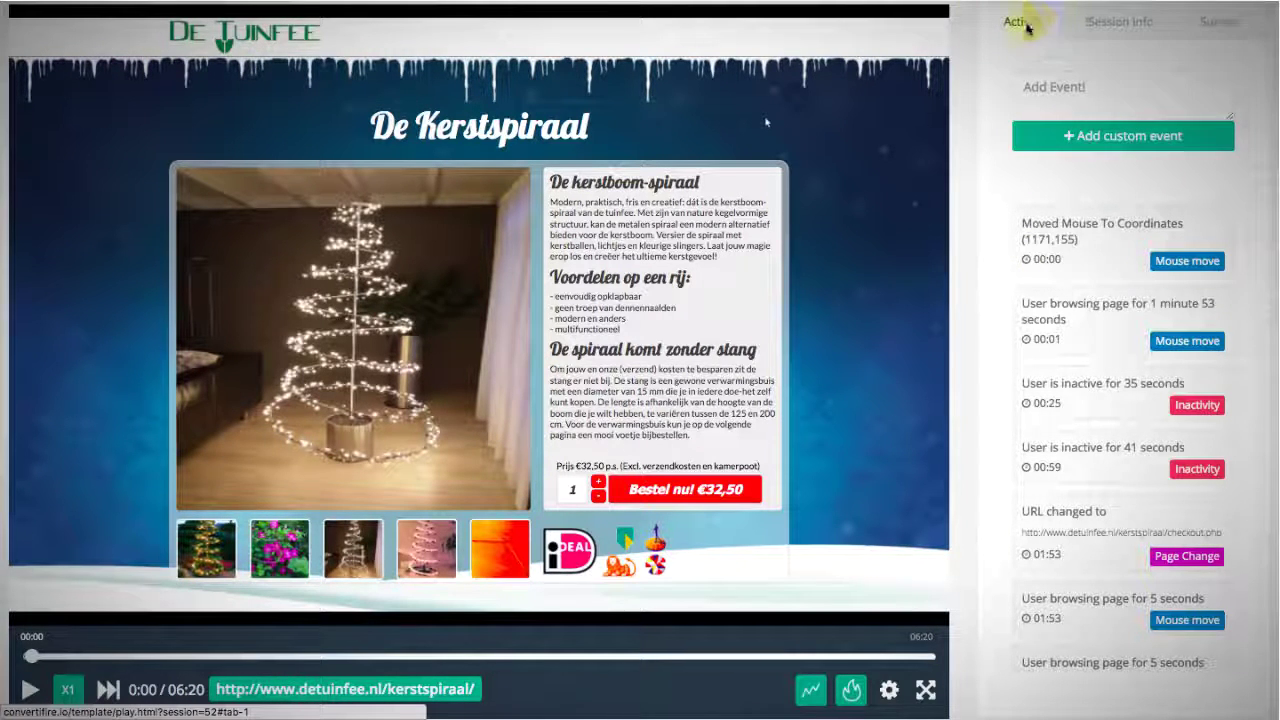
View the survey section and the session information of the opened recording.
{"action": "left_click", "coordinate": [1120, 24]}
{"action": "left_click", "coordinate": [1204, 30]}
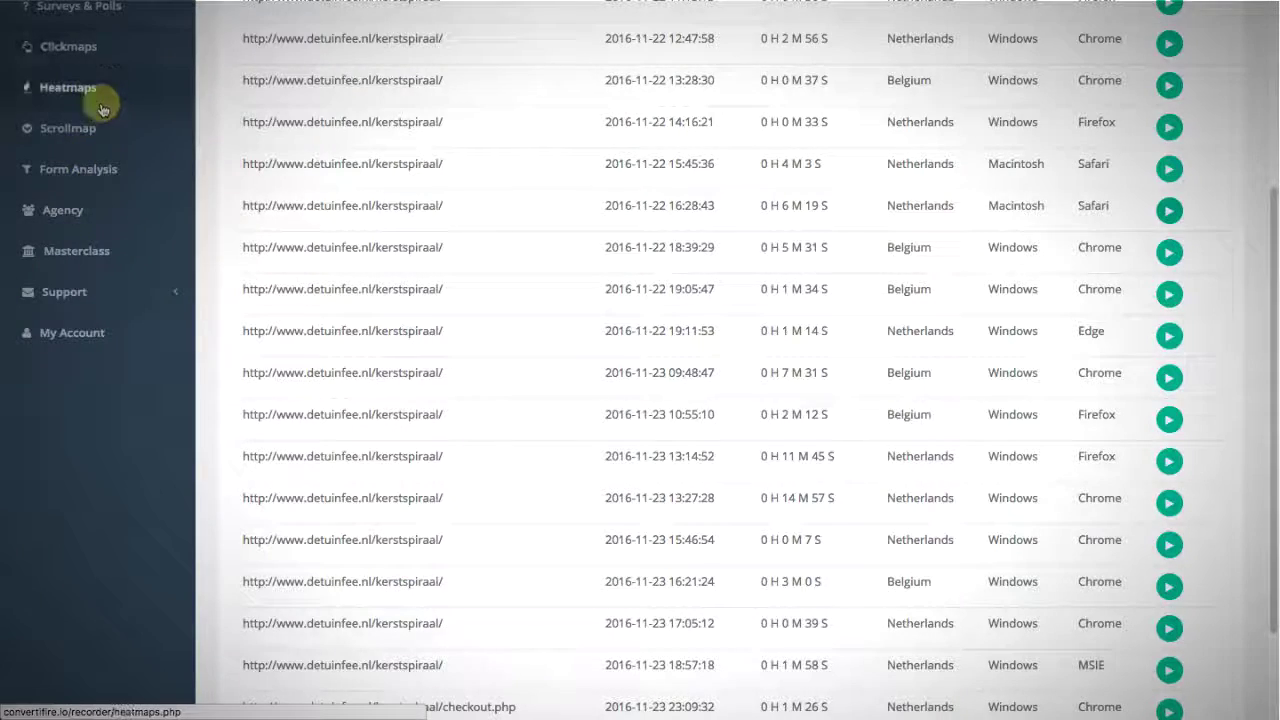
{"action": "scroll", "coordinate": [102, 110], "scroll_direction": "up", "scroll_amount": 2}
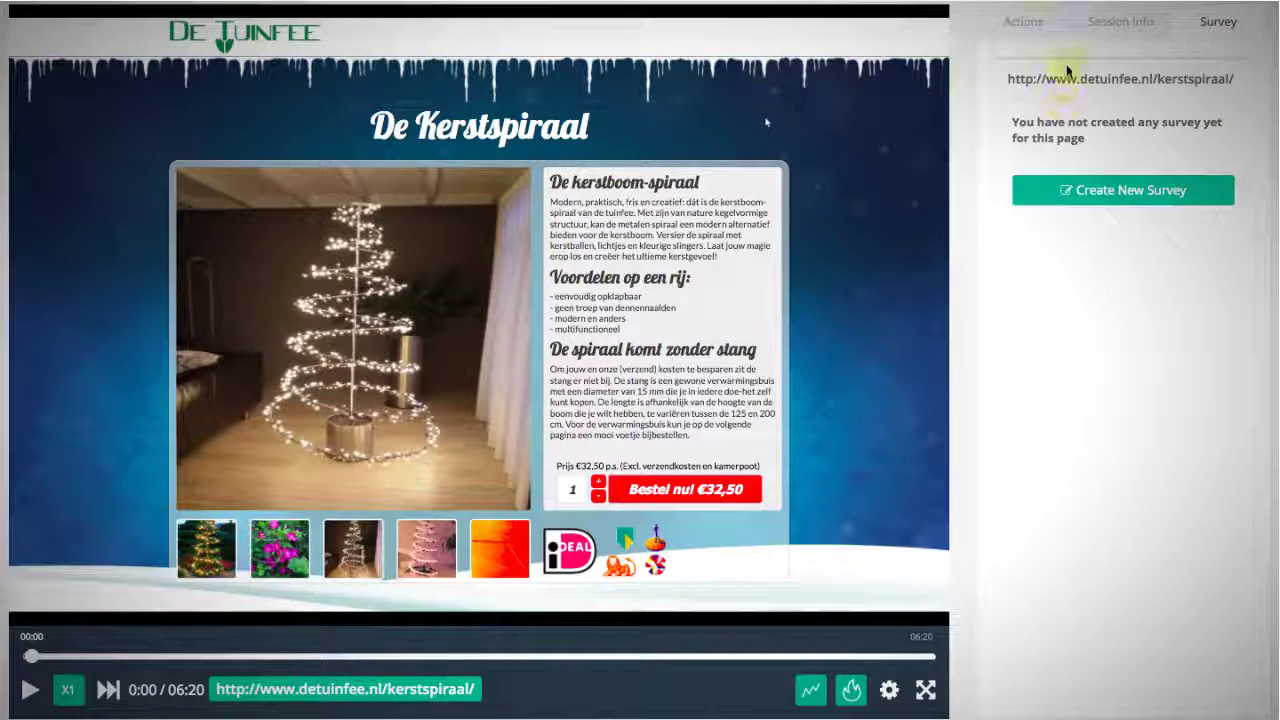
{"action": "left_click", "coordinate": [1113, 31]}
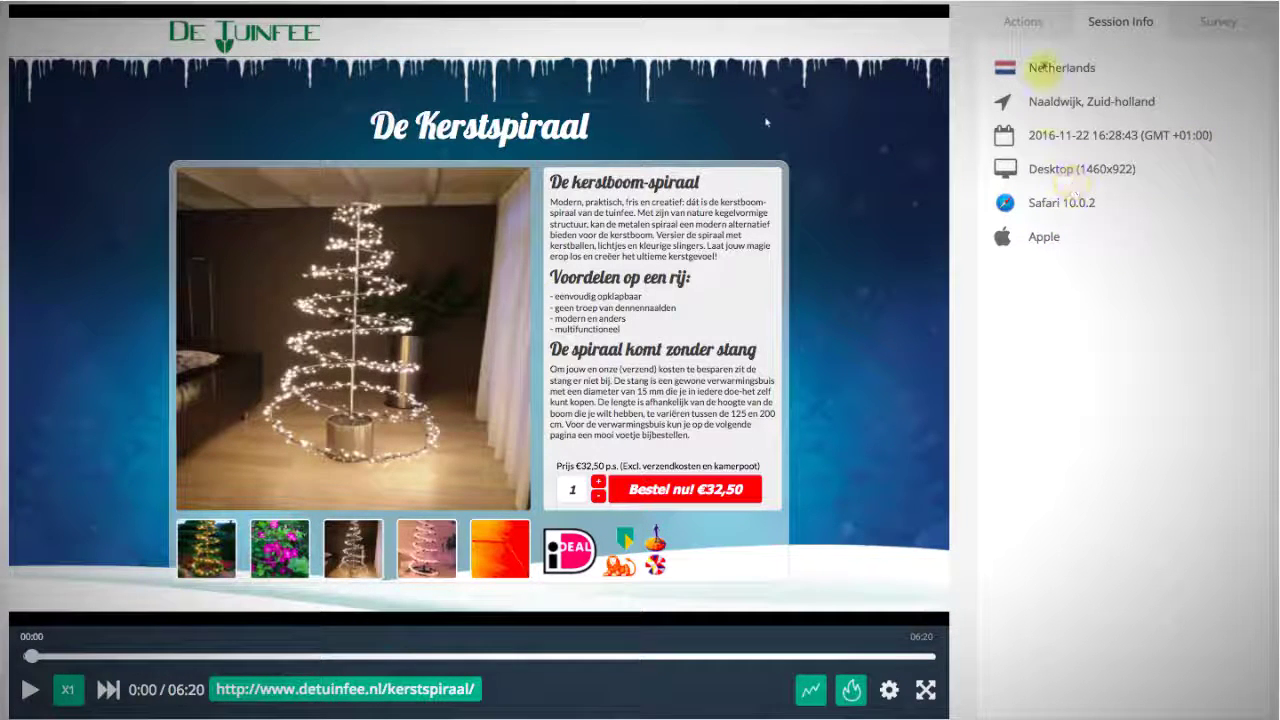
Examine the recording's list of visitor actions from the first mouse move through to the final page change.
{"action": "left_click", "coordinate": [1034, 28]}
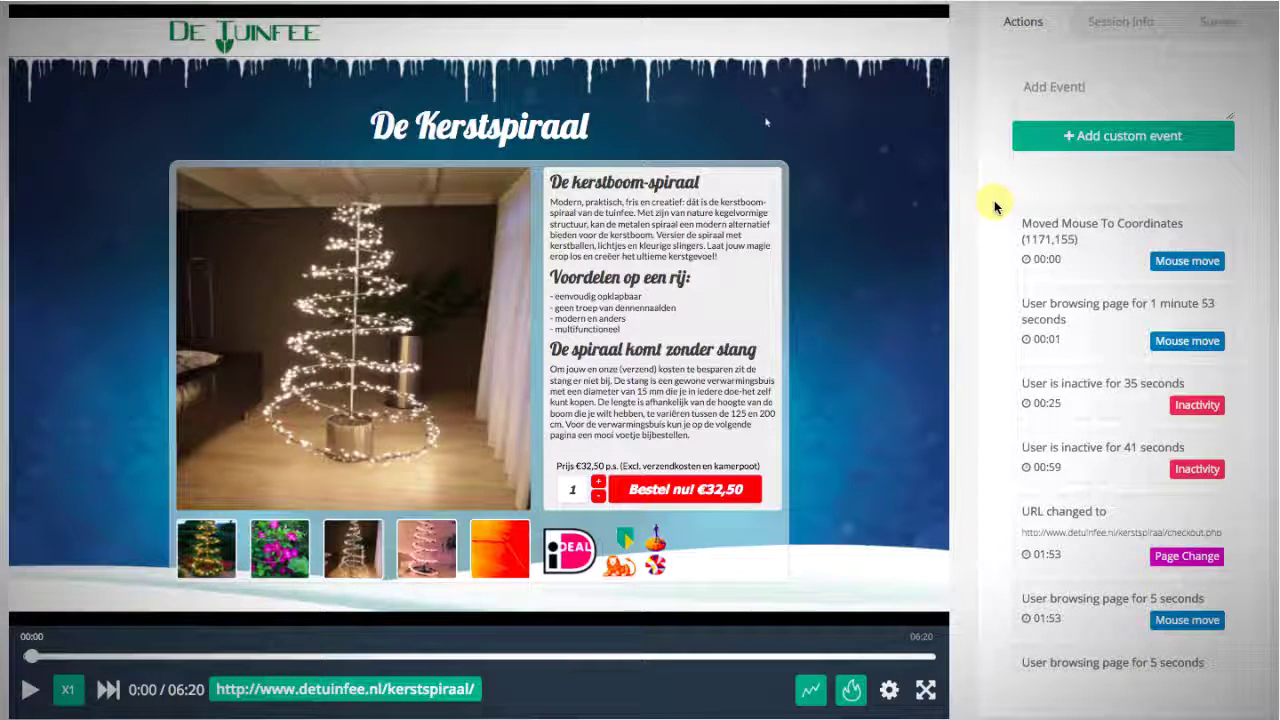
{"action": "scroll", "coordinate": [1140, 228], "scroll_direction": "down", "scroll_amount": 5}
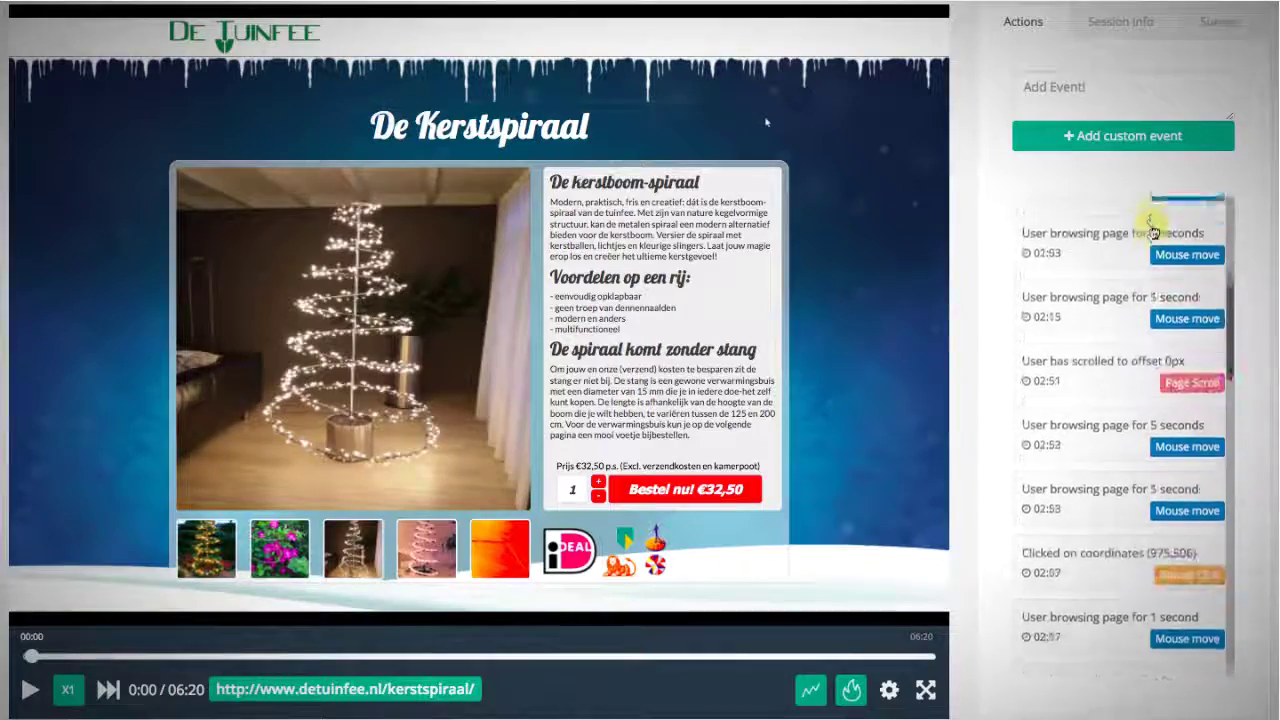
{"action": "scroll", "coordinate": [1153, 232], "scroll_direction": "down", "scroll_amount": 10}
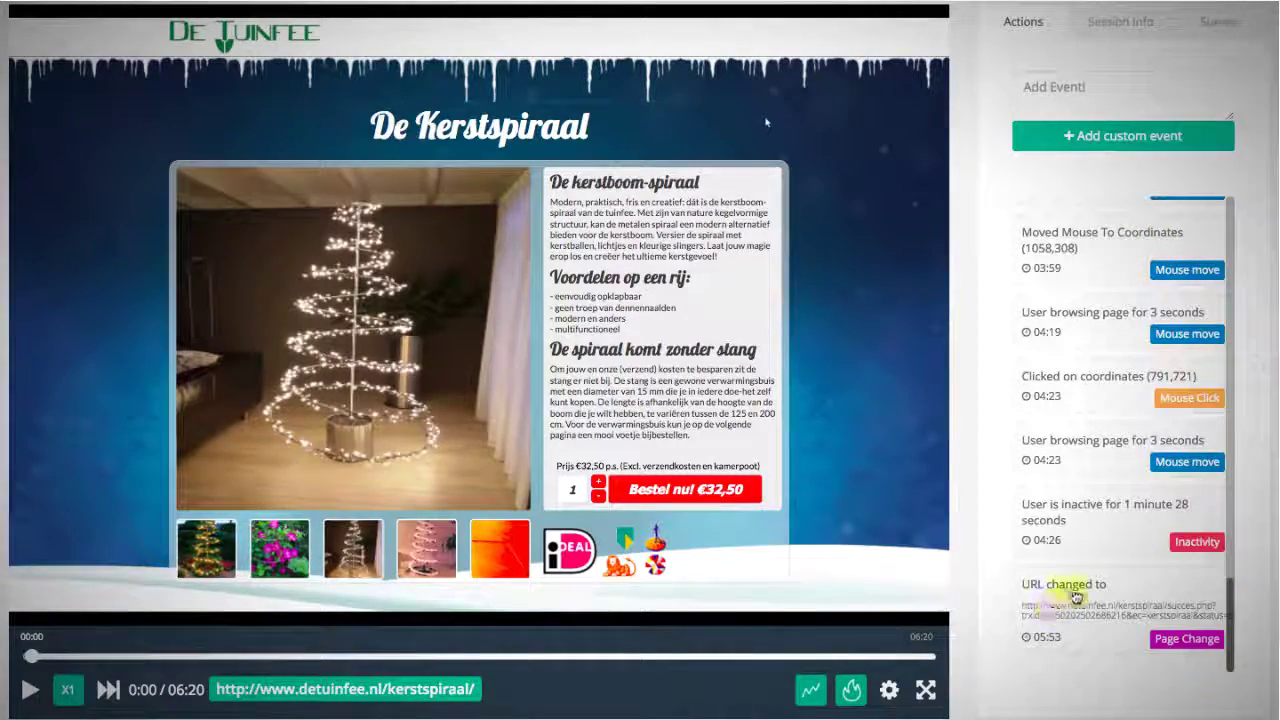
{"action": "scroll", "coordinate": [1078, 590], "scroll_direction": "up", "scroll_amount": 10}
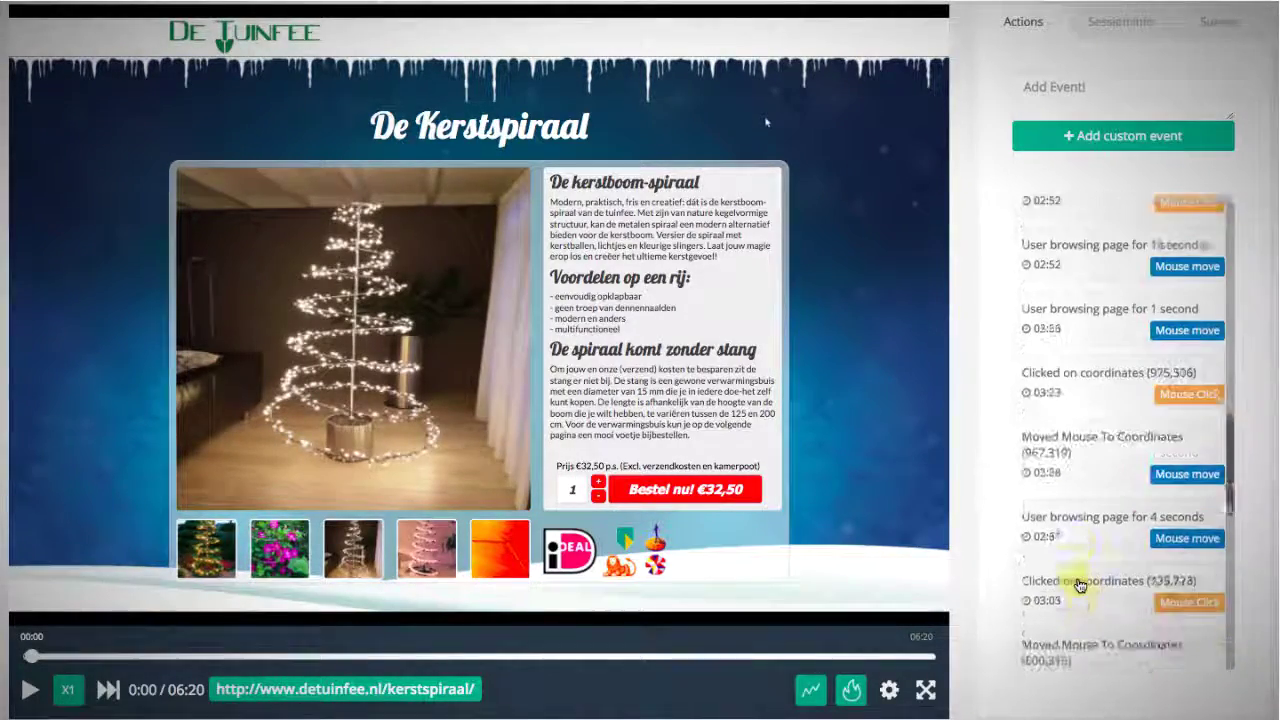
{"action": "scroll", "coordinate": [1080, 586], "scroll_direction": "down", "scroll_amount": 8}
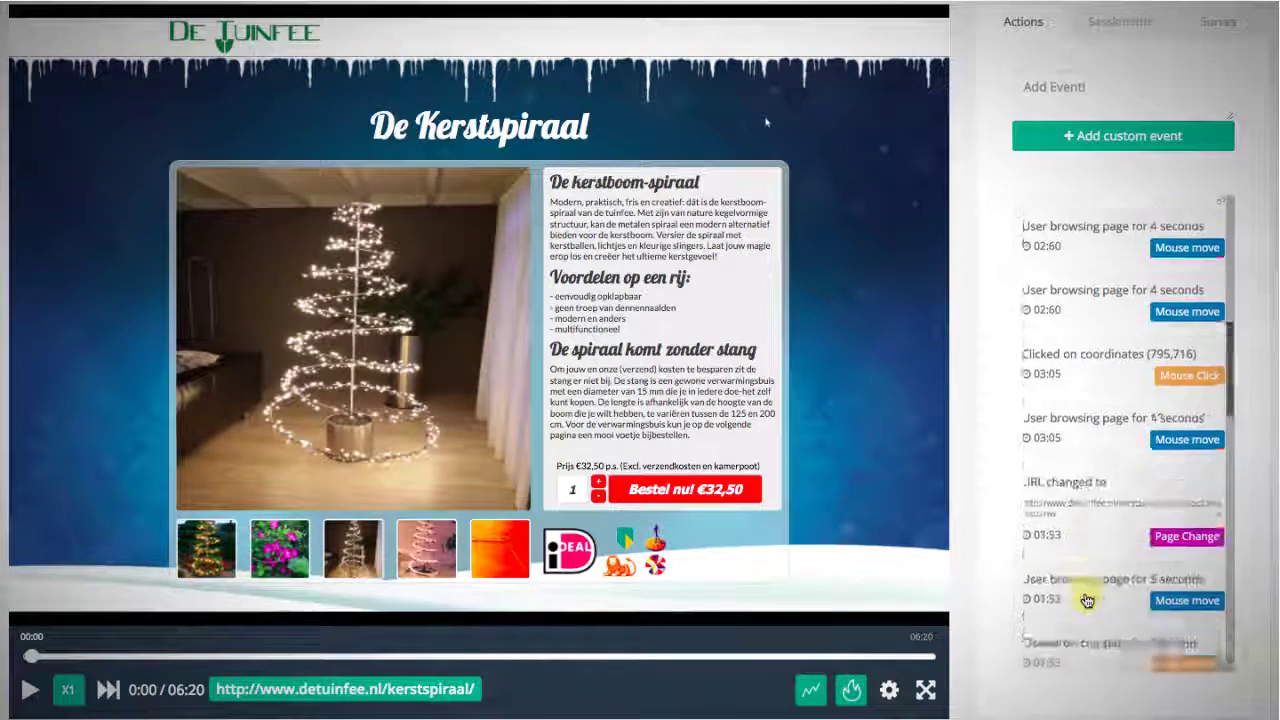
{"action": "scroll", "coordinate": [1087, 600], "scroll_direction": "up", "scroll_amount": 10}
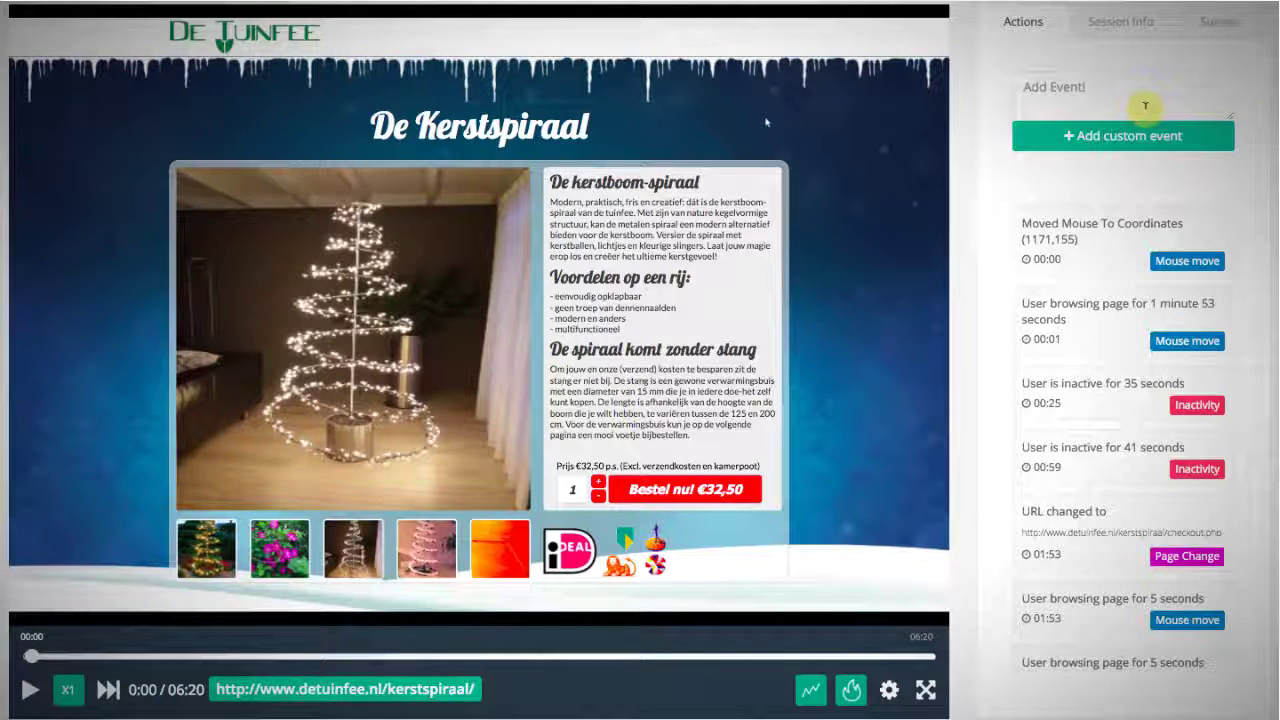
{"action": "scroll", "coordinate": [1080, 500], "scroll_direction": "down", "scroll_amount": 2}
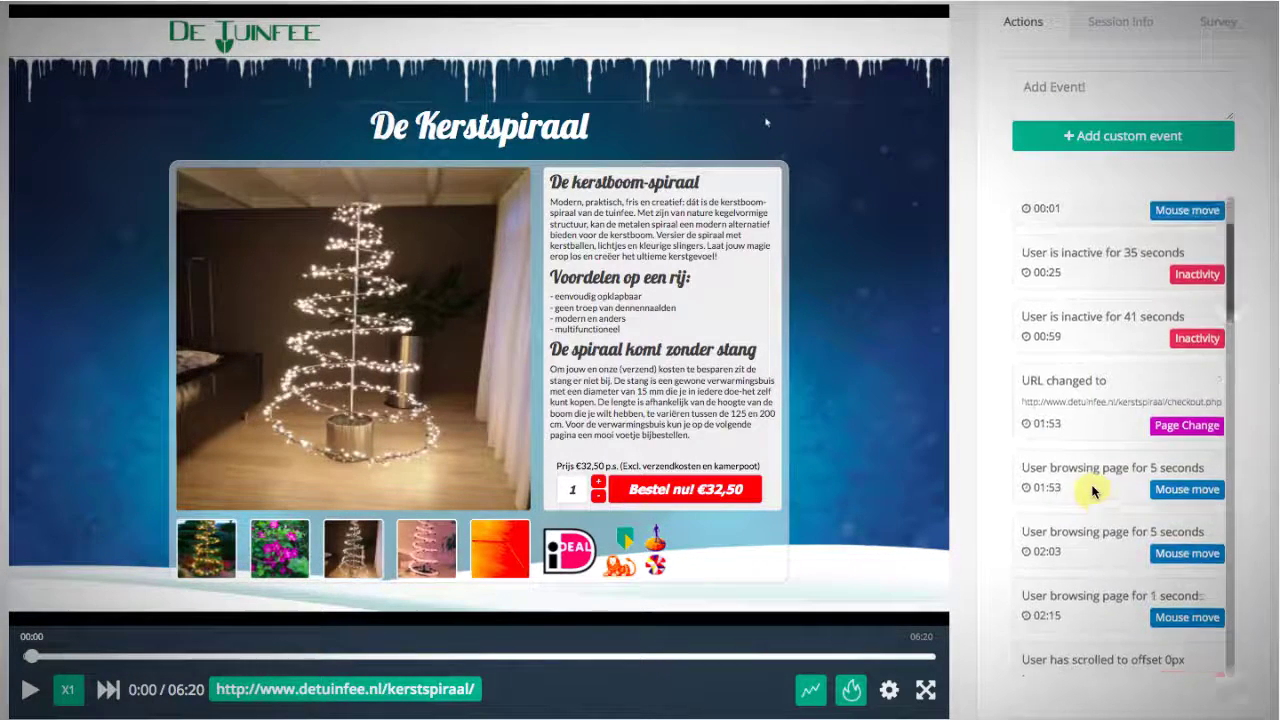
{"action": "scroll", "coordinate": [1093, 490], "scroll_direction": "up", "scroll_amount": 2}
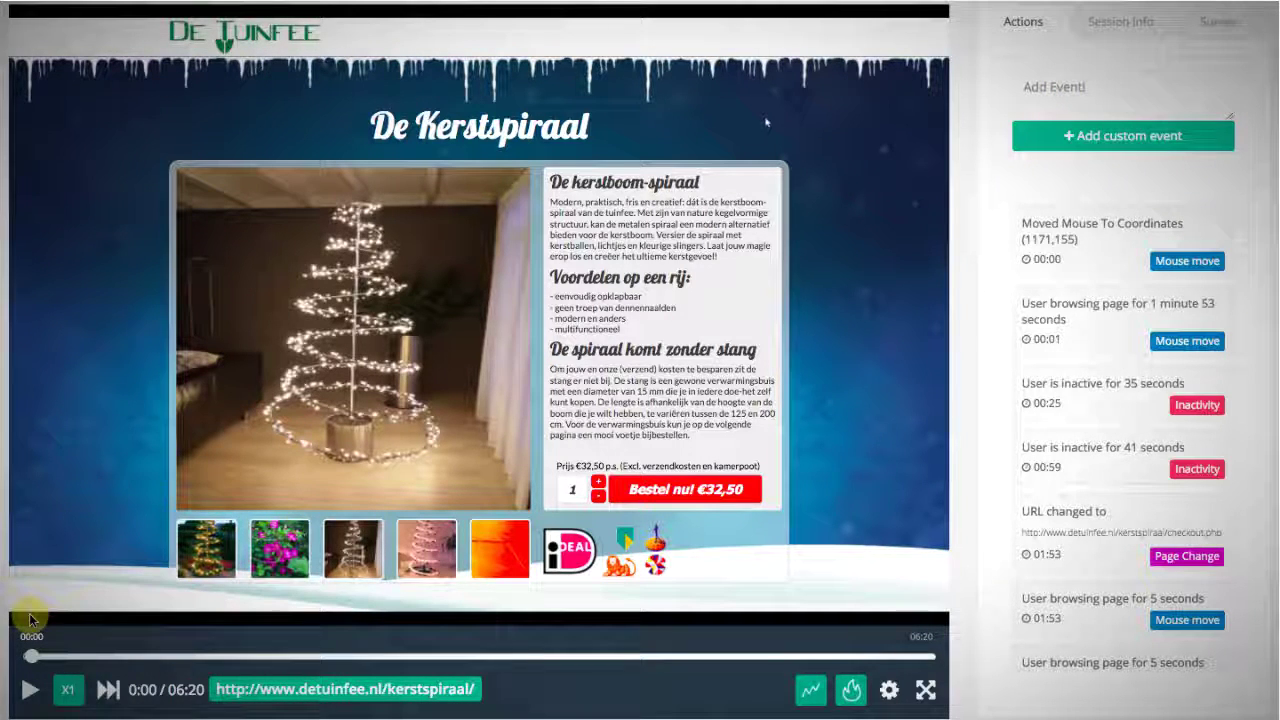
Play the recording up to 00:11, pause it, and switch the mouse trail and heatmap overlays off and back on.
{"action": "left_click", "coordinate": [24, 696]}
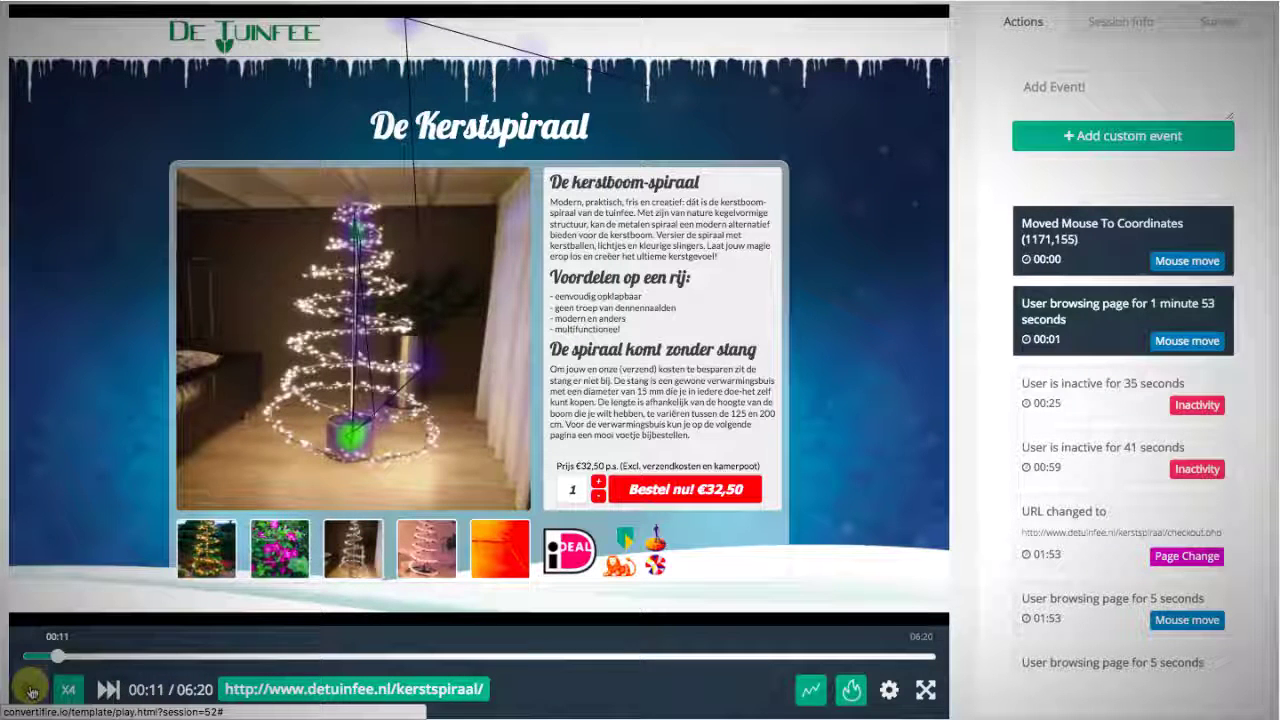
{"action": "left_click", "coordinate": [31, 692]}
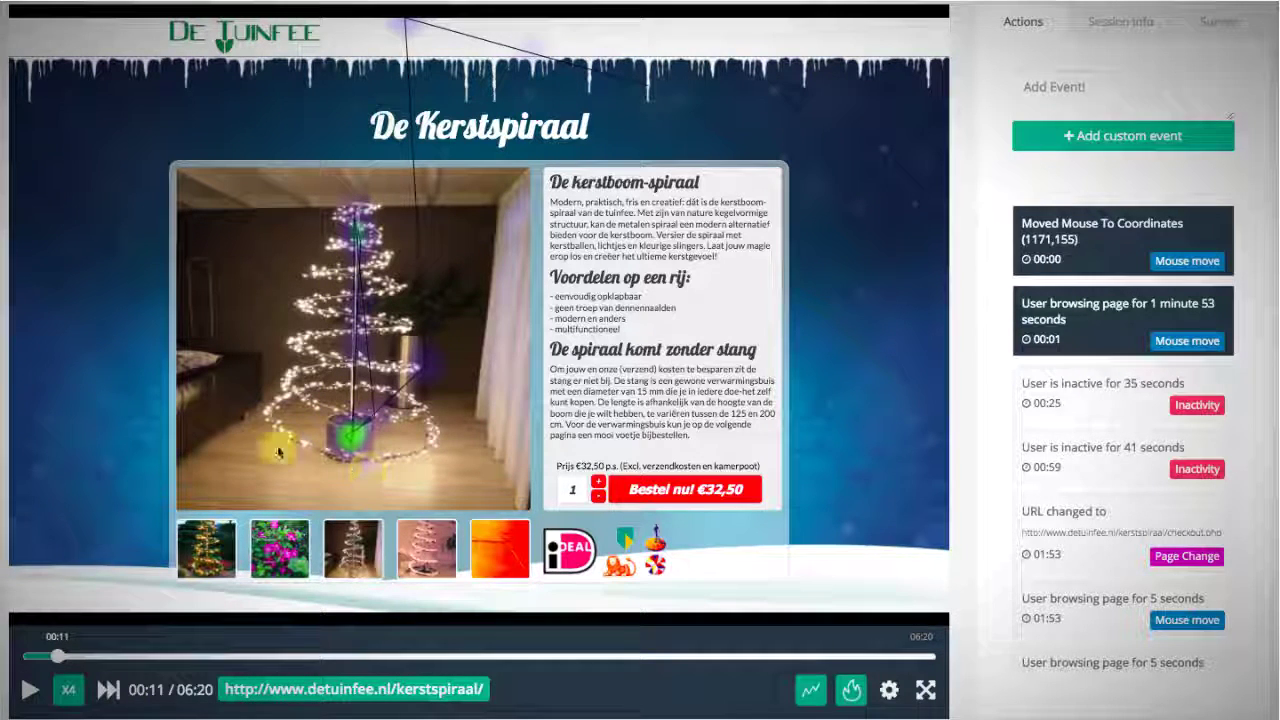
{"action": "left_click", "coordinate": [847, 694]}
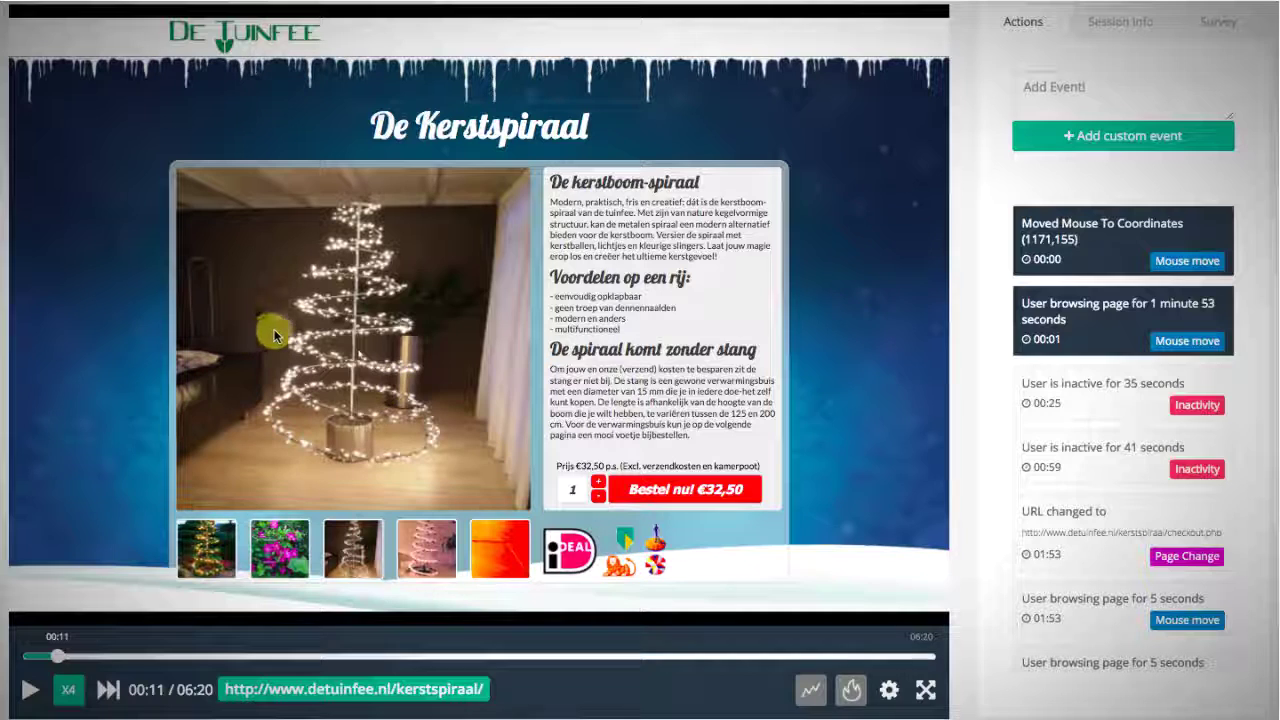
{"action": "left_click", "coordinate": [810, 690]}
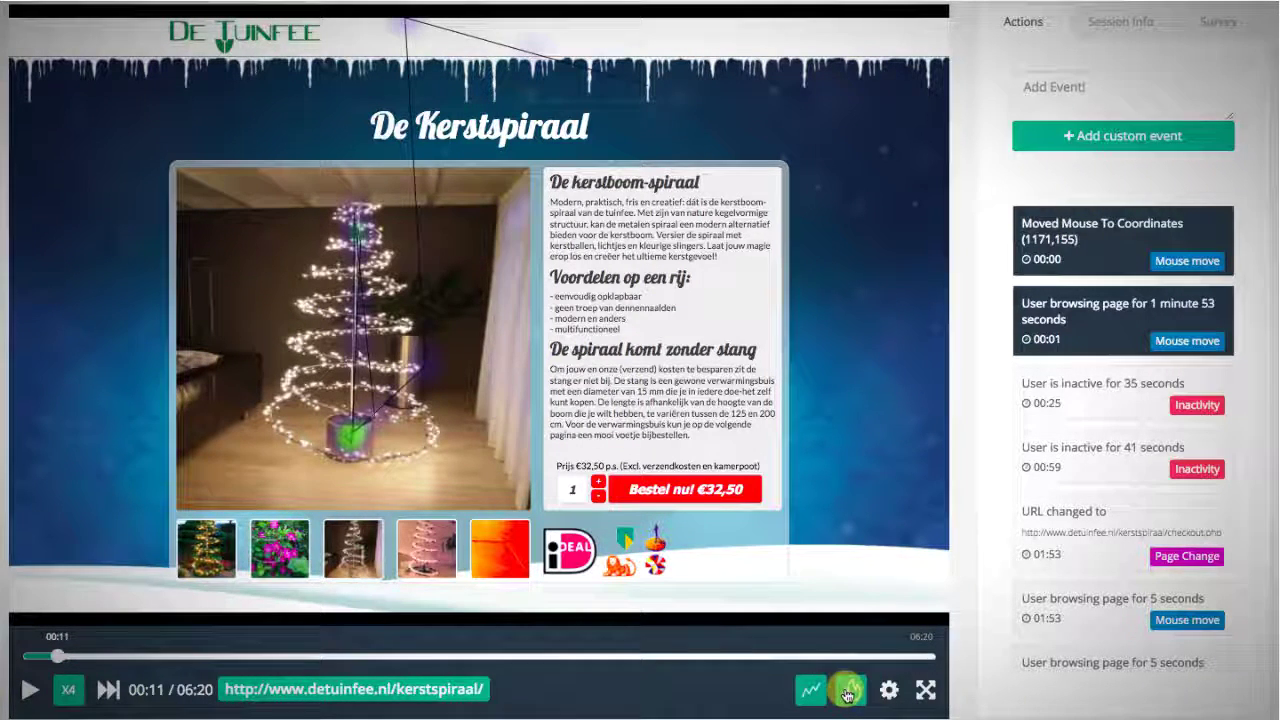
{"action": "left_click", "coordinate": [849, 690]}
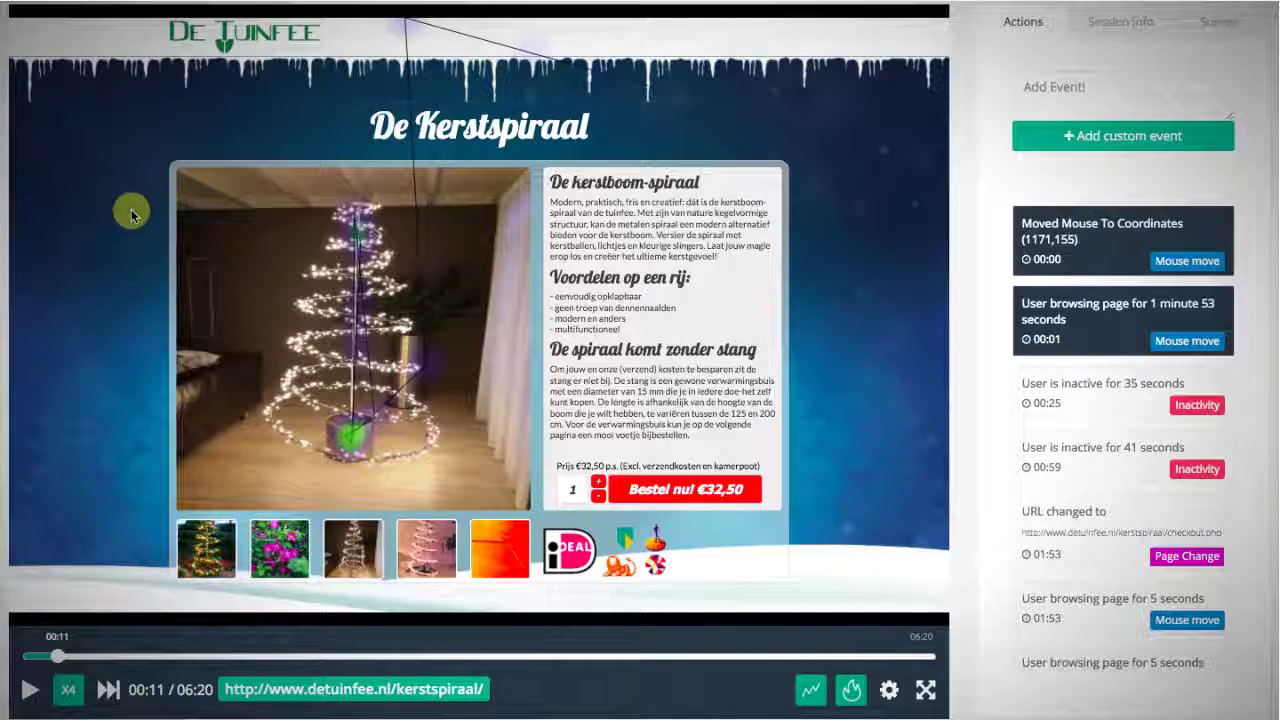
View the playback settings for inactivity, auto fade and line color, including the background color picker, and close them.
{"action": "left_click", "coordinate": [893, 700]}
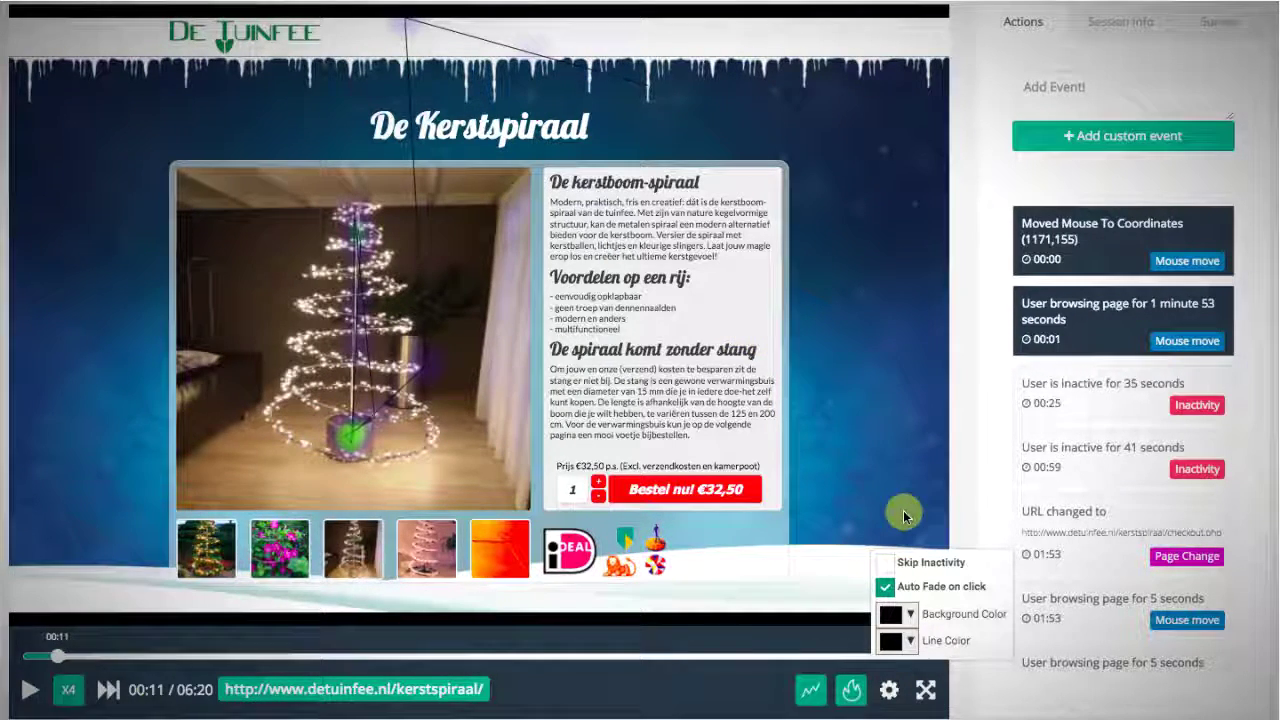
{"action": "left_click", "coordinate": [890, 614]}
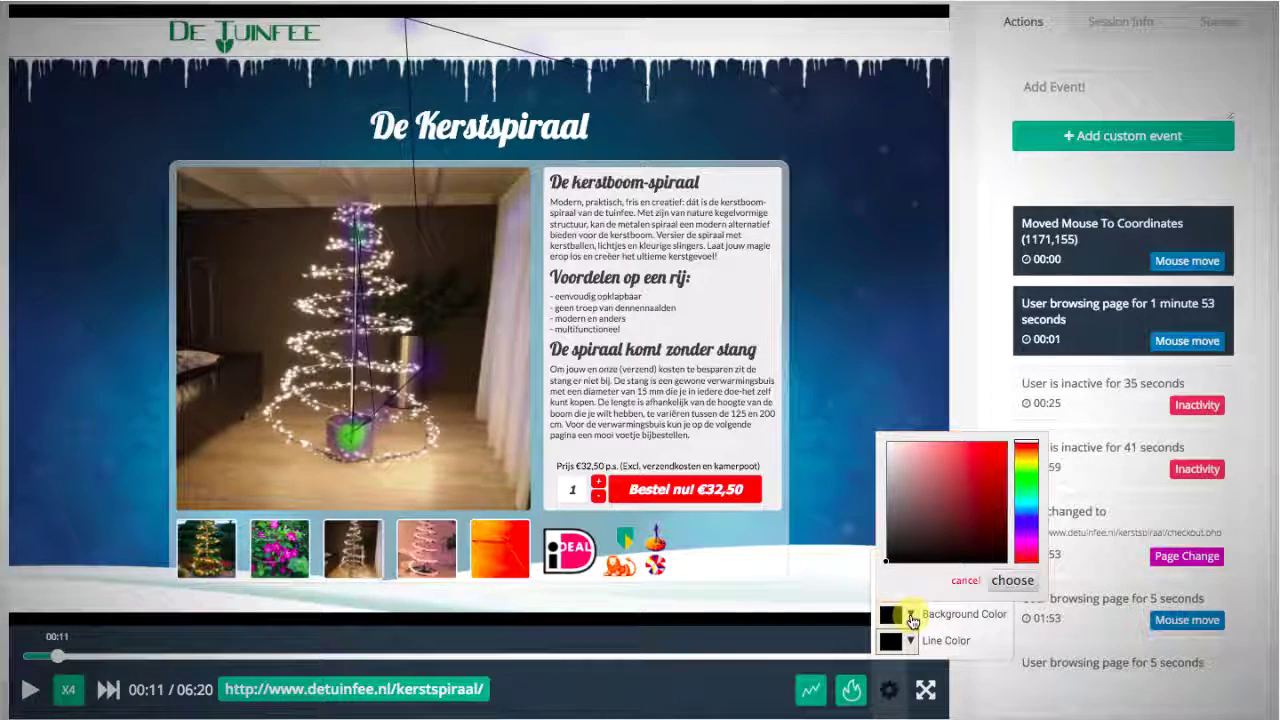
{"action": "left_click", "coordinate": [615, 37]}
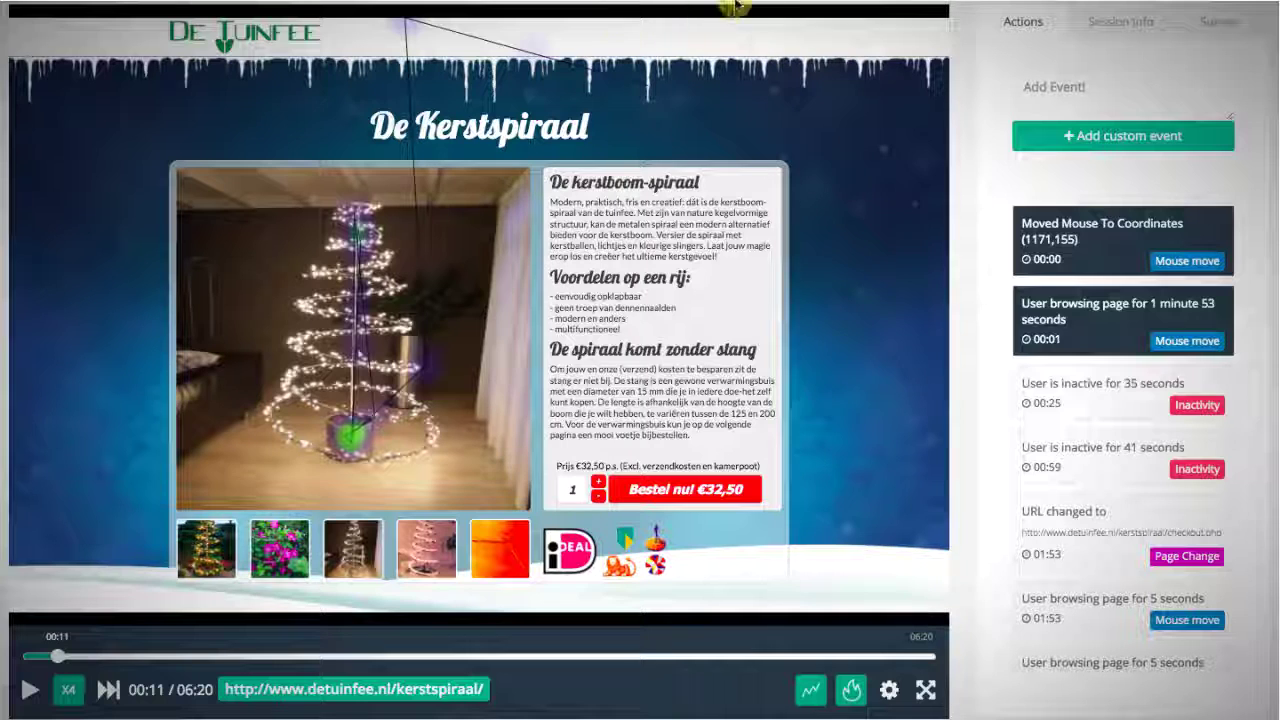
{"action": "left_click", "coordinate": [889, 689]}
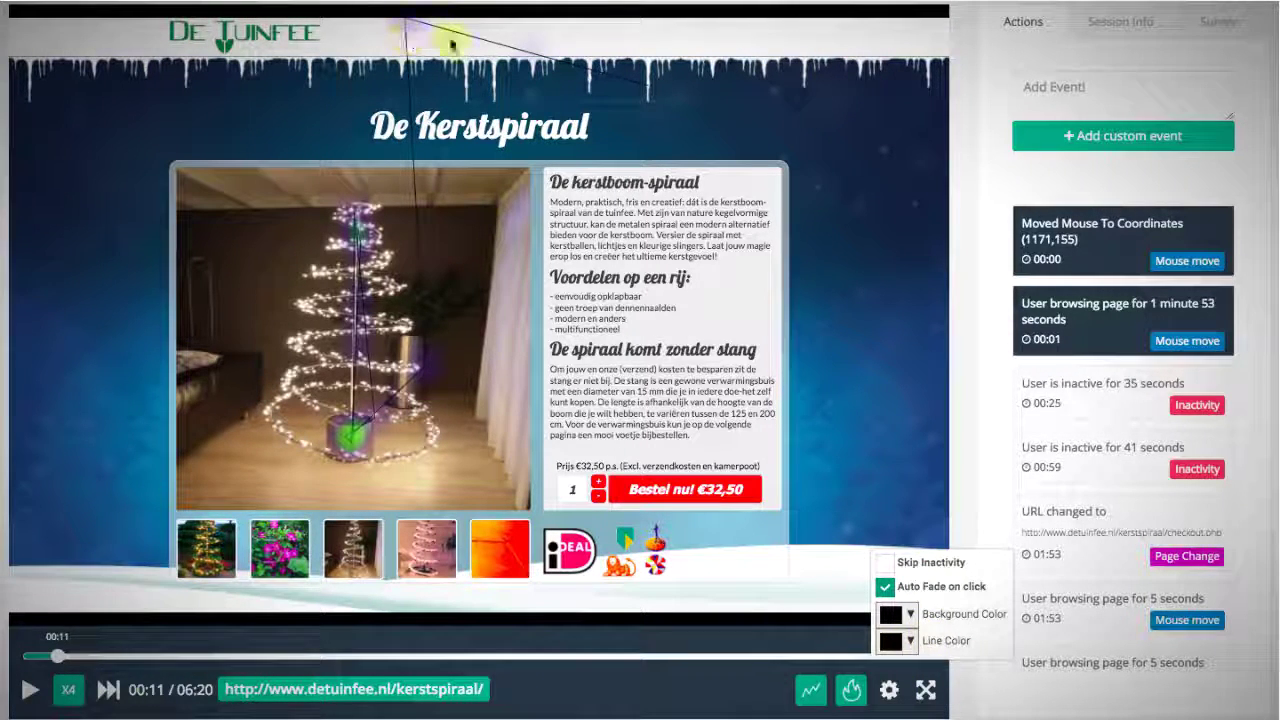
{"action": "left_click", "coordinate": [595, 127]}
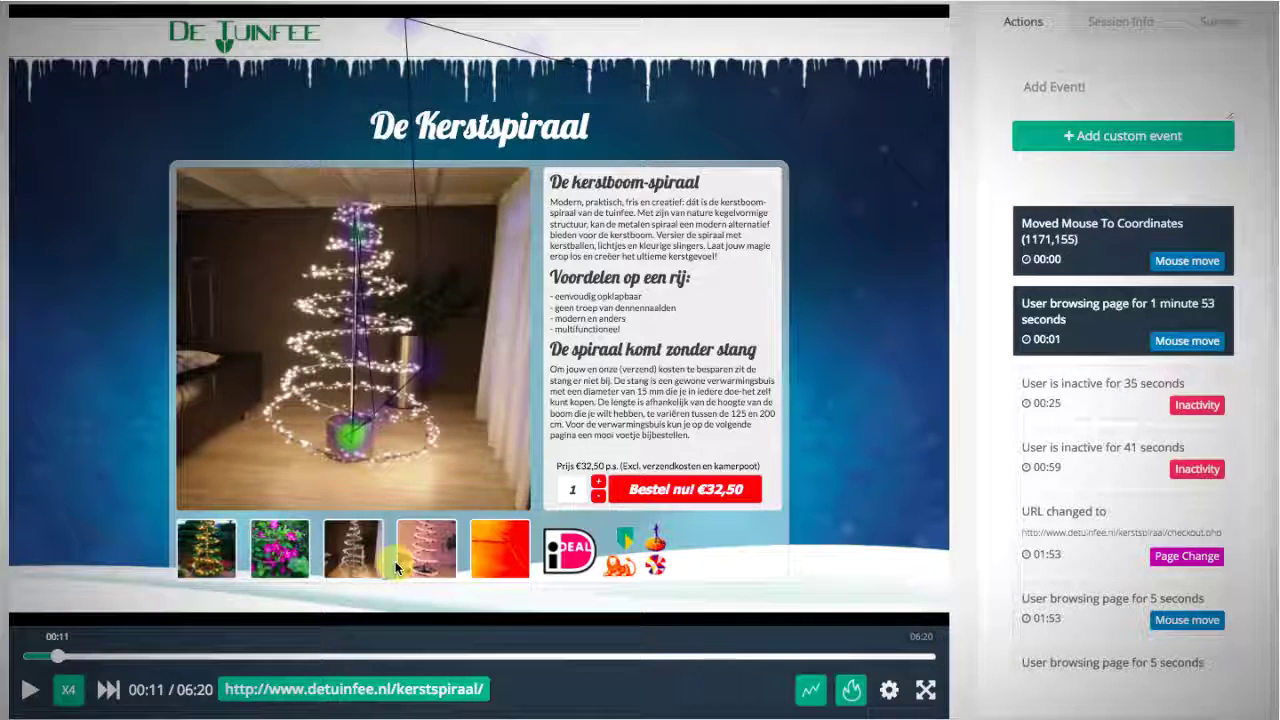
Continue the playback with automatic skipping of the next inactivities, and pause it at 01:52.
{"action": "left_click", "coordinate": [31, 690]}
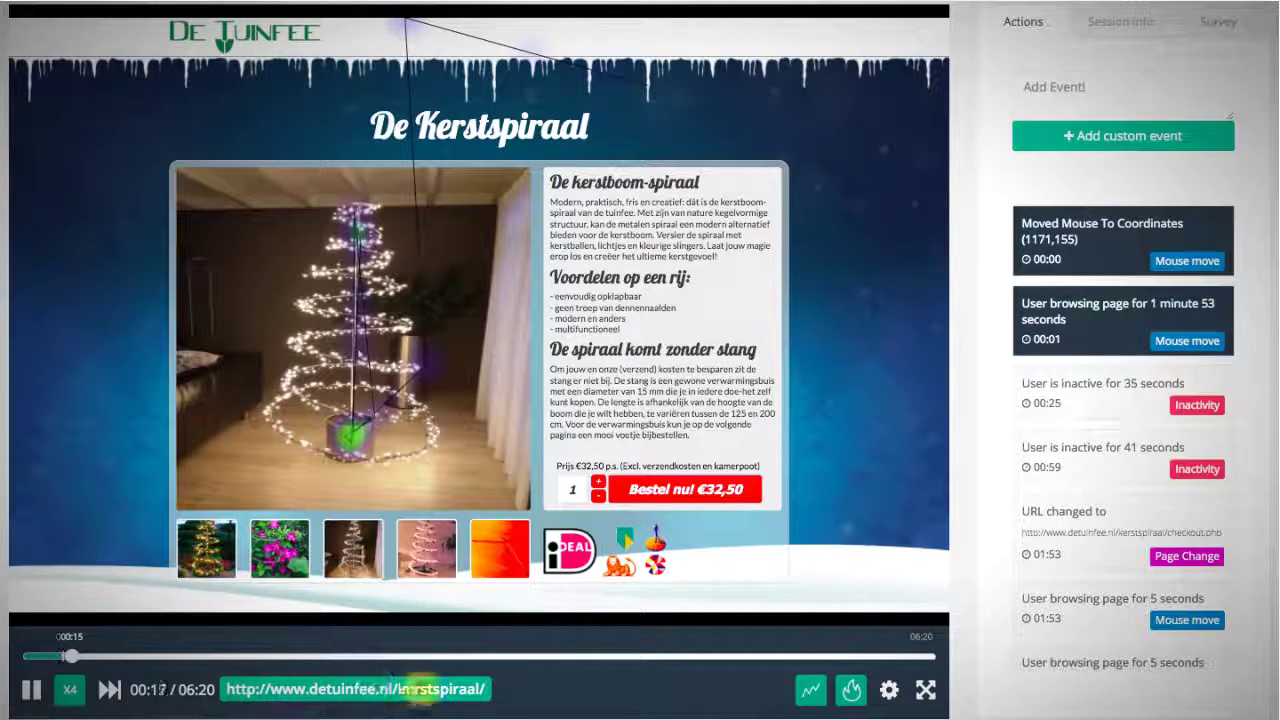
{"action": "left_click", "coordinate": [31, 690]}
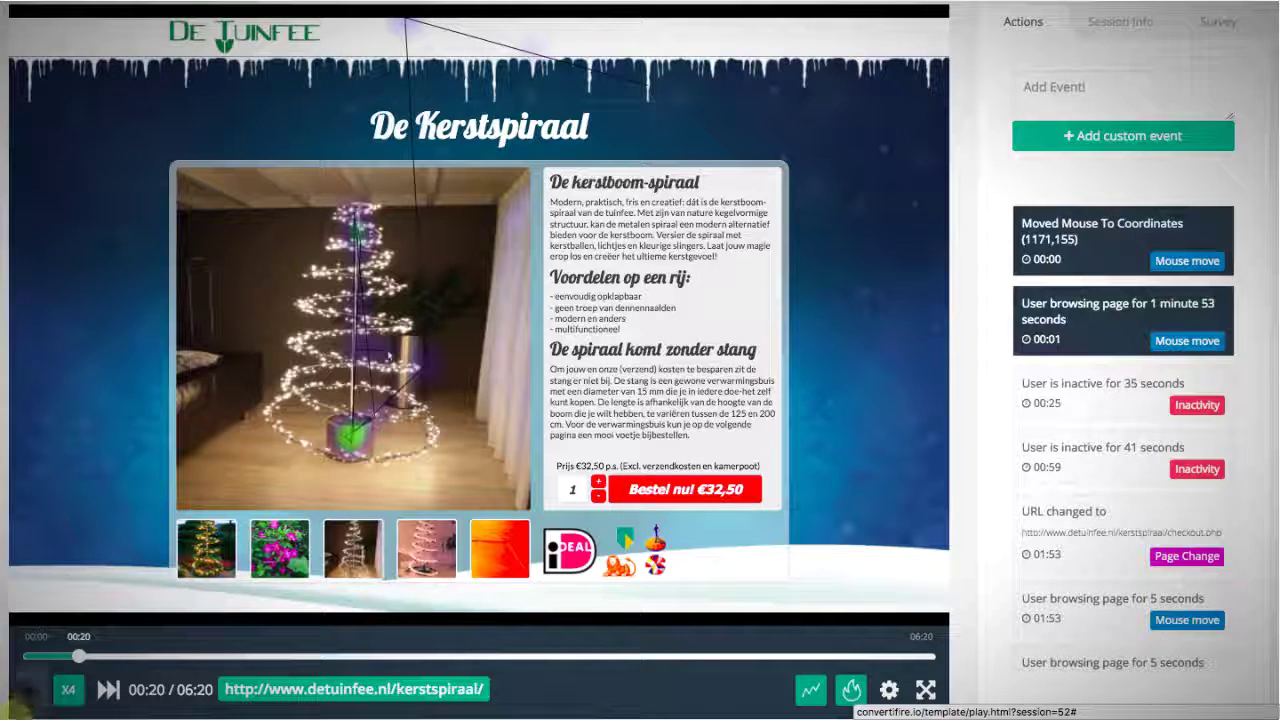
{"action": "left_click", "coordinate": [28, 698]}
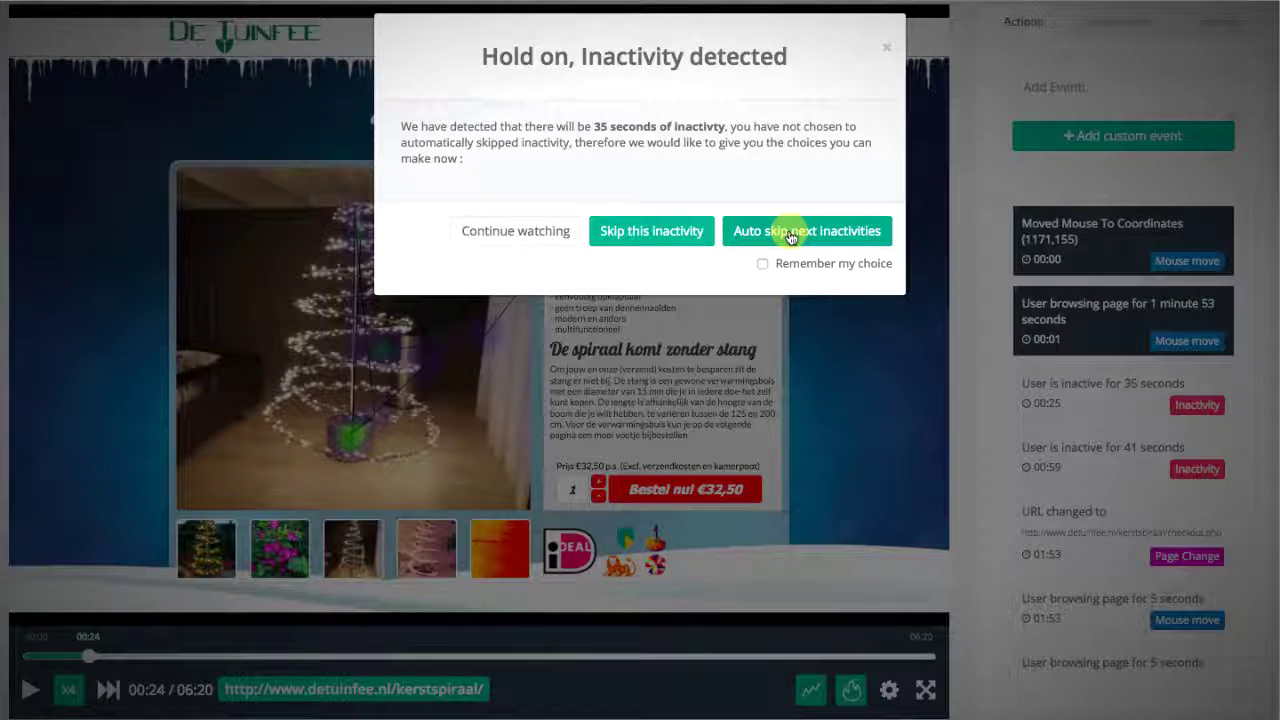
{"action": "left_click", "coordinate": [790, 232]}
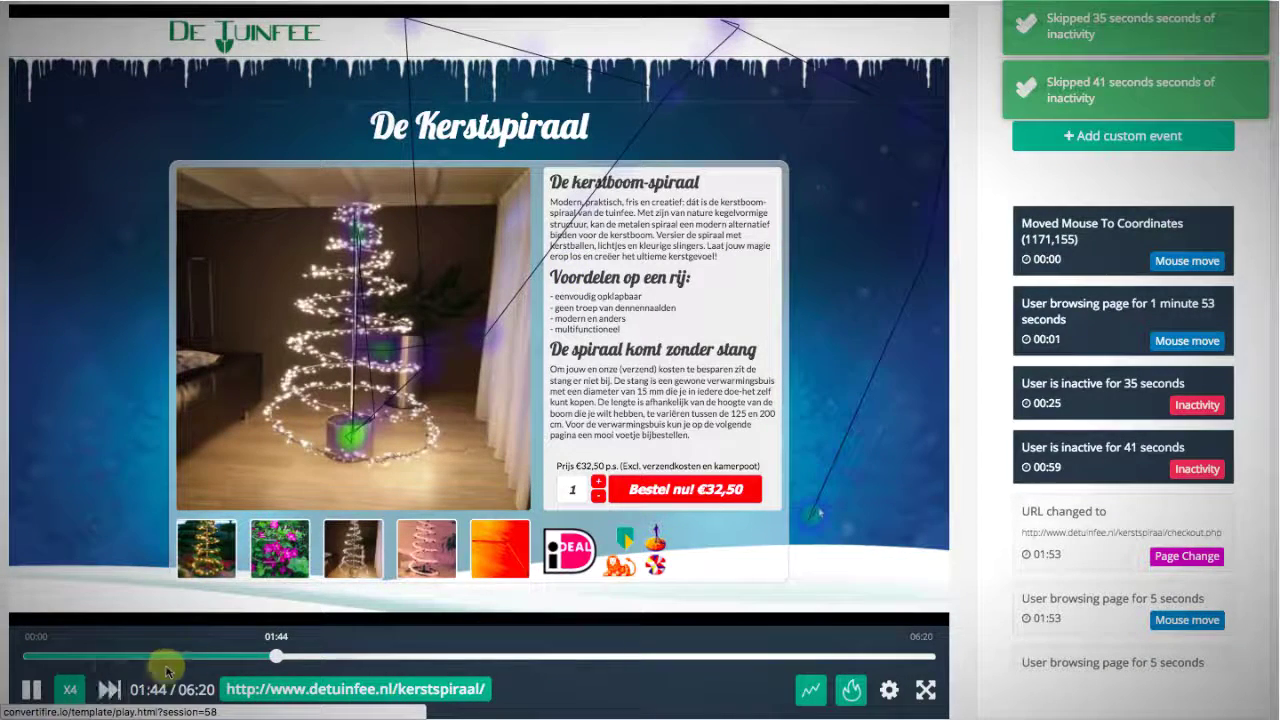
{"action": "left_click", "coordinate": [35, 695]}
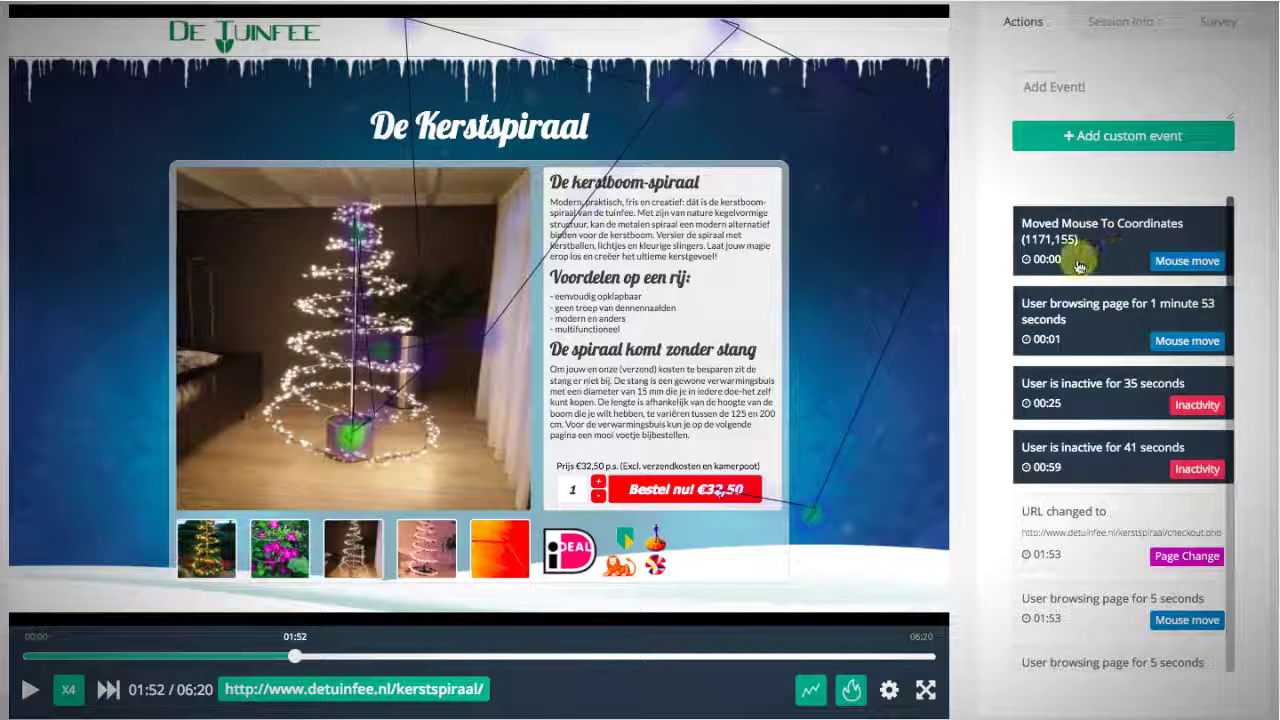
Use the action list to revisit the 00:00 mouse move and the 01:53 checkout page events, and pause playback at 01:55.
{"action": "left_click", "coordinate": [1181, 498]}
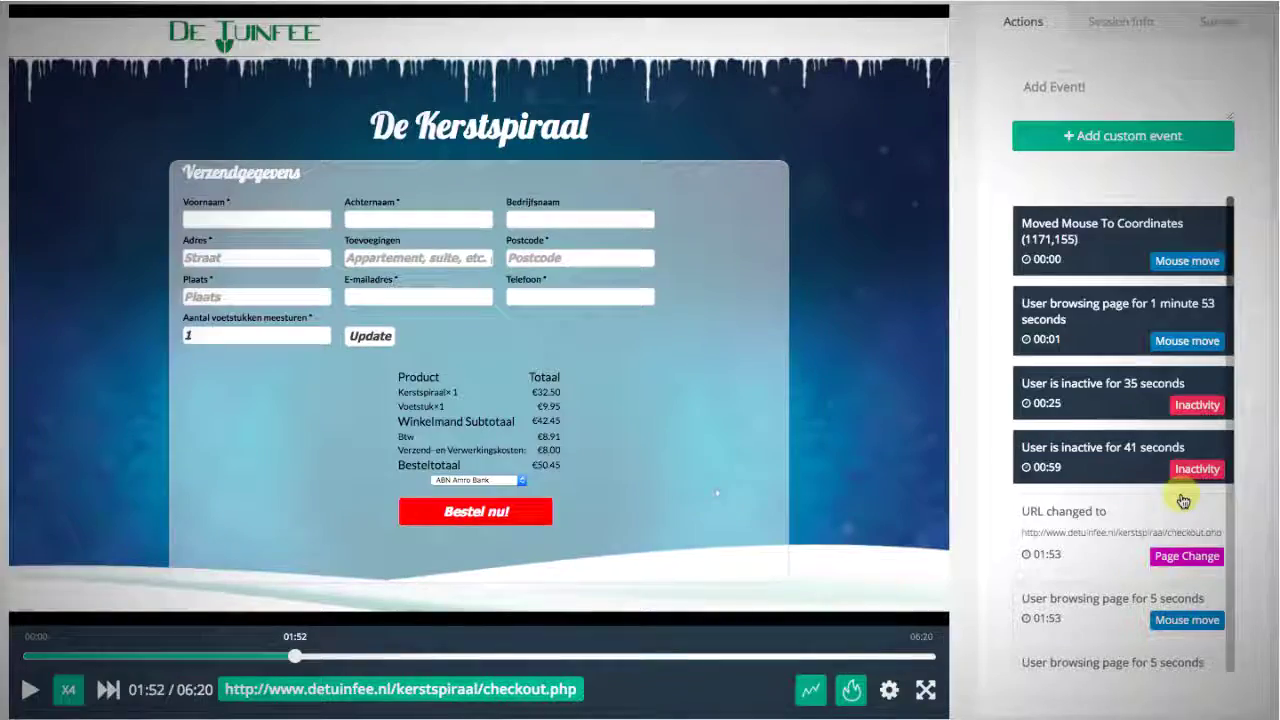
{"action": "left_click", "coordinate": [1122, 268]}
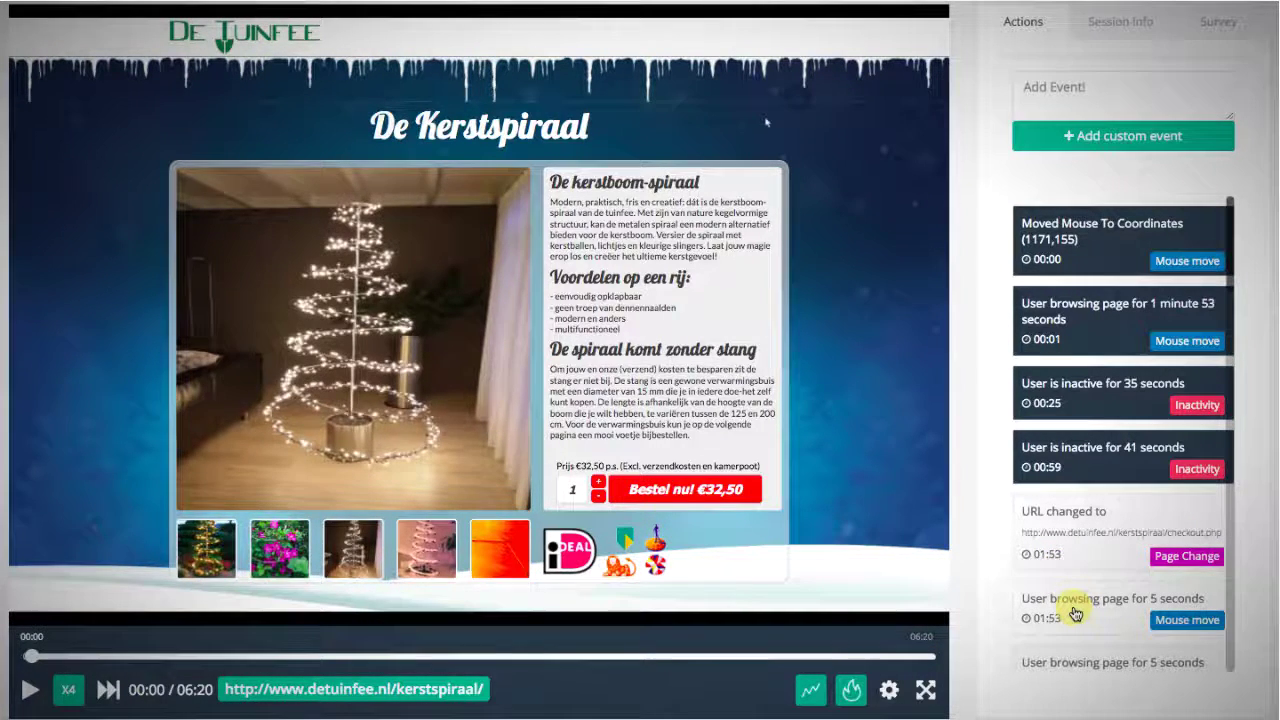
{"action": "left_click", "coordinate": [1075, 613]}
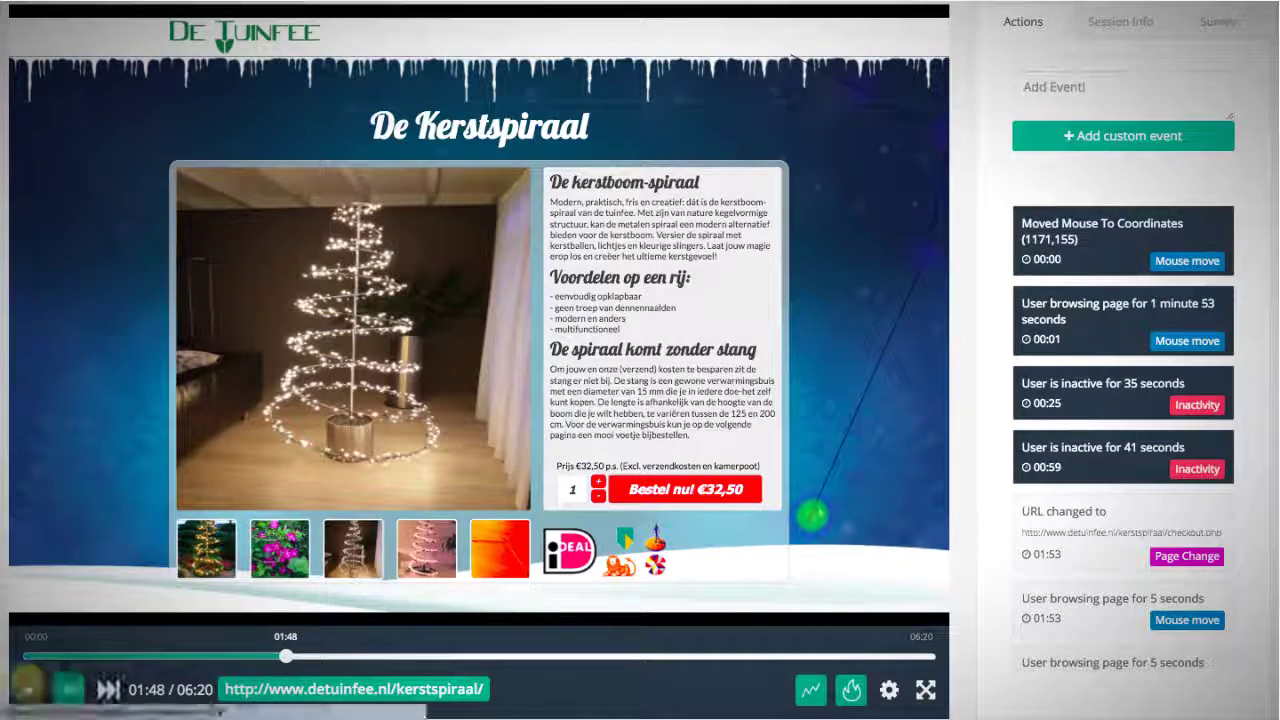
{"action": "left_click", "coordinate": [27, 691]}
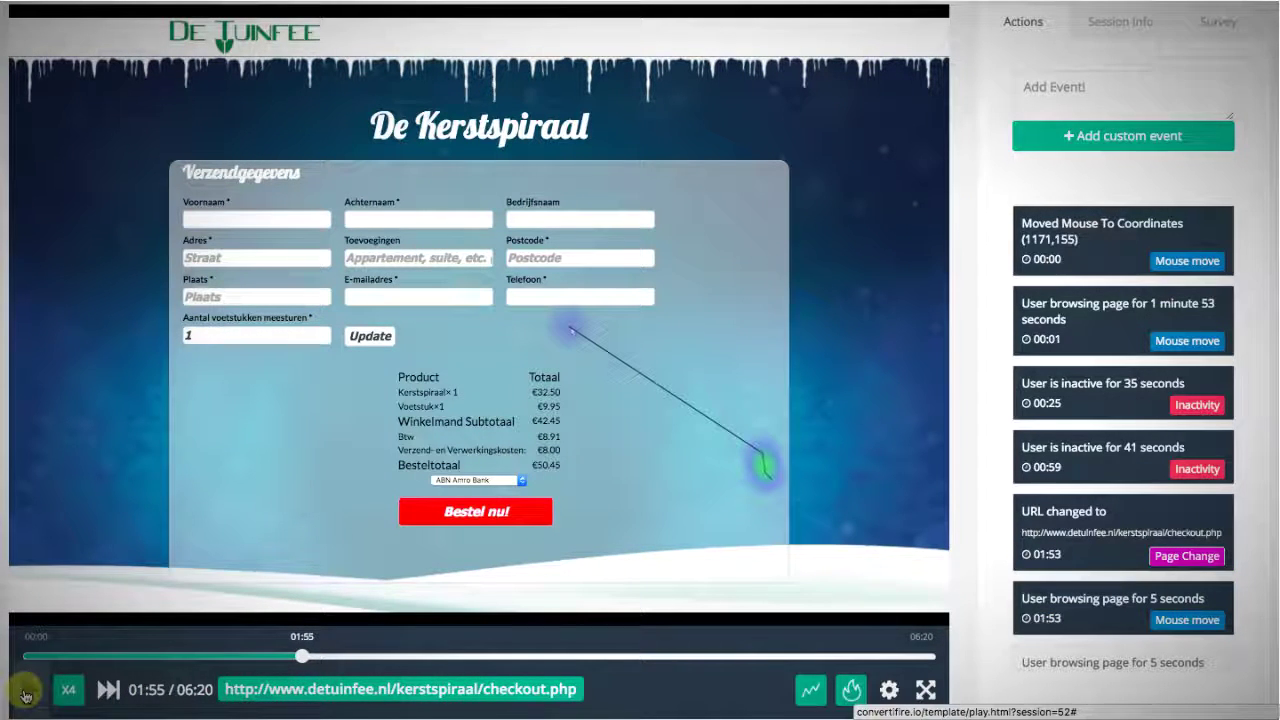
Play the recording from 01:55 to 02:15, pause it, resume it through to the end, and cancel the next recording's playback.
{"action": "left_click", "coordinate": [26, 691]}
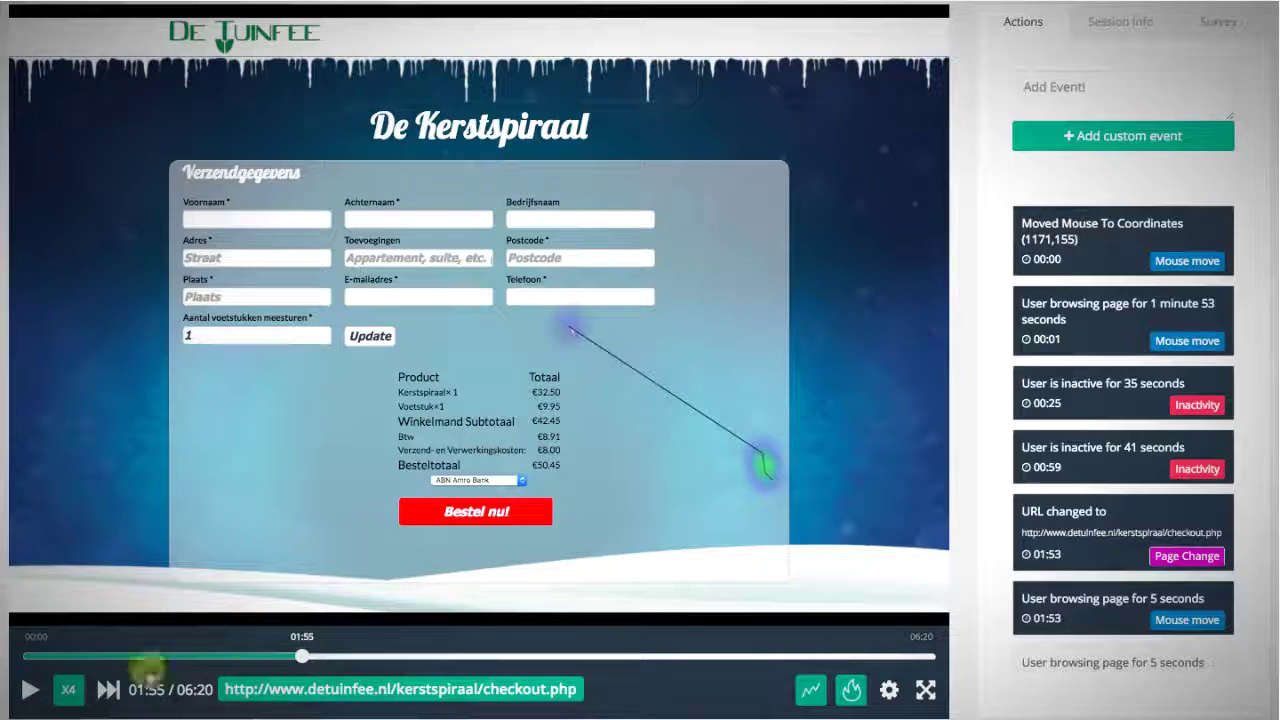
{"action": "left_click", "coordinate": [31, 694]}
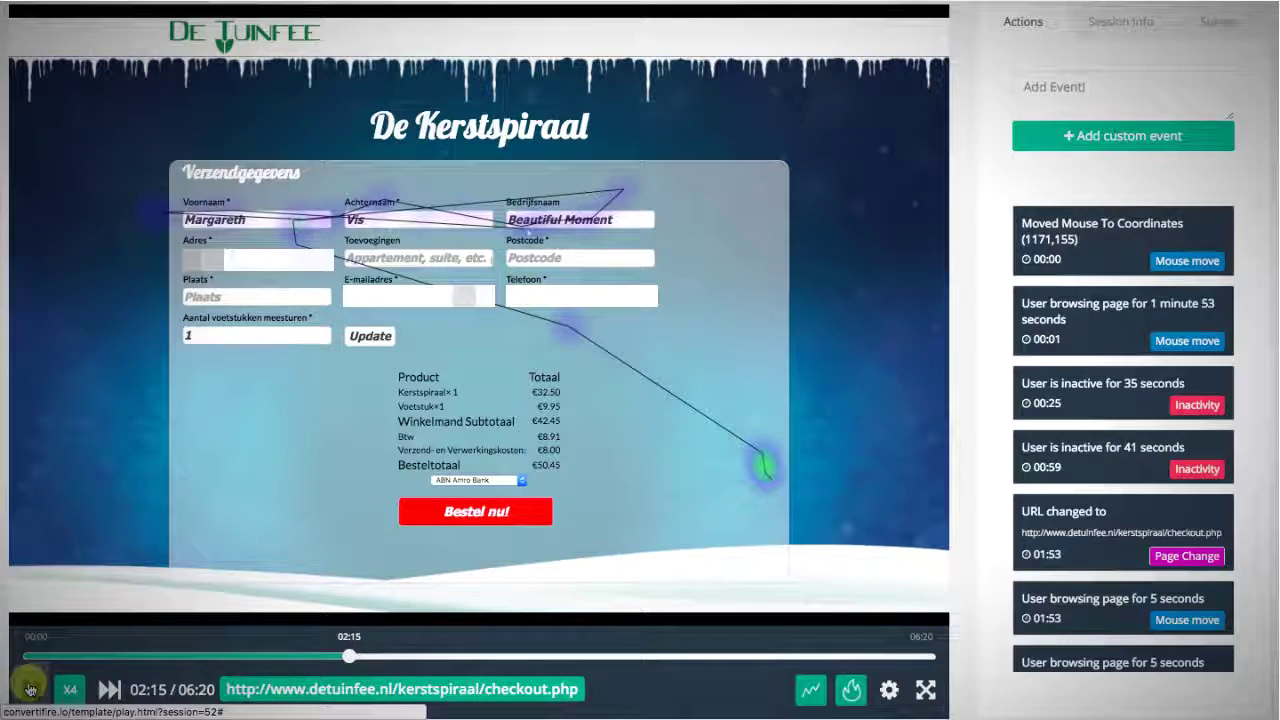
{"action": "left_click", "coordinate": [30, 689]}
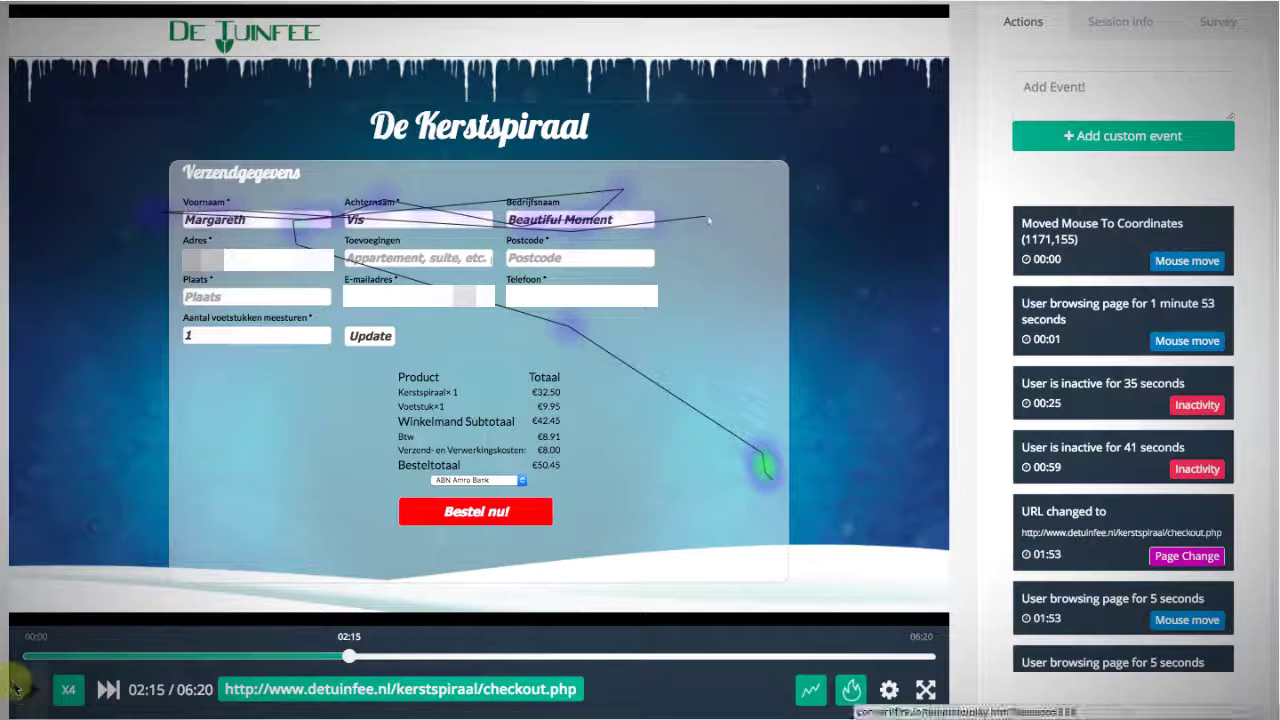
{"action": "left_click", "coordinate": [22, 689]}
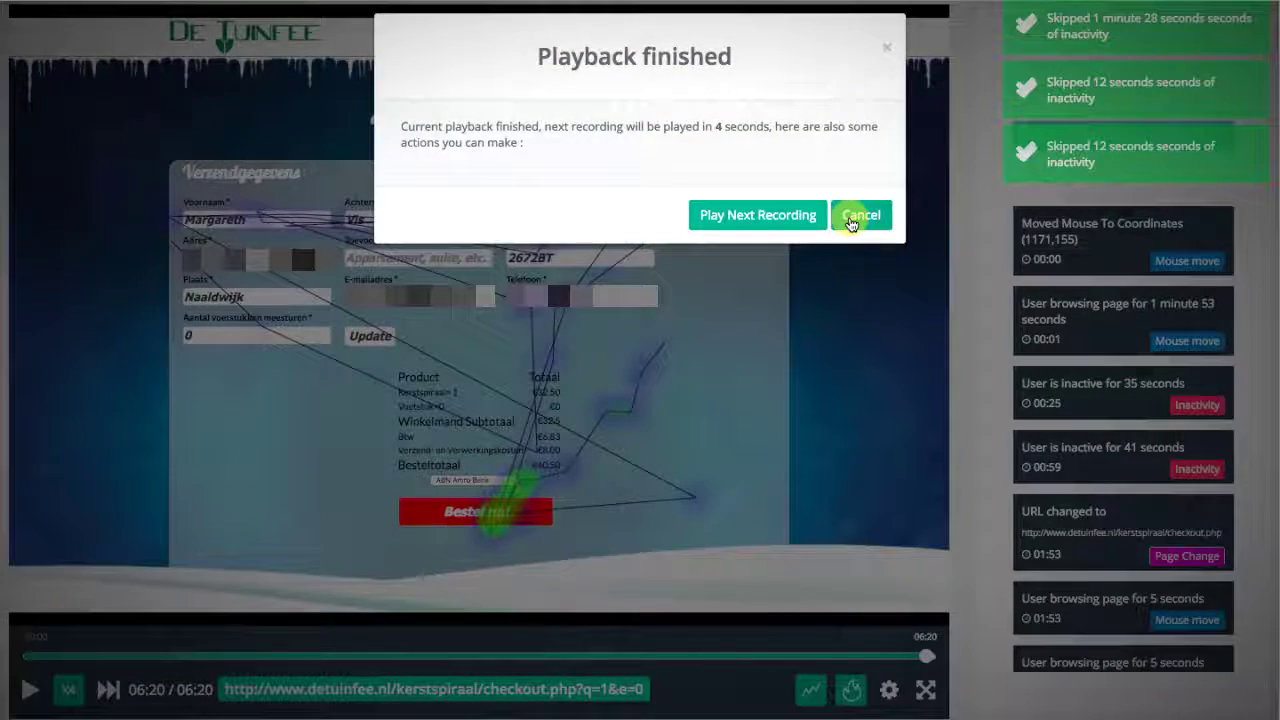
{"action": "left_click", "coordinate": [849, 216]}
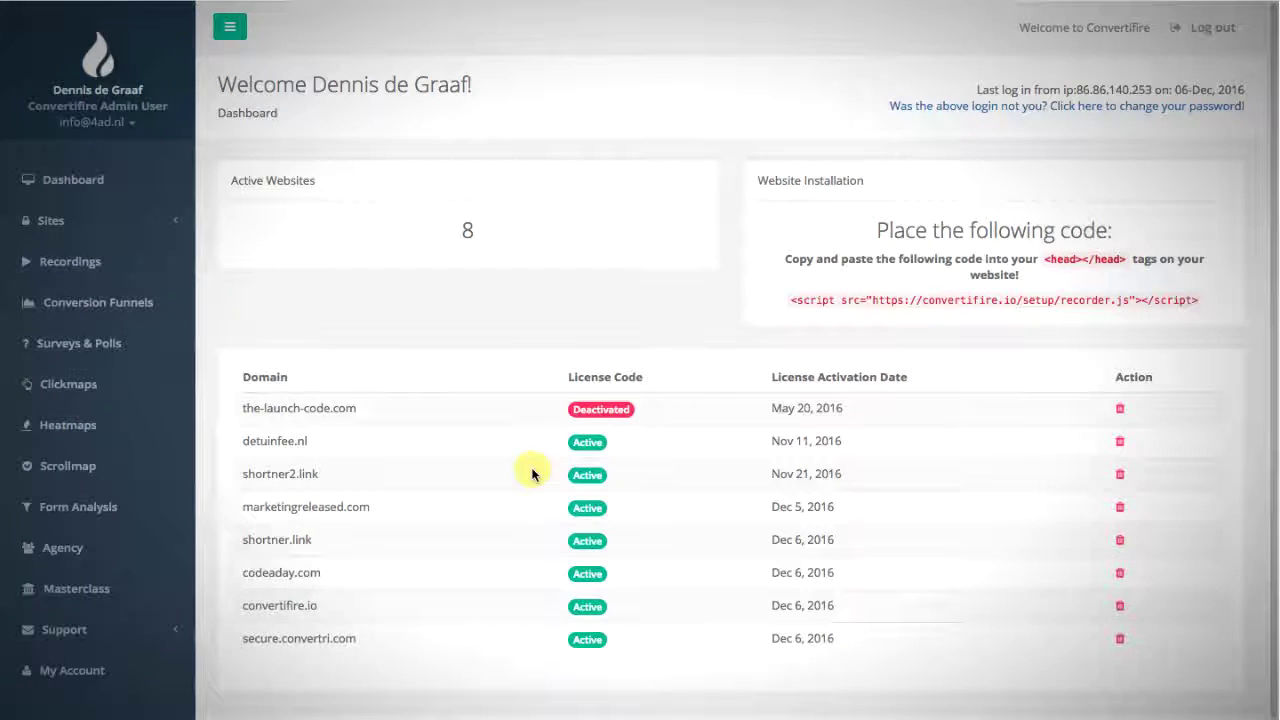
{"action": "left_click", "coordinate": [89, 397]}
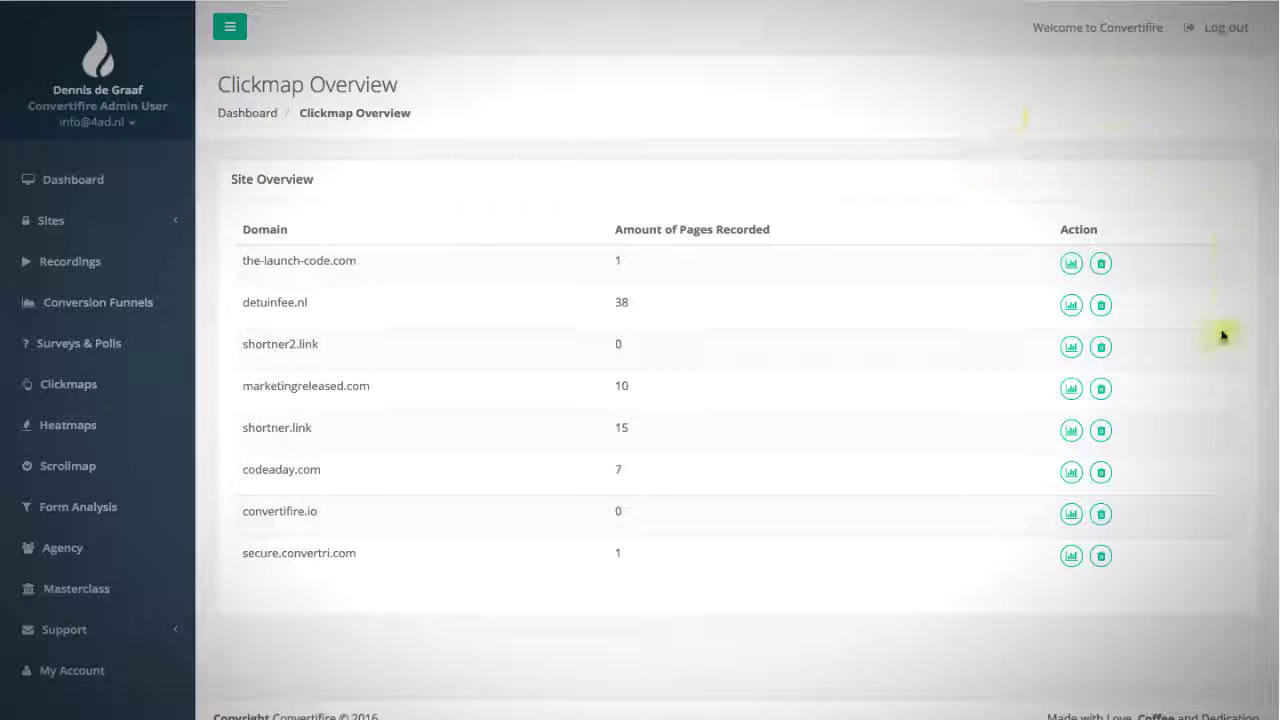
{"action": "left_click", "coordinate": [1071, 308]}
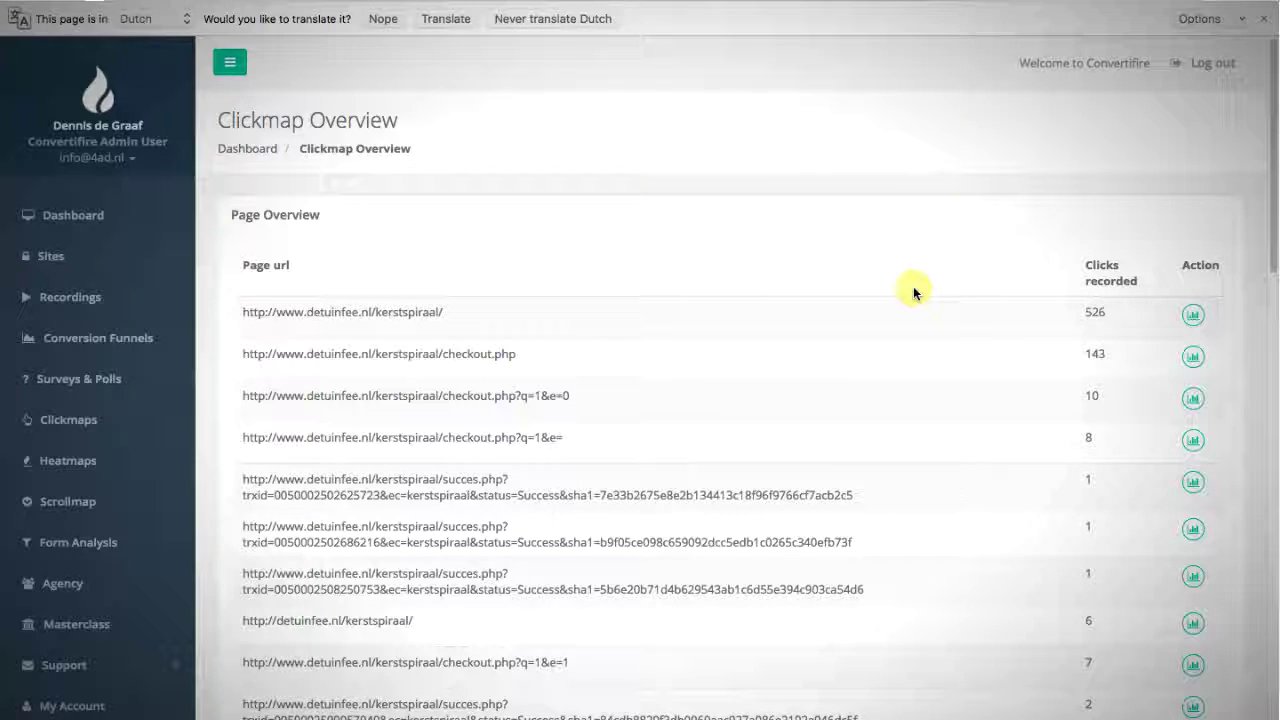
{"action": "scroll", "coordinate": [1006, 243], "scroll_direction": "down", "scroll_amount": 1}
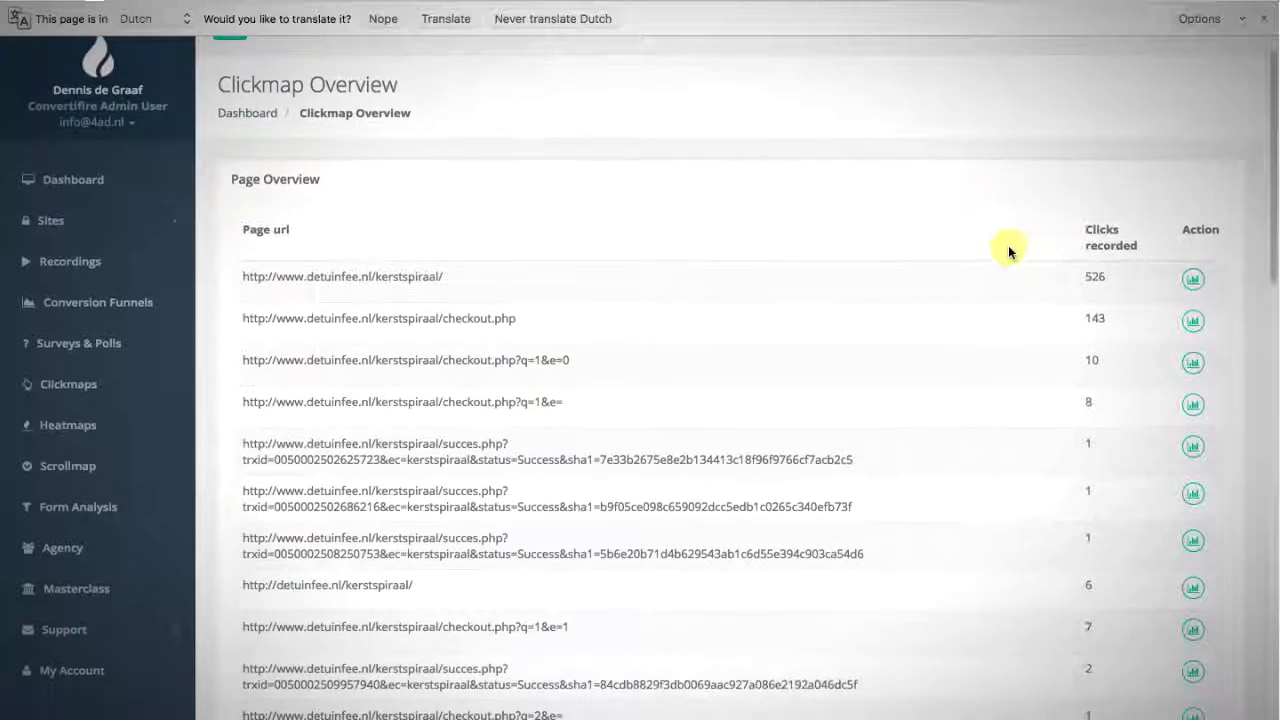
{"action": "scroll", "coordinate": [1090, 235], "scroll_direction": "down", "scroll_amount": 2}
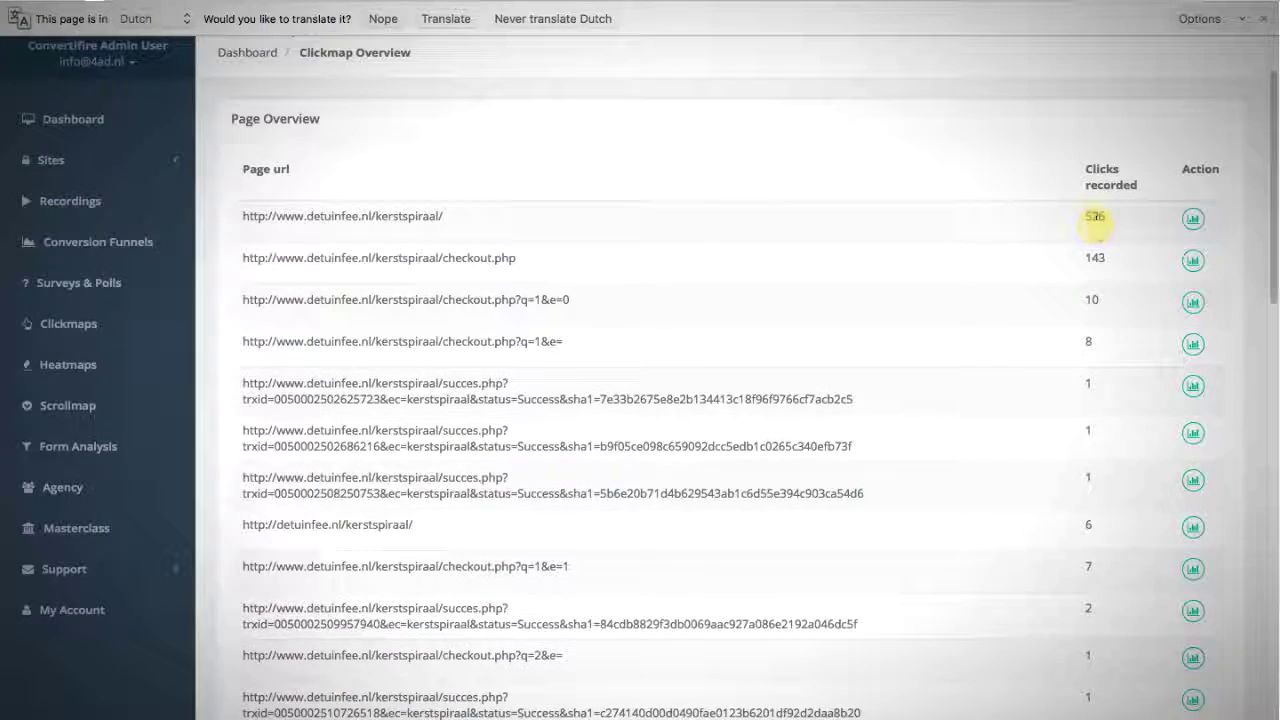
{"action": "scroll", "coordinate": [1159, 169], "scroll_direction": "up", "scroll_amount": 3}
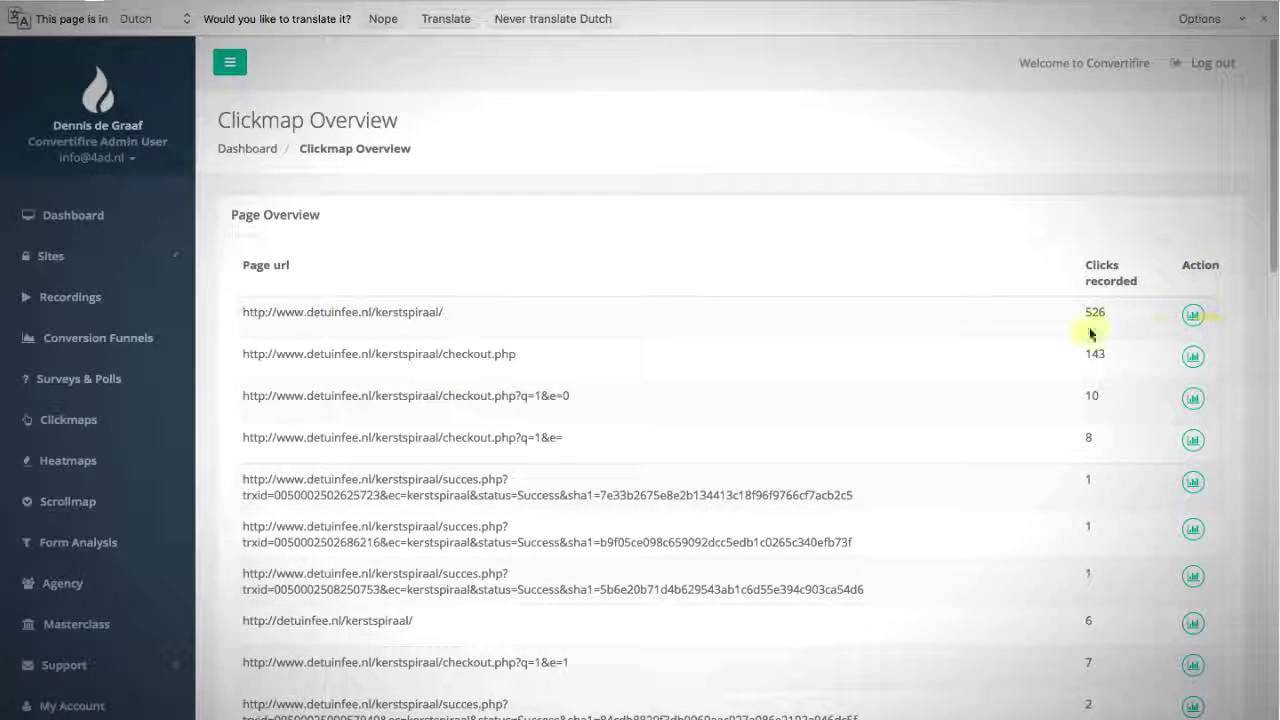
{"action": "left_click", "coordinate": [1193, 320]}
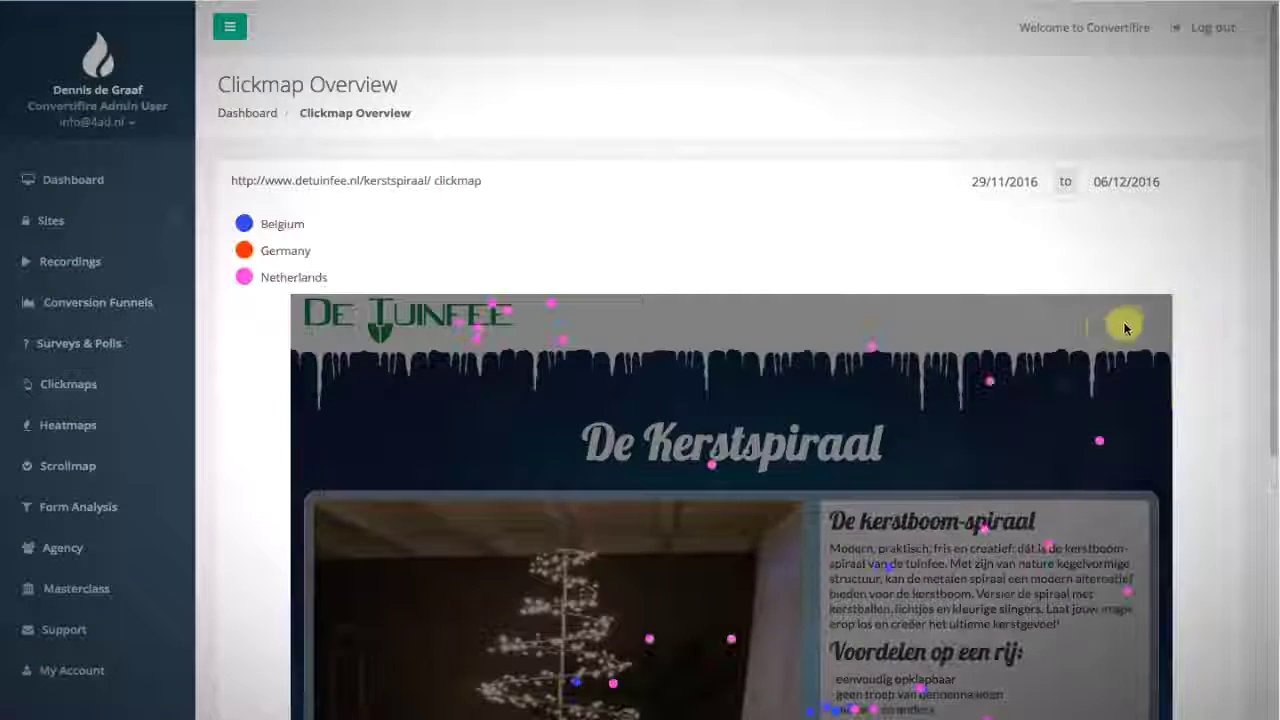
Examine the clickmap's country color legend, including the Belgium entry, against the dots on the page.
{"action": "scroll", "coordinate": [685, 252], "scroll_direction": "down", "scroll_amount": 1}
{"action": "scroll", "coordinate": [685, 252], "scroll_direction": "down", "scroll_amount": 5}
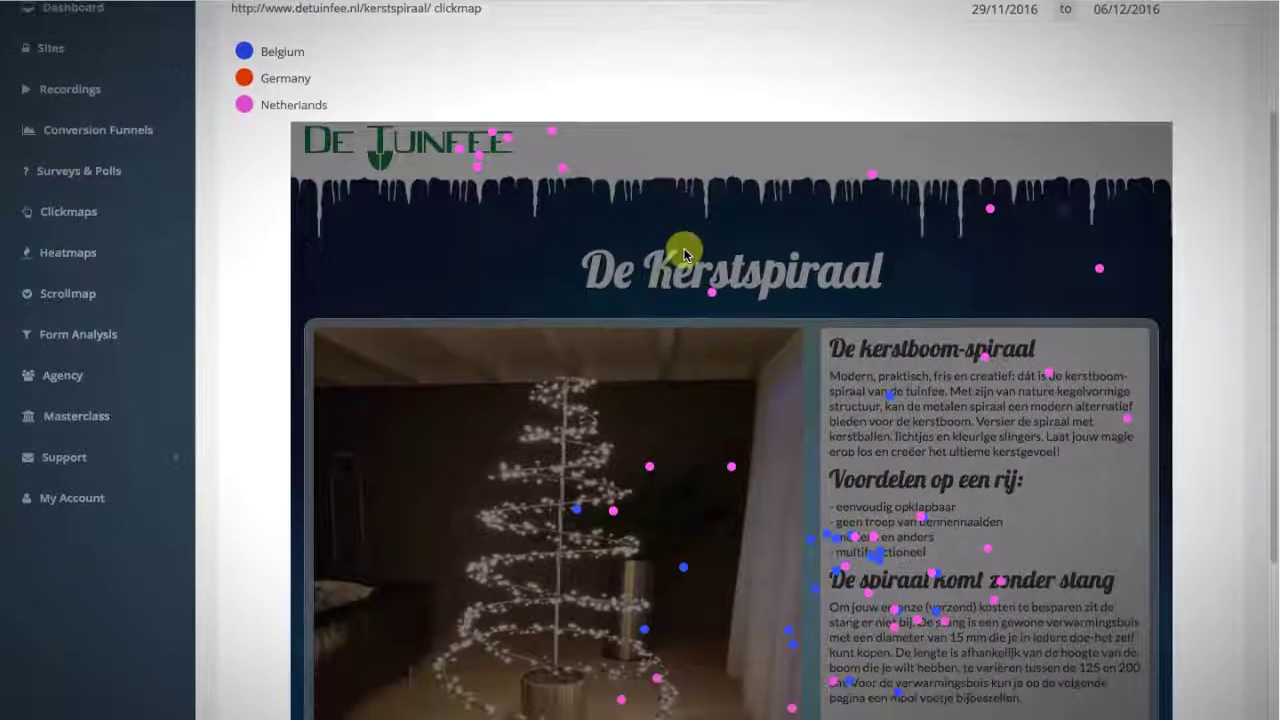
{"action": "scroll", "coordinate": [685, 252], "scroll_direction": "up", "scroll_amount": 5}
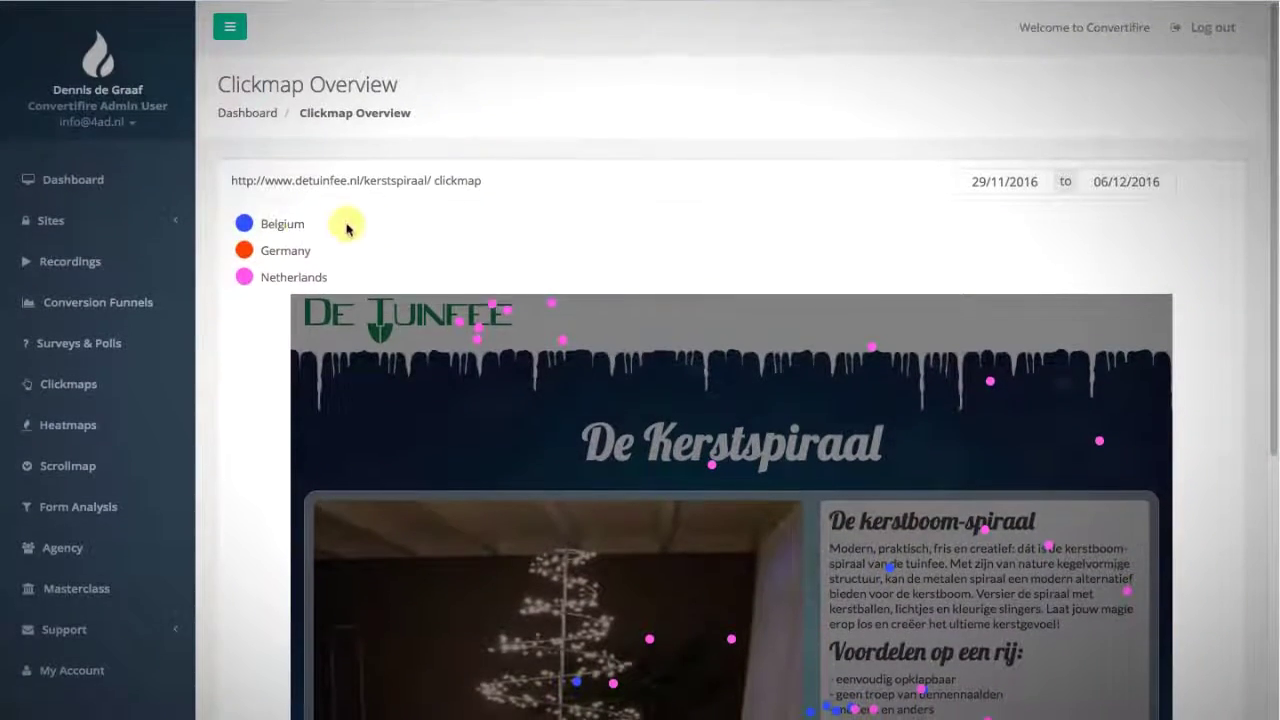
{"action": "left_click", "coordinate": [249, 229]}
{"action": "left_click", "coordinate": [288, 223]}
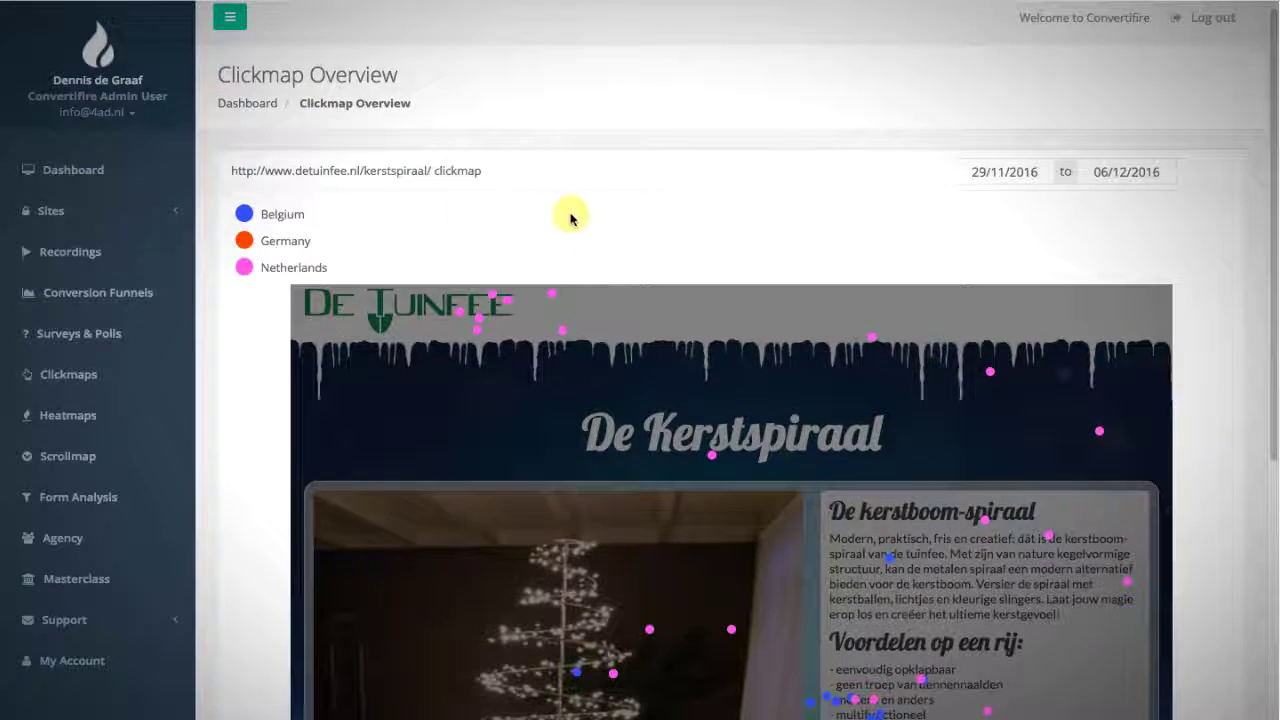
Examine where visitors clicked across the Kerstspiraal page, down to the order button and the product thumbnails.
{"action": "scroll", "coordinate": [572, 216], "scroll_direction": "down", "scroll_amount": 1}
{"action": "scroll", "coordinate": [574, 213], "scroll_direction": "down", "scroll_amount": 1}
{"action": "scroll", "coordinate": [629, 172], "scroll_direction": "down", "scroll_amount": 2}
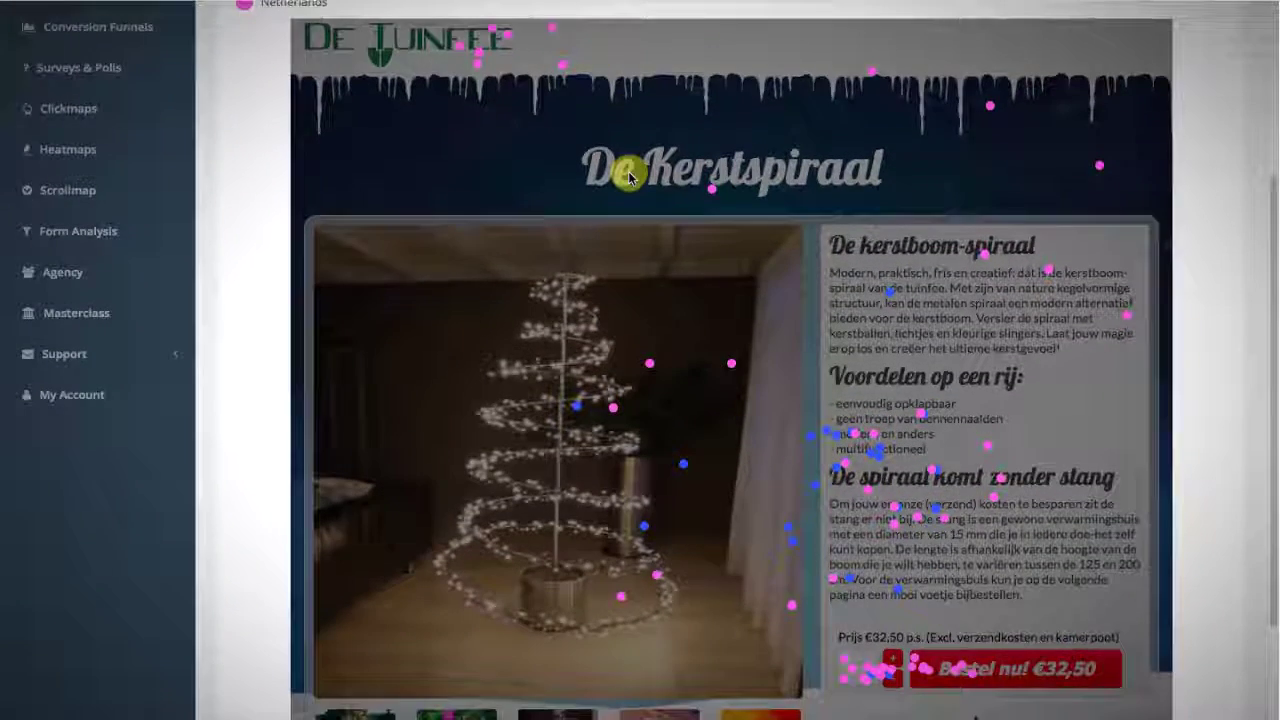
{"action": "scroll", "coordinate": [629, 178], "scroll_direction": "down", "scroll_amount": 2}
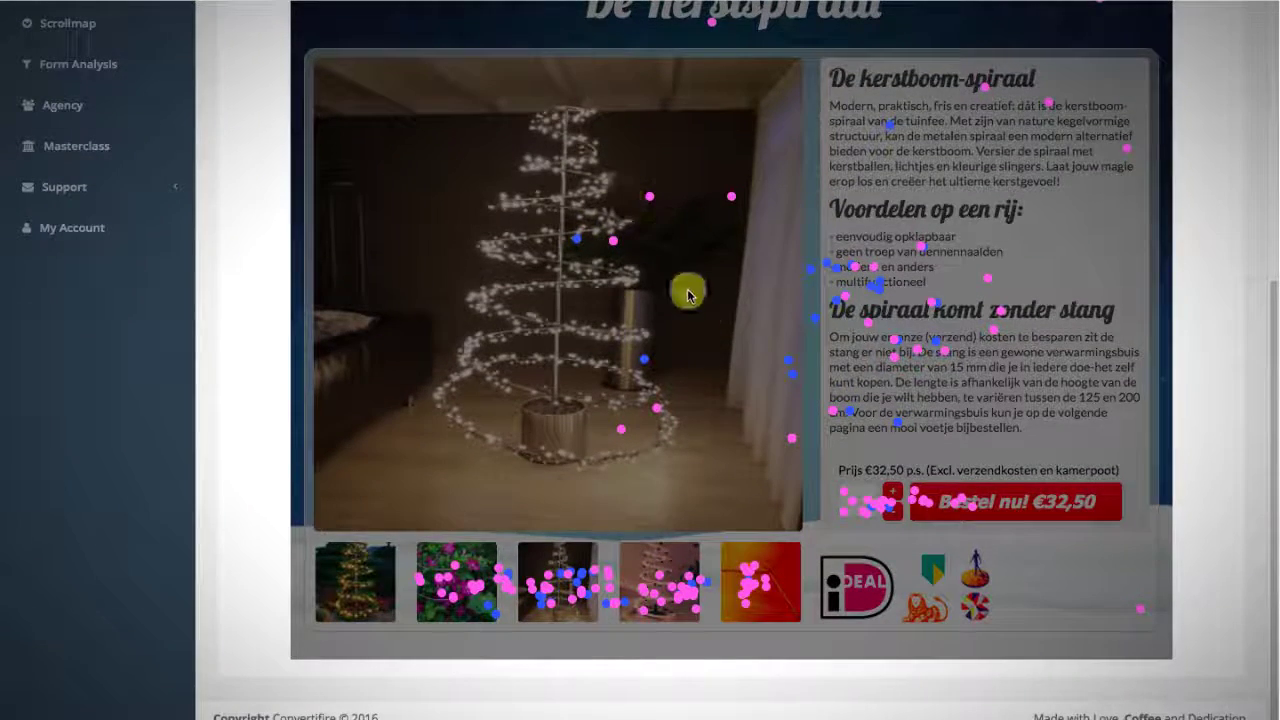
{"action": "scroll", "coordinate": [714, 424], "scroll_direction": "up", "scroll_amount": 2}
{"action": "scroll", "coordinate": [714, 424], "scroll_direction": "down", "scroll_amount": 1}
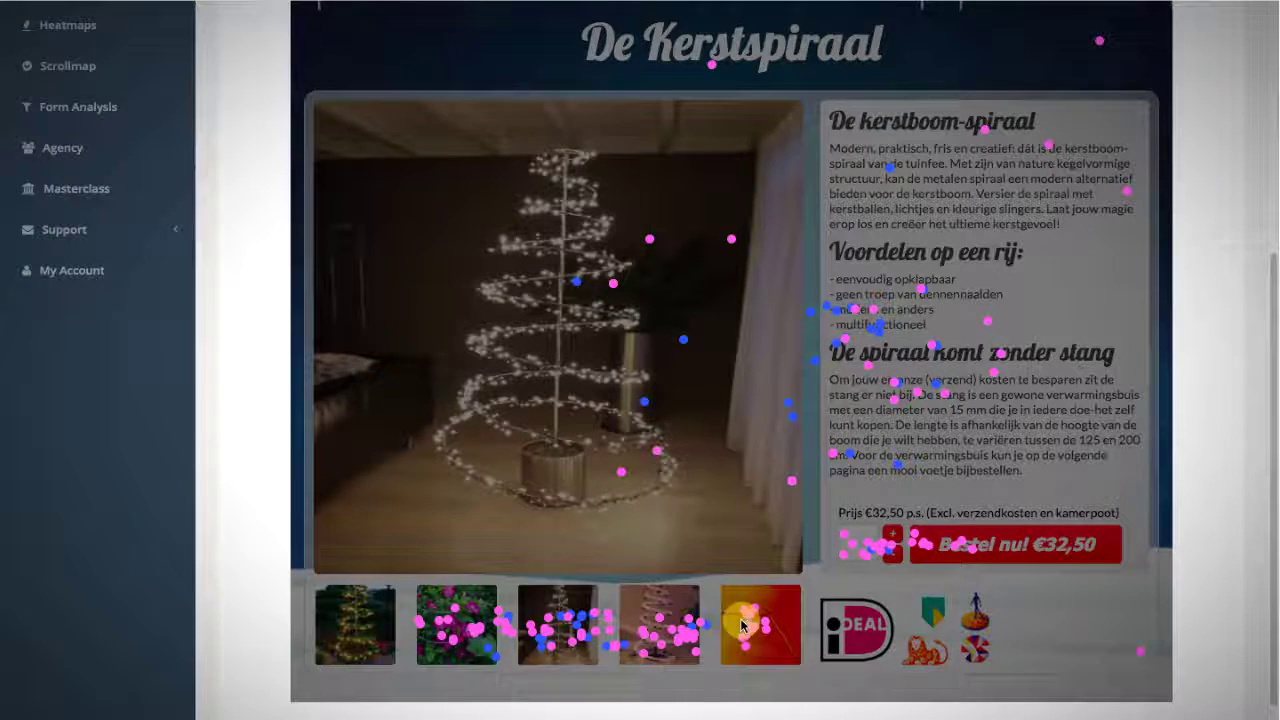
{"action": "scroll", "coordinate": [746, 617], "scroll_direction": "up", "scroll_amount": 1}
{"action": "scroll", "coordinate": [748, 618], "scroll_direction": "down", "scroll_amount": 2}
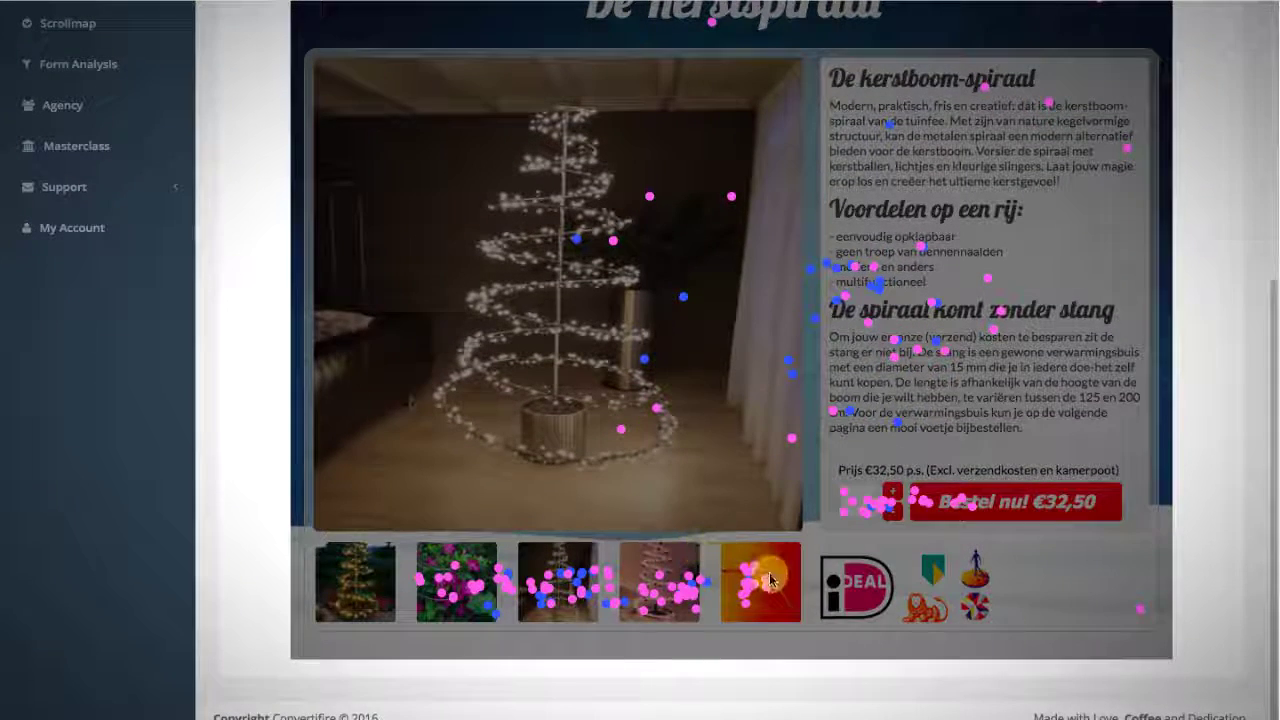
Set the clickmap's start date to 02/12/2016 and review the clicks for that period.
{"action": "scroll", "coordinate": [770, 580], "scroll_direction": "up", "scroll_amount": 7}
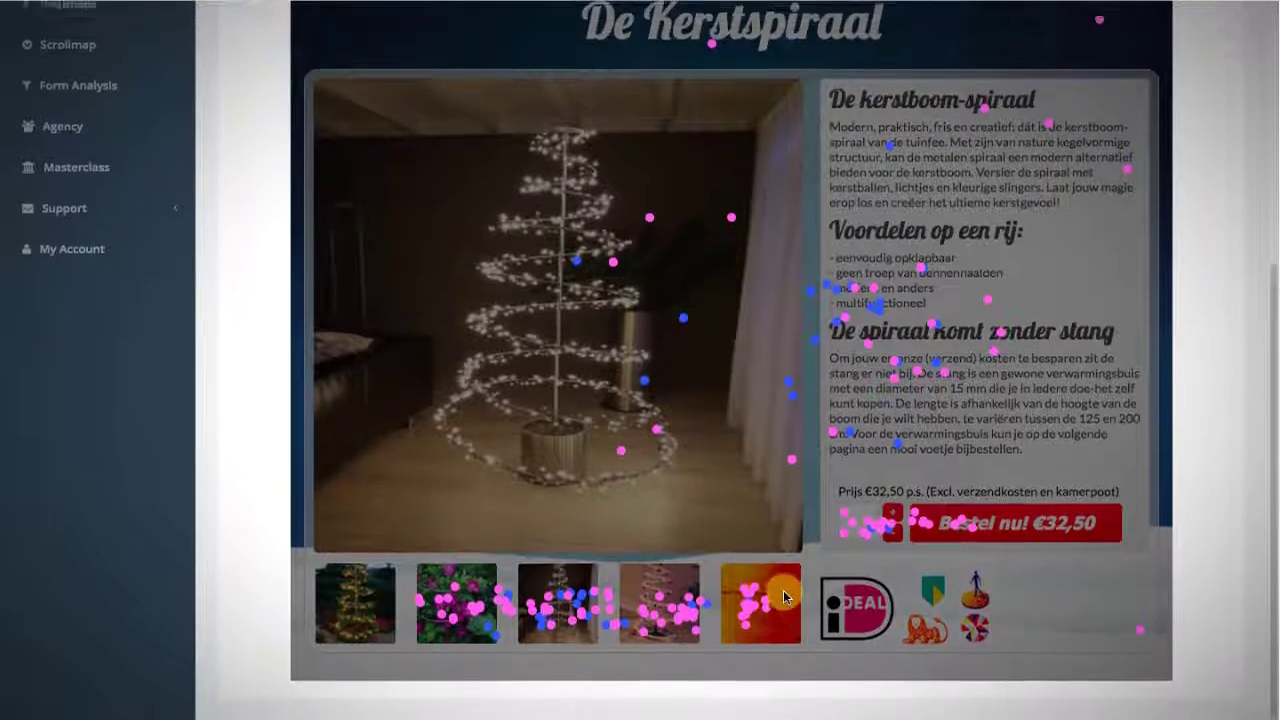
{"action": "scroll", "coordinate": [784, 597], "scroll_direction": "up", "scroll_amount": 1}
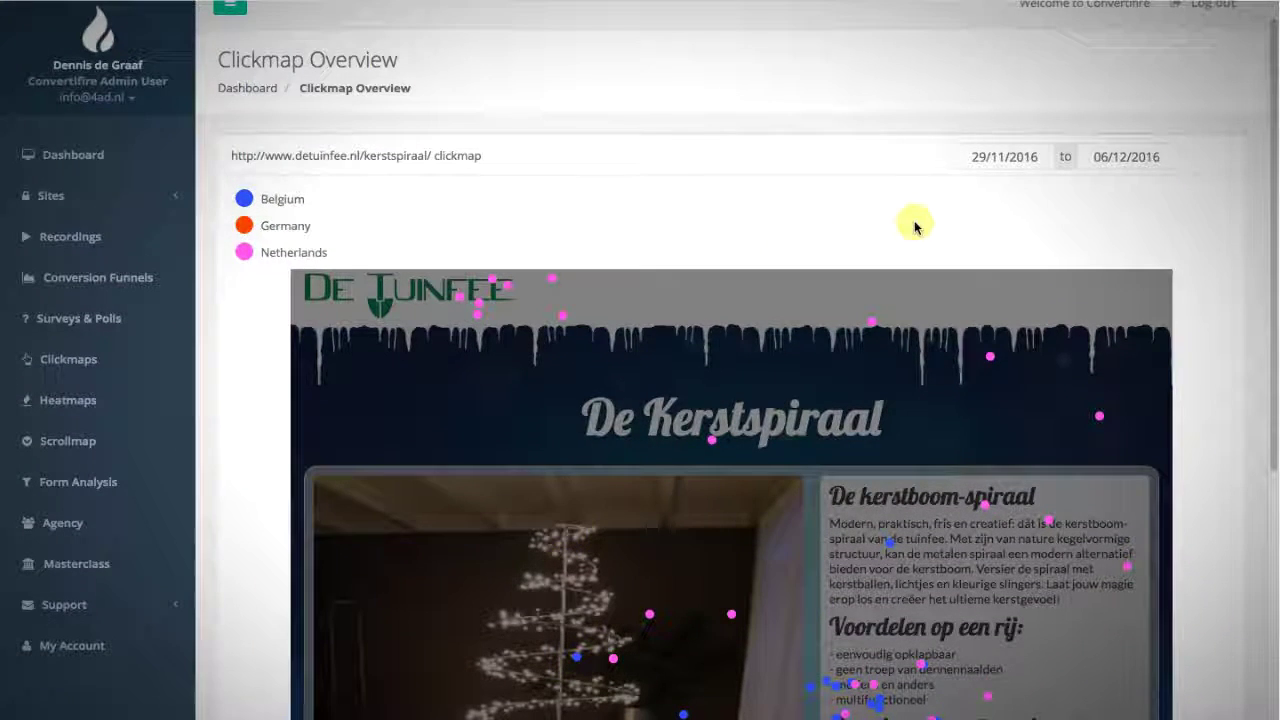
{"action": "left_click", "coordinate": [1010, 156]}
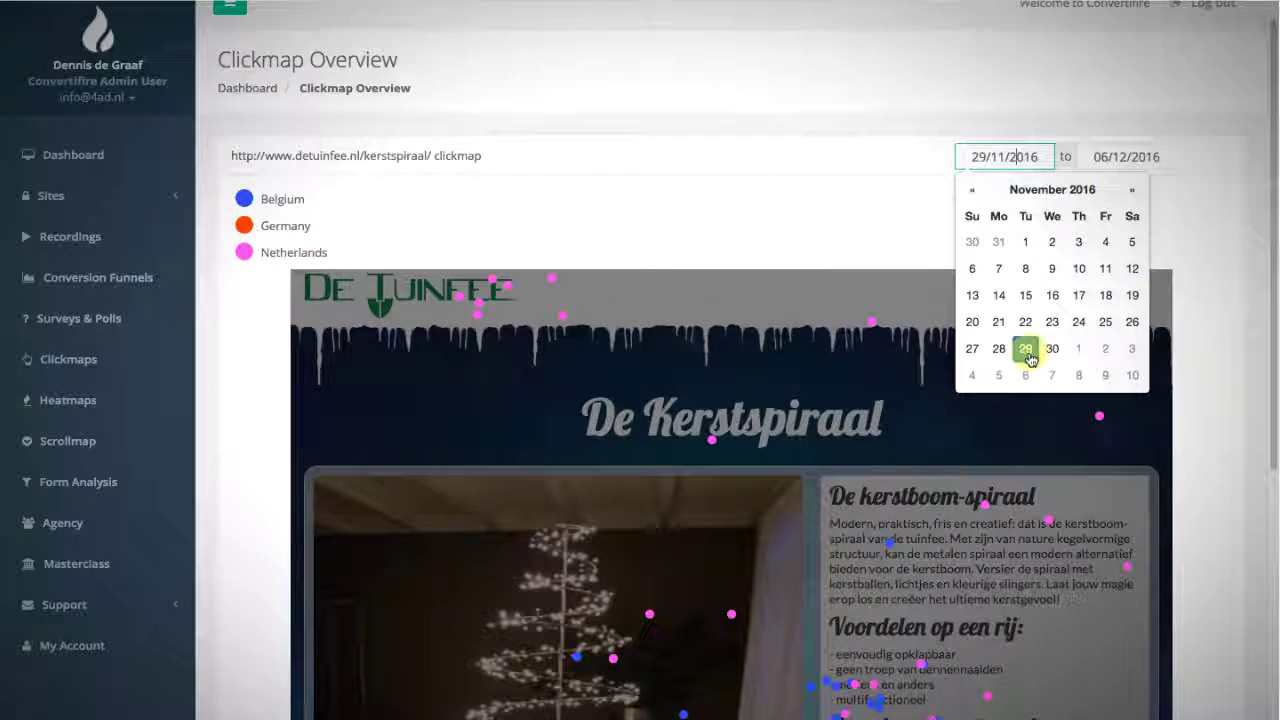
{"action": "left_click", "coordinate": [1102, 350]}
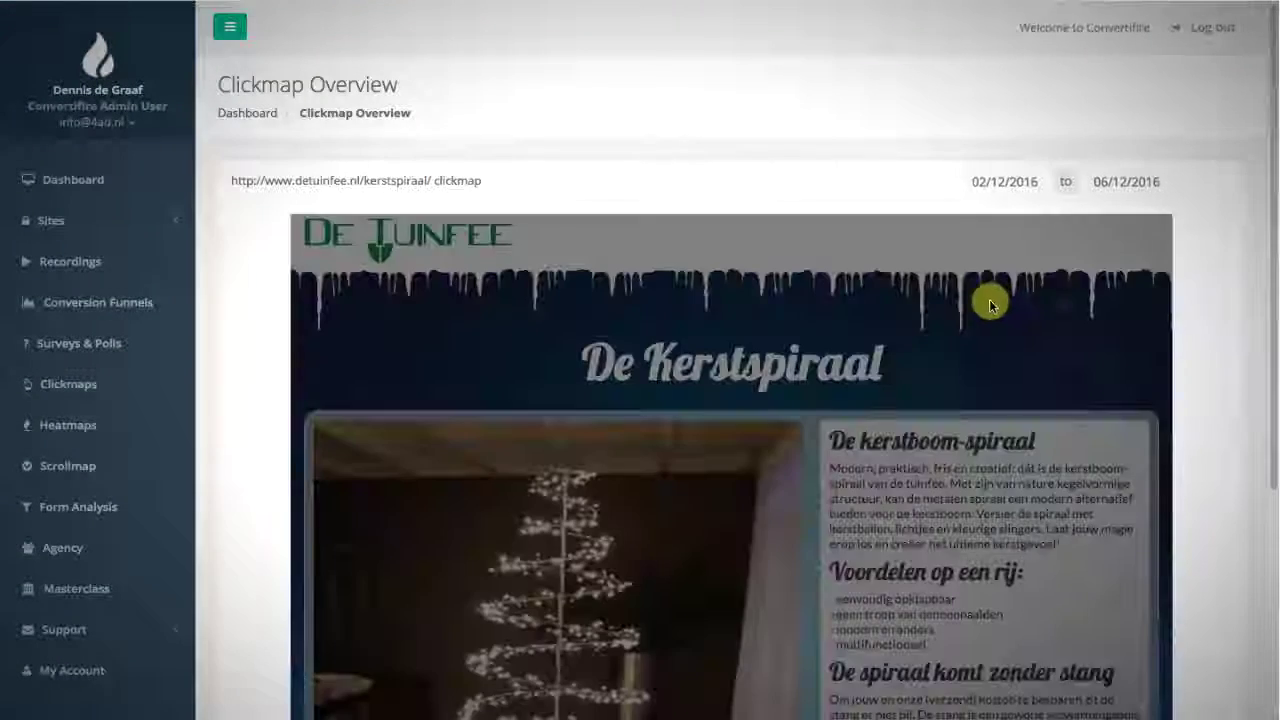
{"action": "scroll", "coordinate": [1002, 290], "scroll_direction": "down", "scroll_amount": 2}
{"action": "scroll", "coordinate": [1002, 290], "scroll_direction": "down", "scroll_amount": 3}
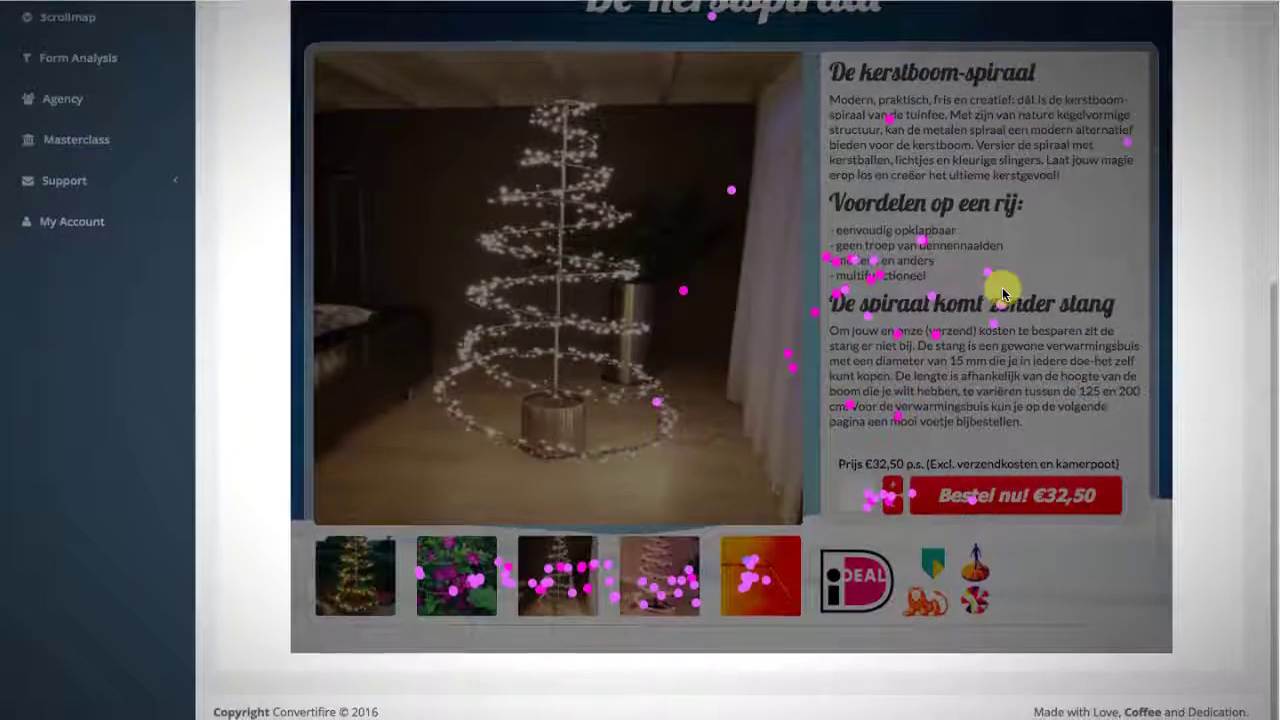
{"action": "scroll", "coordinate": [1002, 290], "scroll_direction": "up", "scroll_amount": 1}
{"action": "scroll", "coordinate": [1003, 292], "scroll_direction": "up", "scroll_amount": 4}
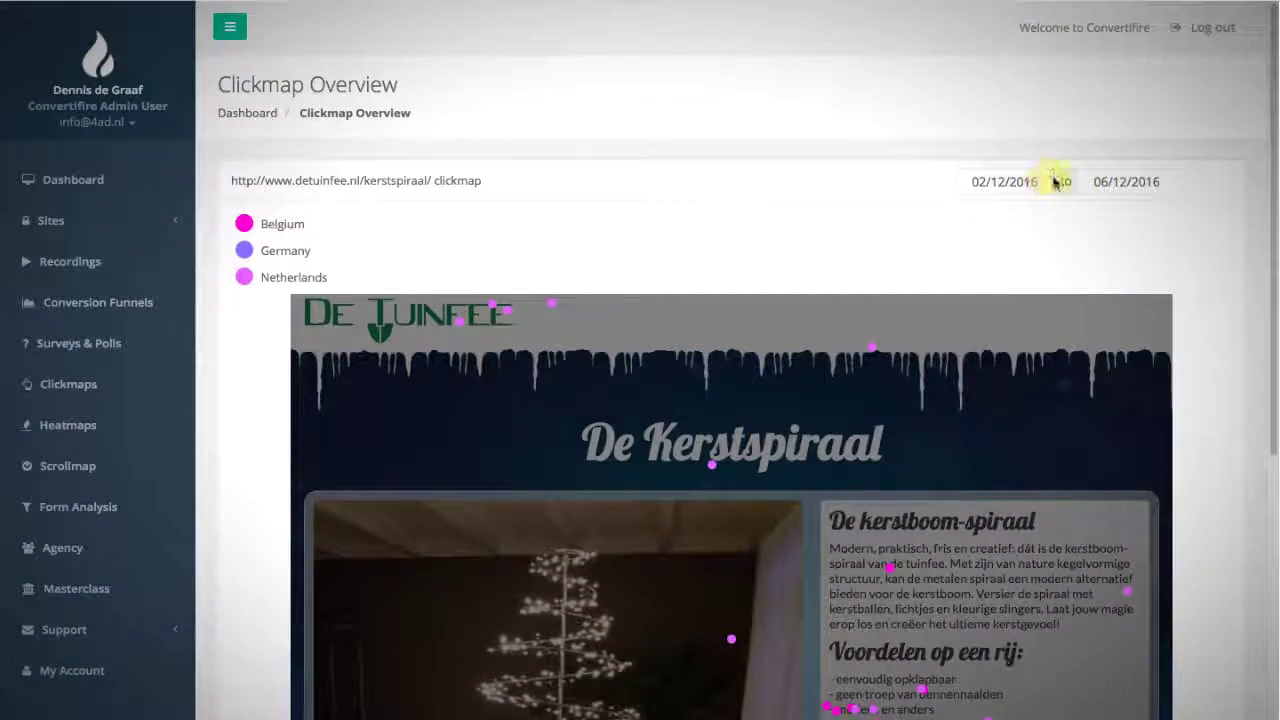
Set the clickmap's start date to 06/12/2016 and check the page for clicks on that day.
{"action": "left_click", "coordinate": [1025, 182]}
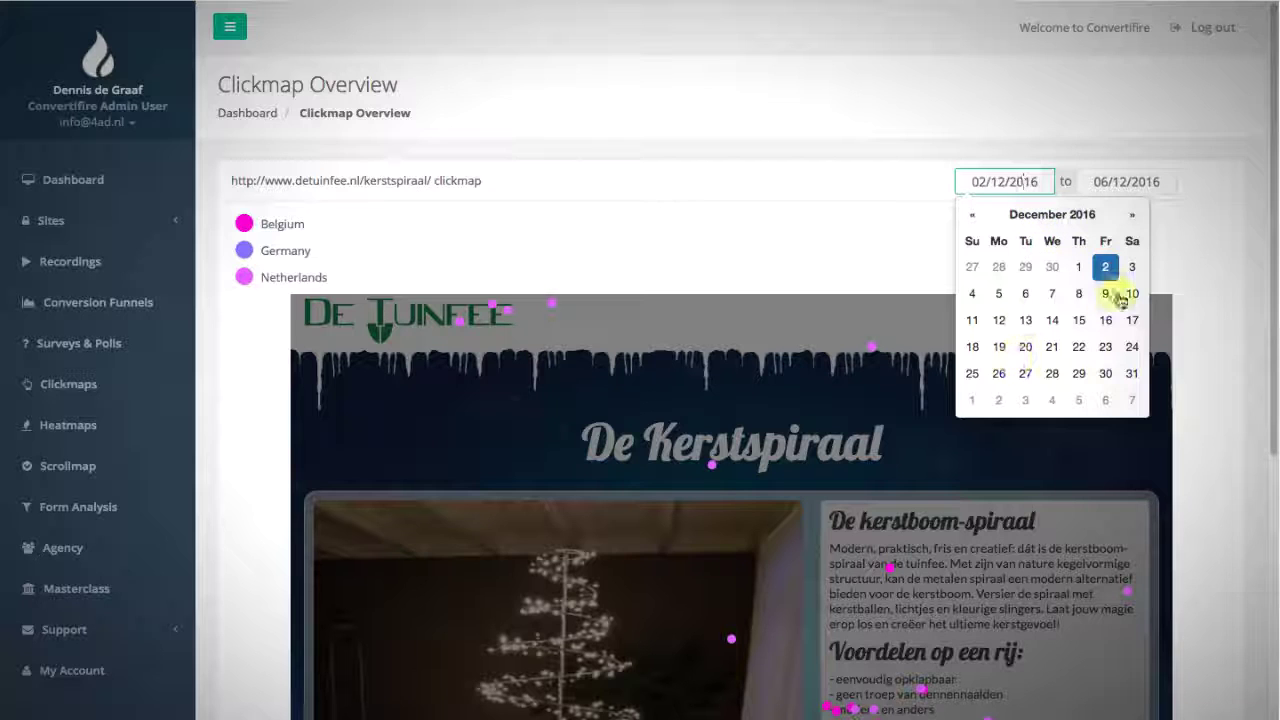
{"action": "left_click", "coordinate": [1025, 294]}
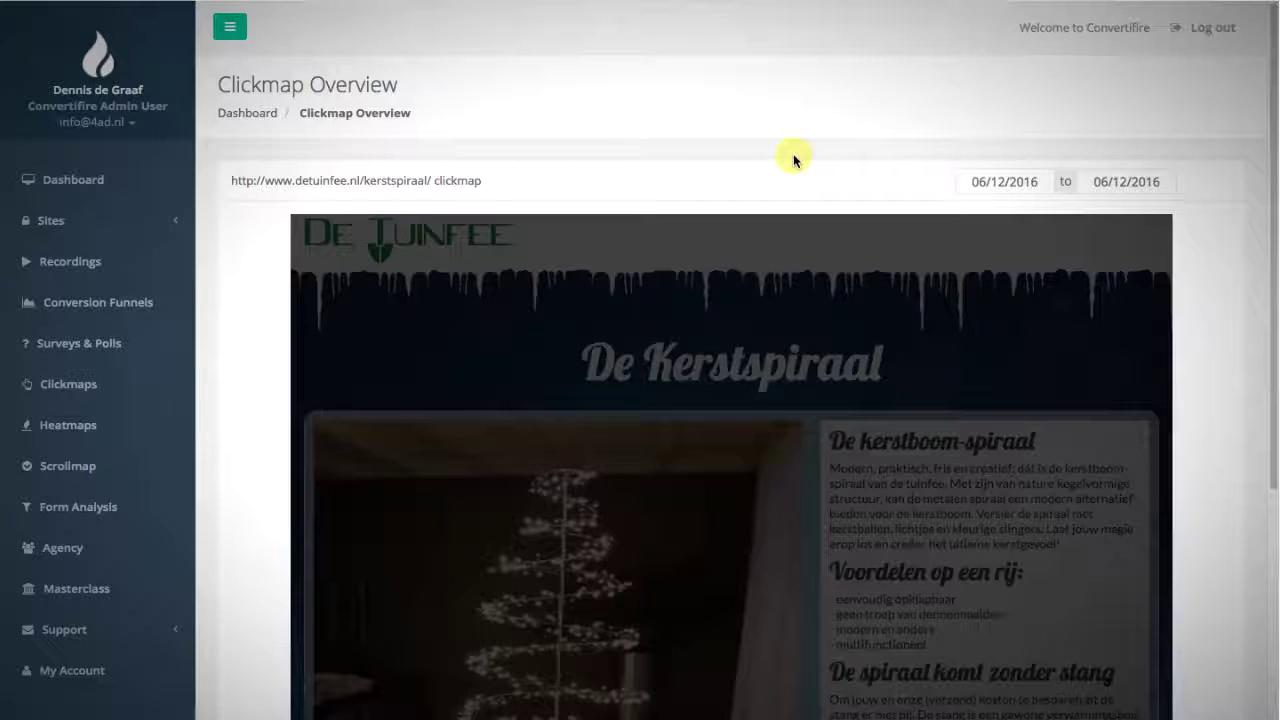
{"action": "scroll", "coordinate": [848, 149], "scroll_direction": "down", "scroll_amount": 4}
{"action": "scroll", "coordinate": [848, 149], "scroll_direction": "up", "scroll_amount": 5}
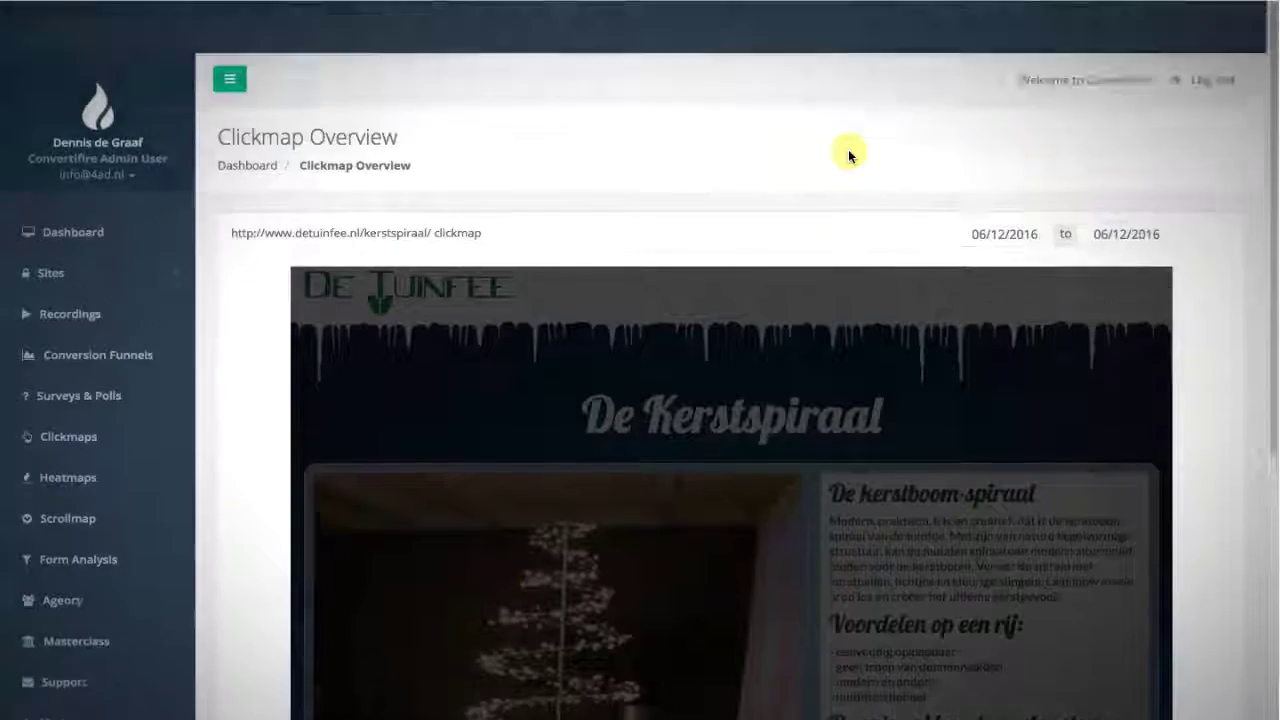
Set the clickmap's start date to 05/12/2016, keeping 06/12/2016 as the end date.
{"action": "left_click", "coordinate": [993, 172]}
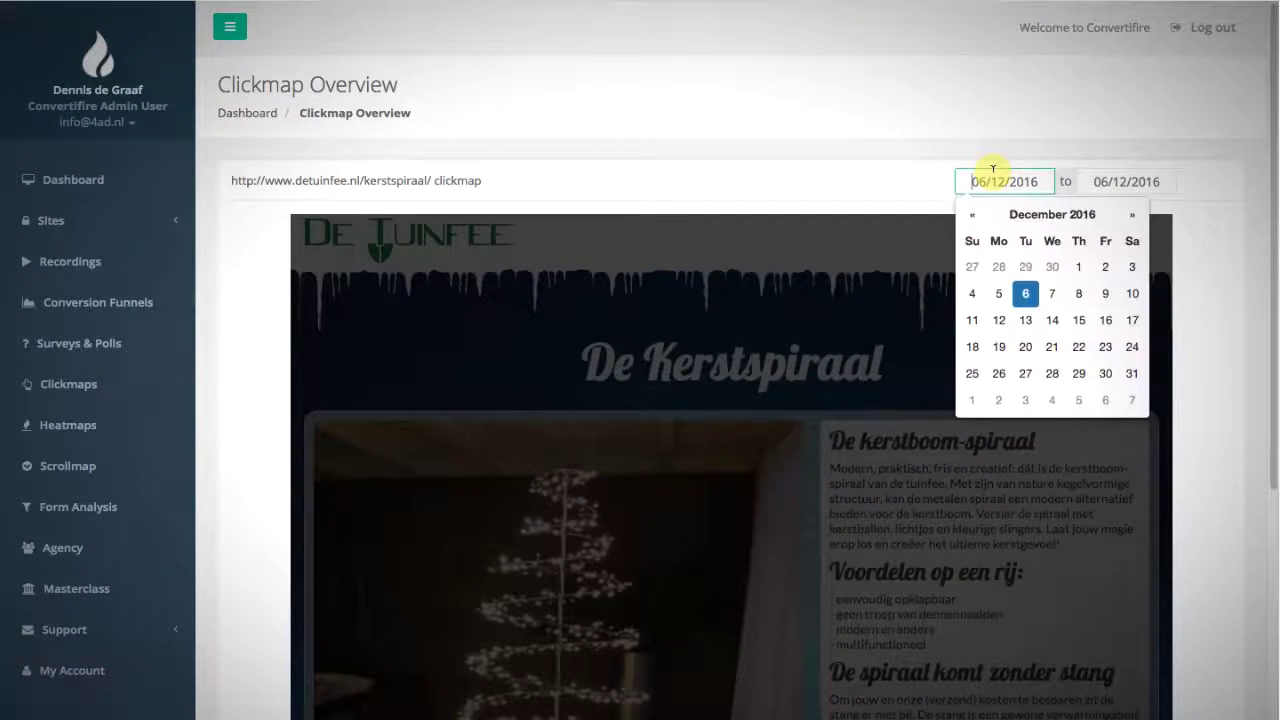
{"action": "left_click", "coordinate": [995, 290]}
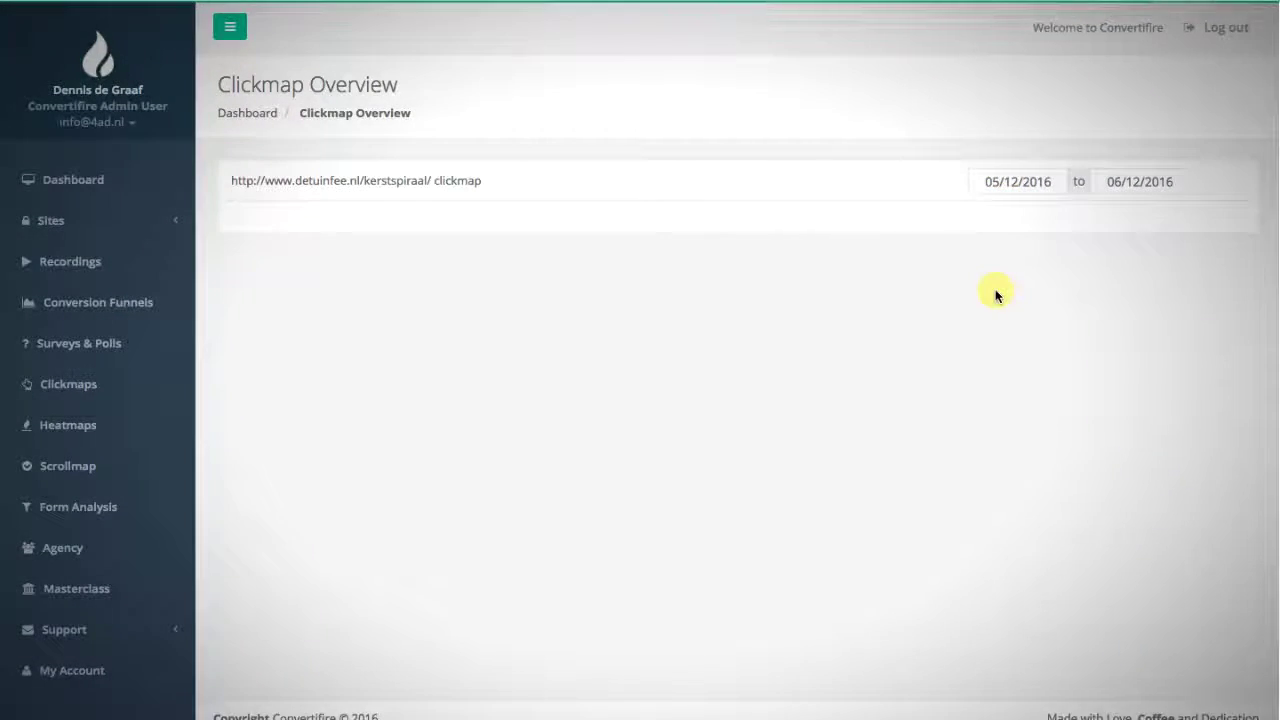
{"action": "scroll", "coordinate": [914, 263], "scroll_direction": "down", "scroll_amount": 5}
{"action": "scroll", "coordinate": [916, 264], "scroll_direction": "up", "scroll_amount": 5}
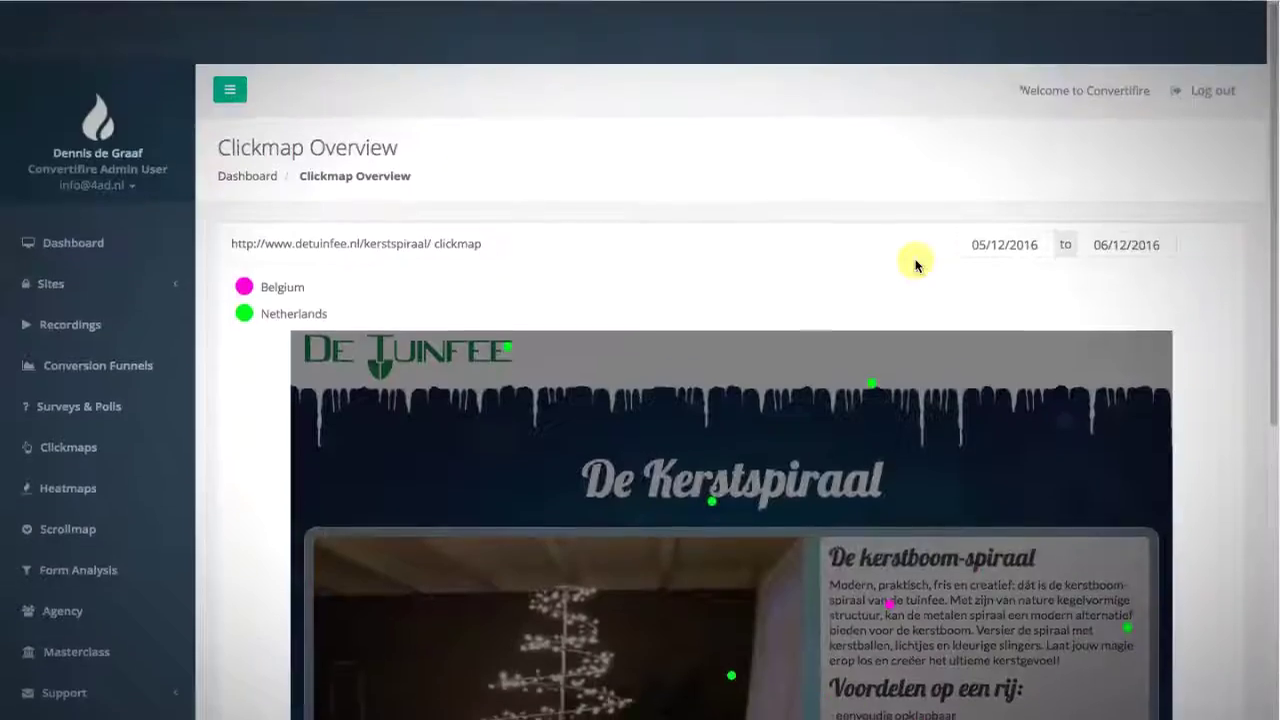
Examine the clicks by country across the whole Kerstspiraal page for 05/12/2016 to 06/12/2016.
{"action": "scroll", "coordinate": [917, 265], "scroll_direction": "down", "scroll_amount": 5}
{"action": "scroll", "coordinate": [916, 264], "scroll_direction": "up", "scroll_amount": 5}
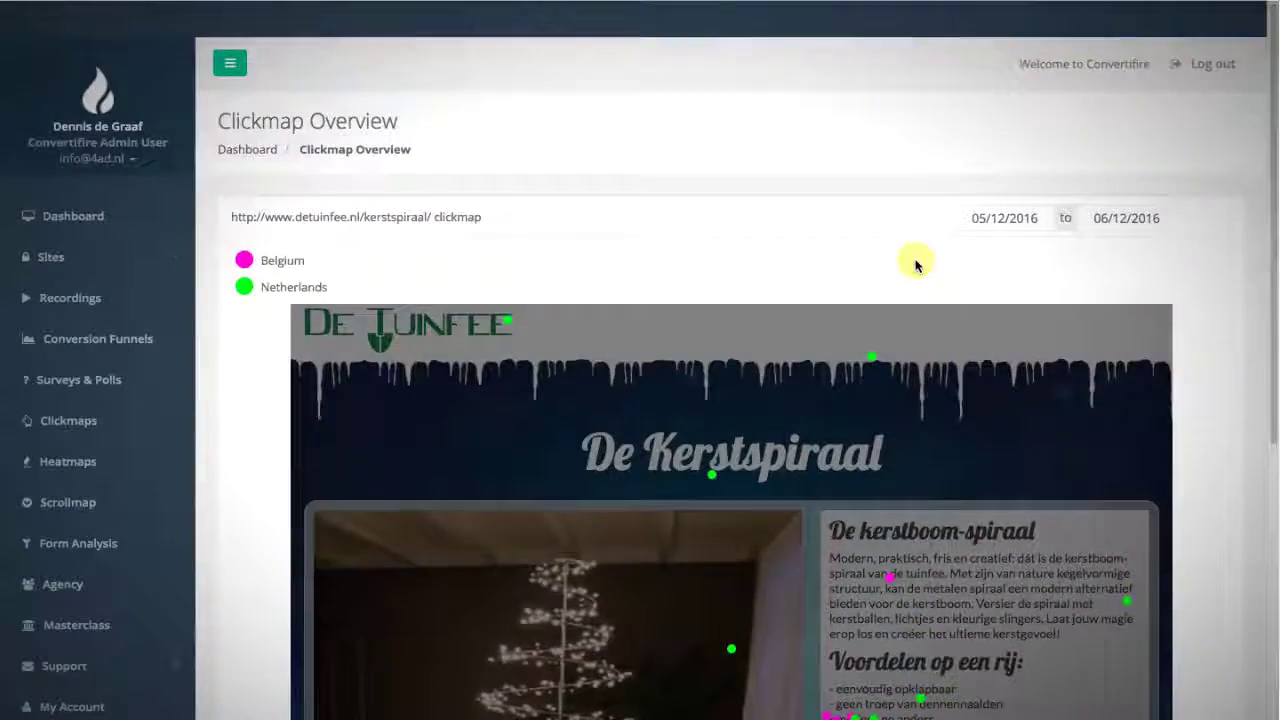
{"action": "scroll", "coordinate": [916, 264], "scroll_direction": "down", "scroll_amount": 5}
{"action": "scroll", "coordinate": [916, 264], "scroll_direction": "up", "scroll_amount": 1}
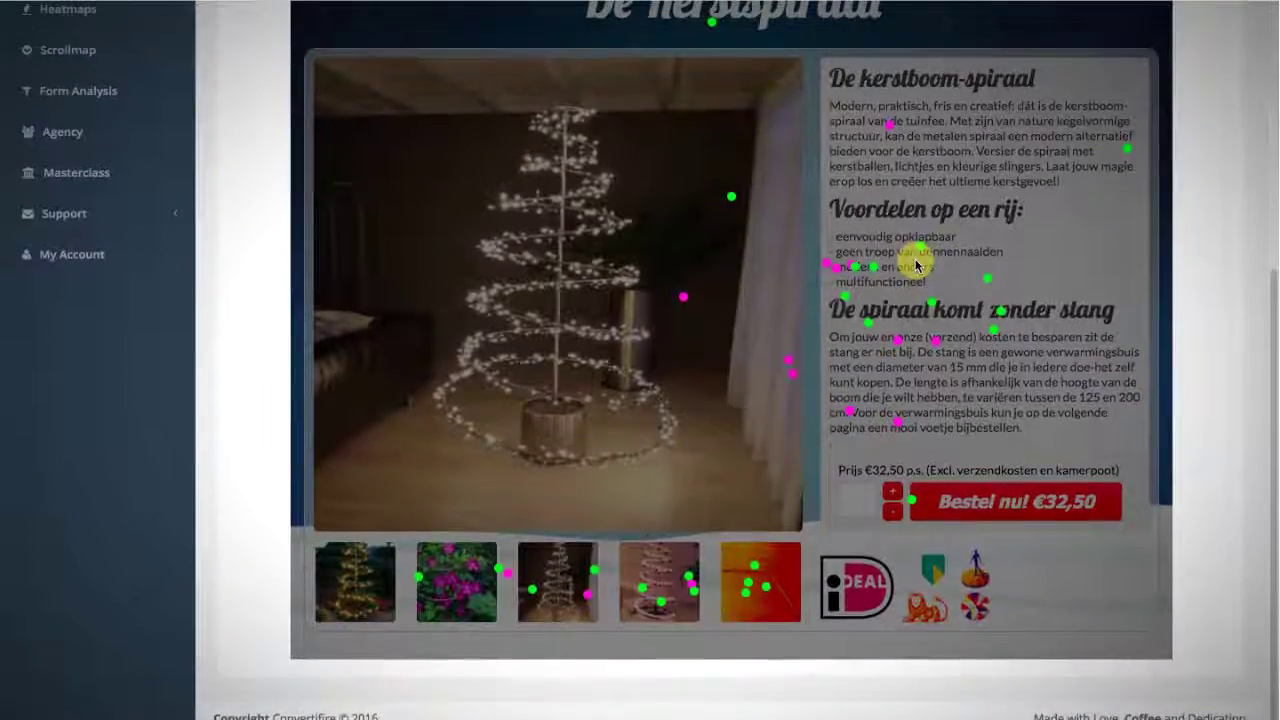
{"action": "scroll", "coordinate": [916, 264], "scroll_direction": "up", "scroll_amount": 5}
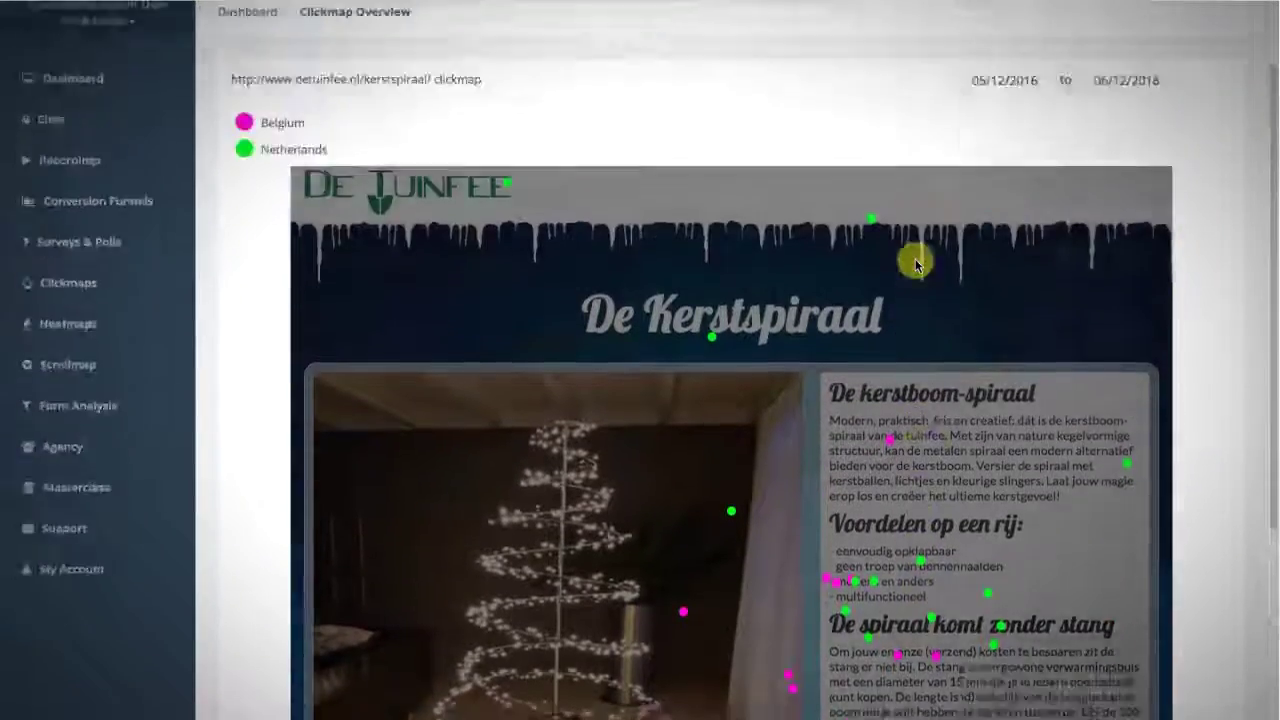
{"action": "scroll", "coordinate": [916, 264], "scroll_direction": "down", "scroll_amount": 5}
{"action": "scroll", "coordinate": [916, 264], "scroll_direction": "up", "scroll_amount": 5}
{"action": "scroll", "coordinate": [916, 264], "scroll_direction": "down", "scroll_amount": 1}
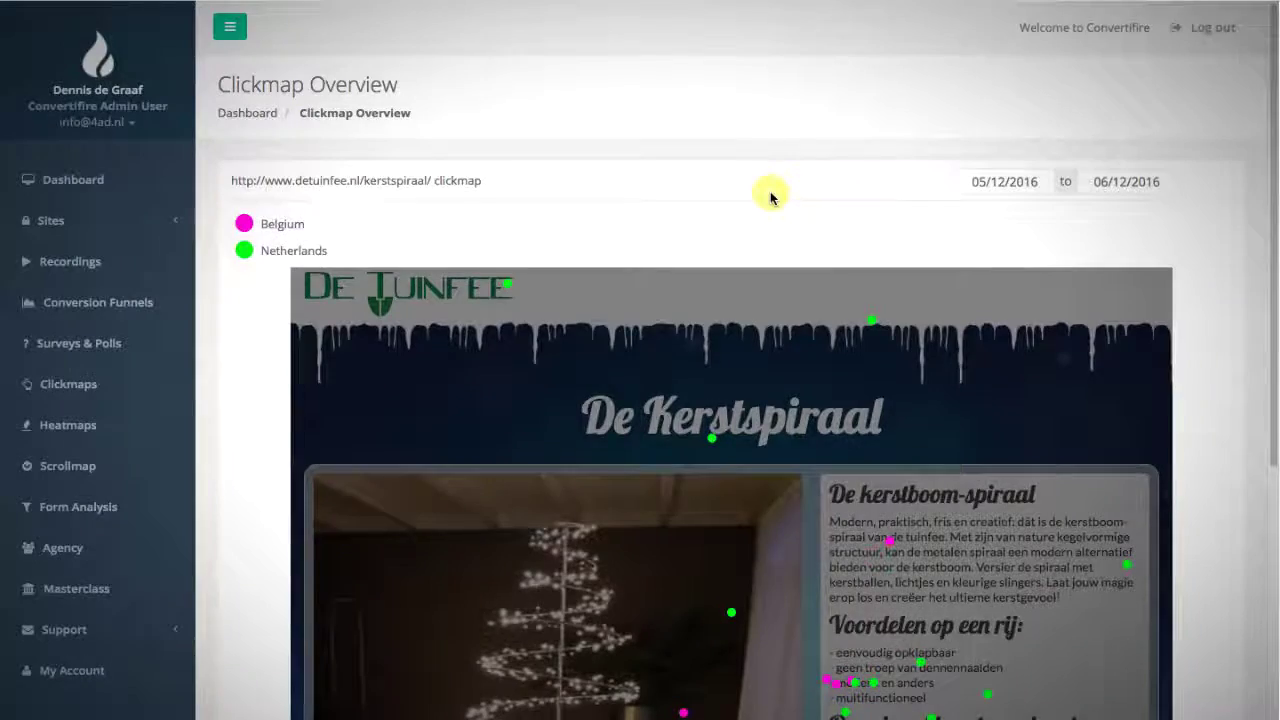
{"action": "scroll", "coordinate": [770, 197], "scroll_direction": "down", "scroll_amount": 3}
{"action": "scroll", "coordinate": [766, 195], "scroll_direction": "up", "scroll_amount": 3}
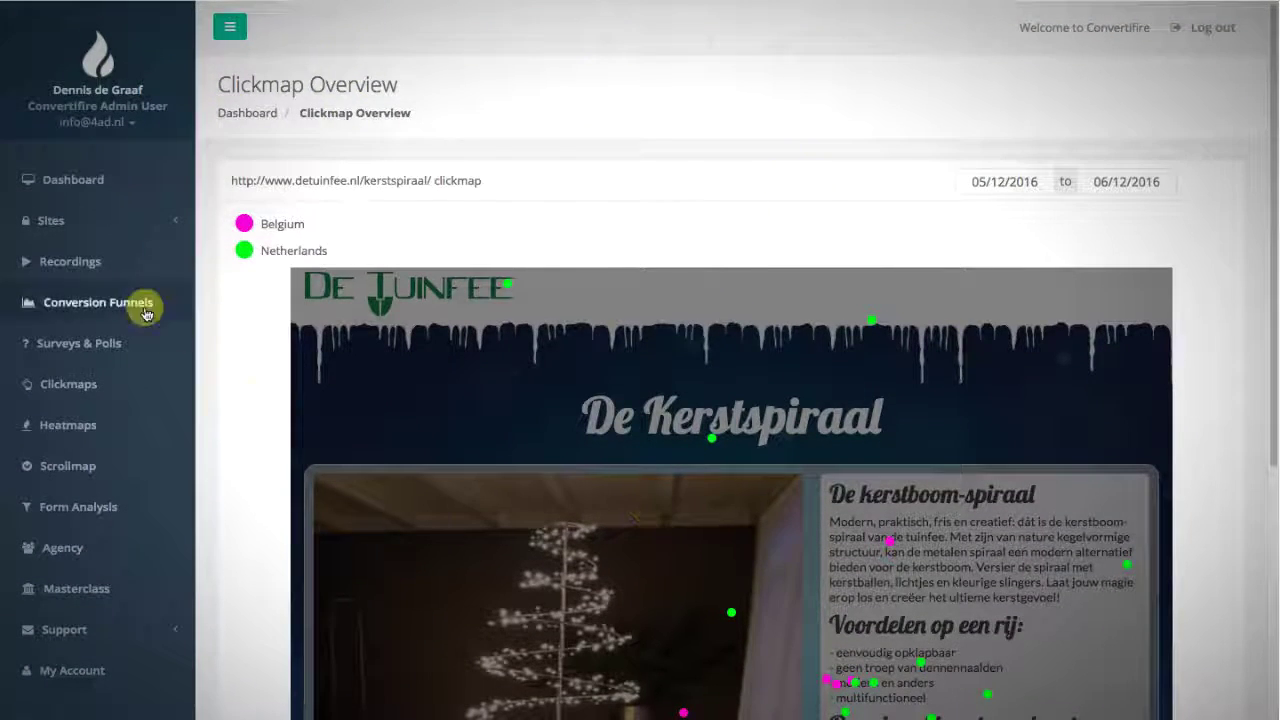
{"action": "left_click", "coordinate": [64, 426]}
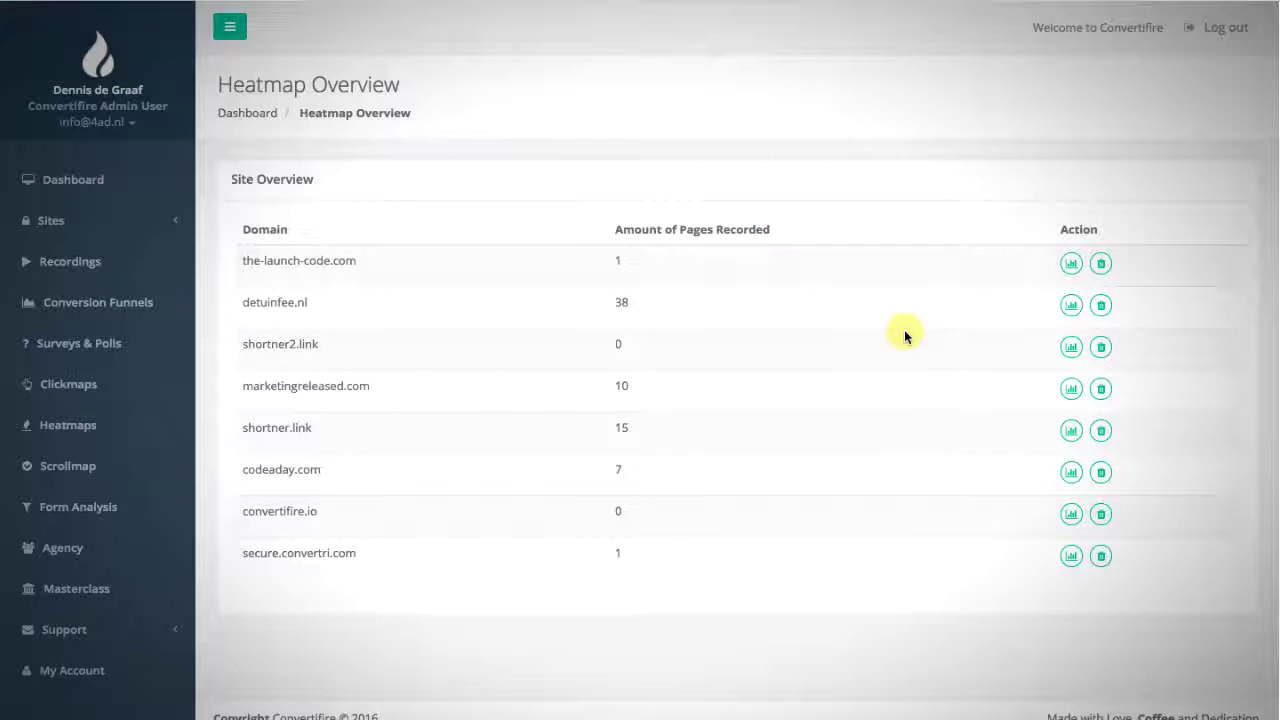
{"action": "left_click", "coordinate": [1069, 308]}
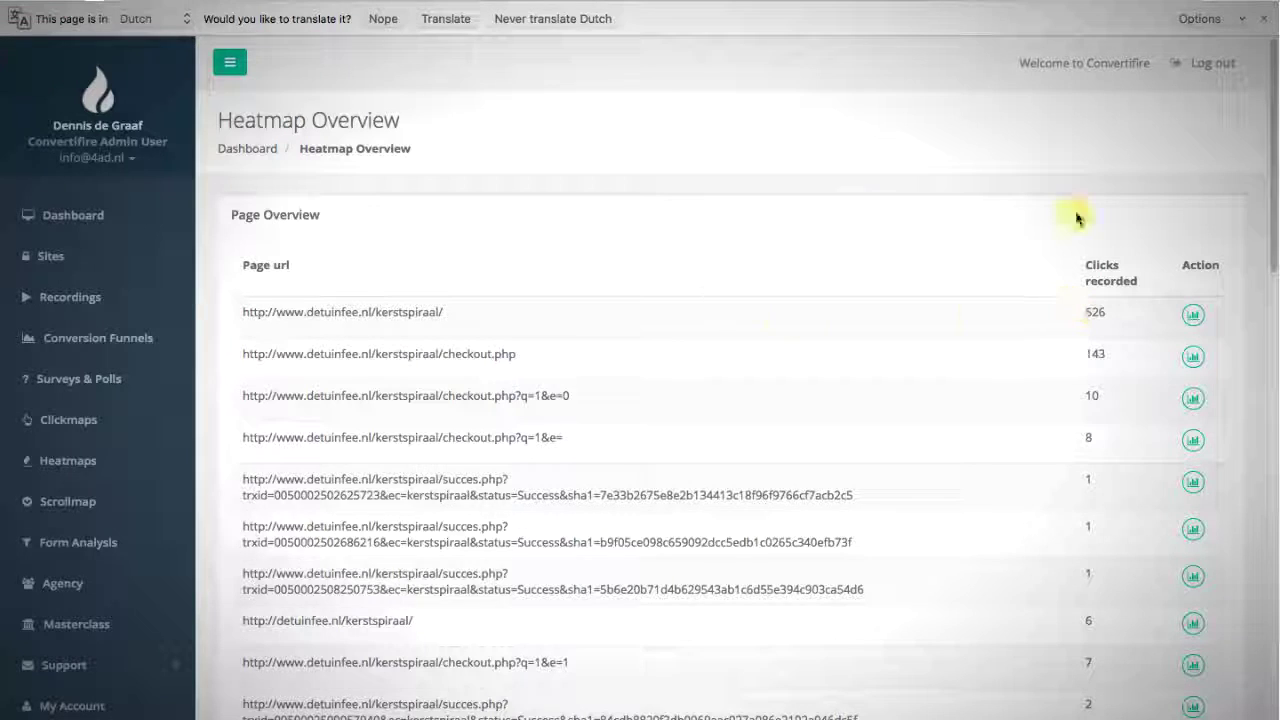
{"action": "left_click", "coordinate": [1199, 317]}
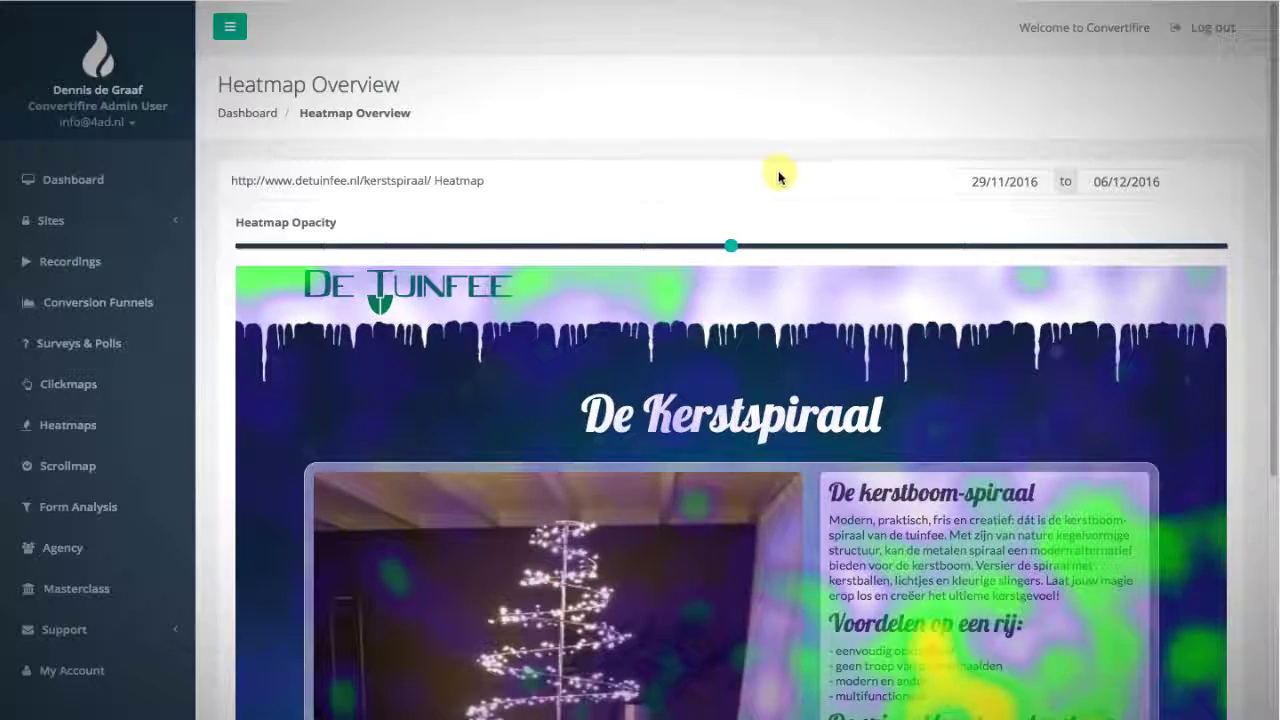
Examine the heatmap's hot and cold areas across the whole Kerstspiraal page for 29/11/2016 to 06/12/2016.
{"action": "scroll", "coordinate": [780, 193], "scroll_direction": "down", "scroll_amount": 2}
{"action": "scroll", "coordinate": [780, 193], "scroll_direction": "down", "scroll_amount": 3}
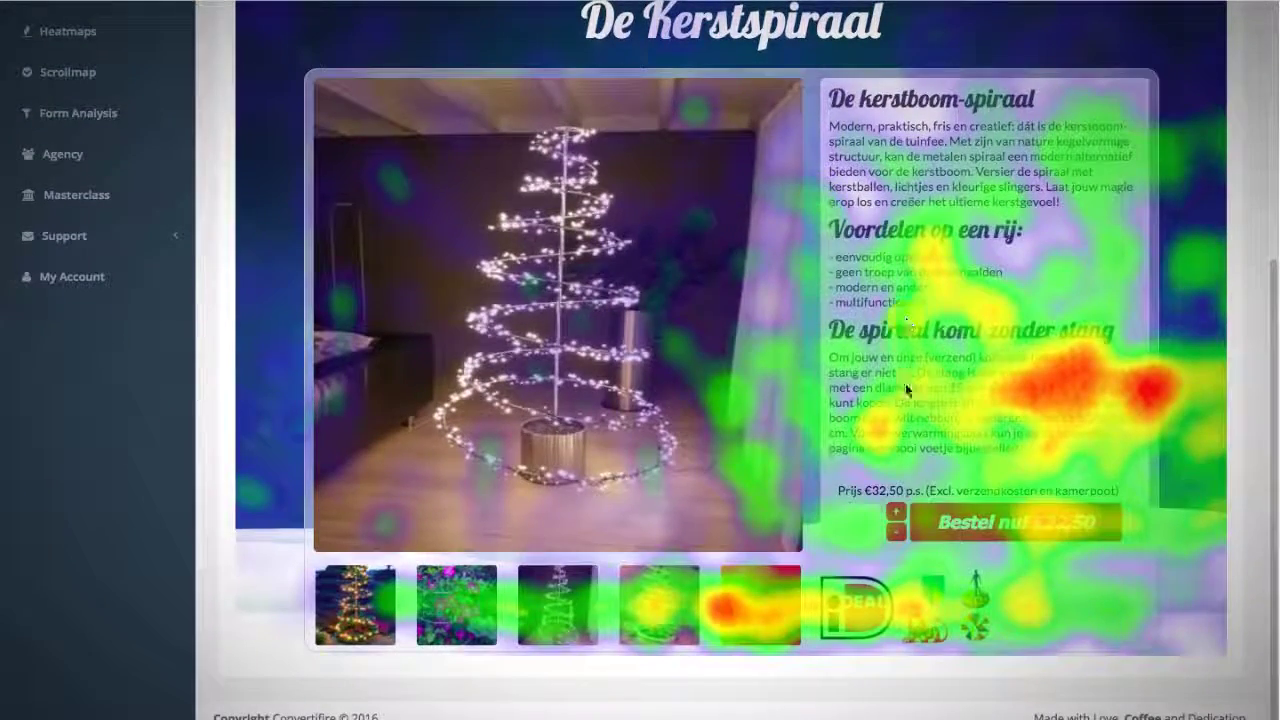
{"action": "scroll", "coordinate": [906, 388], "scroll_direction": "up", "scroll_amount": 5}
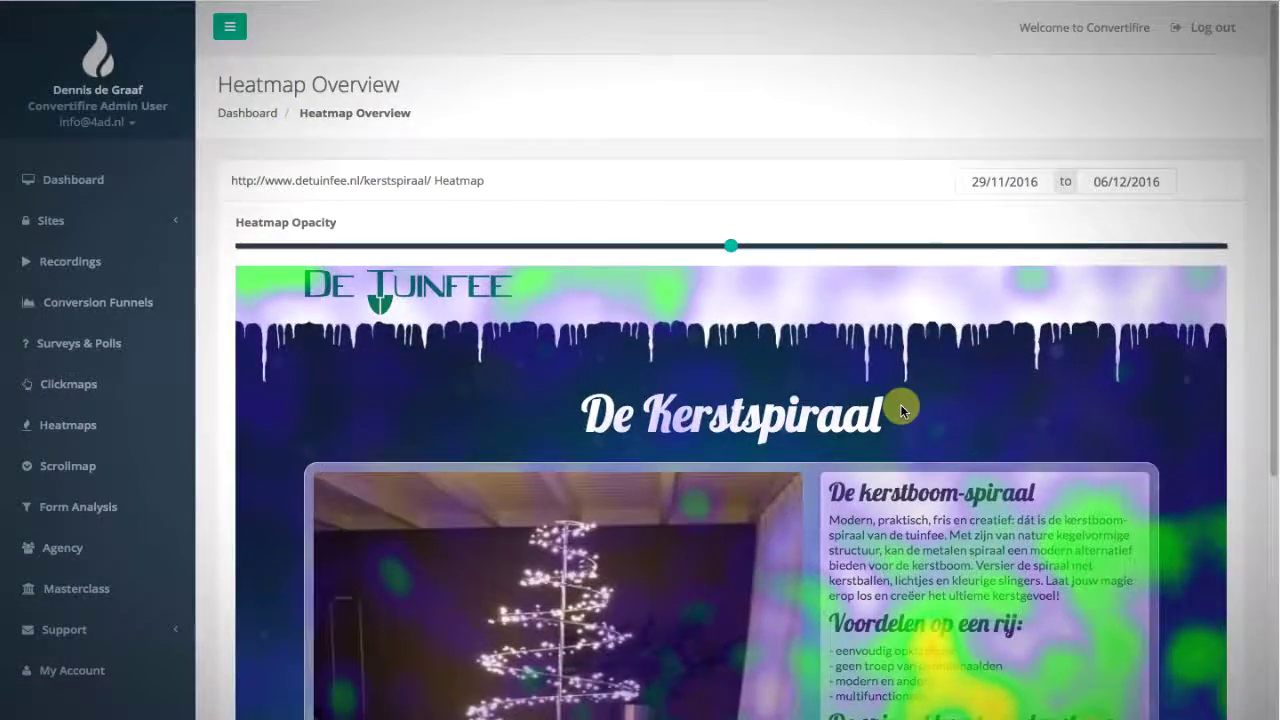
{"action": "scroll", "coordinate": [1060, 366], "scroll_direction": "down", "scroll_amount": 5}
{"action": "scroll", "coordinate": [1060, 366], "scroll_direction": "up", "scroll_amount": 5}
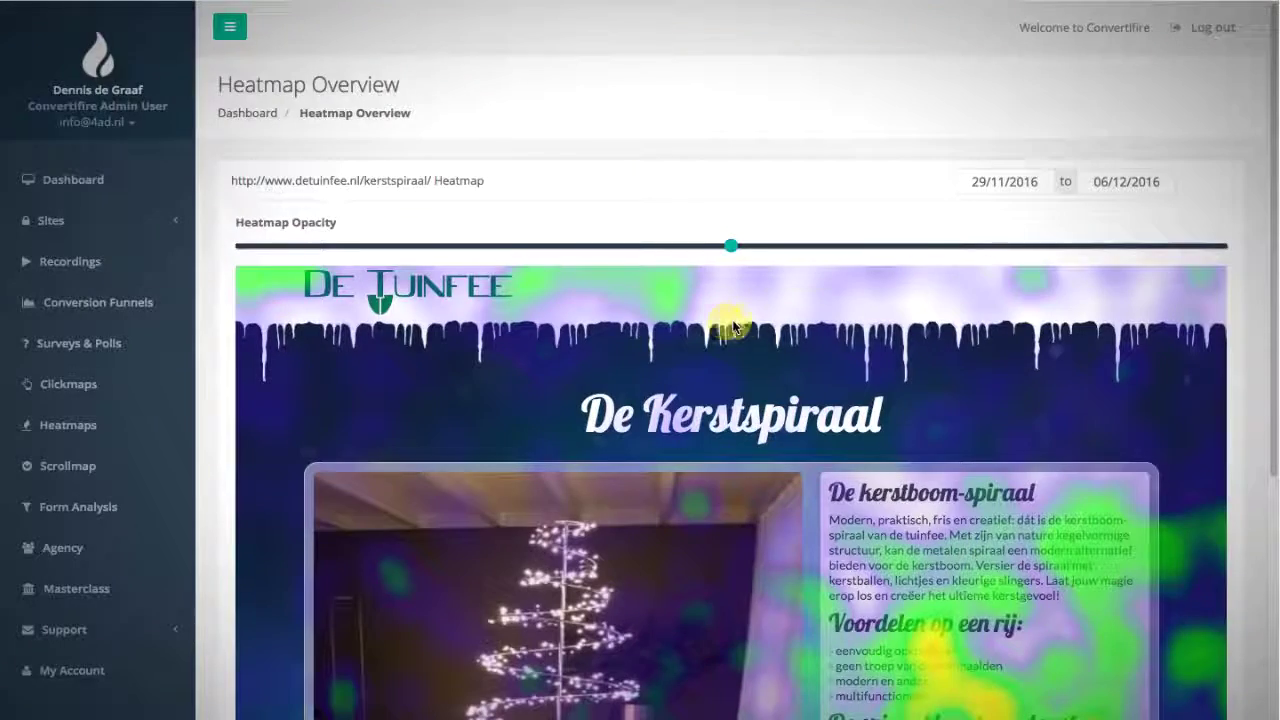
{"action": "scroll", "coordinate": [745, 320], "scroll_direction": "down", "scroll_amount": 5}
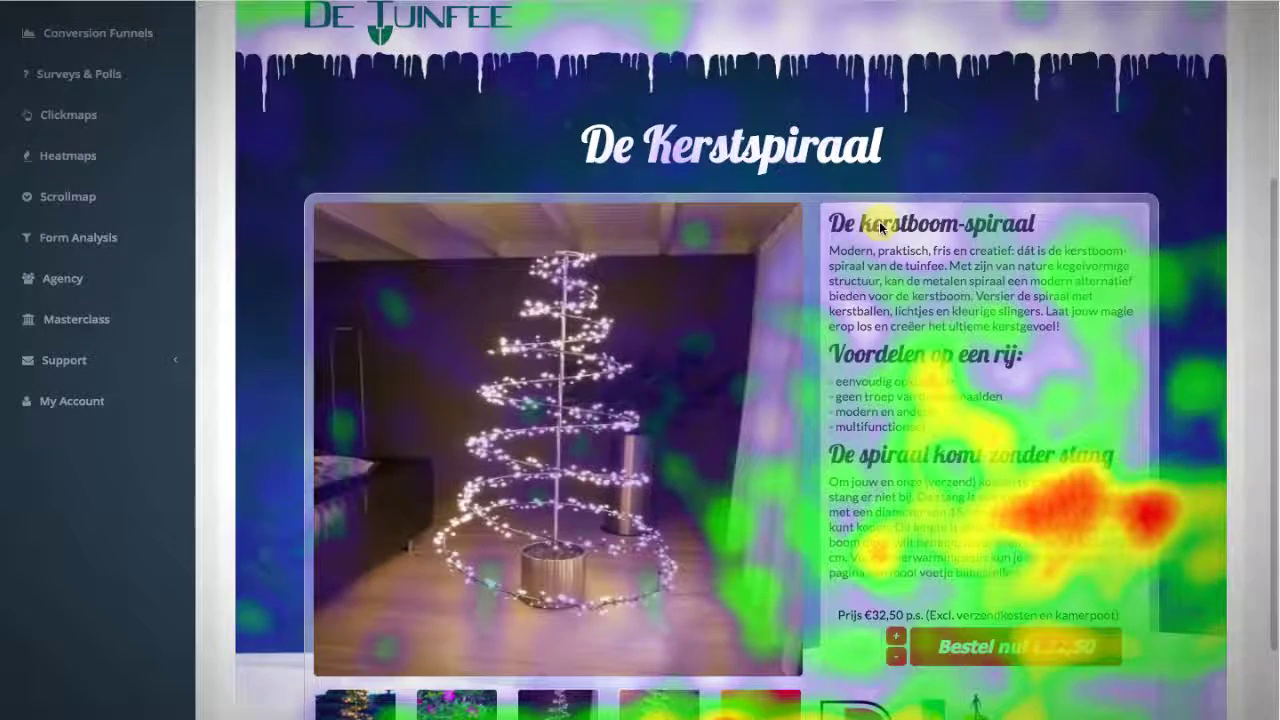
{"action": "scroll", "coordinate": [640, 420], "scroll_direction": "down", "scroll_amount": 1}
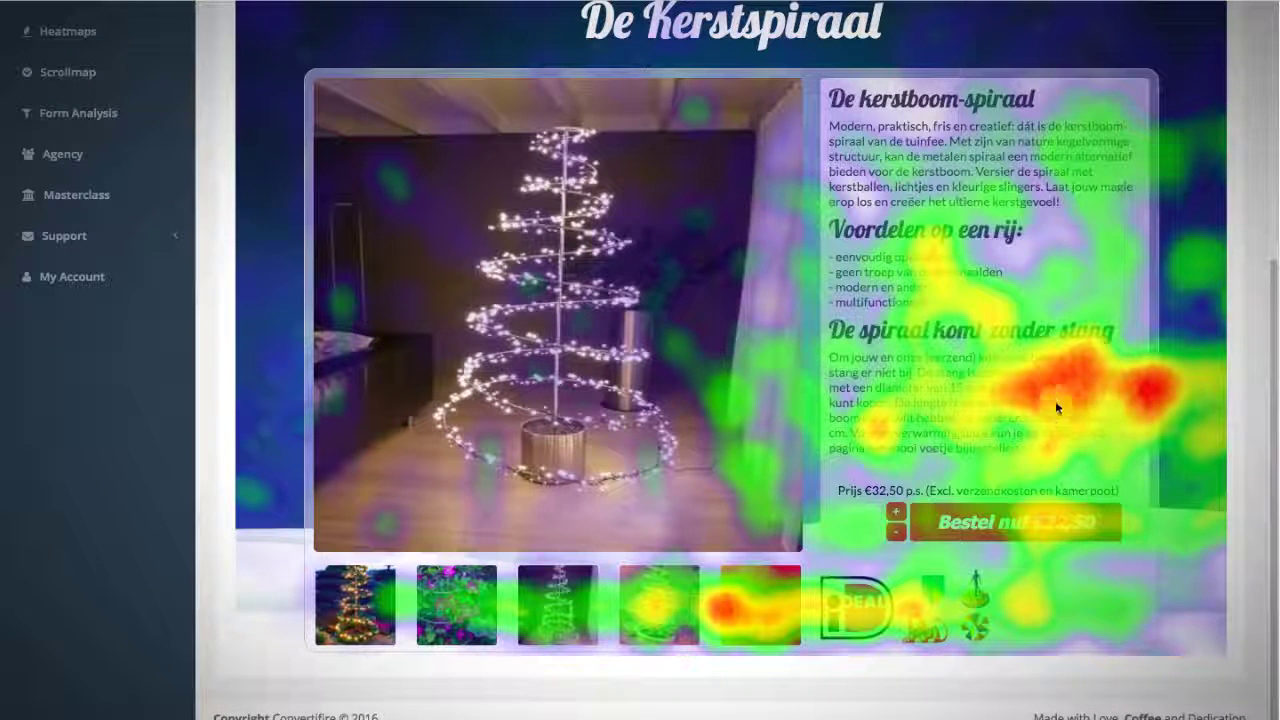
Lower the heatmap opacity until the overlay disappears, then raise it to about two thirds and review the page beneath.
{"action": "scroll", "coordinate": [1067, 395], "scroll_direction": "up", "scroll_amount": 3}
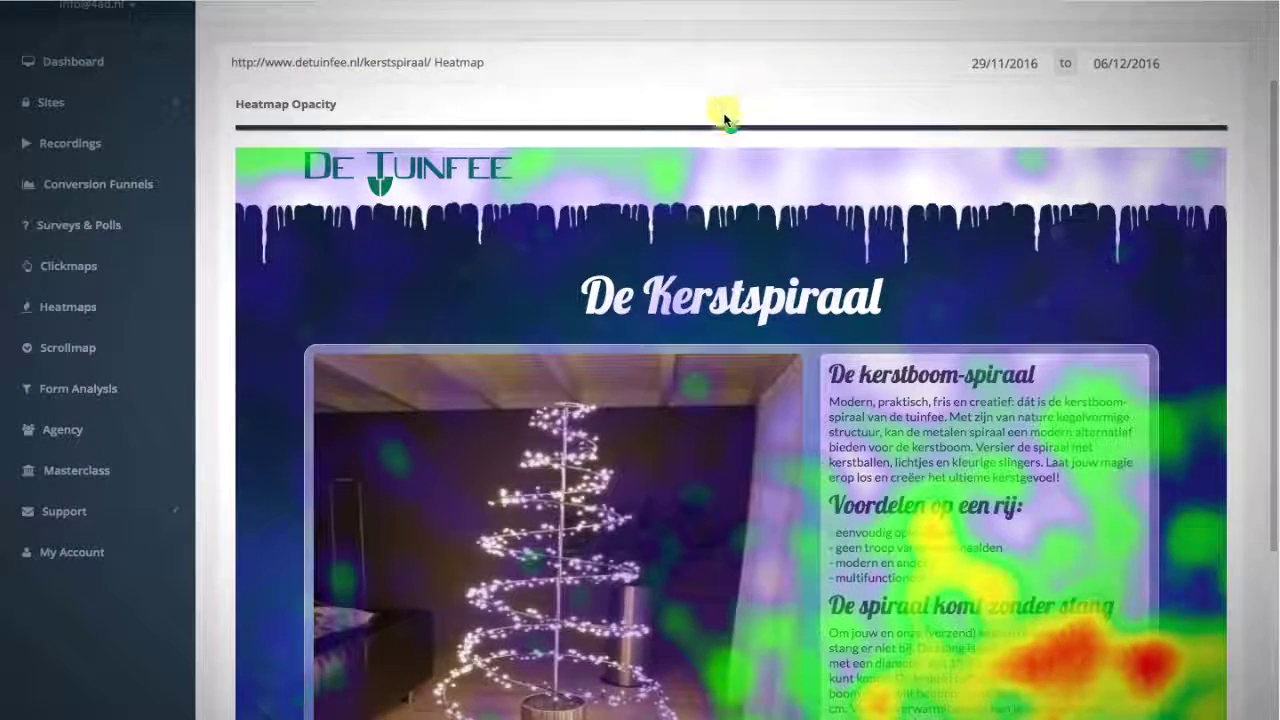
{"action": "left_click_drag", "start_coordinate": [730, 127], "coordinate": [506, 126]}
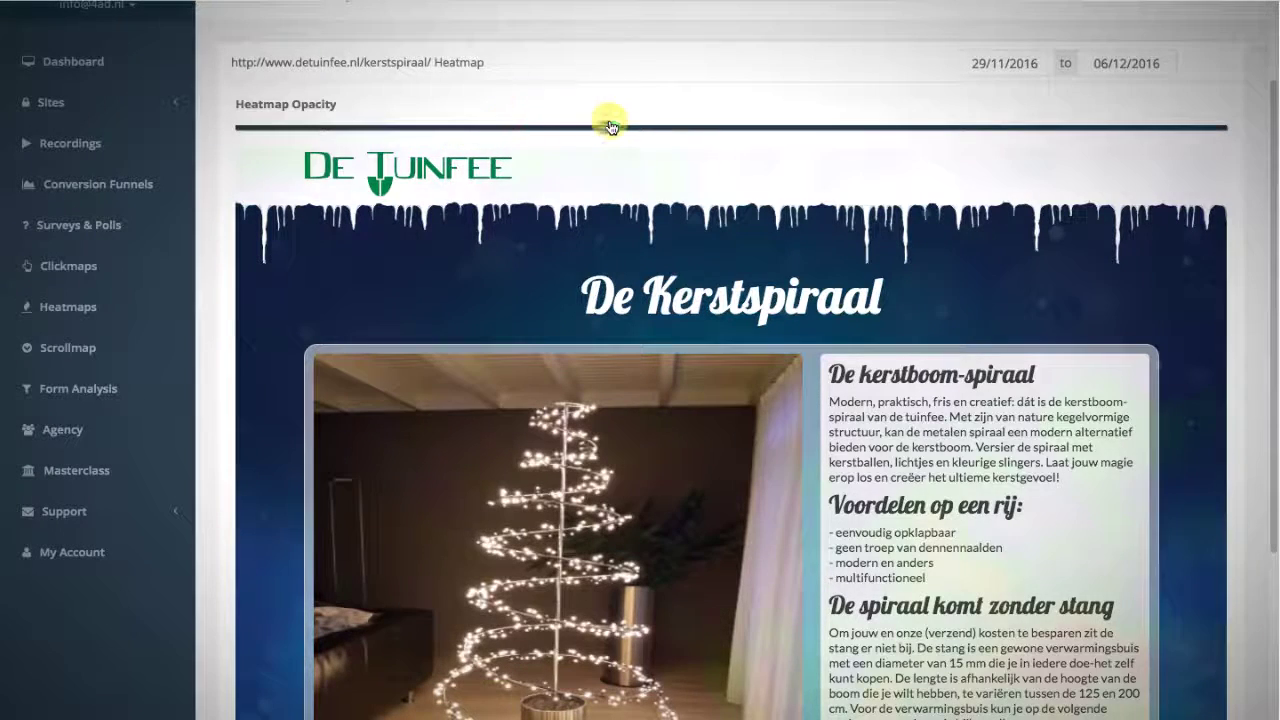
{"action": "left_click_drag", "start_coordinate": [612, 126], "coordinate": [779, 127]}
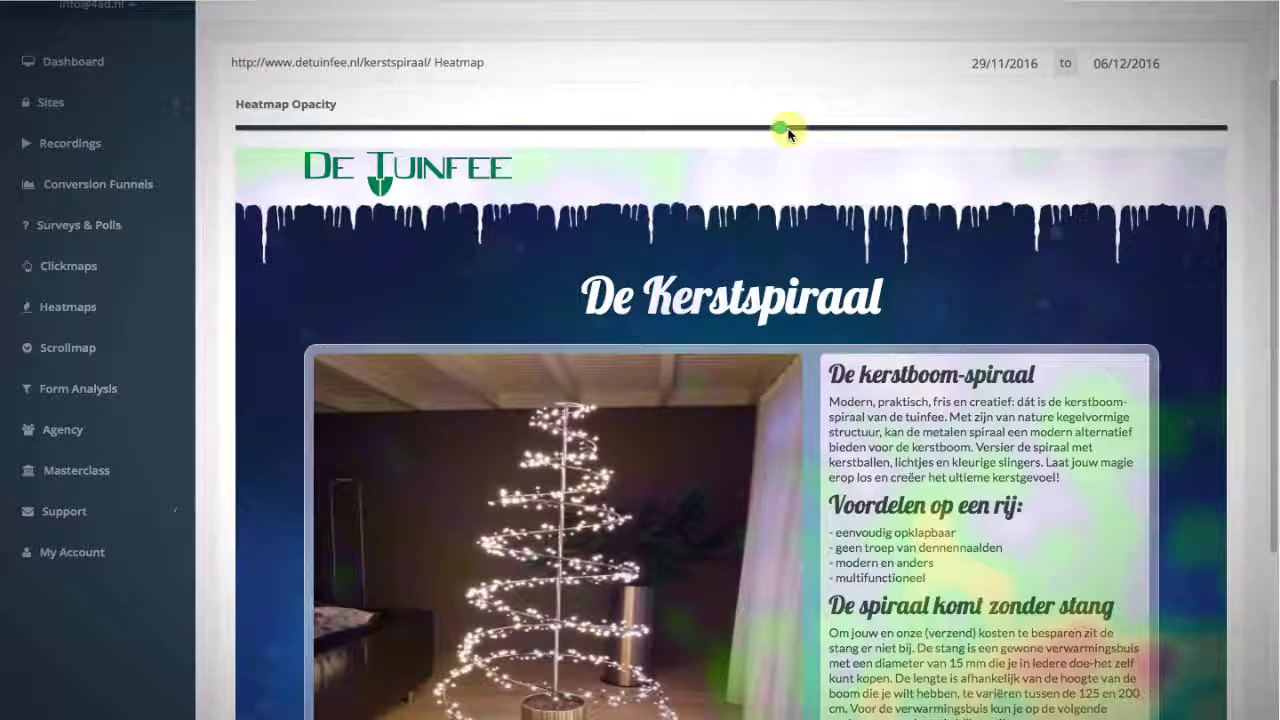
{"action": "left_click", "coordinate": [877, 127]}
{"action": "scroll", "coordinate": [1031, 240], "scroll_direction": "down", "scroll_amount": 1}
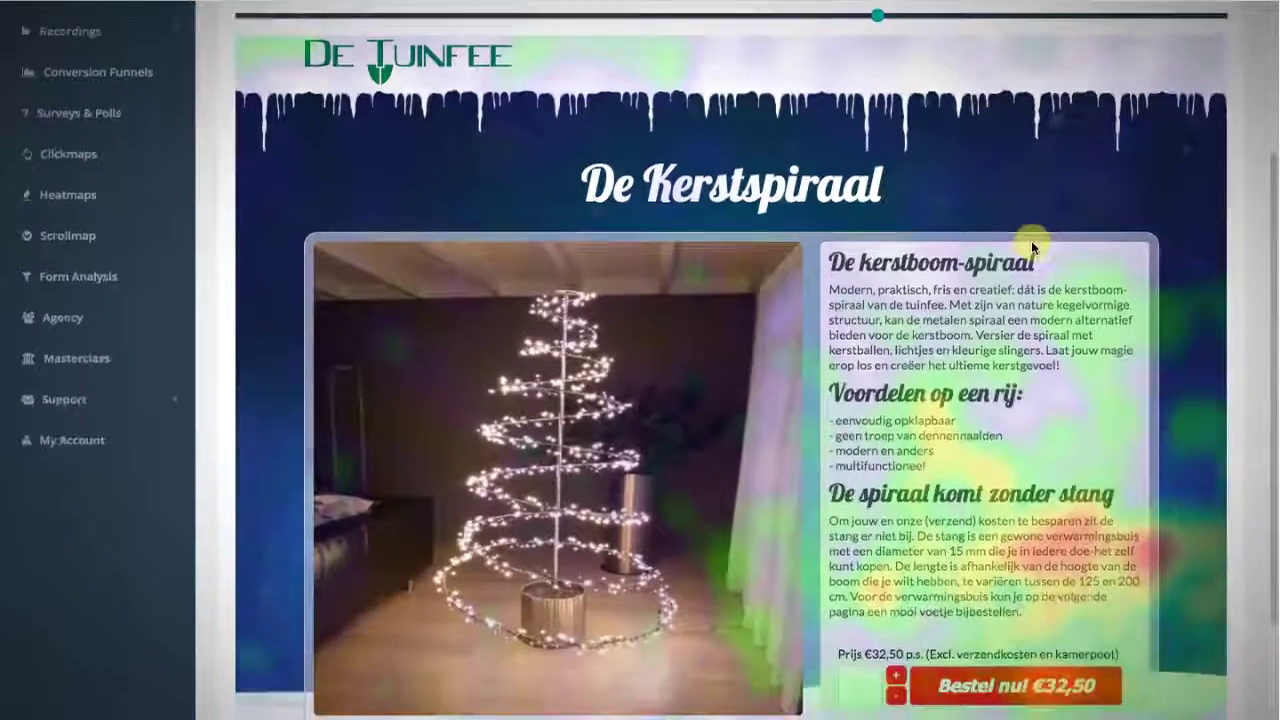
{"action": "scroll", "coordinate": [1031, 240], "scroll_direction": "down", "scroll_amount": 3}
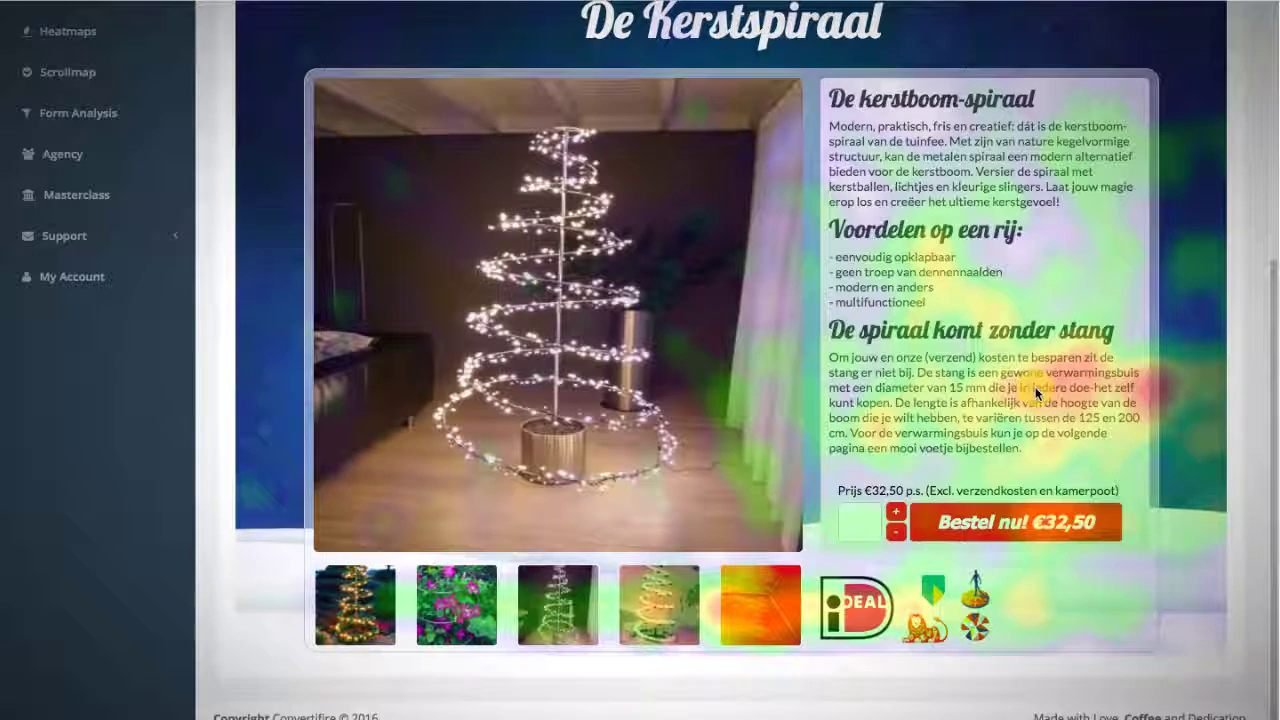
{"action": "scroll", "coordinate": [960, 330], "scroll_direction": "up", "scroll_amount": 3}
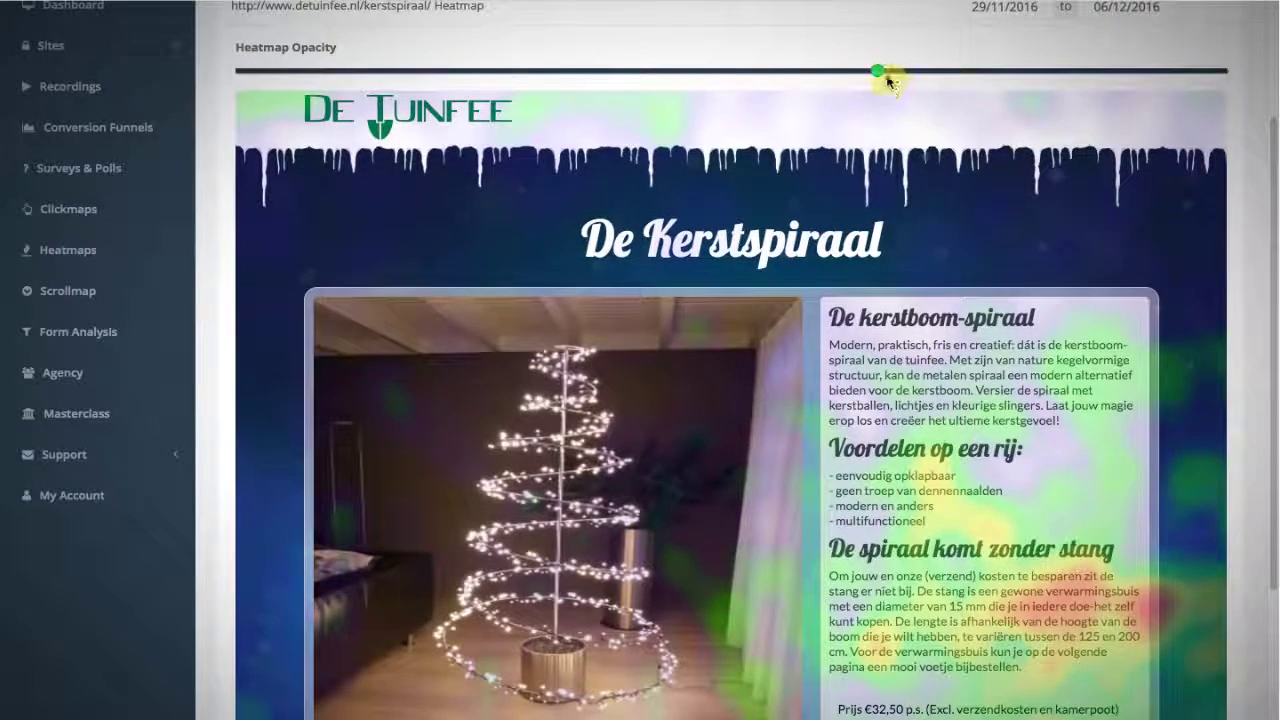
Raise the heatmap opacity to its maximum and examine the hotspots around the product text and thumbnails.
{"action": "left_click_drag", "start_coordinate": [888, 80], "coordinate": [1223, 66]}
{"action": "scroll", "coordinate": [967, 163], "scroll_direction": "down", "scroll_amount": 3}
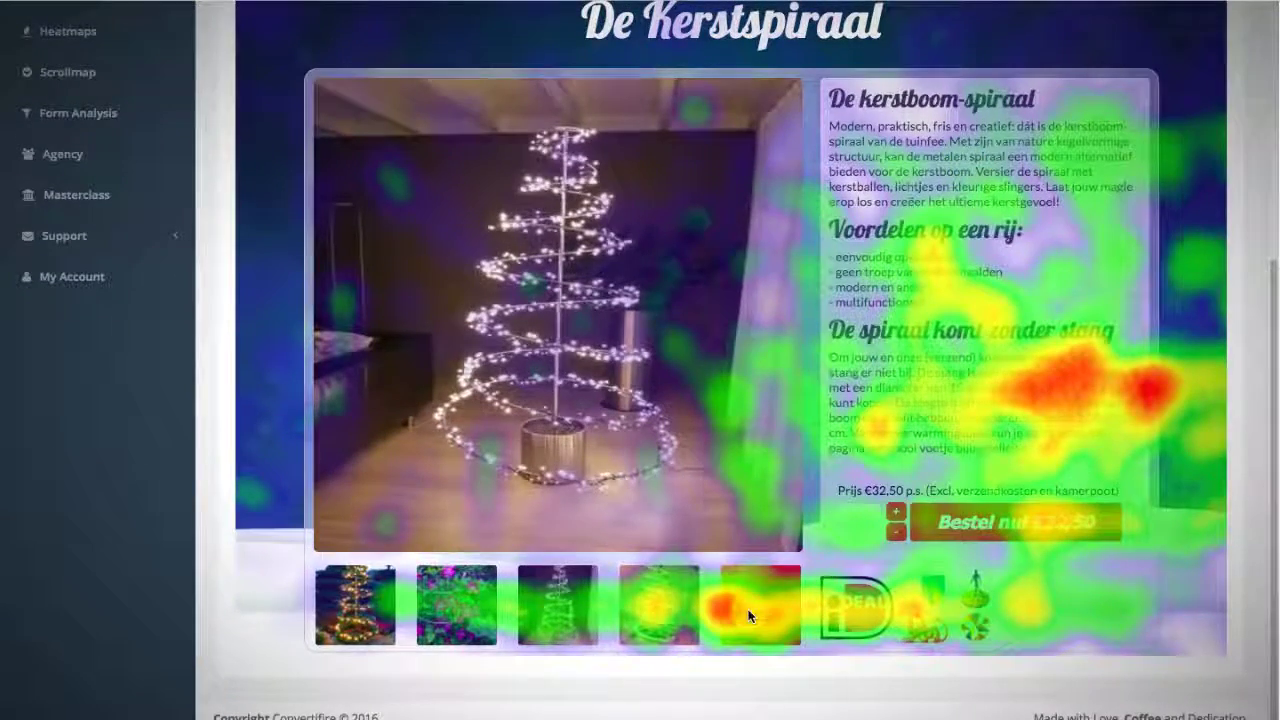
{"action": "scroll", "coordinate": [843, 559], "scroll_direction": "up", "scroll_amount": 3}
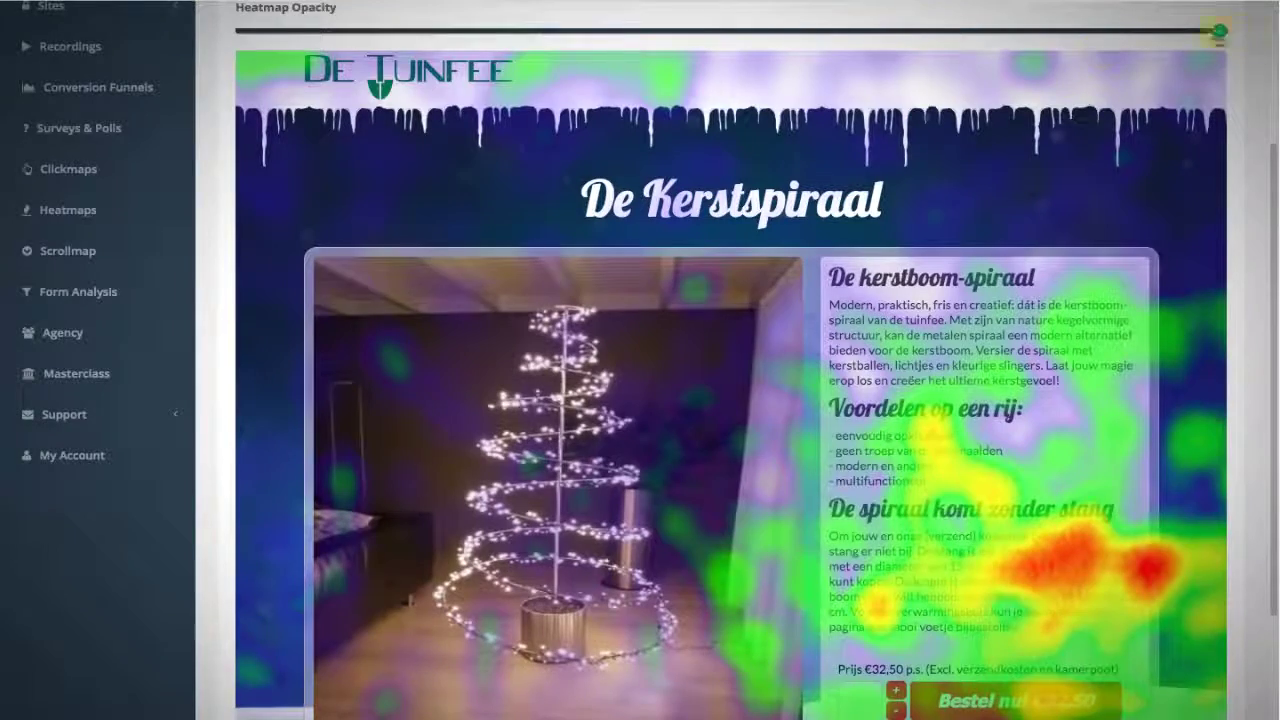
Reduce the heatmap opacity to a faint overlay, inspect the page content under the hotspots, and lower the opacity further.
{"action": "left_click_drag", "start_coordinate": [1210, 35], "coordinate": [944, 55]}
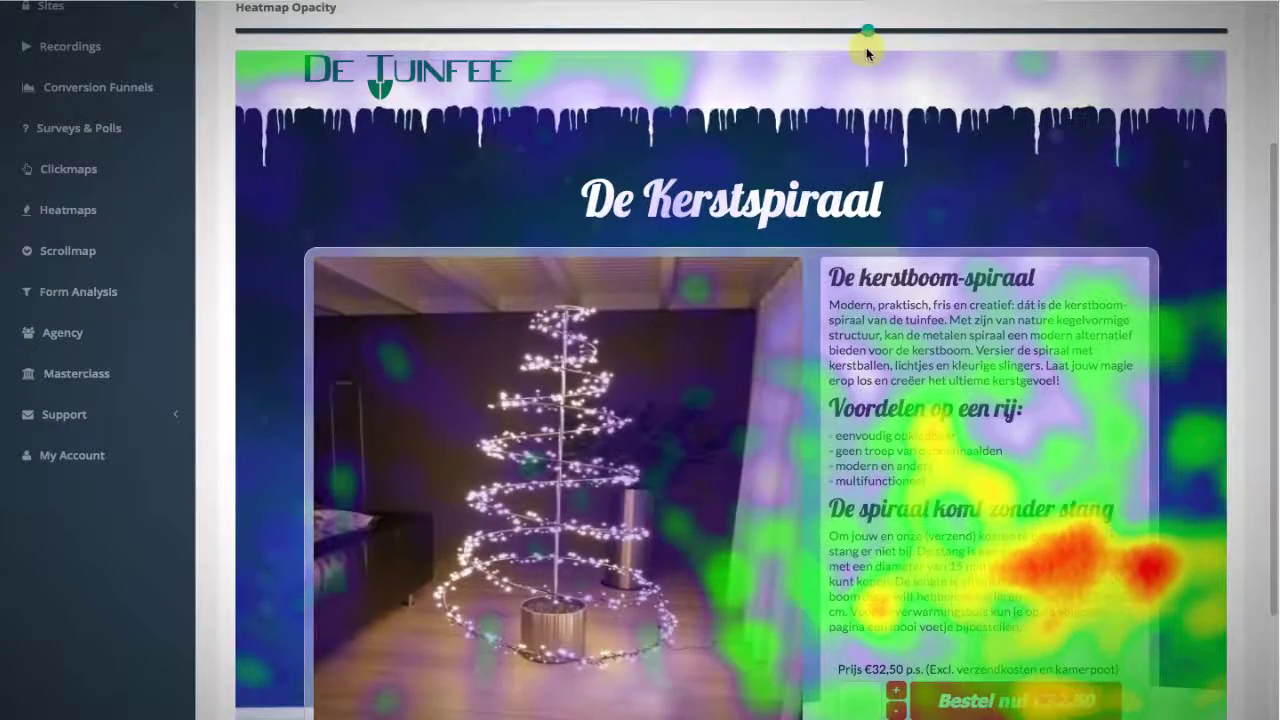
{"action": "scroll", "coordinate": [912, 105], "scroll_direction": "down", "scroll_amount": 3}
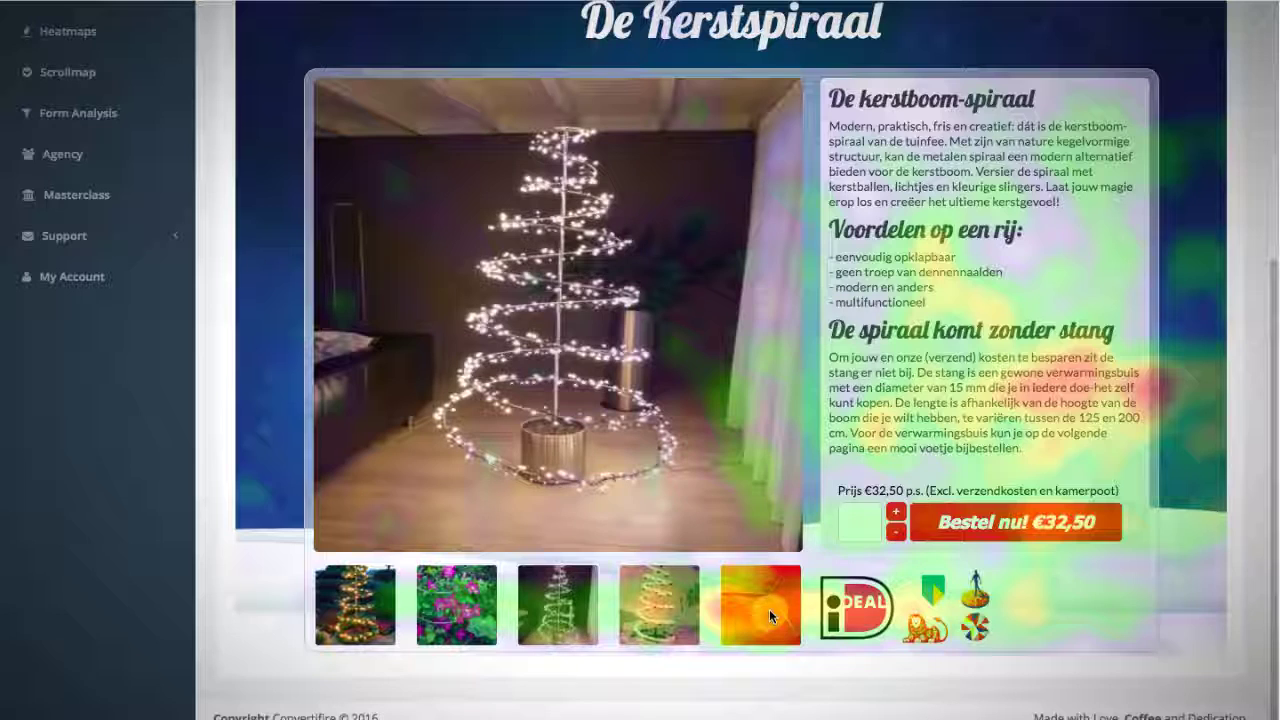
{"action": "scroll", "coordinate": [769, 609], "scroll_direction": "up", "scroll_amount": 1}
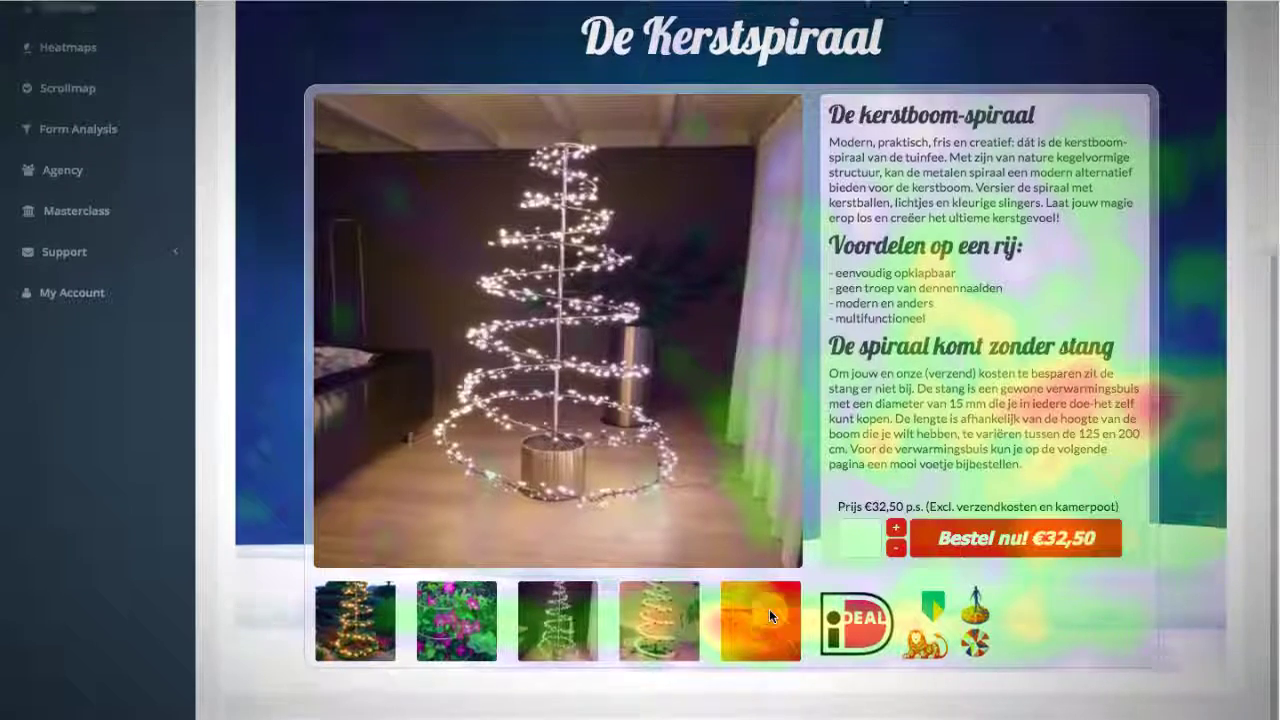
{"action": "scroll", "coordinate": [769, 609], "scroll_direction": "up", "scroll_amount": 5}
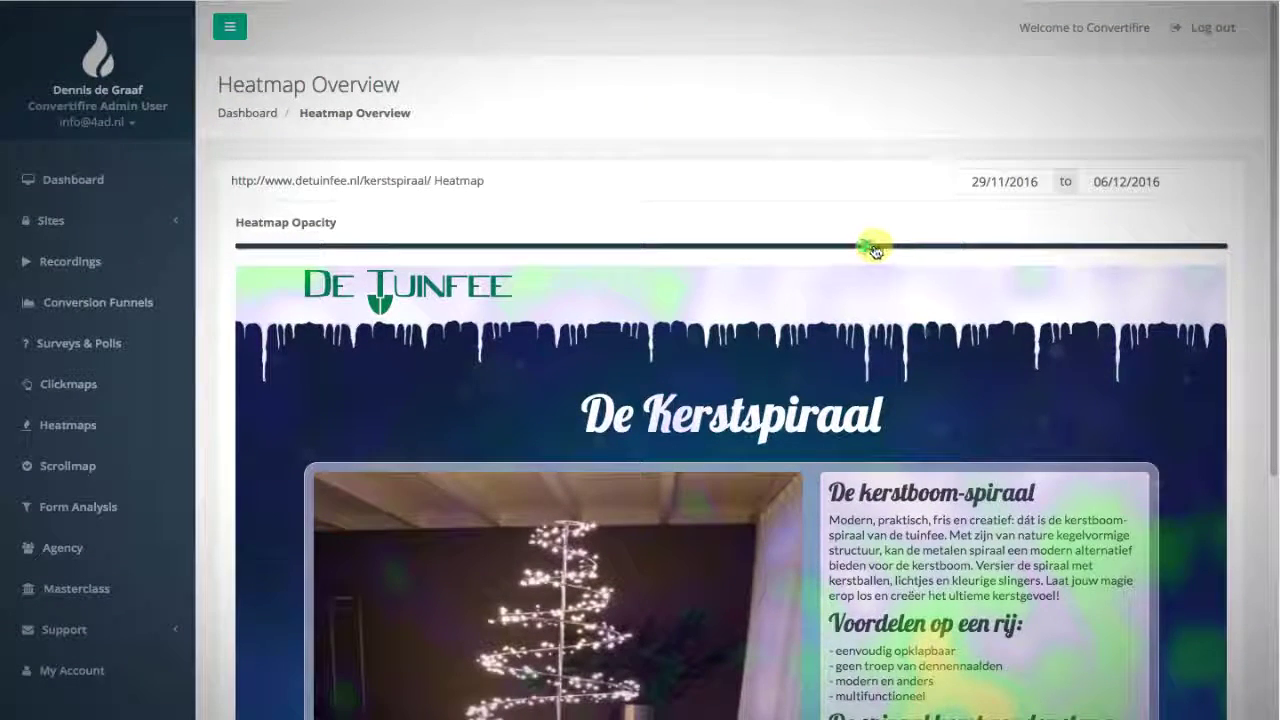
{"action": "left_click_drag", "start_coordinate": [871, 249], "coordinate": [497, 251]}
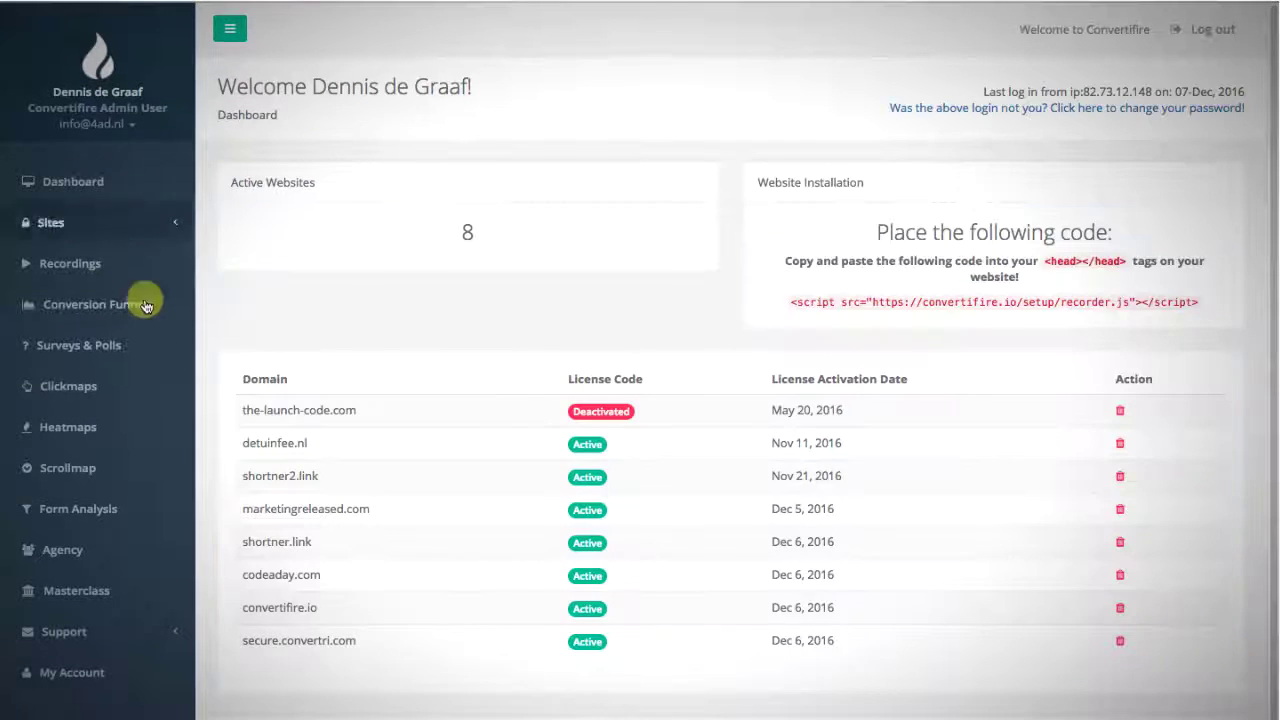
Open the conversion funnel overview, view the pages set up in Convertifire Funnel, and return to the overview.
{"action": "left_click", "coordinate": [145, 306]}
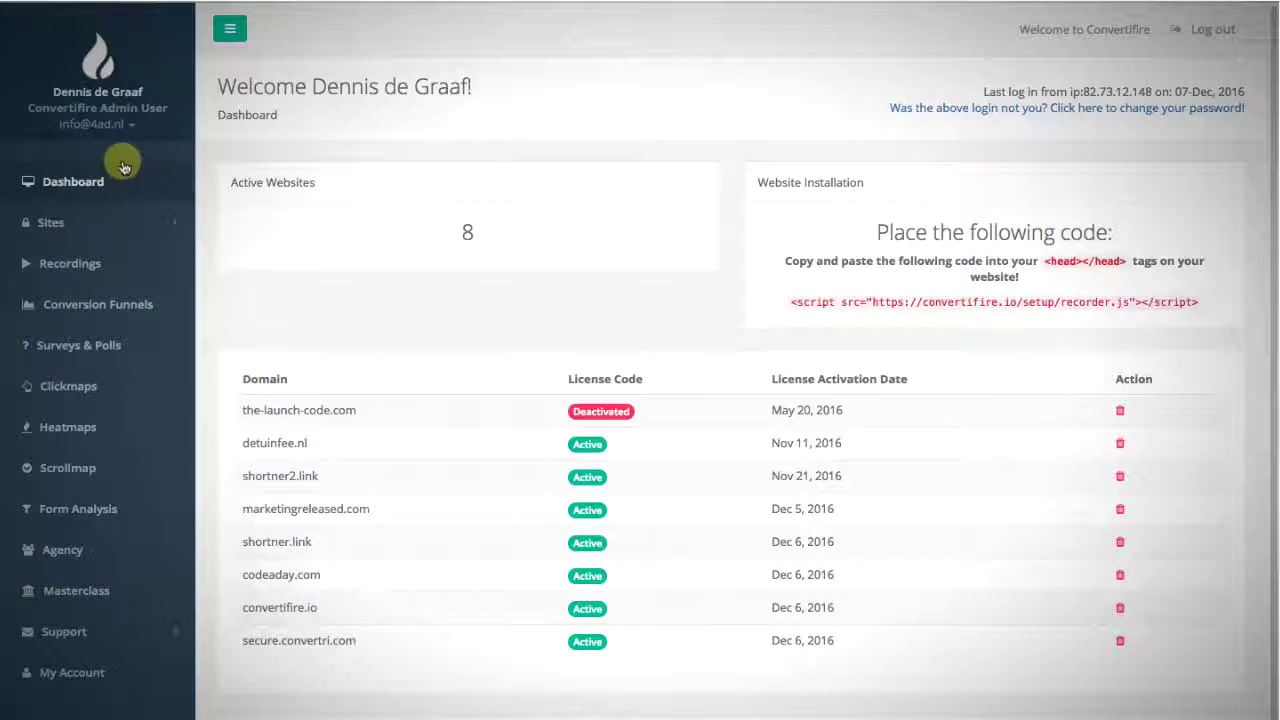
{"action": "left_click", "coordinate": [106, 304]}
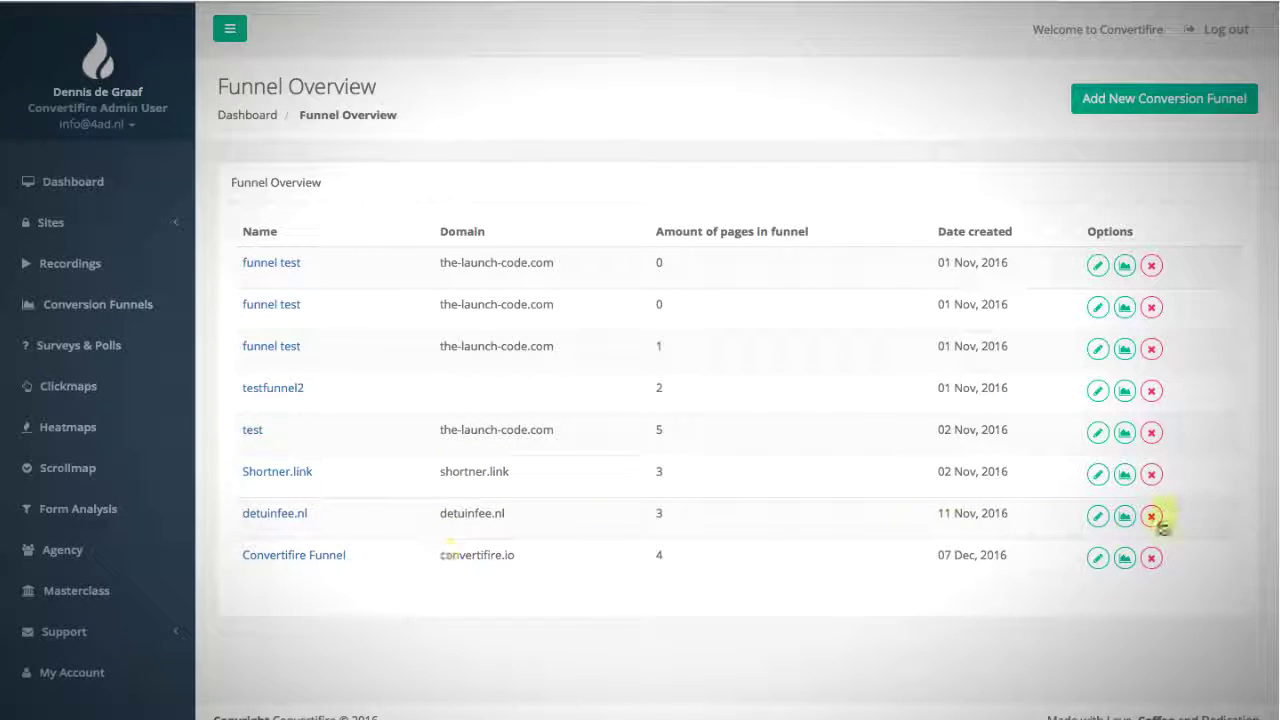
{"action": "left_click", "coordinate": [1098, 560]}
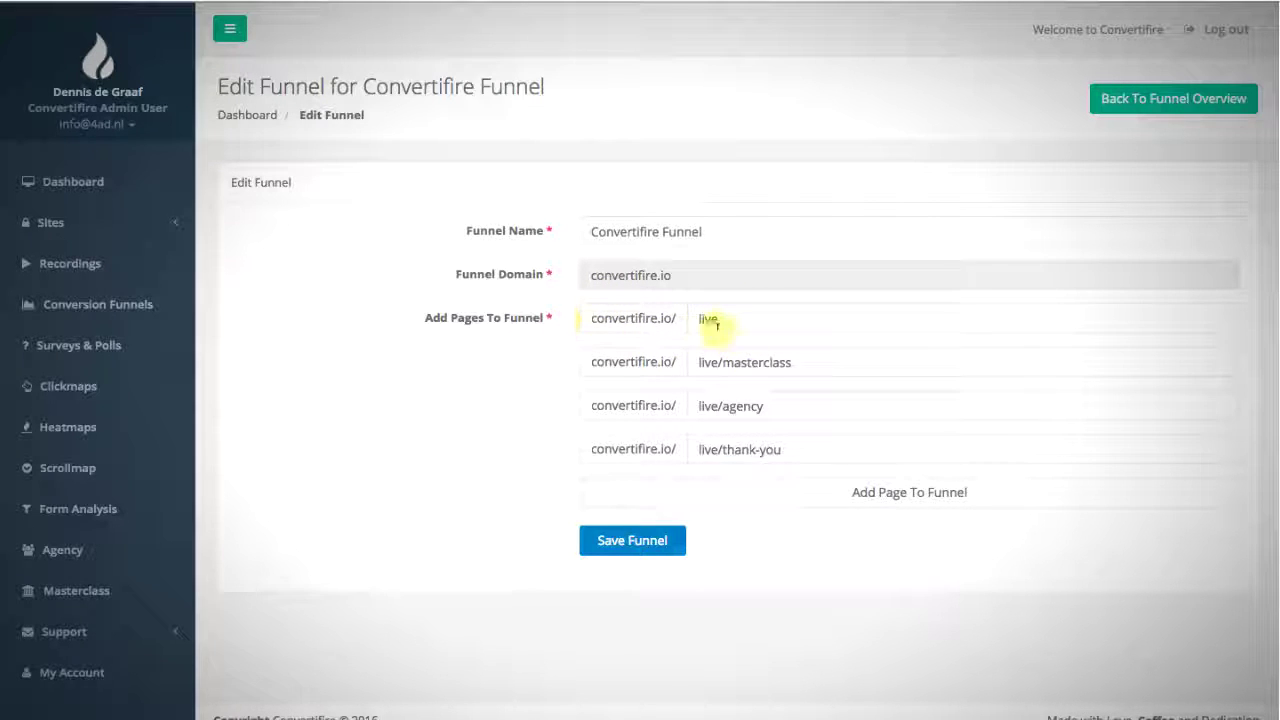
{"action": "left_click", "coordinate": [1143, 104]}
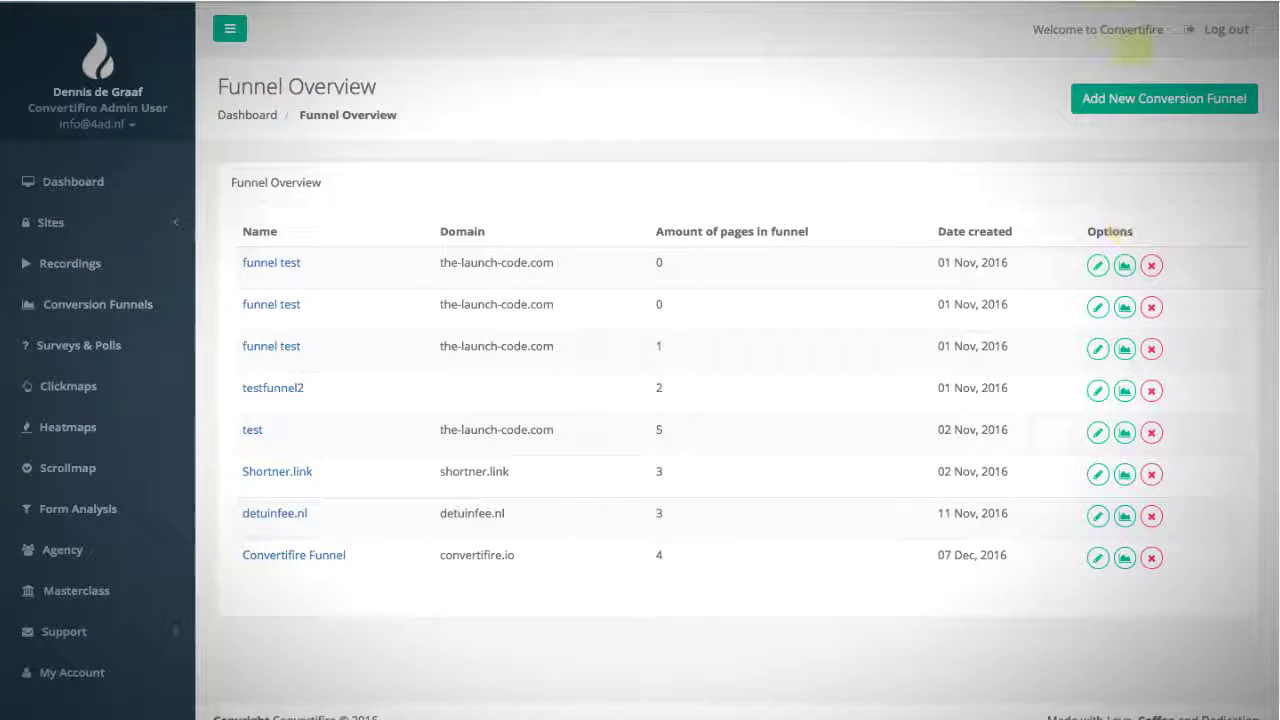
Start a new conversion funnel for the convertifire.io domain and name it Convertifire Prelaunch.
{"action": "left_click", "coordinate": [1128, 97]}
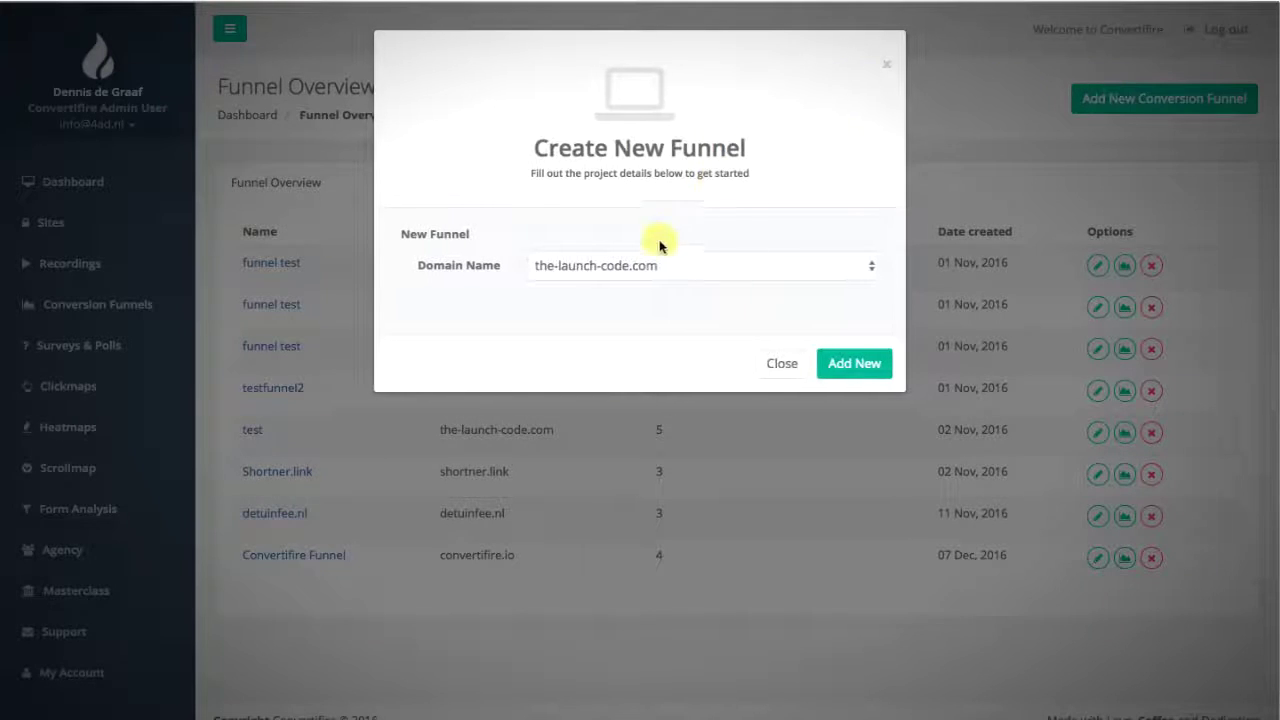
{"action": "left_click", "coordinate": [653, 262]}
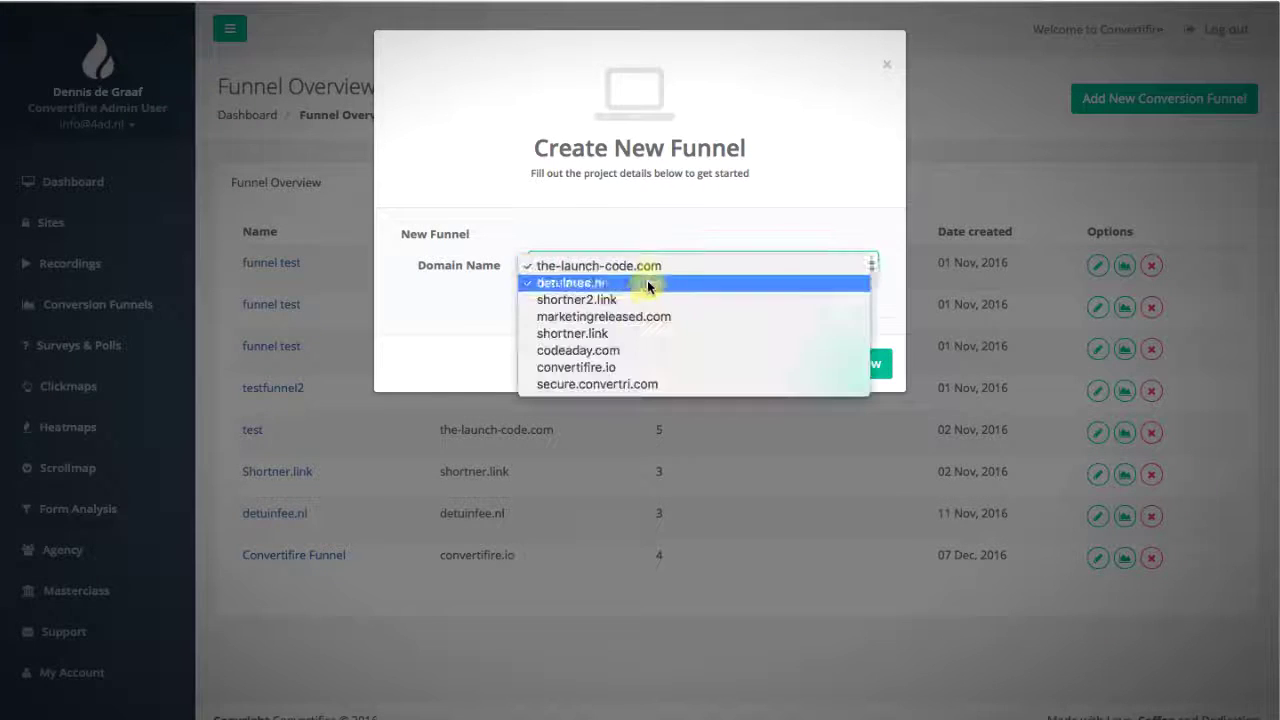
{"action": "left_click", "coordinate": [640, 367]}
{"action": "left_click", "coordinate": [838, 368]}
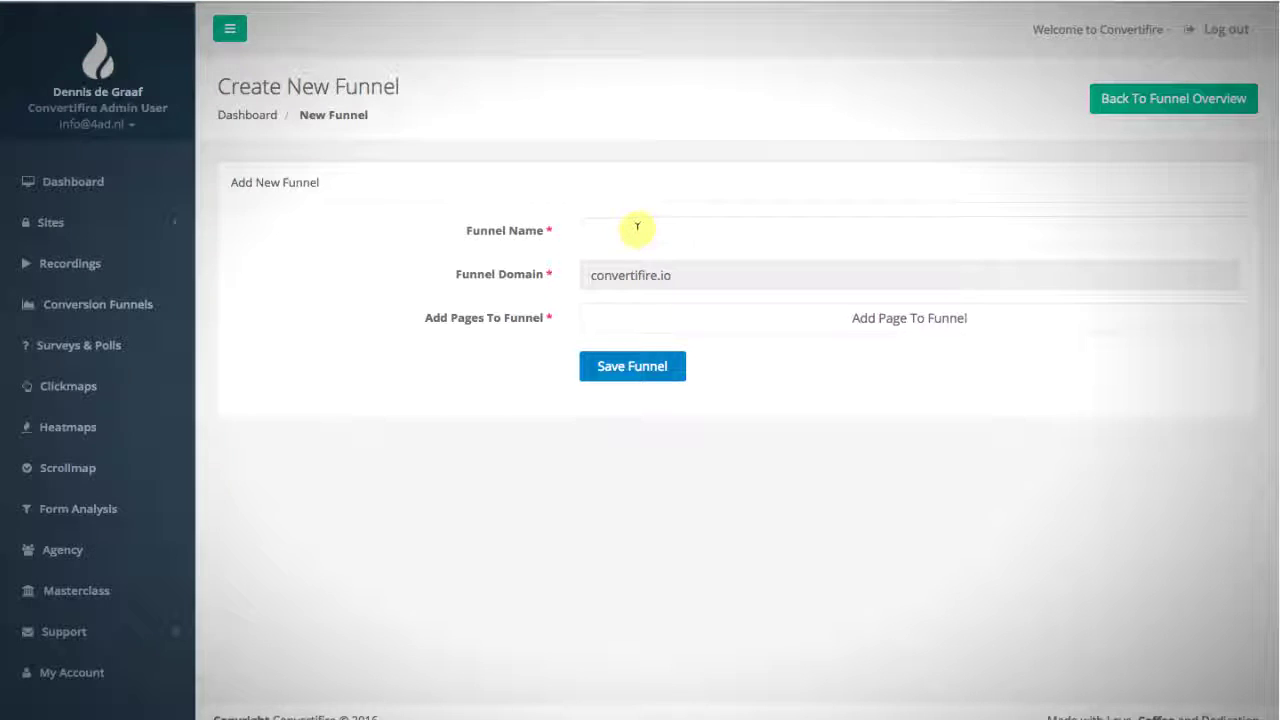
{"action": "left_click", "coordinate": [637, 227]}
{"action": "type", "text": "Convertifire Prelaunch"}
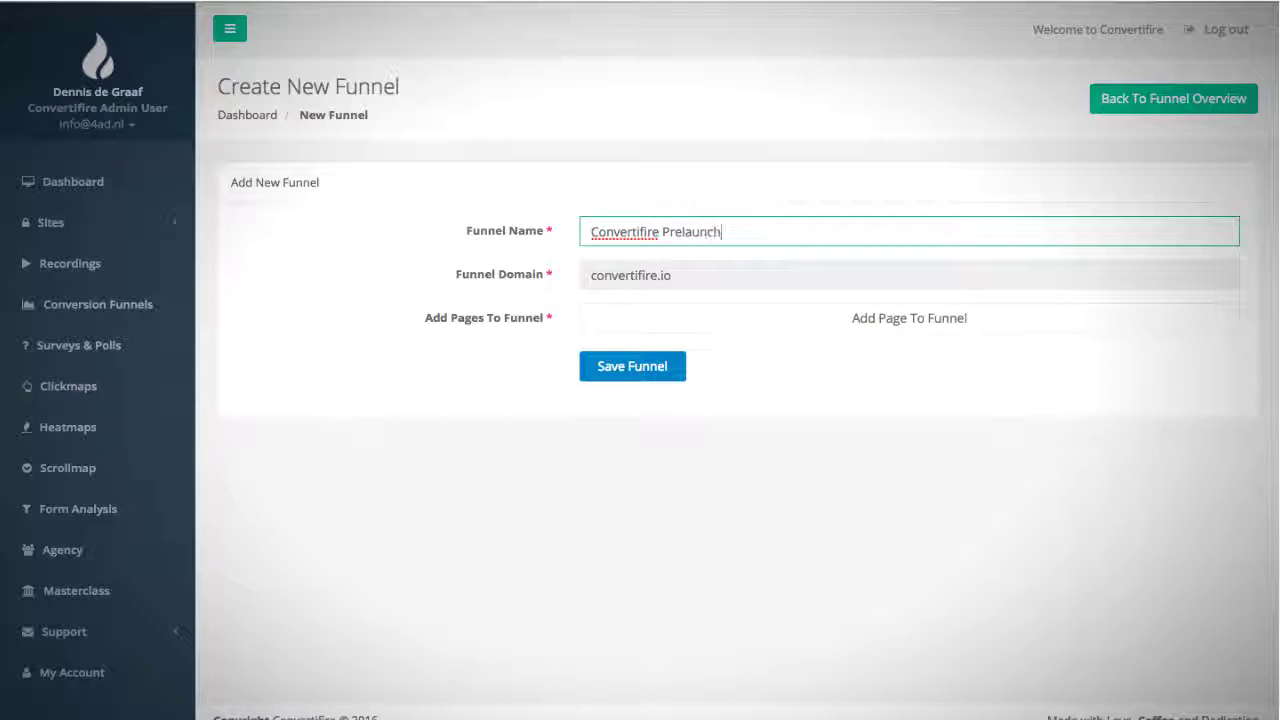
Add the pages revealed and revealed/video-1 to the Convertifire Prelaunch funnel.
{"action": "left_click", "coordinate": [715, 312]}
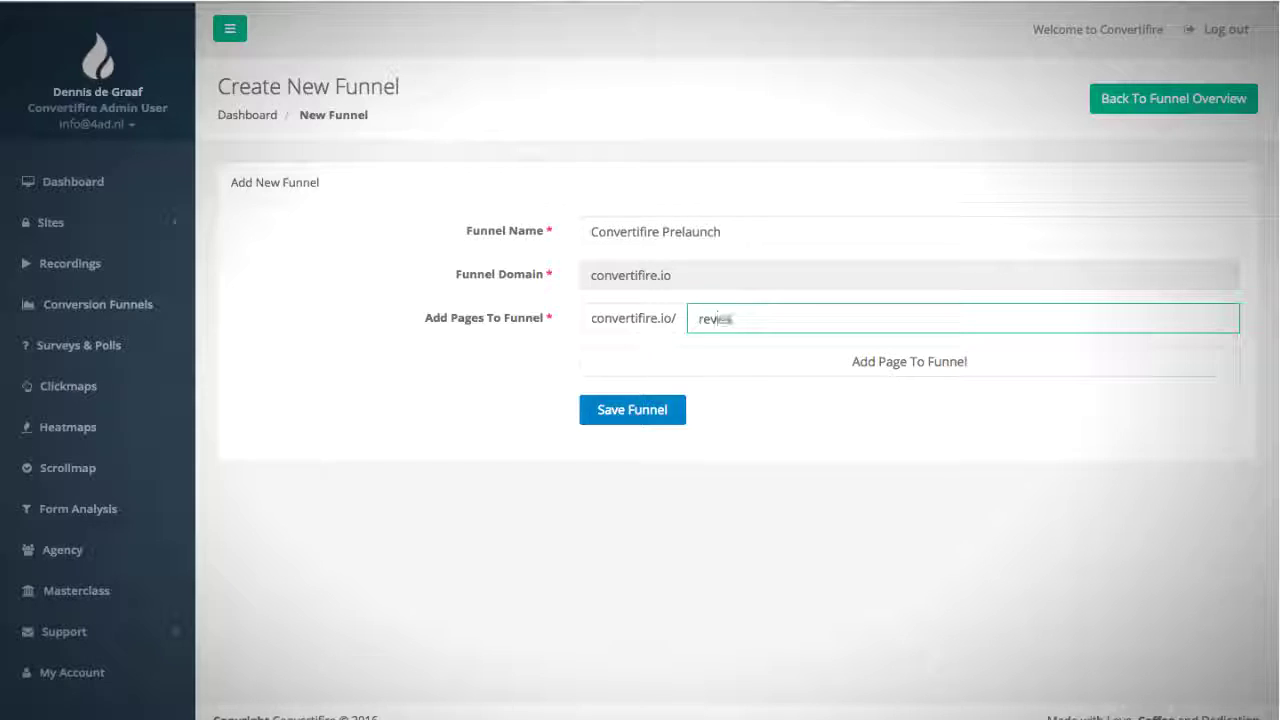
{"action": "left_click", "coordinate": [749, 370]}
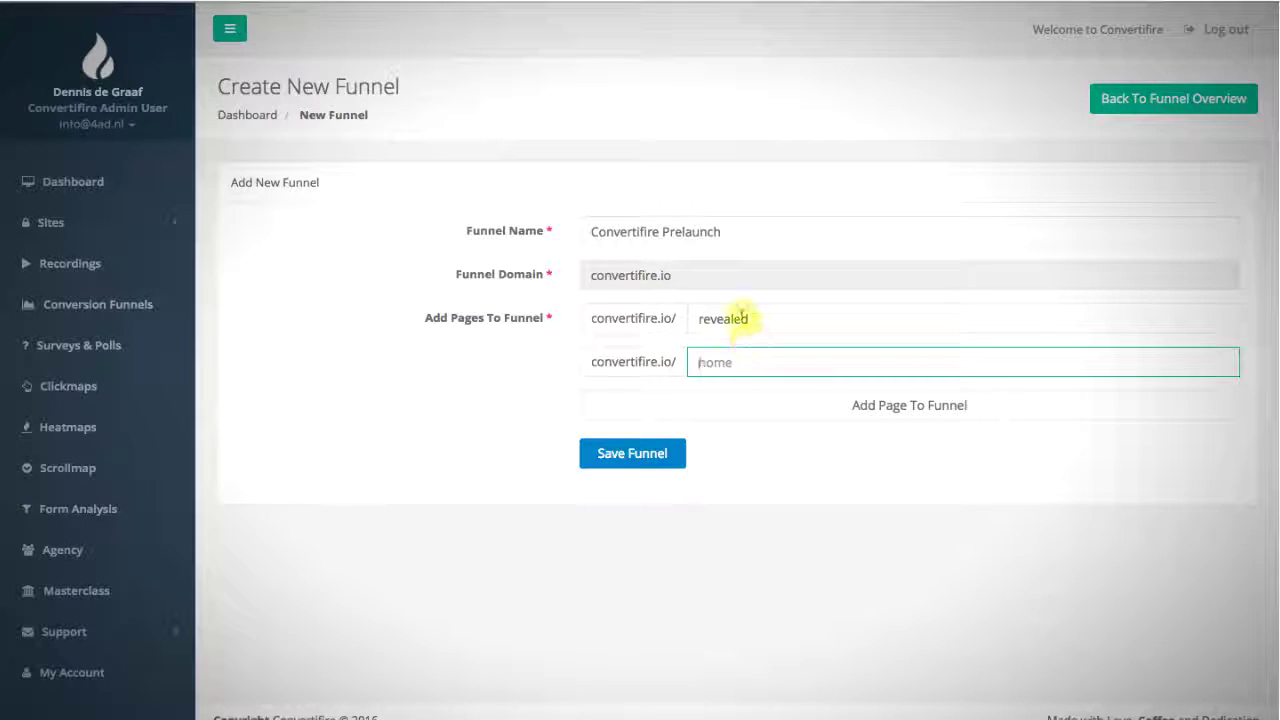
{"action": "double_click", "coordinate": [731, 317]}
{"action": "key", "text": "ctrl+c"}
{"action": "left_click", "coordinate": [715, 362]}
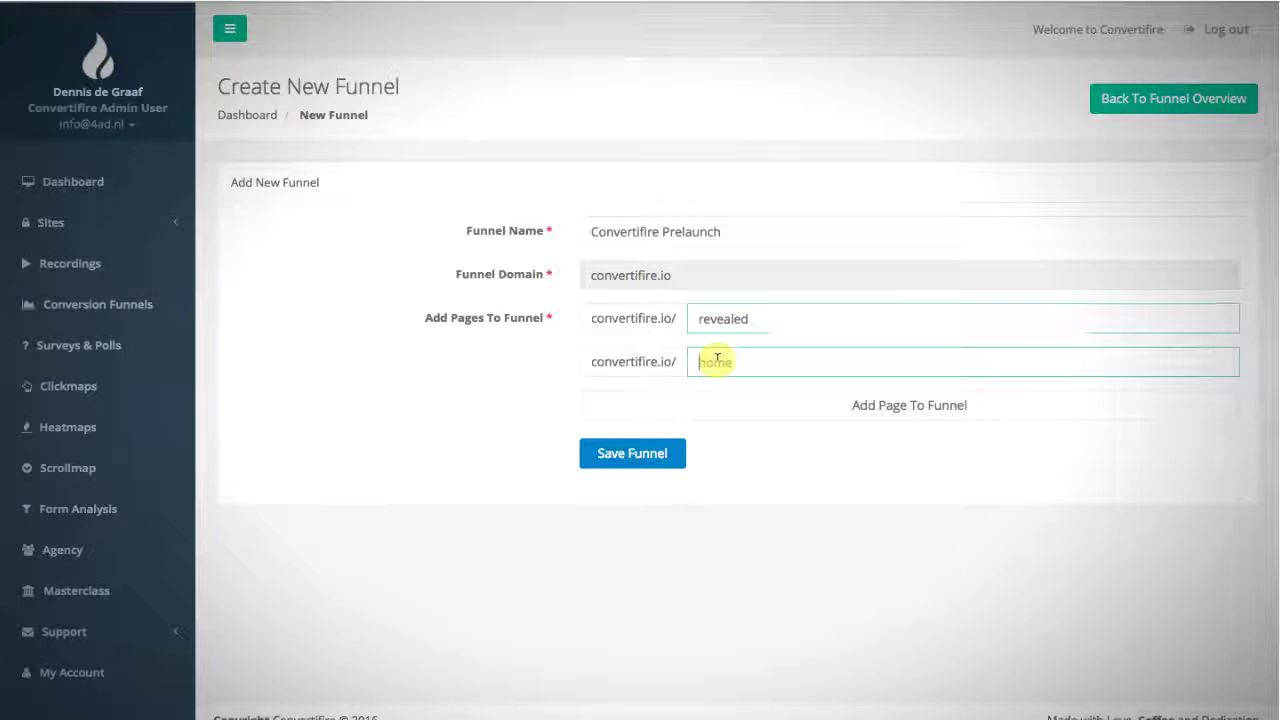
{"action": "key", "text": "ctrl+v"}
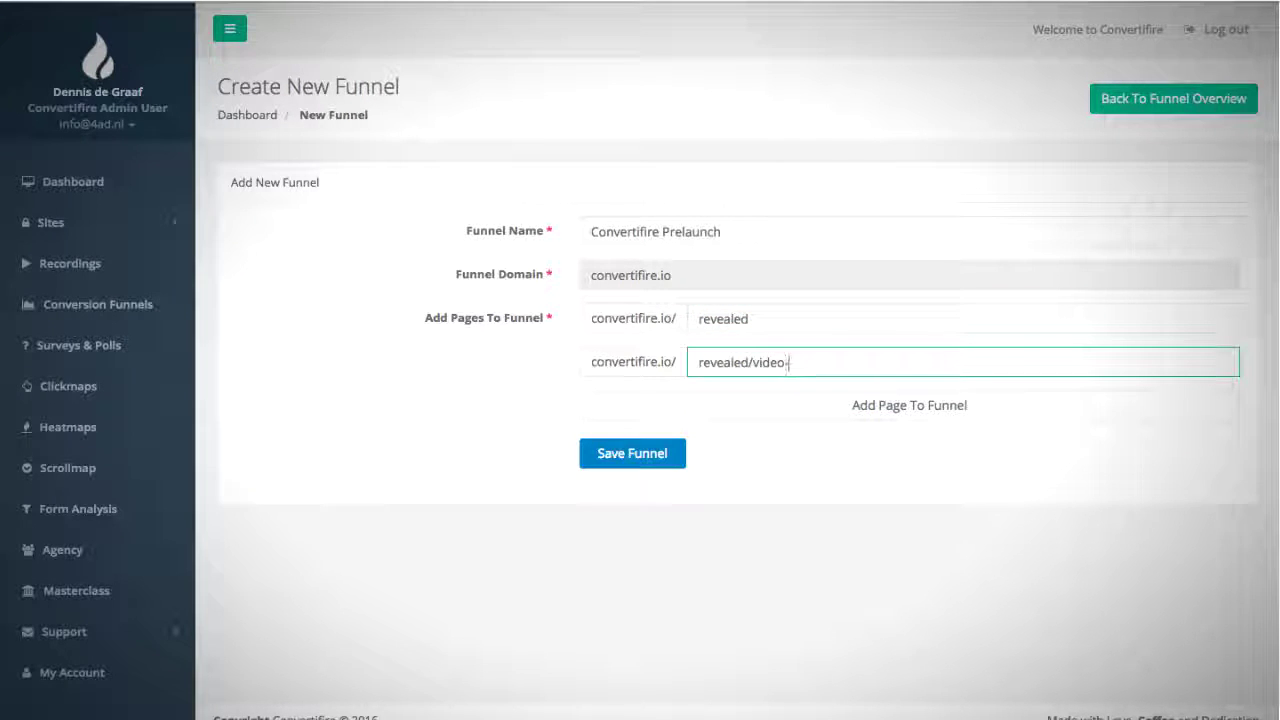
Add the pages revealed/video-2 and revealed/video-3 to the Convertifire Prelaunch funnel.
{"action": "triple_click", "coordinate": [812, 362]}
{"action": "key", "text": "ctrl+c"}
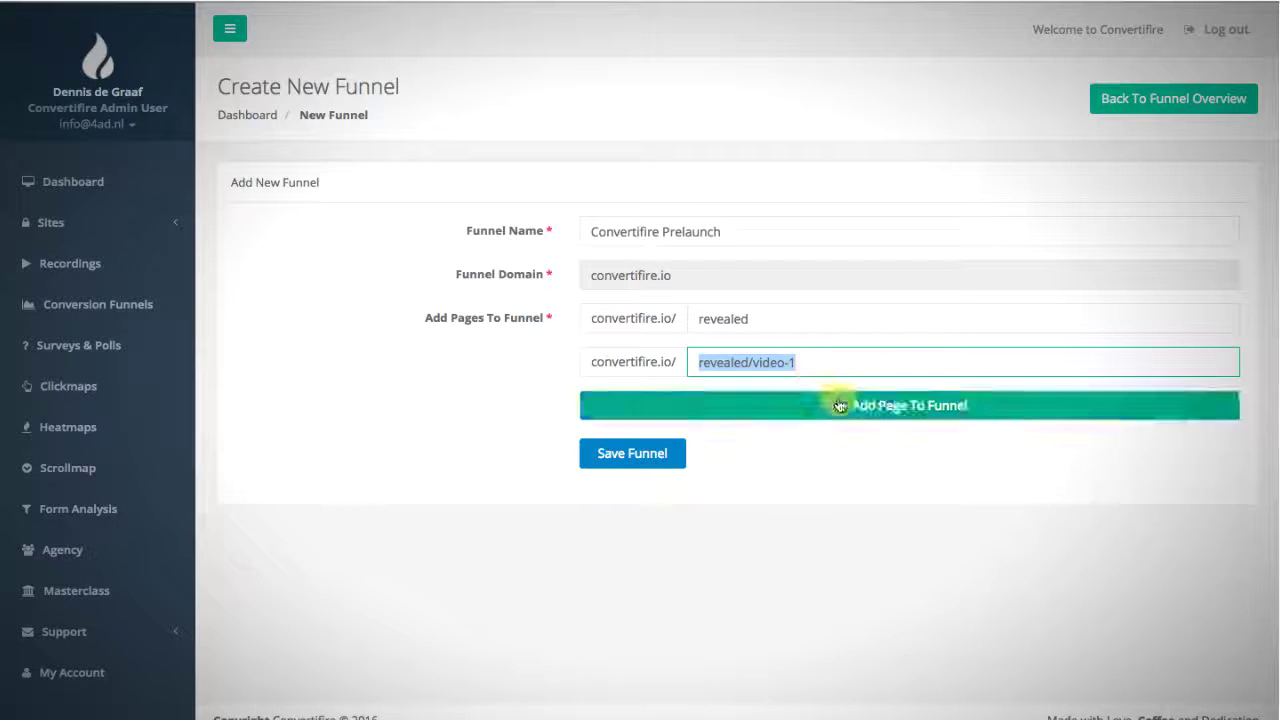
{"action": "left_click", "coordinate": [814, 408]}
{"action": "left_click", "coordinate": [763, 400]}
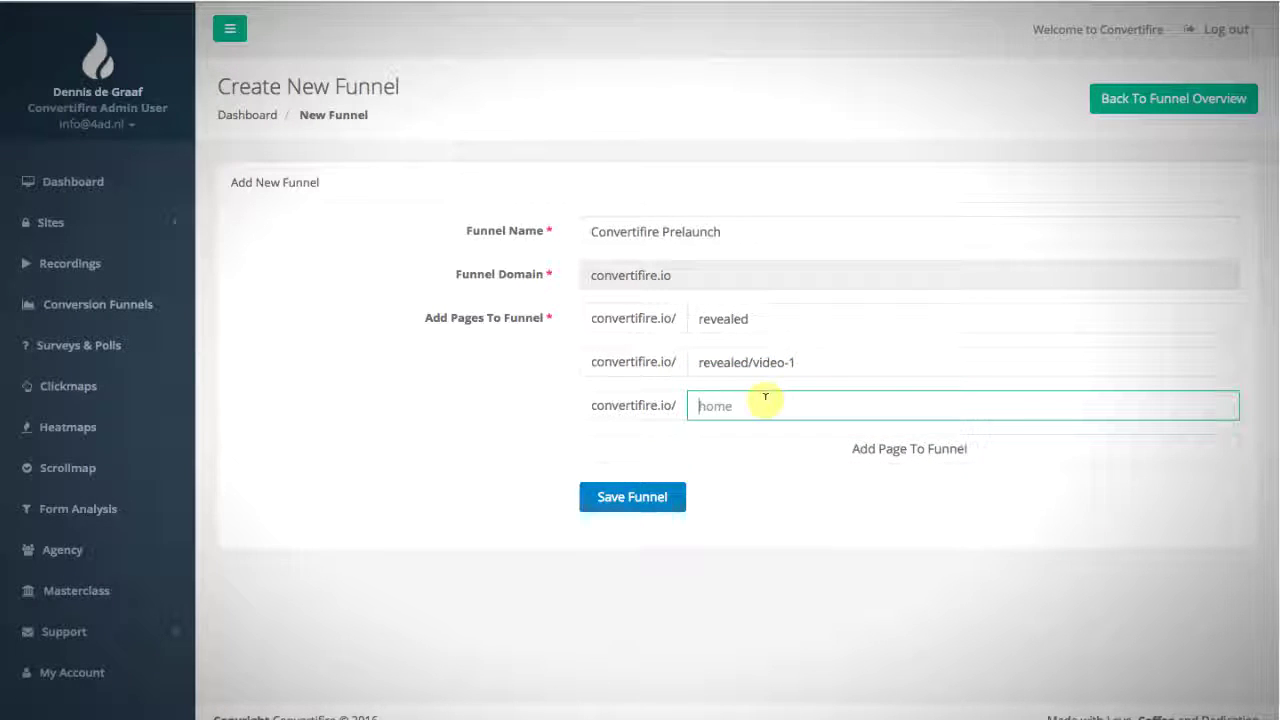
{"action": "key", "text": "ctrl+v"}
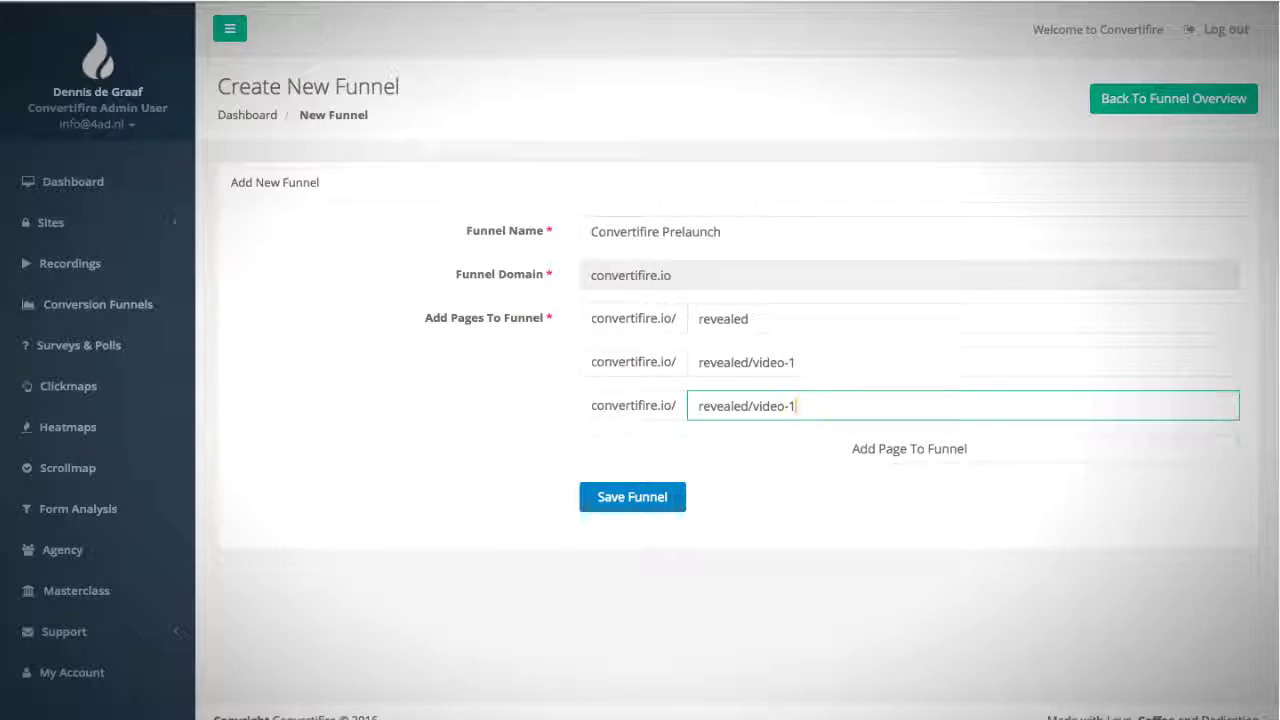
{"action": "left_click", "coordinate": [834, 442]}
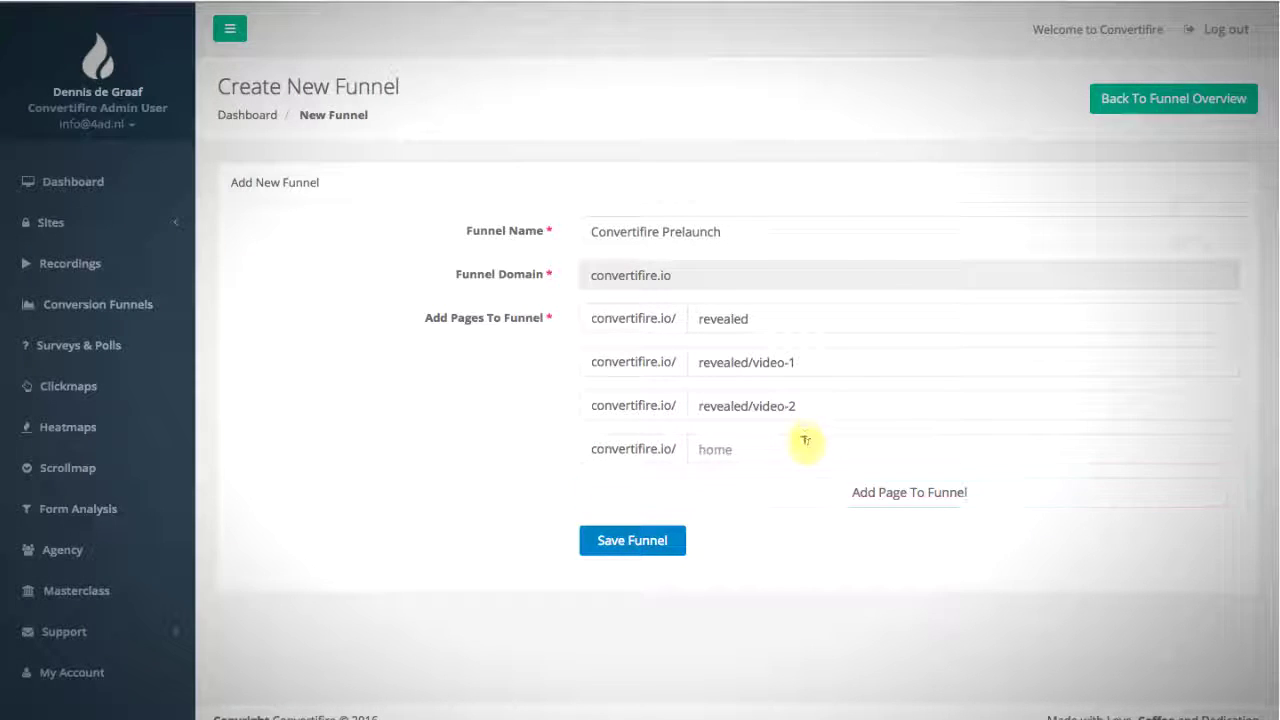
{"action": "left_click", "coordinate": [810, 449]}
{"action": "key", "text": "ctrl+v"}
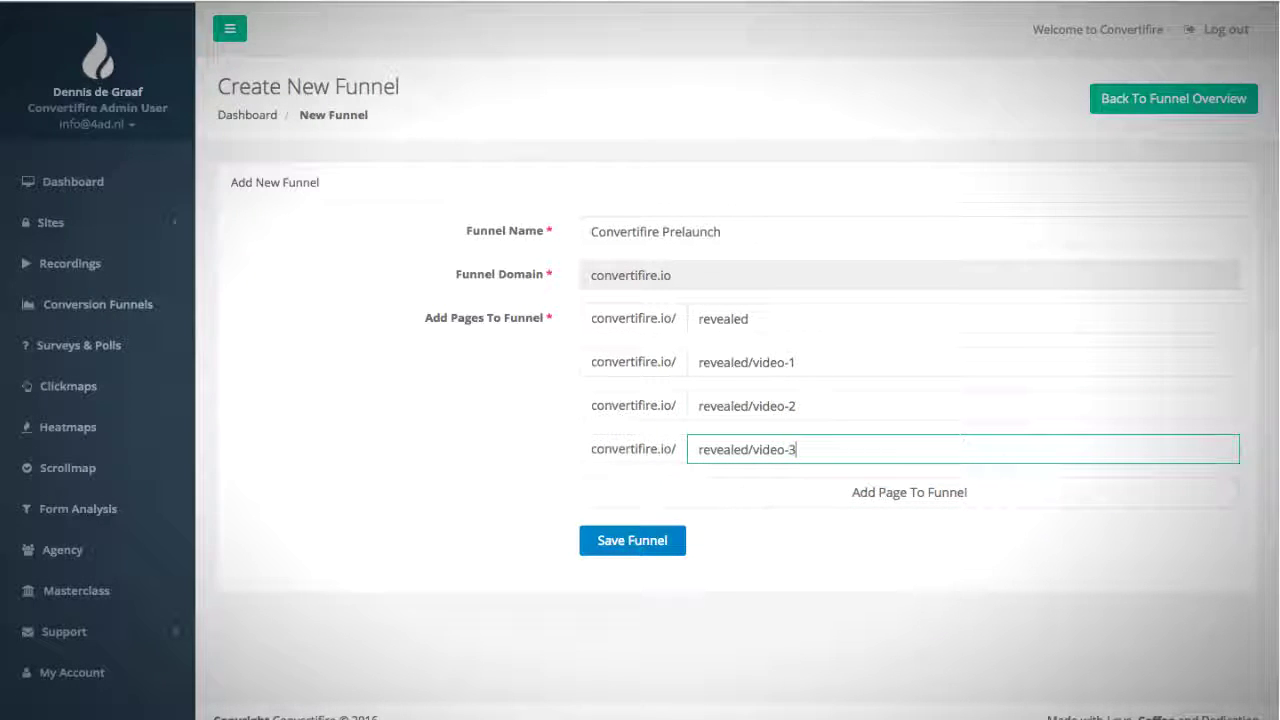
Add the page early-bird-discount-bonuses/ as the fifth funnel page and save the funnel.
{"action": "left_click", "coordinate": [834, 492]}
{"action": "left_click", "coordinate": [771, 491]}
{"action": "type", "text": "early-bird-discount-bonuses/"}
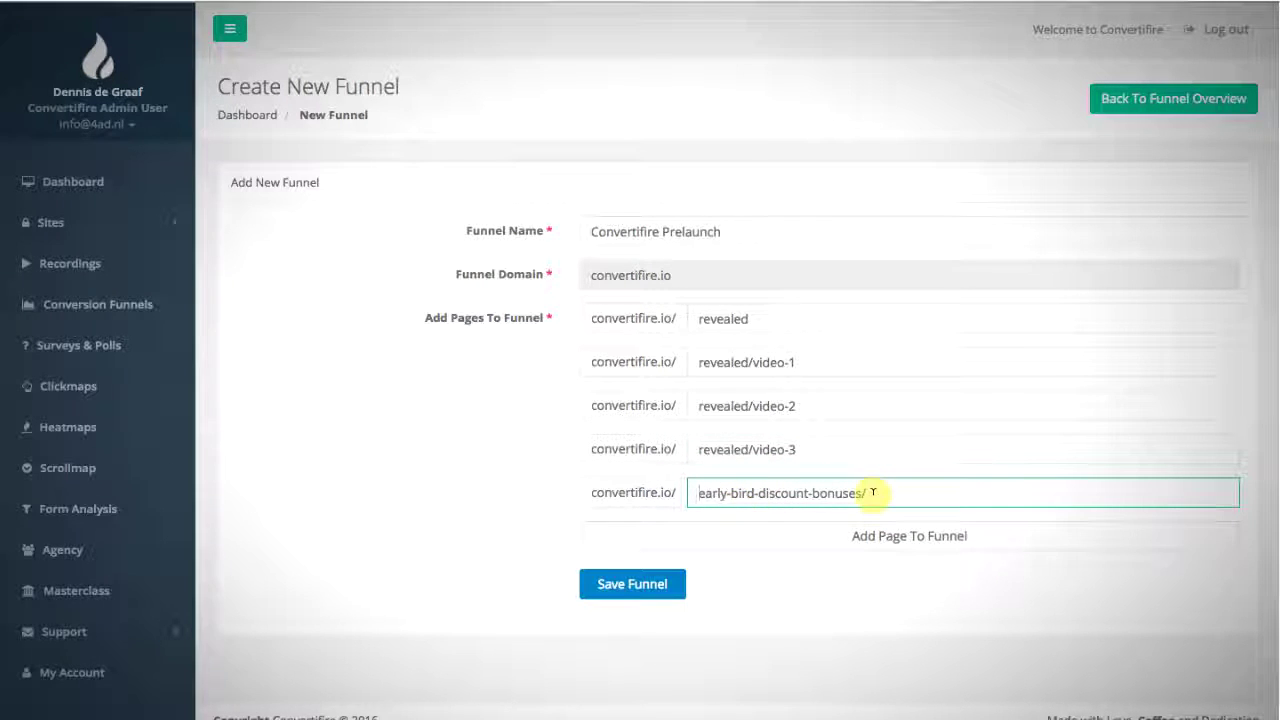
{"action": "left_click", "coordinate": [633, 597]}
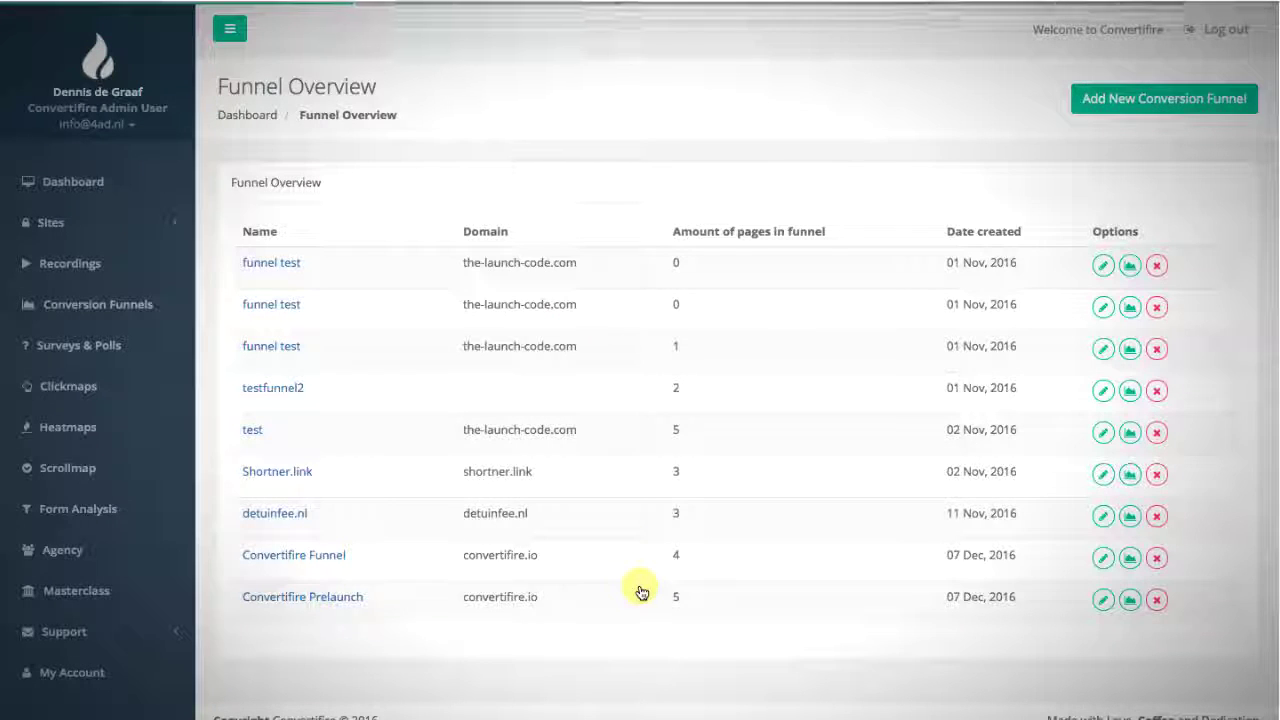
Open the Convertifire Prelaunch funnel statistics and examine sessions, drop-off and conversion rates for every step in both date ranges.
{"action": "left_click", "coordinate": [1129, 601]}
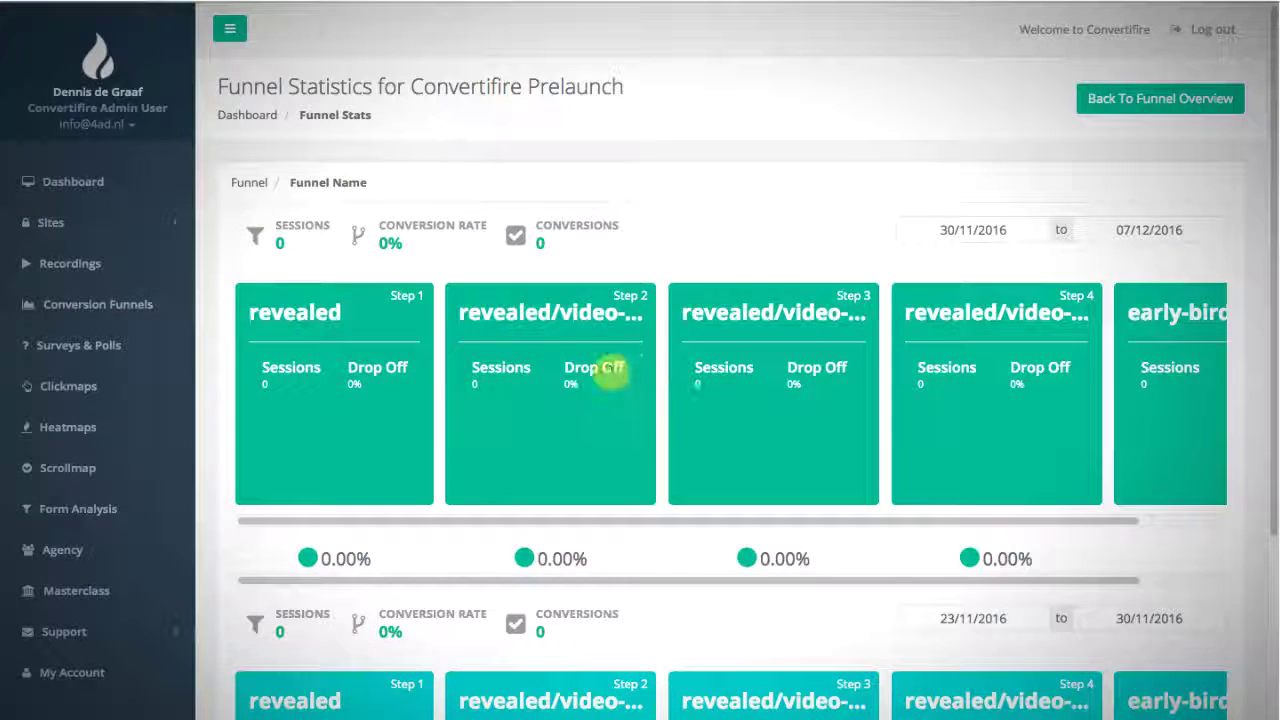
{"action": "scroll", "coordinate": [839, 372], "scroll_direction": "down", "scroll_amount": 1}
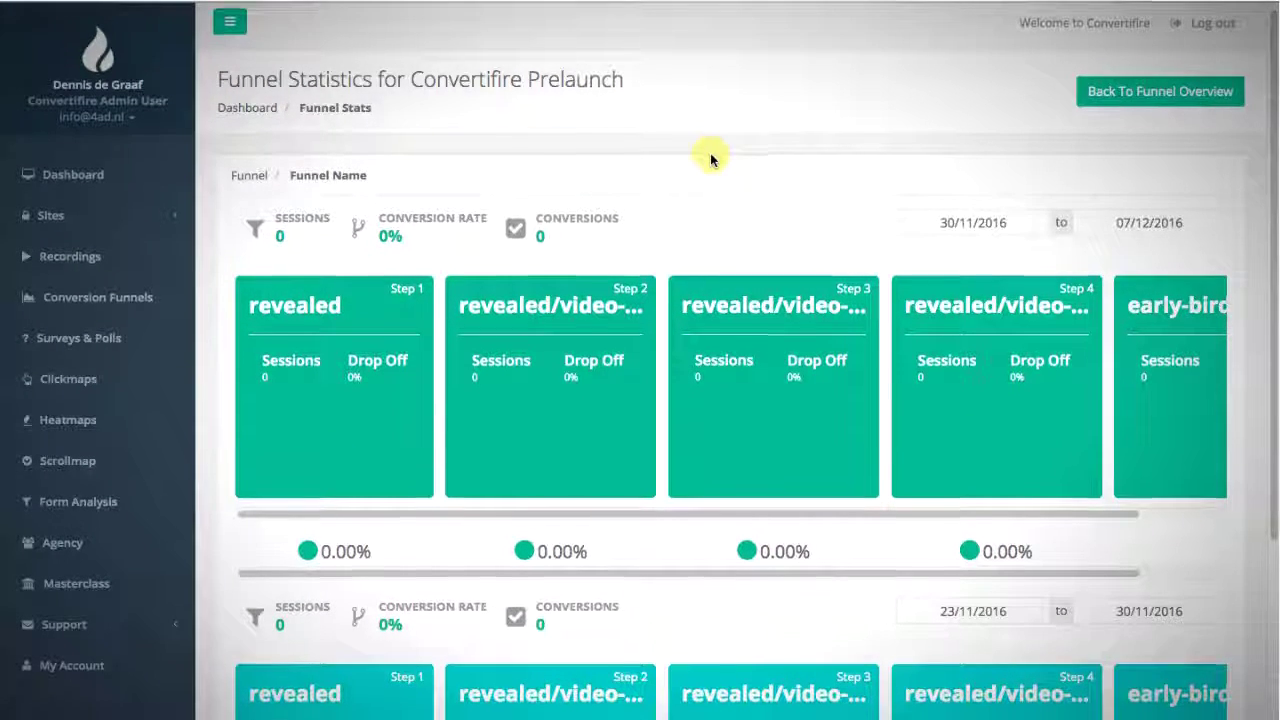
{"action": "scroll", "coordinate": [710, 157], "scroll_direction": "down", "scroll_amount": 1}
{"action": "scroll", "coordinate": [735, 162], "scroll_direction": "down", "scroll_amount": 1}
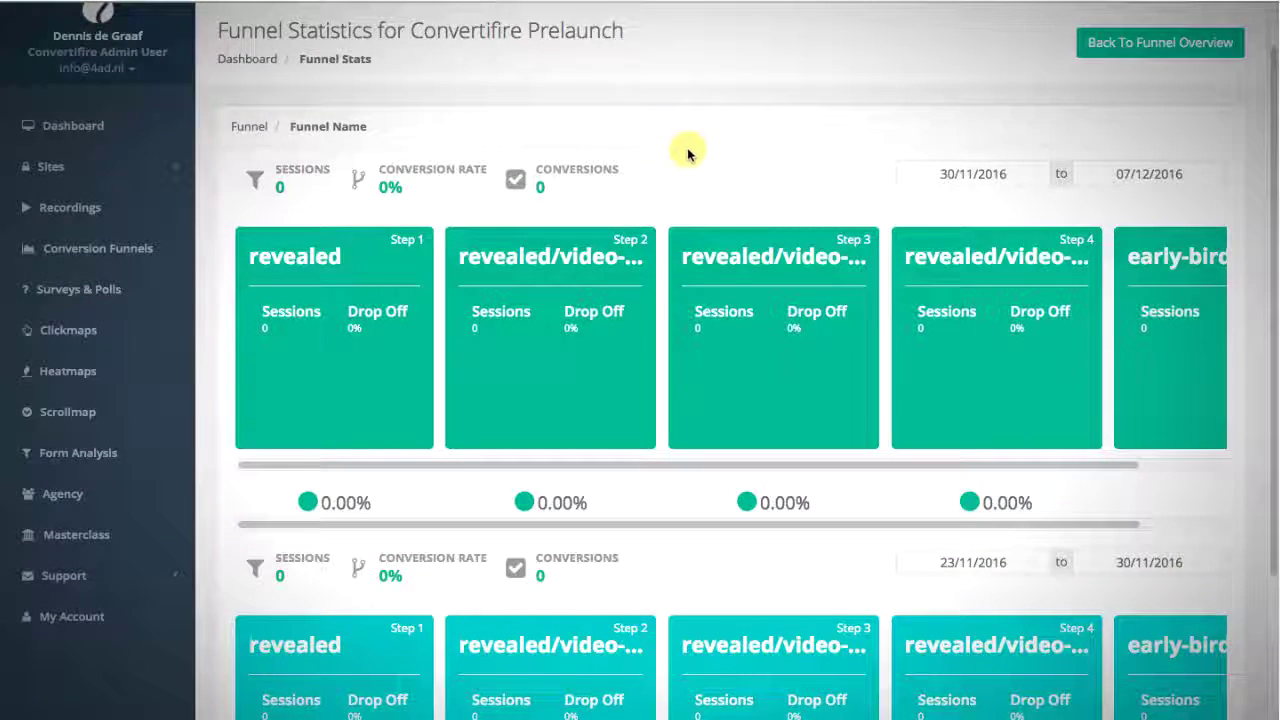
{"action": "scroll", "coordinate": [634, 134], "scroll_direction": "down", "scroll_amount": 1}
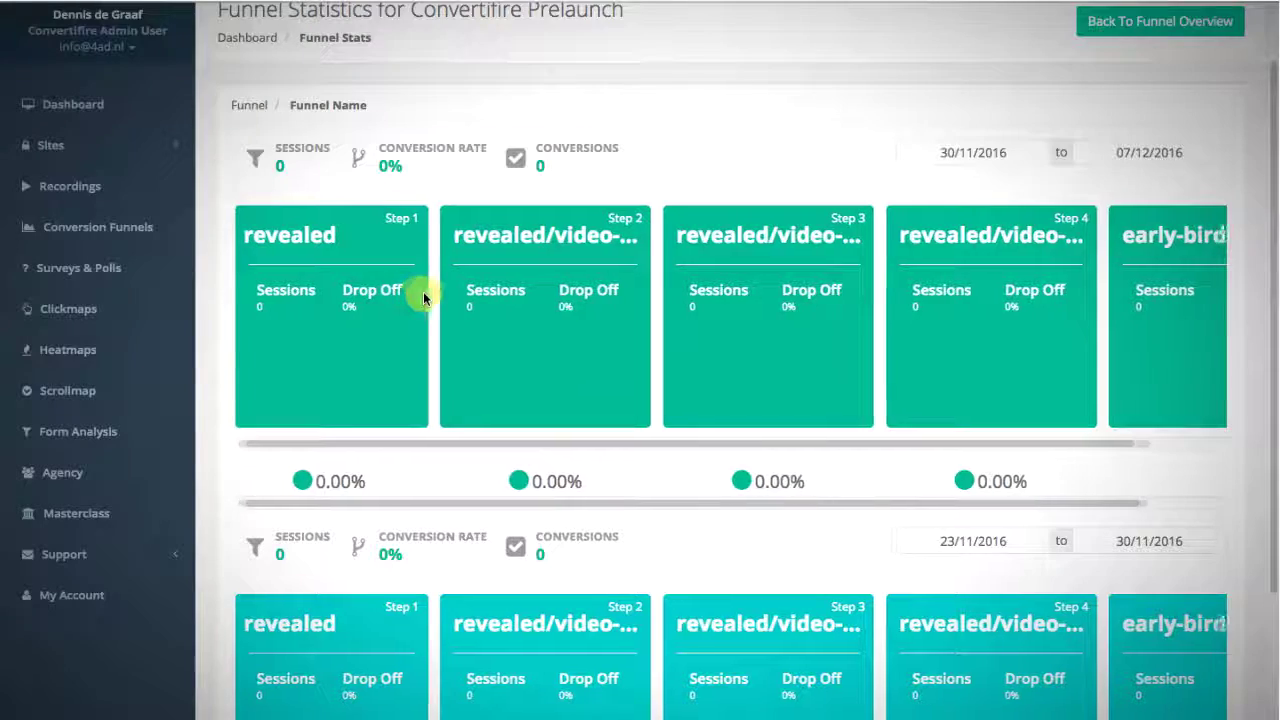
{"action": "scroll", "coordinate": [423, 295], "scroll_direction": "right", "scroll_amount": 3}
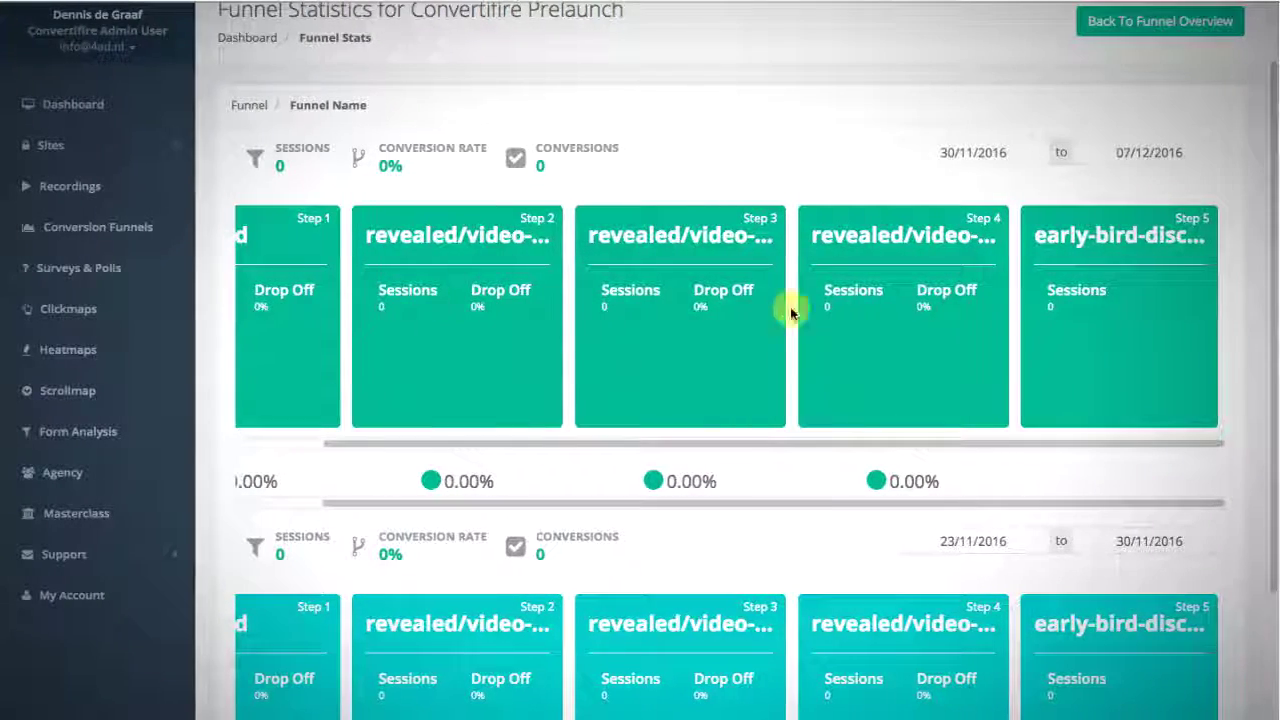
{"action": "scroll", "coordinate": [1040, 310], "scroll_direction": "left", "scroll_amount": 3}
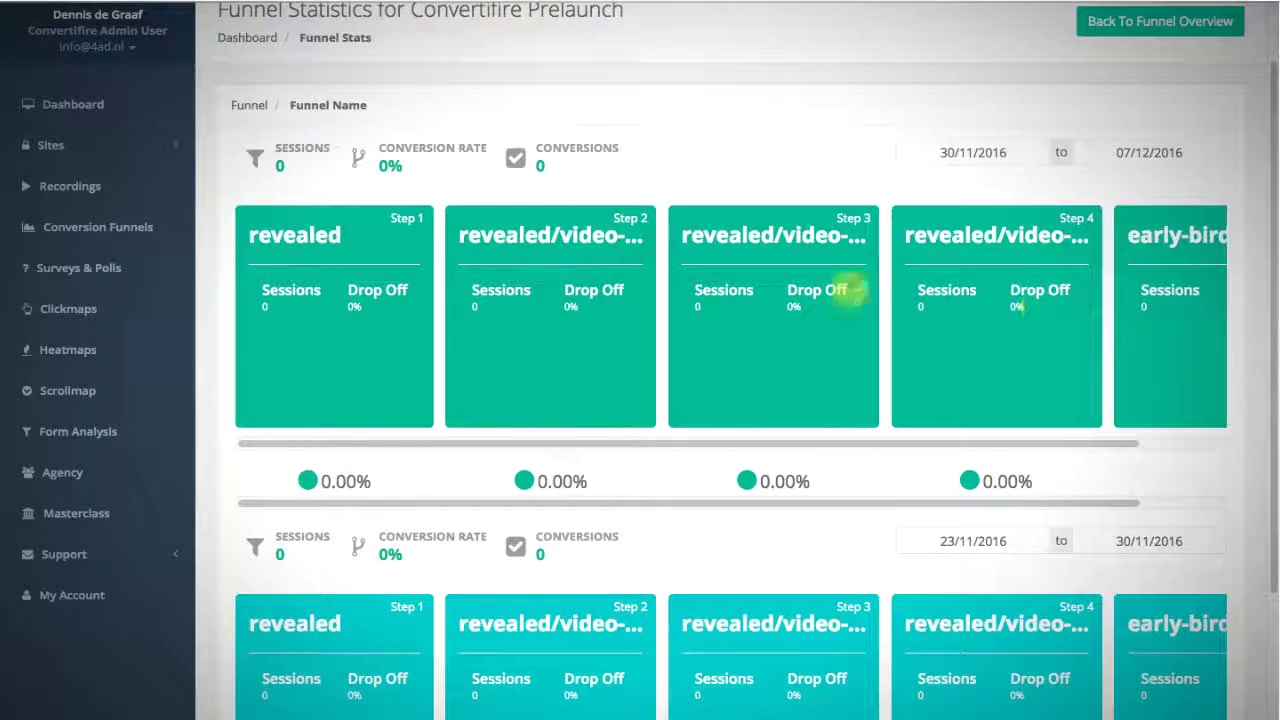
{"action": "scroll", "coordinate": [655, 273], "scroll_direction": "down", "scroll_amount": 3}
{"action": "scroll", "coordinate": [657, 273], "scroll_direction": "up", "scroll_amount": 4}
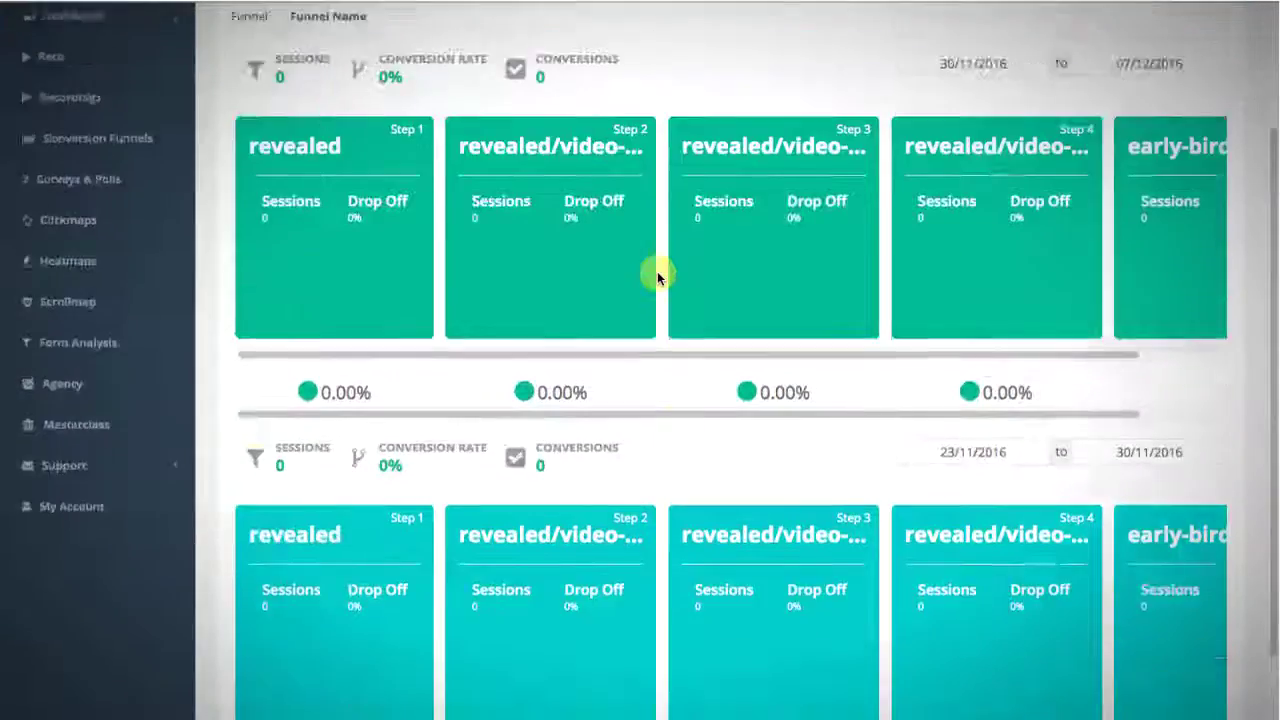
{"action": "scroll", "coordinate": [657, 273], "scroll_direction": "down", "scroll_amount": 2}
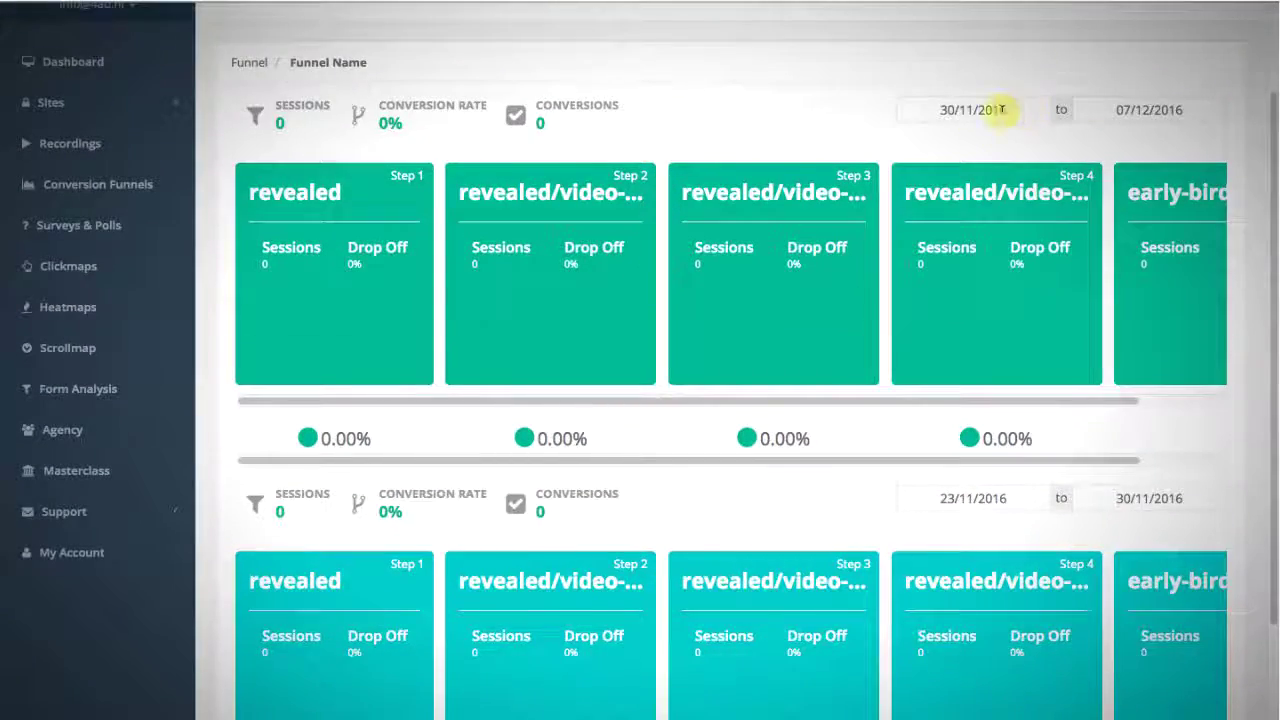
{"action": "scroll", "coordinate": [329, 391], "scroll_direction": "down", "scroll_amount": 1}
{"action": "scroll", "coordinate": [329, 391], "scroll_direction": "right", "scroll_amount": 3}
{"action": "scroll", "coordinate": [328, 390], "scroll_direction": "left", "scroll_amount": 3}
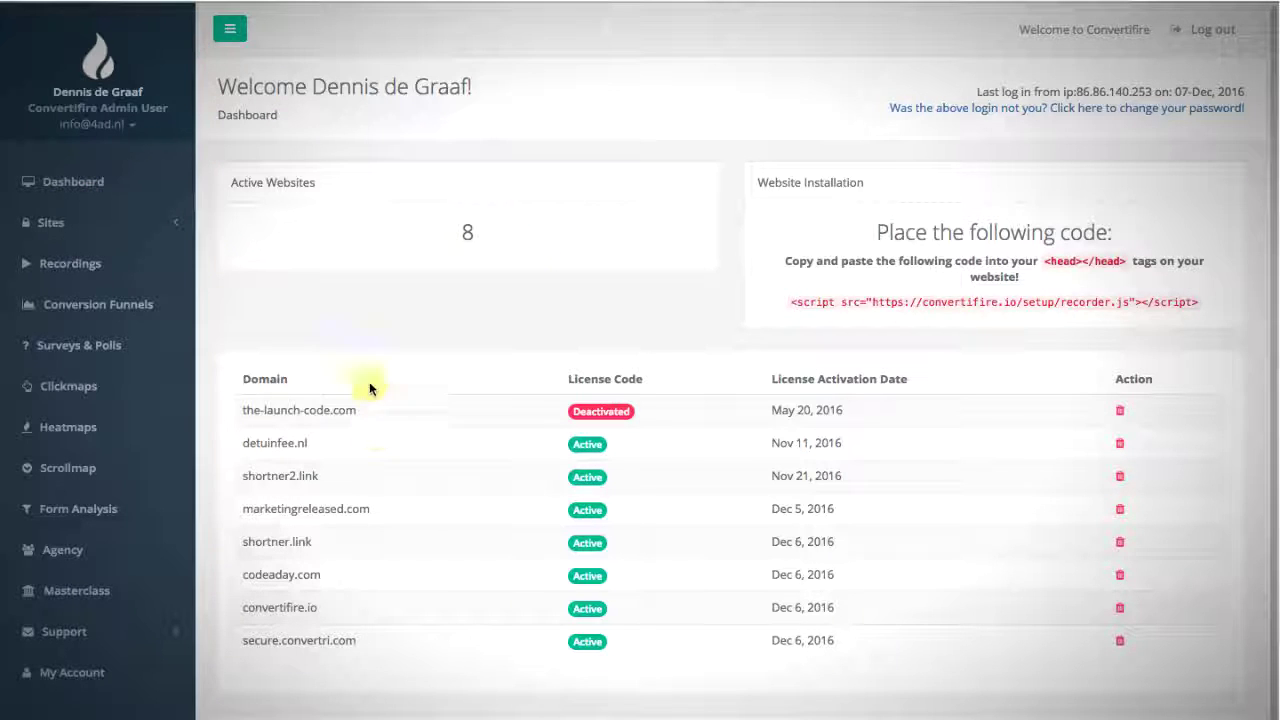
{"action": "left_click", "coordinate": [104, 354]}
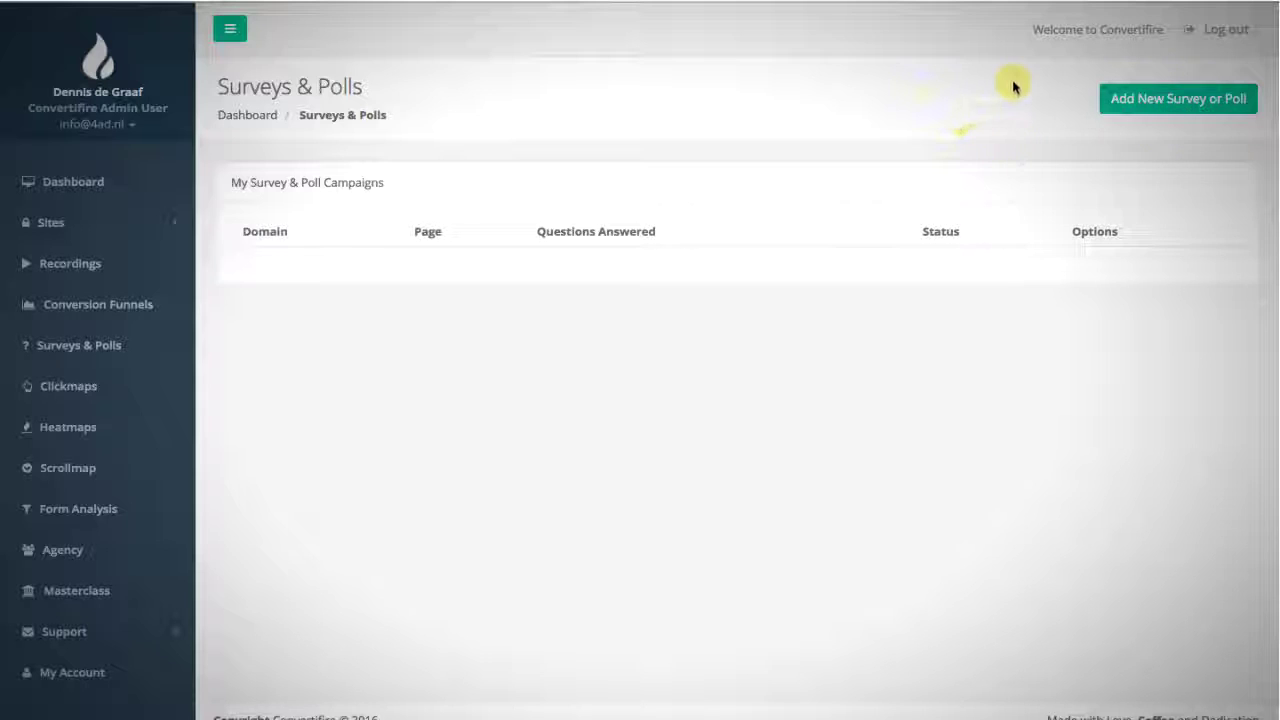
{"action": "left_click", "coordinate": [1177, 96]}
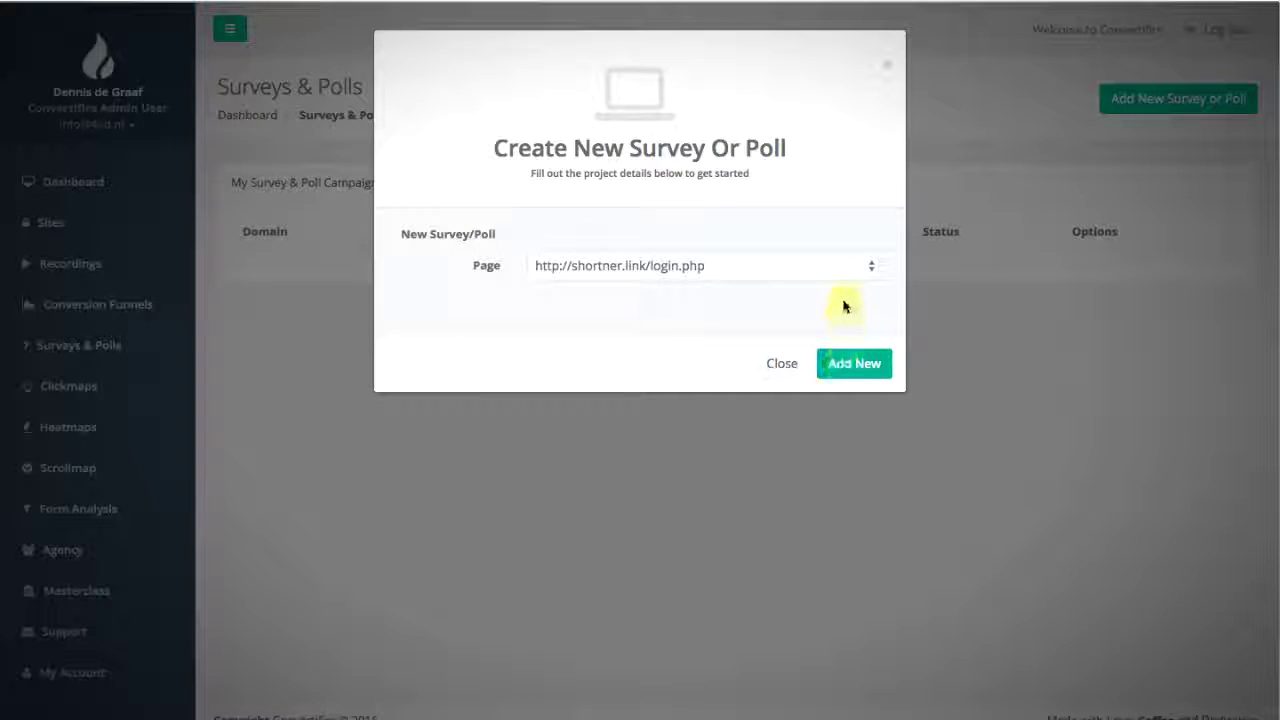
{"action": "left_click", "coordinate": [832, 266]}
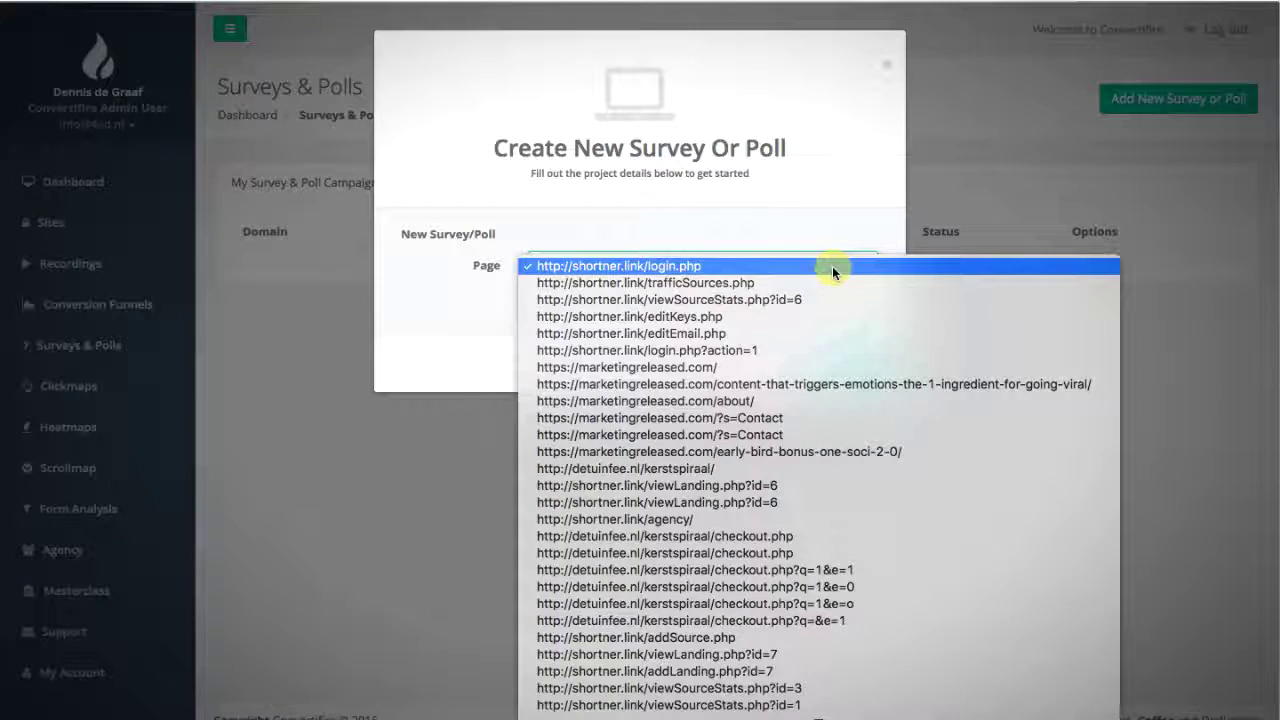
{"action": "scroll", "coordinate": [845, 297], "scroll_direction": "down", "scroll_amount": 6}
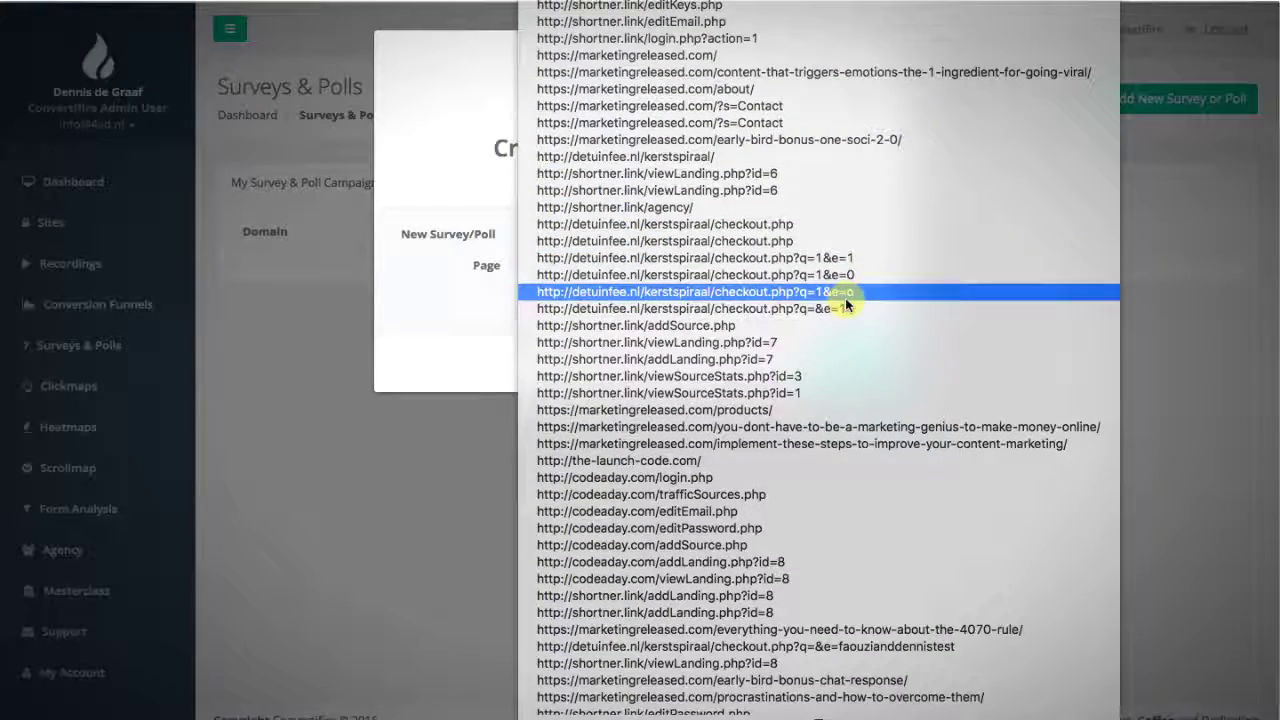
{"action": "left_click", "coordinate": [477, 280]}
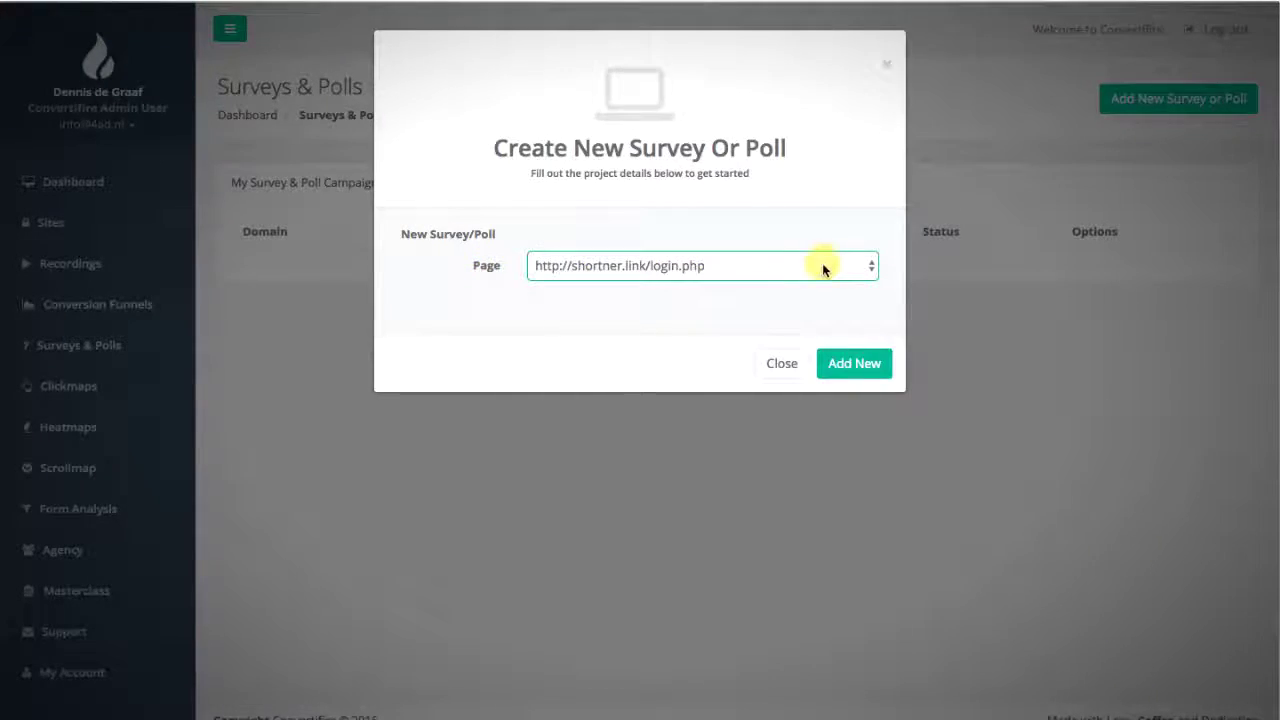
{"action": "left_click", "coordinate": [840, 364]}
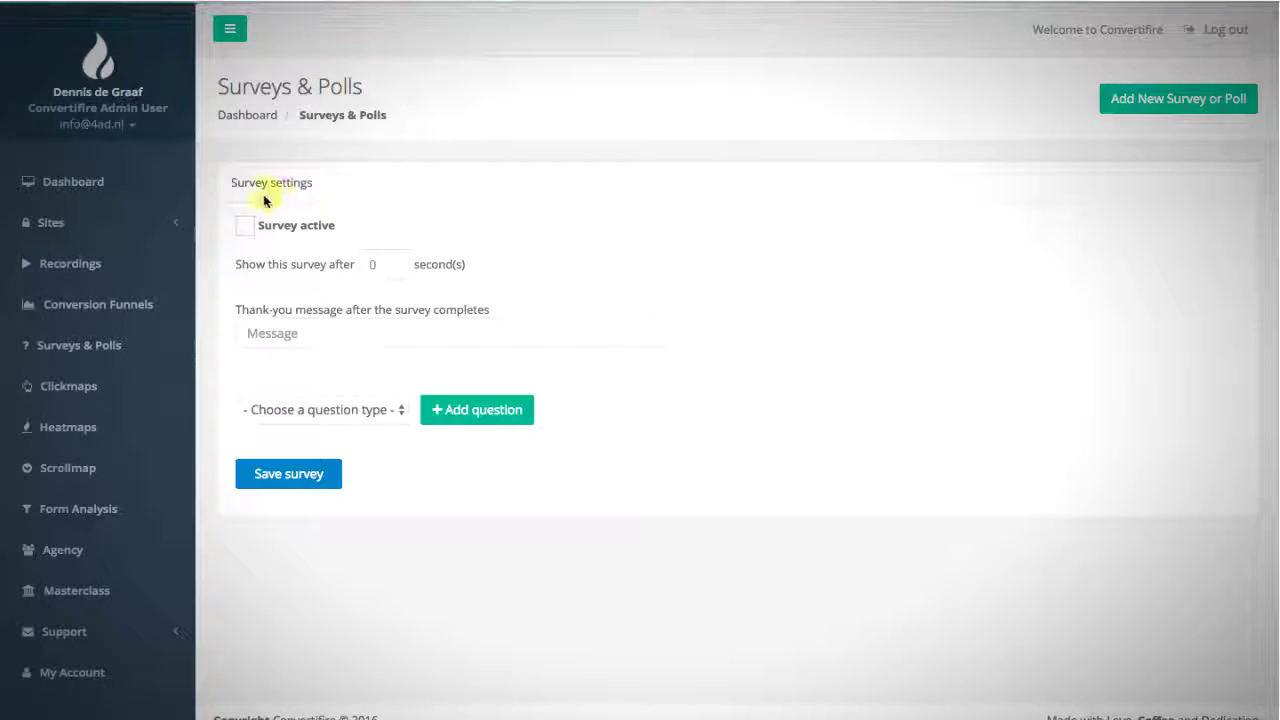
Activate the survey and set its thank-you message to "Thank you!".
{"action": "left_click", "coordinate": [245, 225]}
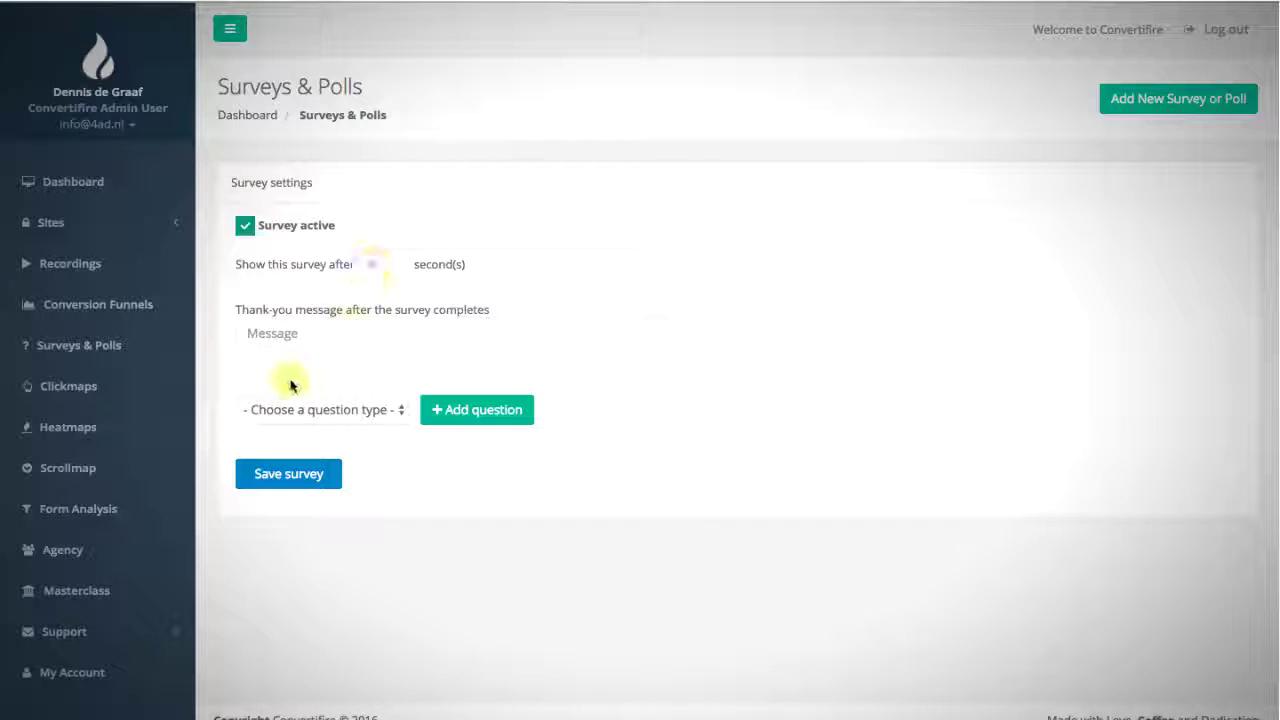
{"action": "left_click", "coordinate": [298, 336]}
{"action": "type", "text": "Thank you!"}
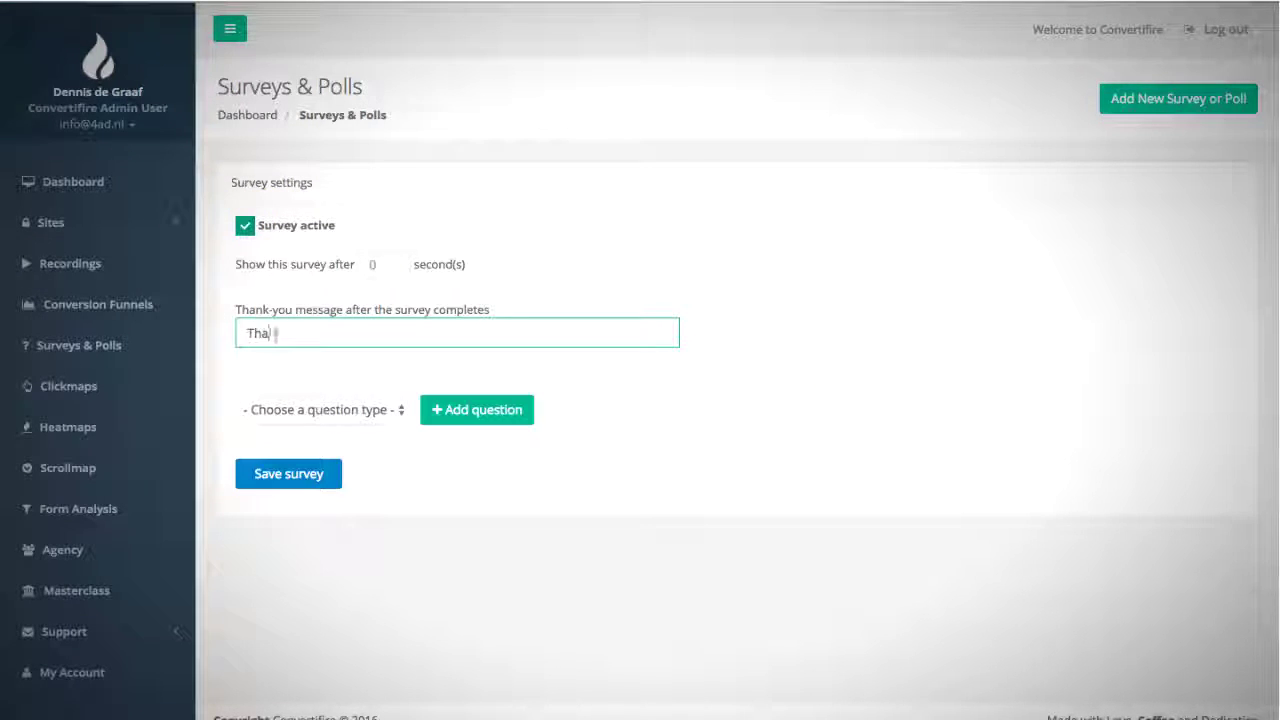
Add a One choice question to the survey asking "Do you like it so far?".
{"action": "left_click", "coordinate": [266, 410]}
{"action": "left_click", "coordinate": [335, 442]}
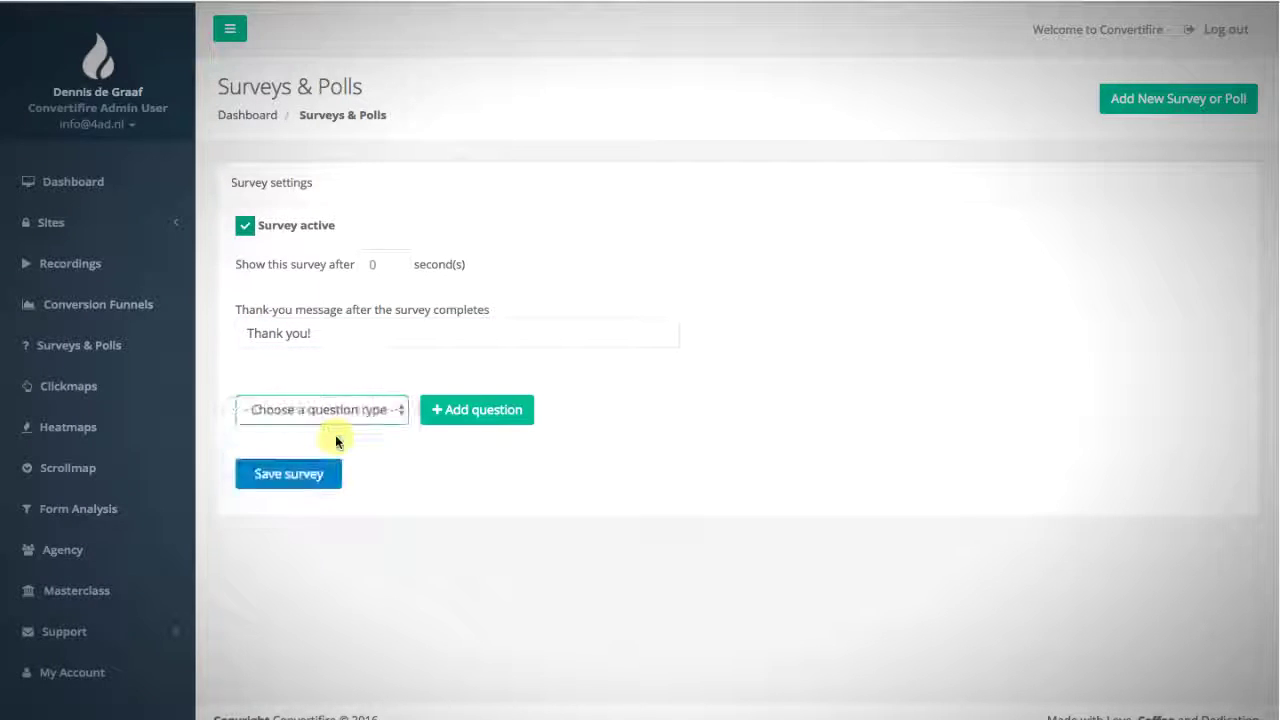
{"action": "left_click", "coordinate": [516, 410]}
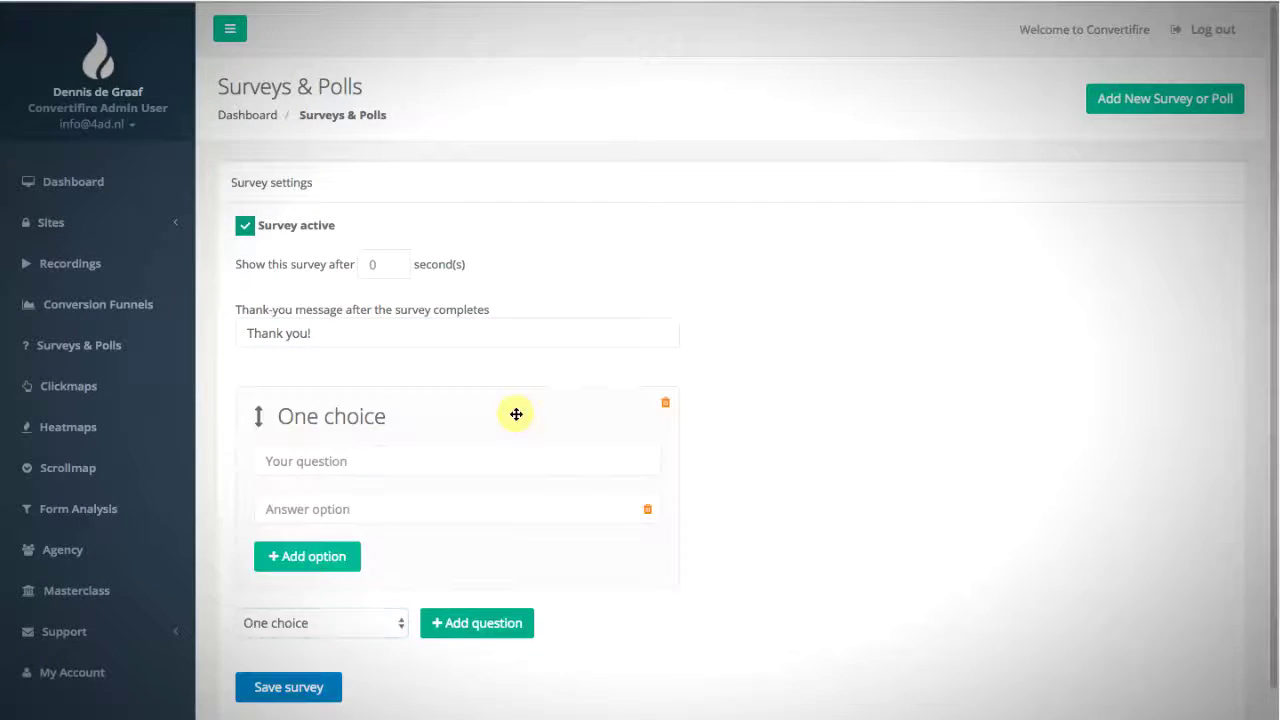
{"action": "left_click", "coordinate": [371, 460]}
{"action": "type", "text": "Do"}
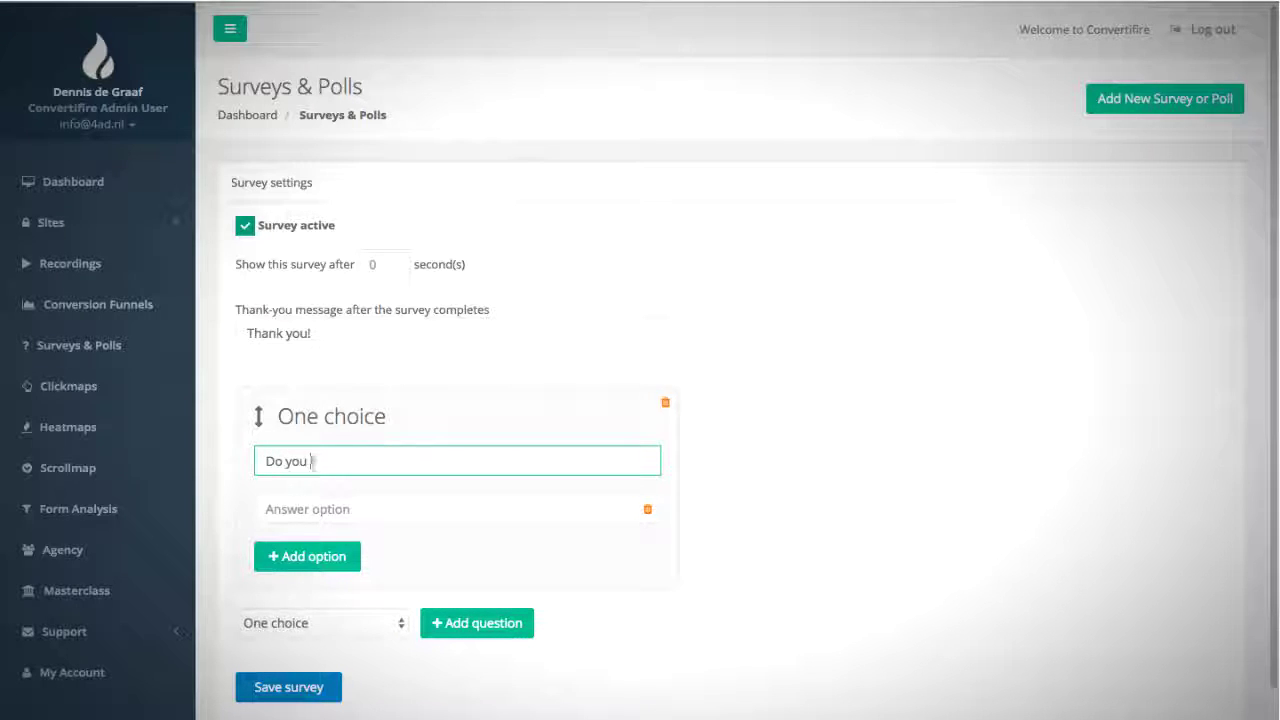
{"action": "type", "text": " you like it so far?"}
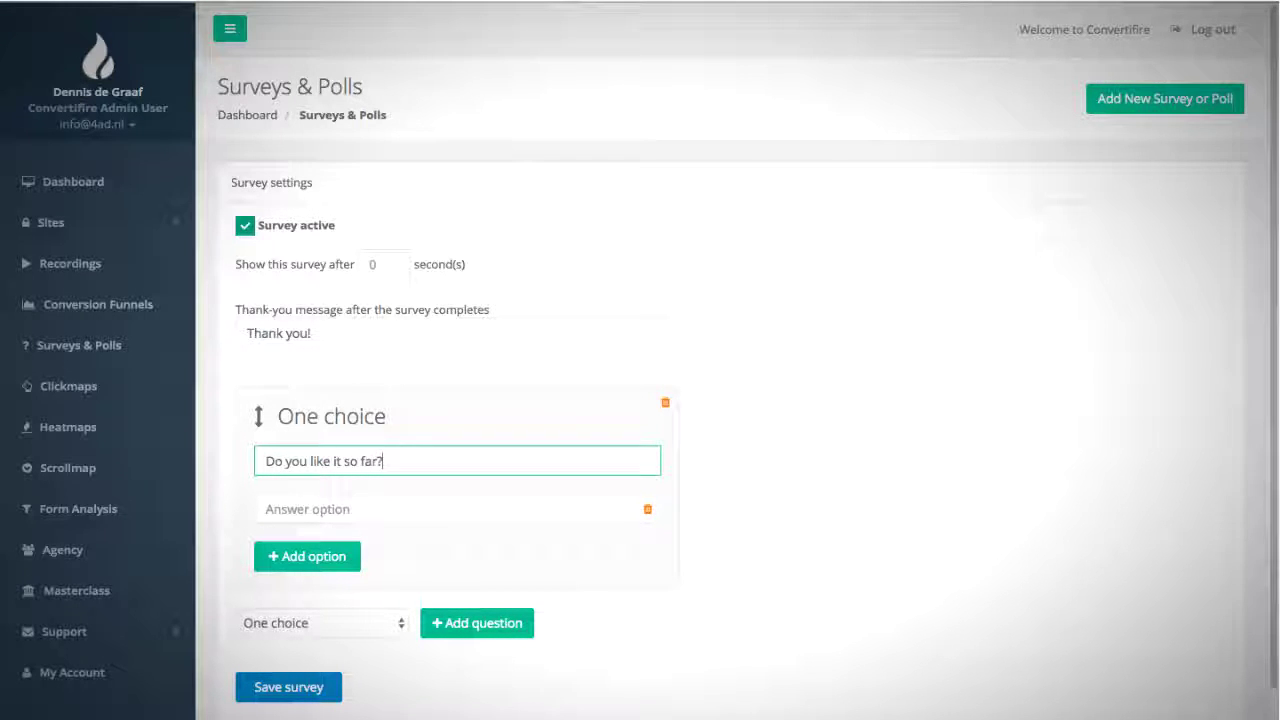
Give the question the answer options Yes and No, and save the survey.
{"action": "left_click", "coordinate": [386, 511]}
{"action": "type", "text": "Y"}
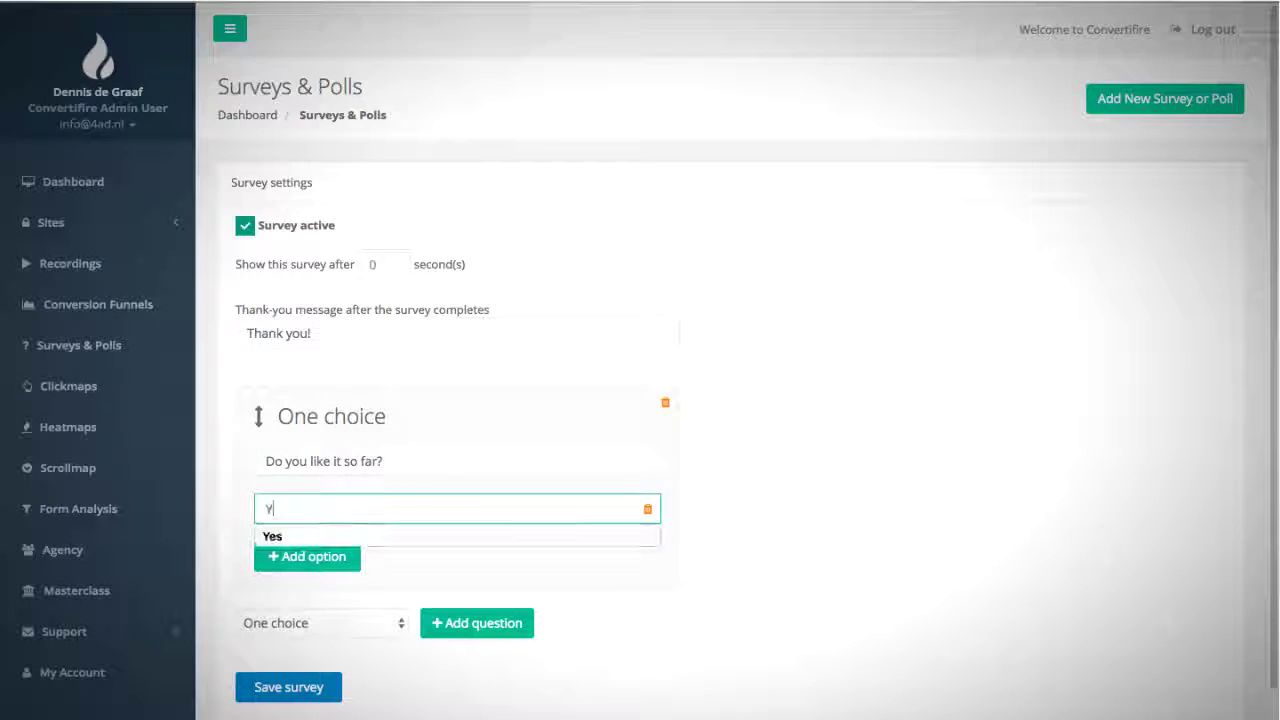
{"action": "type", "text": "es"}
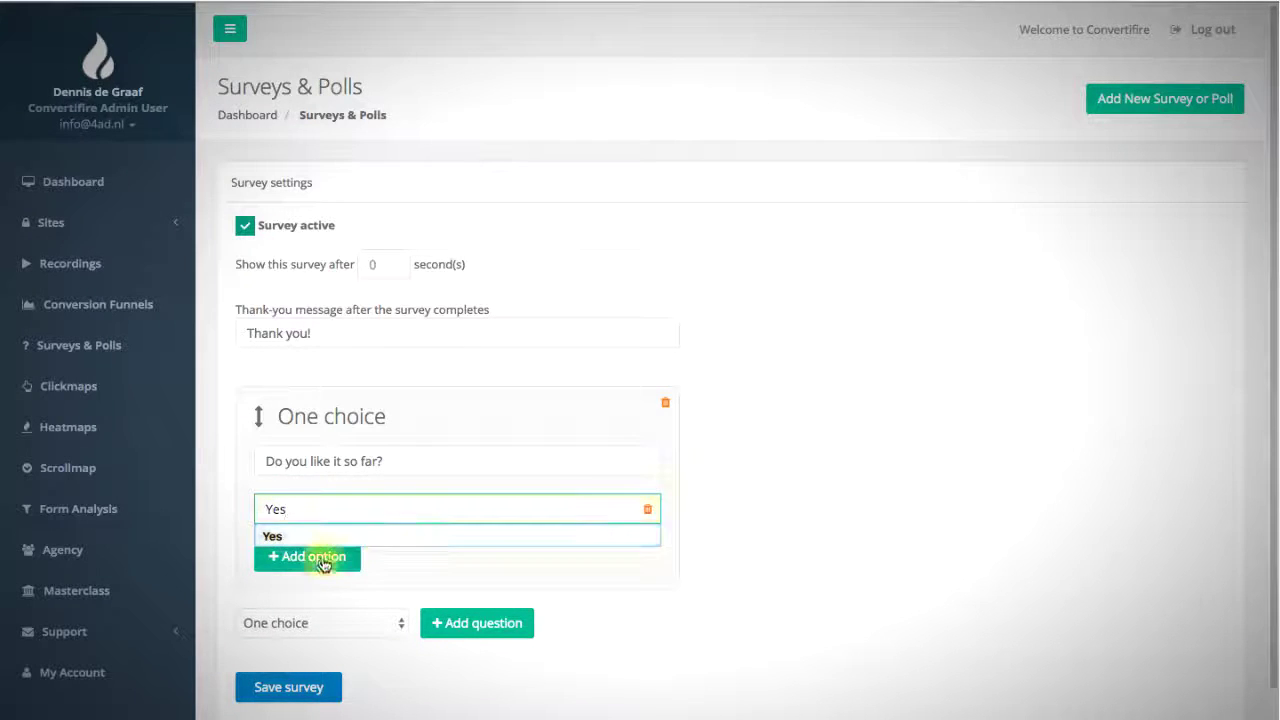
{"action": "left_click", "coordinate": [323, 563]}
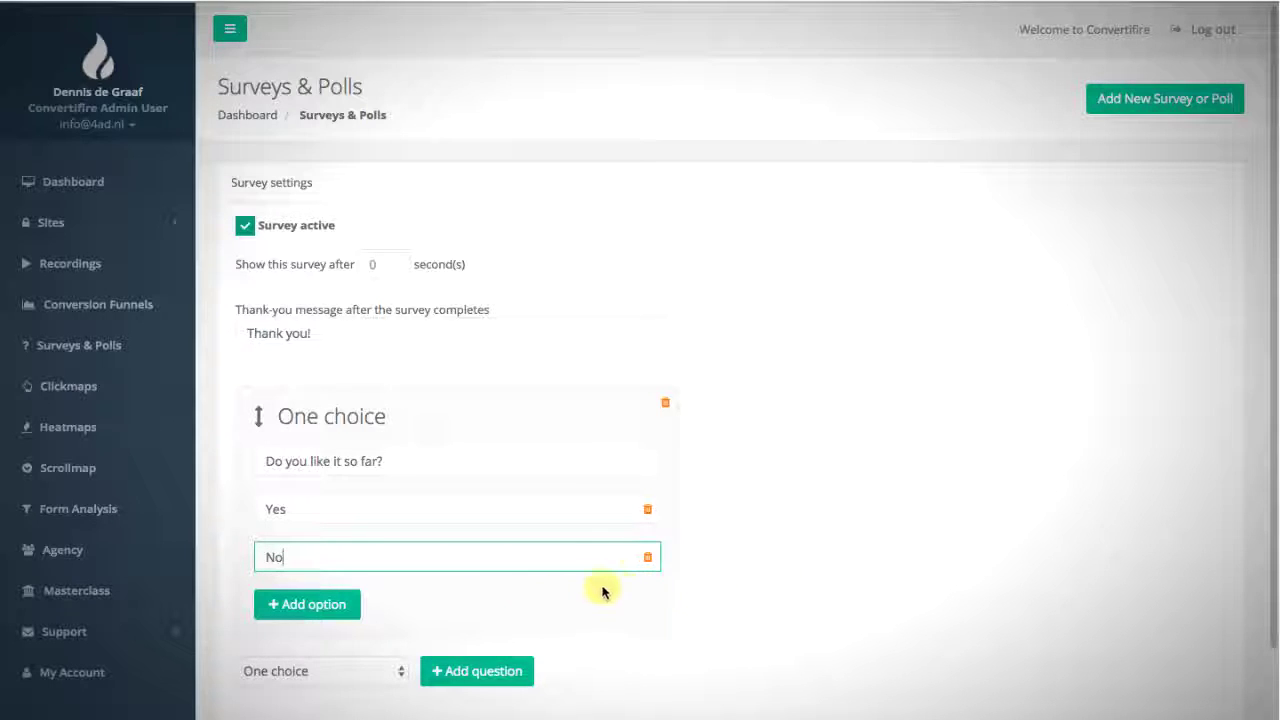
{"action": "scroll", "coordinate": [473, 650], "scroll_direction": "down", "scroll_amount": 2}
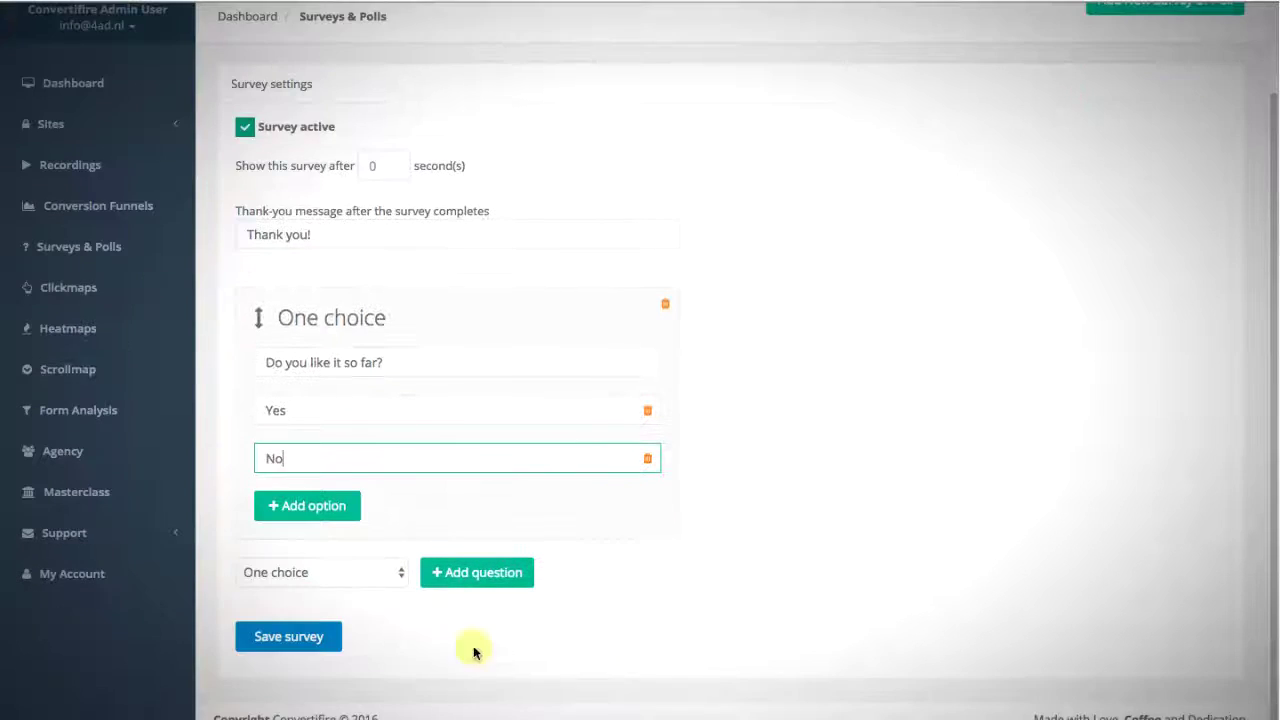
{"action": "left_click", "coordinate": [293, 650]}
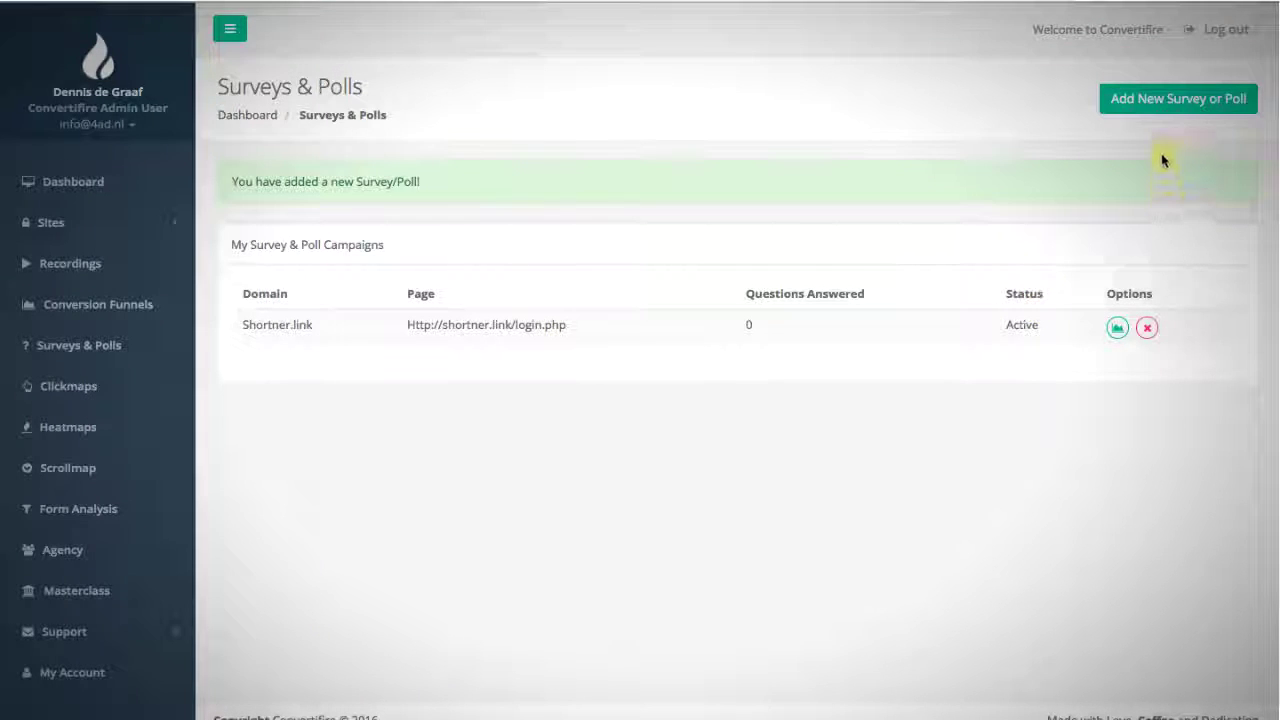
{"action": "left_click", "coordinate": [1134, 96]}
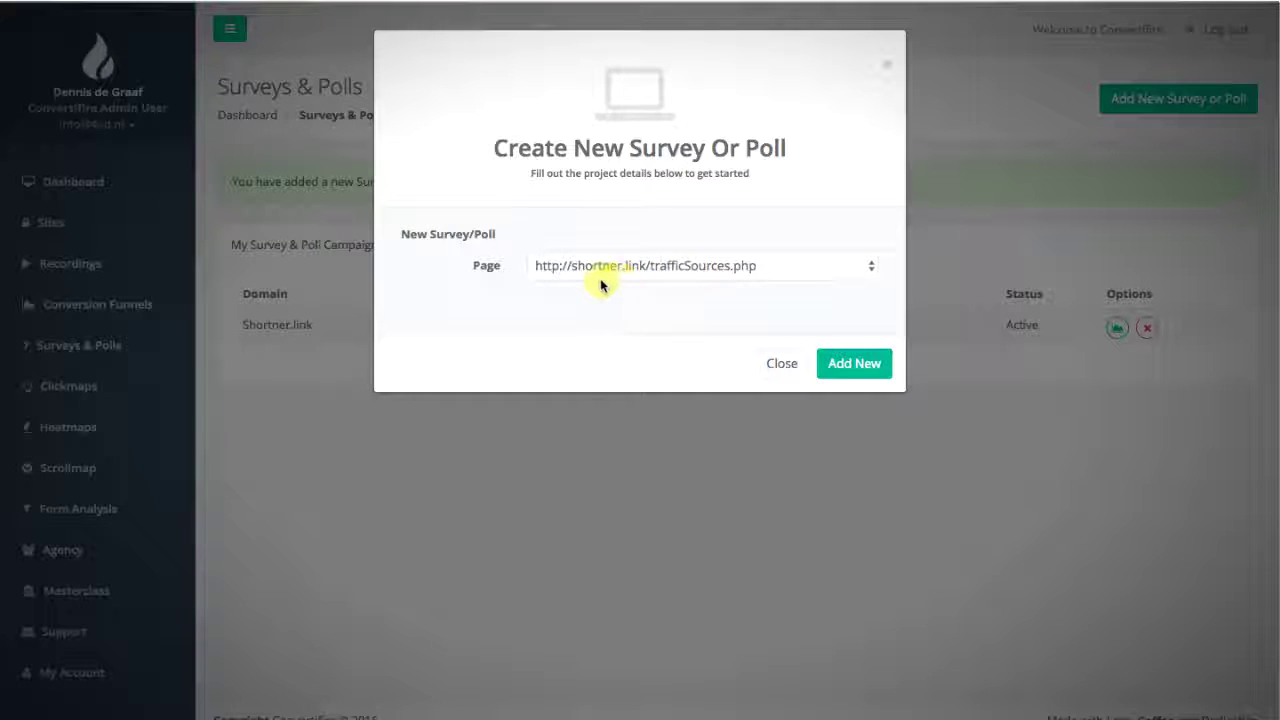
{"action": "left_click", "coordinate": [838, 365]}
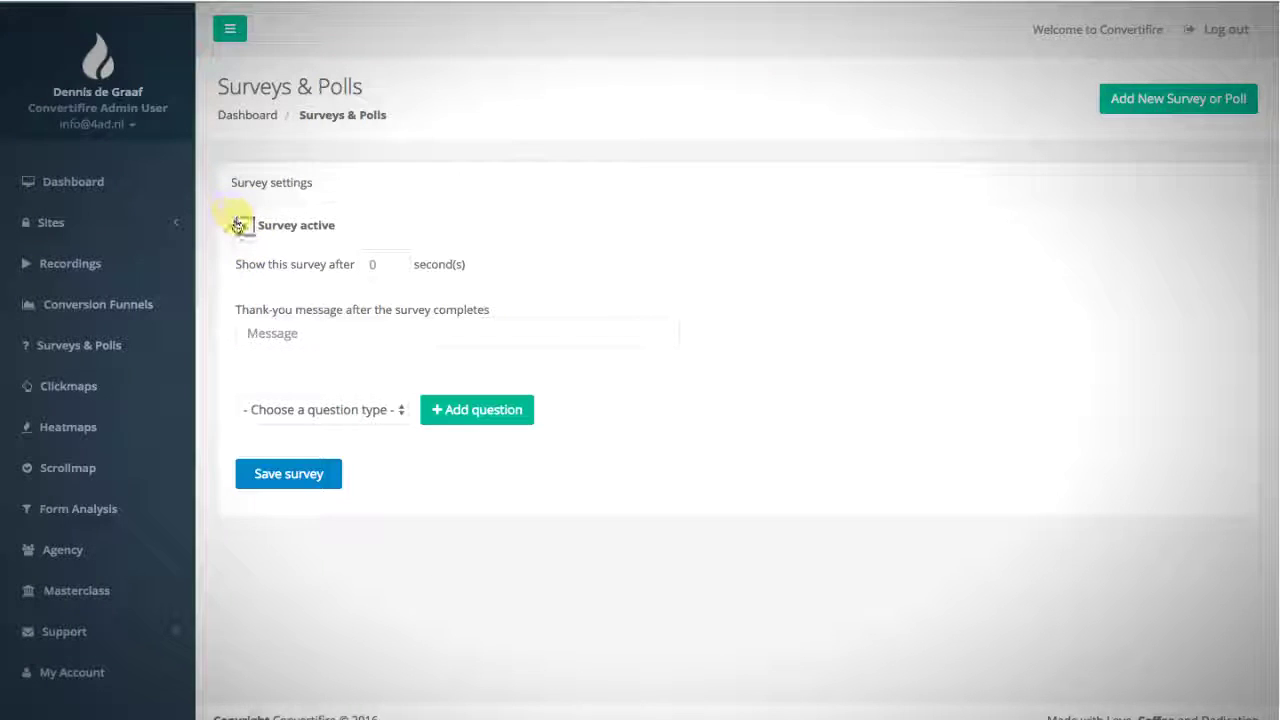
Activate the trafficSources.php survey and set its thank-you message to "Thank you".
{"action": "left_click", "coordinate": [245, 224]}
{"action": "left_click", "coordinate": [262, 332]}
{"action": "type", "text": "T"}
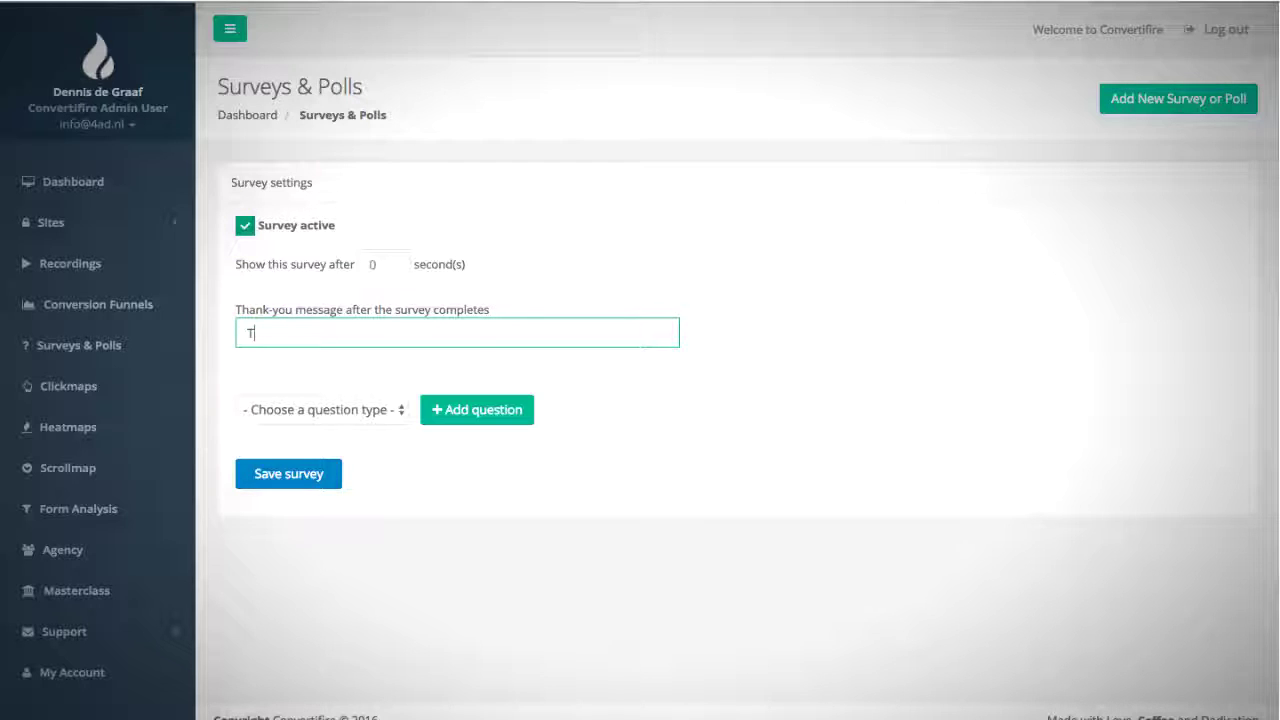
{"action": "type", "text": "hank you"}
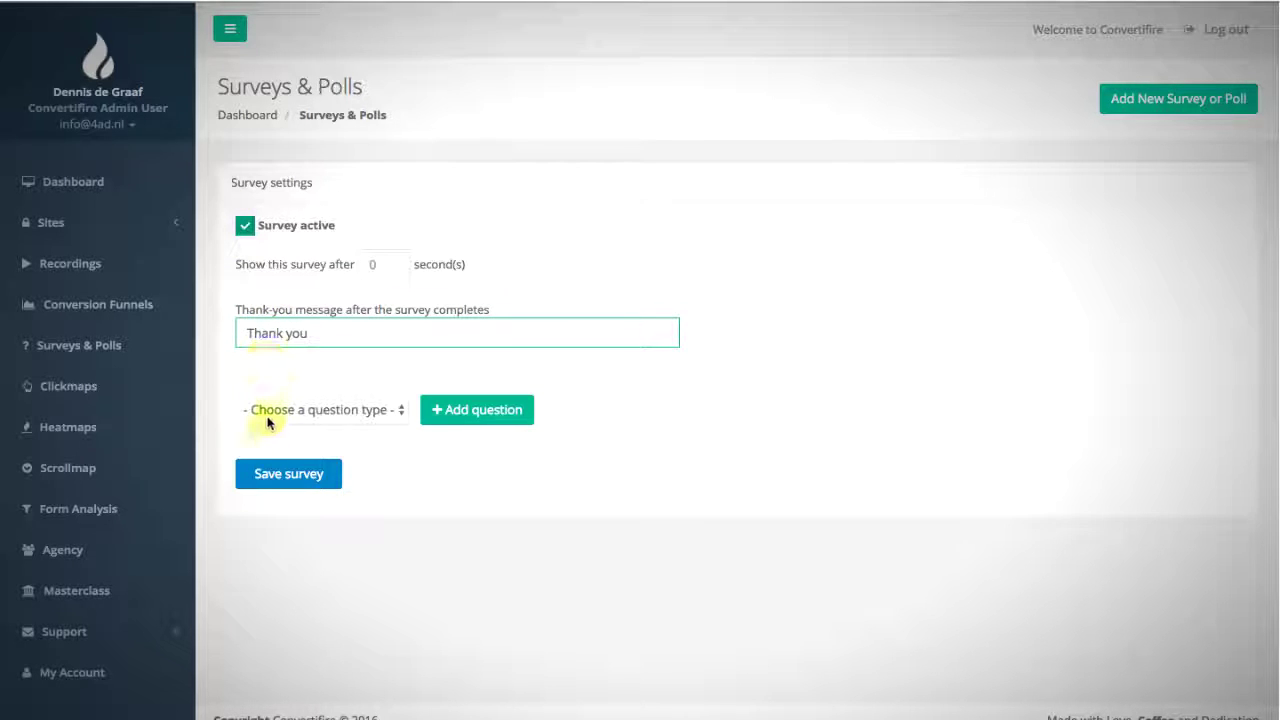
Add an Open question to the survey asking "Do you like this software so far?".
{"action": "left_click", "coordinate": [322, 409]}
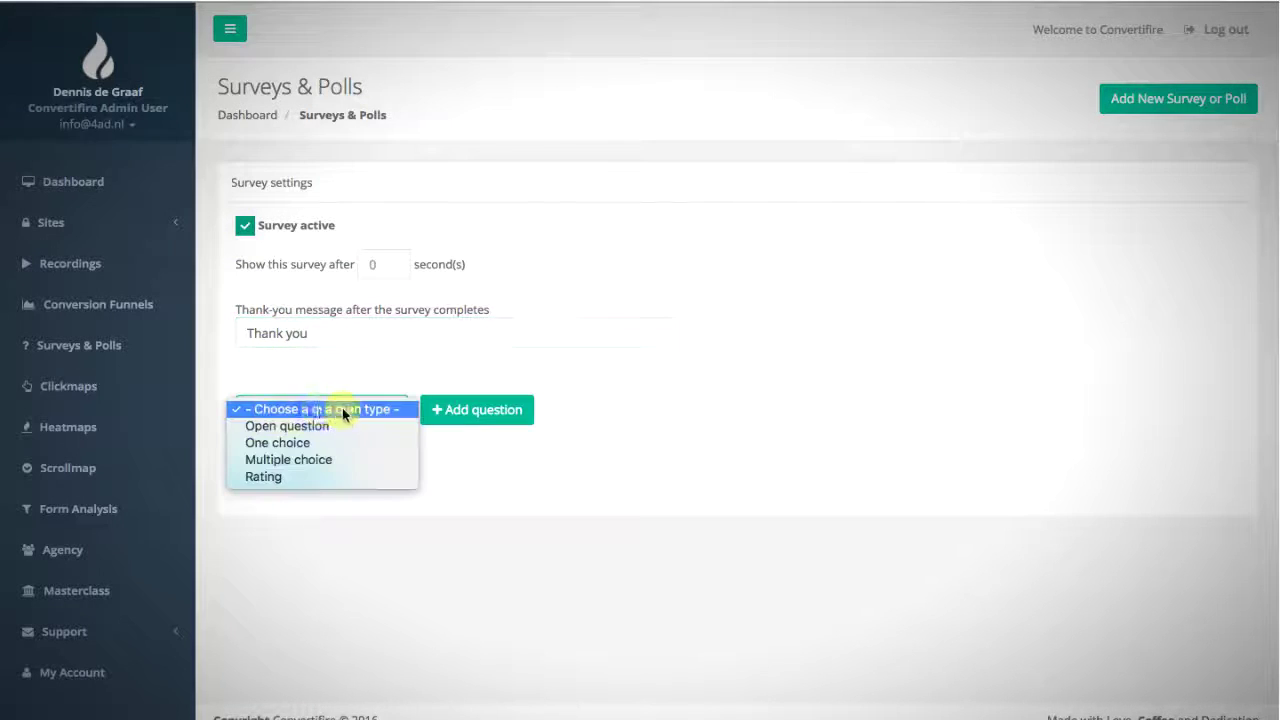
{"action": "left_click", "coordinate": [336, 459]}
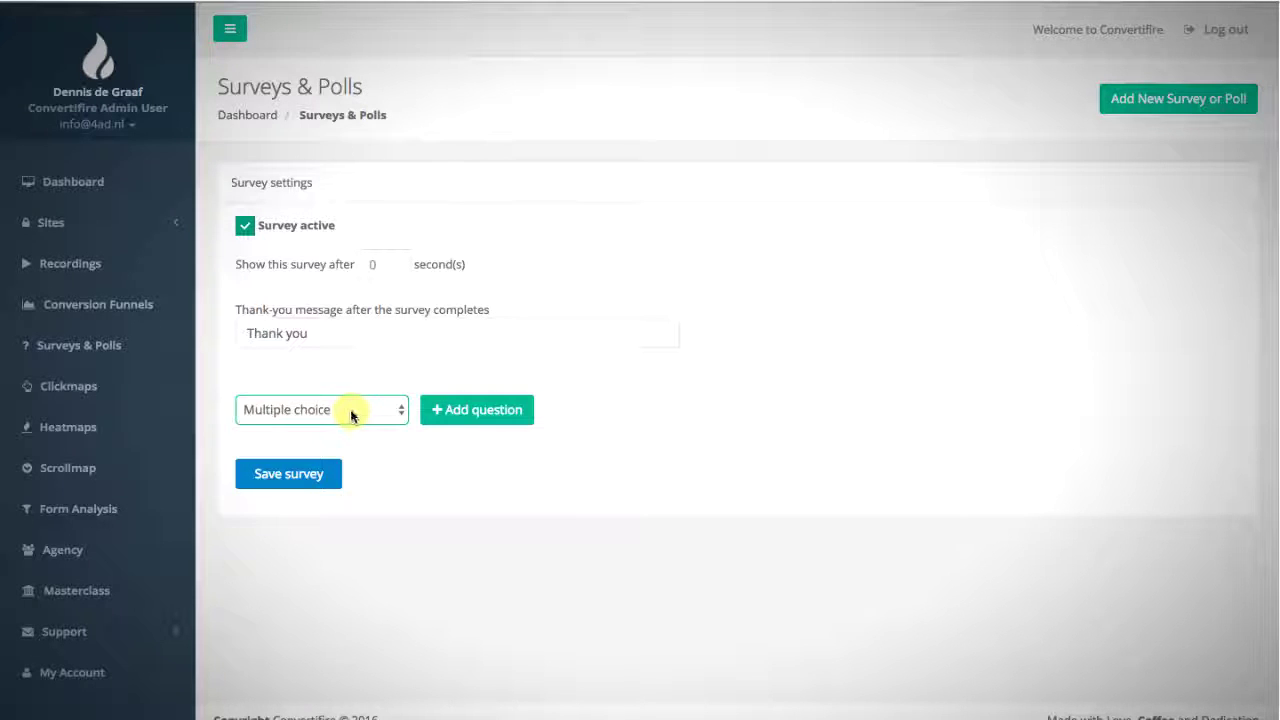
{"action": "left_click", "coordinate": [350, 409]}
{"action": "left_click", "coordinate": [318, 378]}
{"action": "left_click", "coordinate": [495, 418]}
{"action": "left_click", "coordinate": [333, 453]}
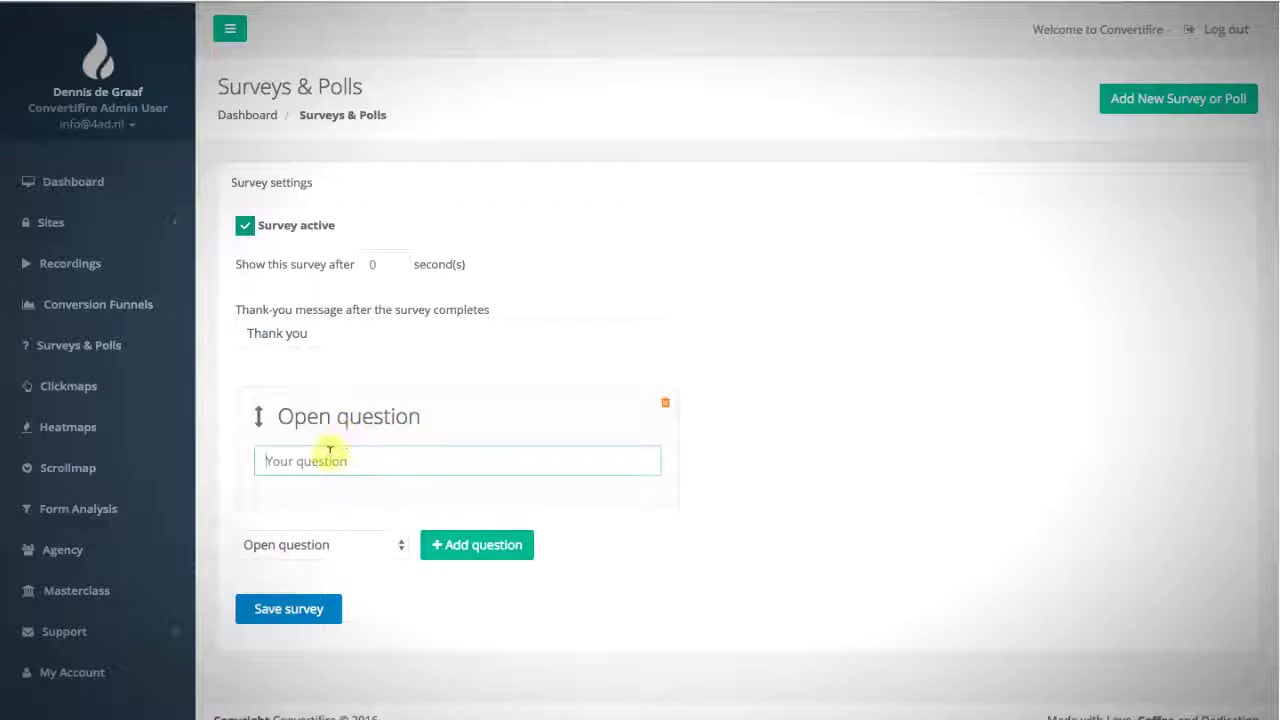
{"action": "type", "text": "D"}
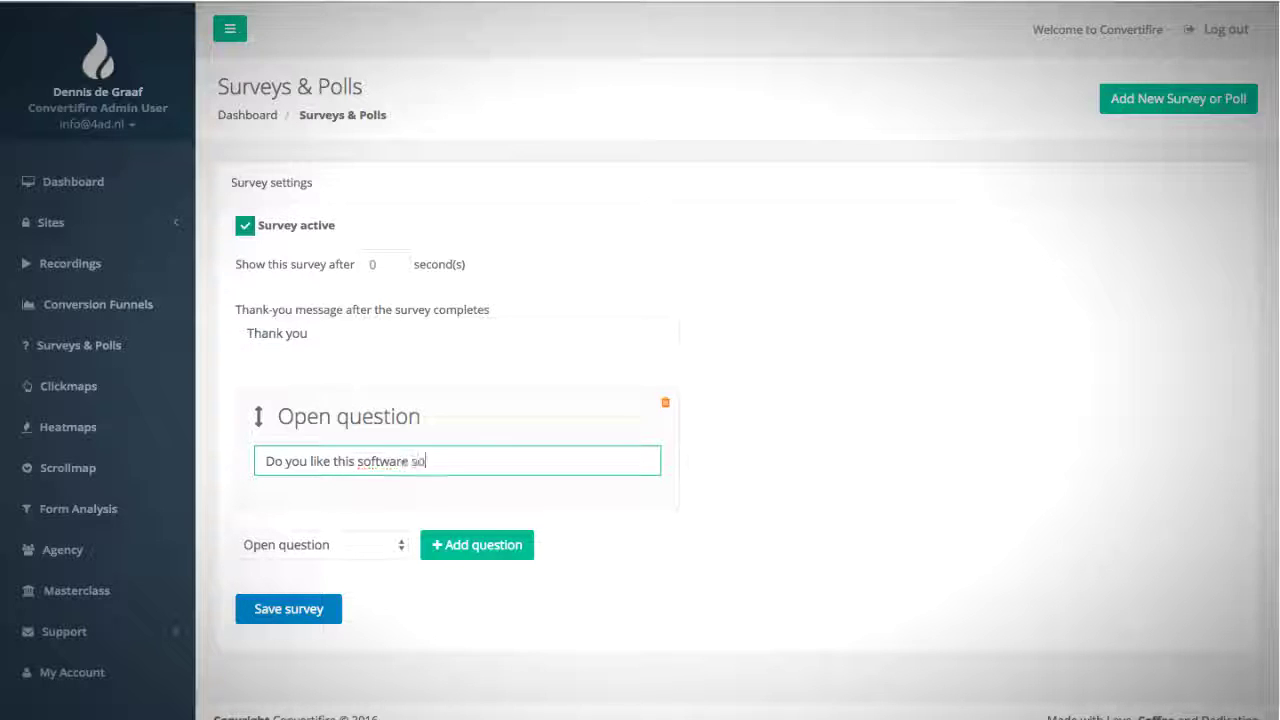
{"action": "left_click", "coordinate": [446, 544]}
{"action": "scroll", "coordinate": [446, 543], "scroll_direction": "down", "scroll_amount": 1}
{"action": "left_click", "coordinate": [363, 522]}
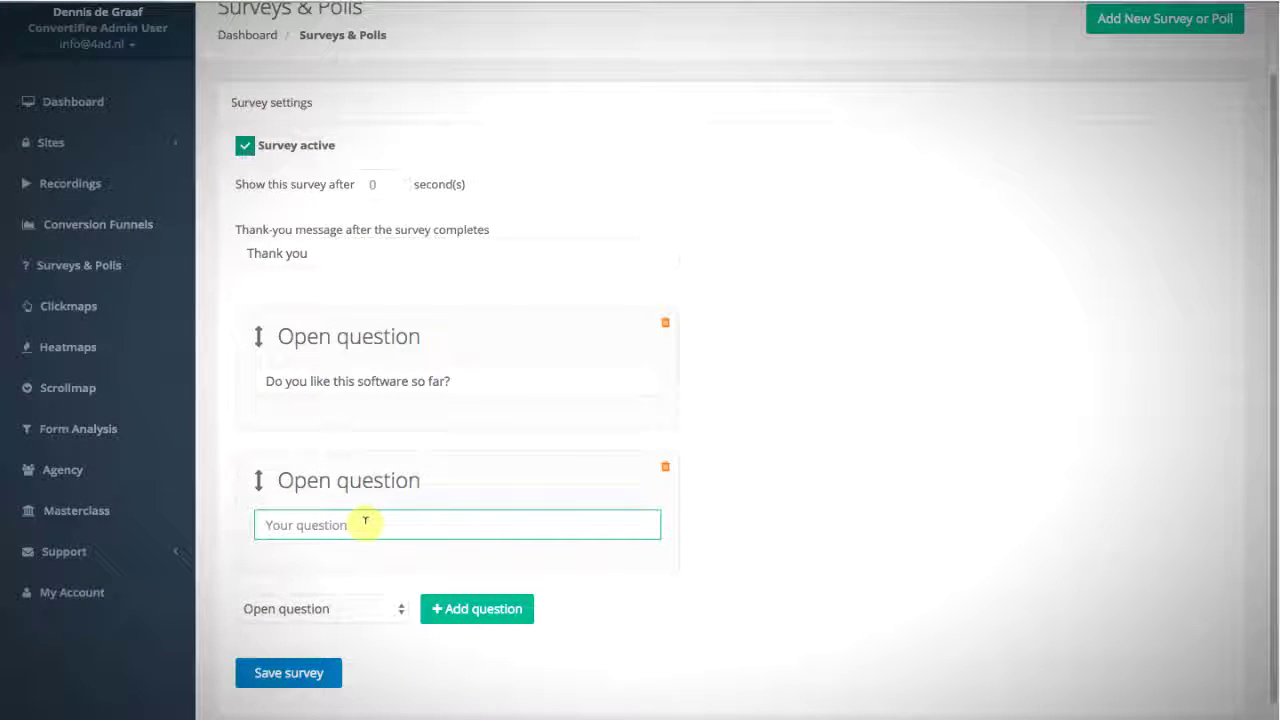
{"action": "left_click", "coordinate": [665, 466]}
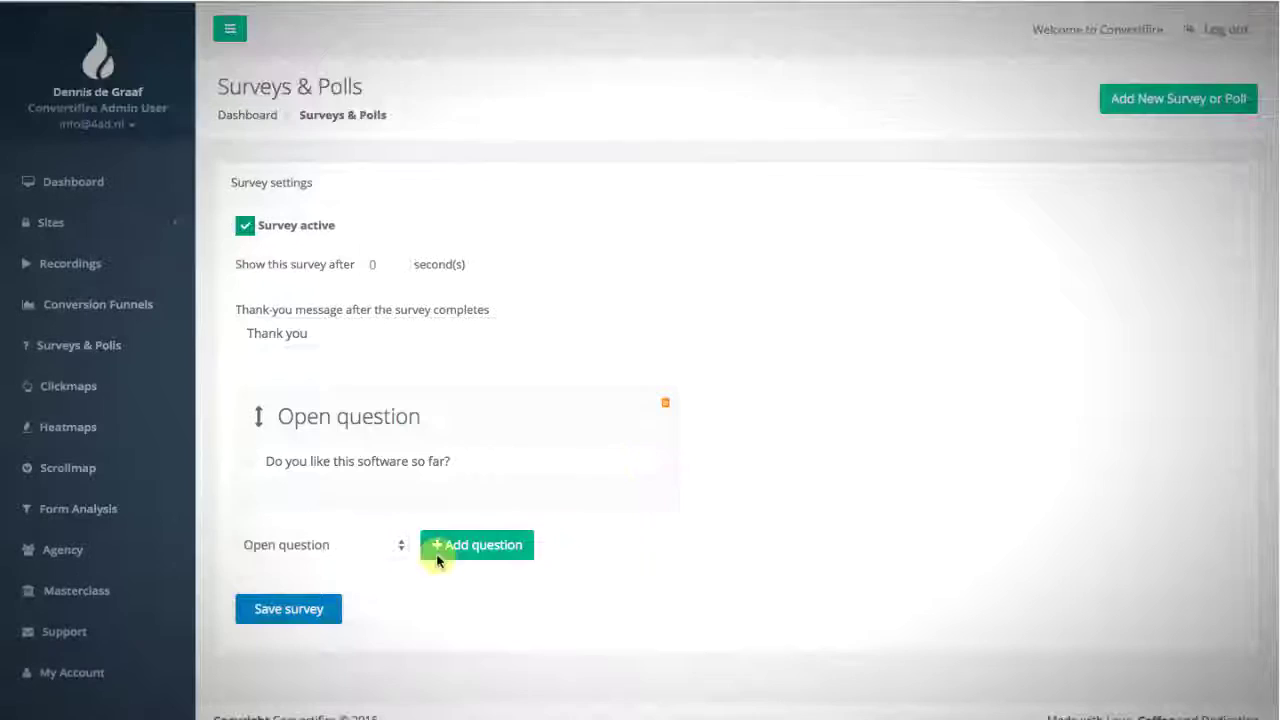
Add a Rating question reading "Please rate your experience!" with a scale of 1 to 5.
{"action": "left_click", "coordinate": [349, 544]}
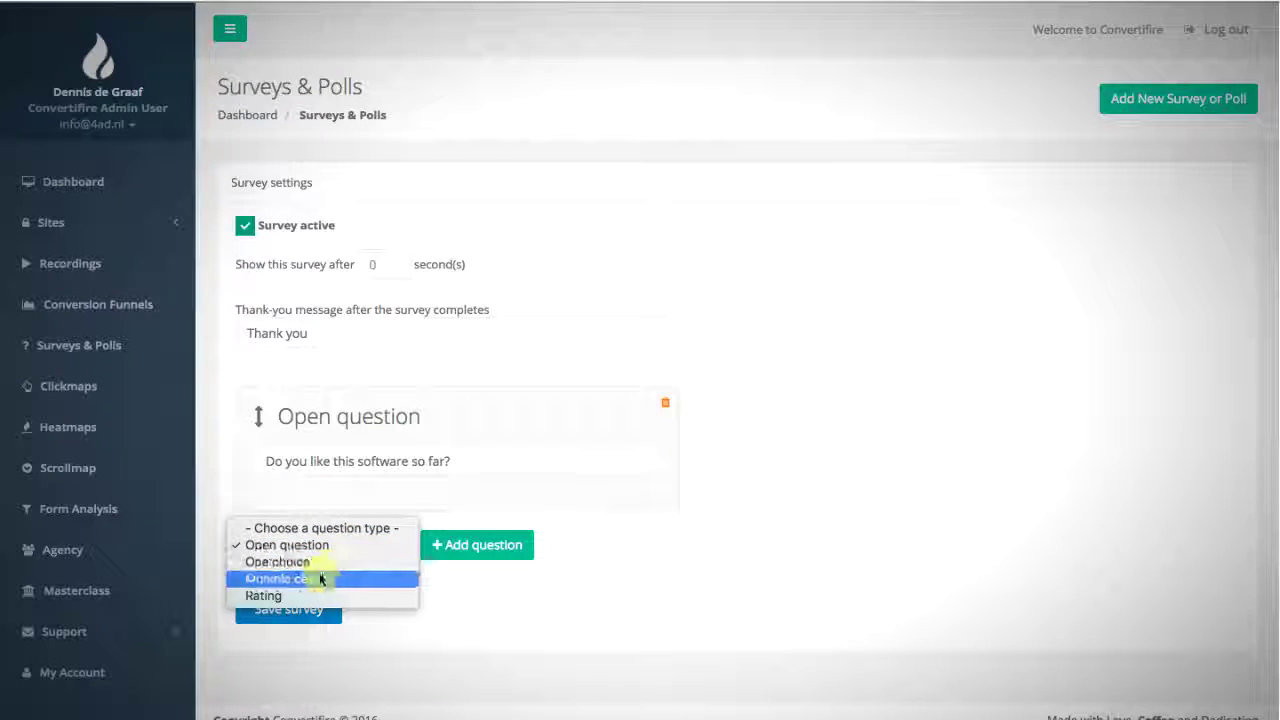
{"action": "left_click", "coordinate": [304, 594]}
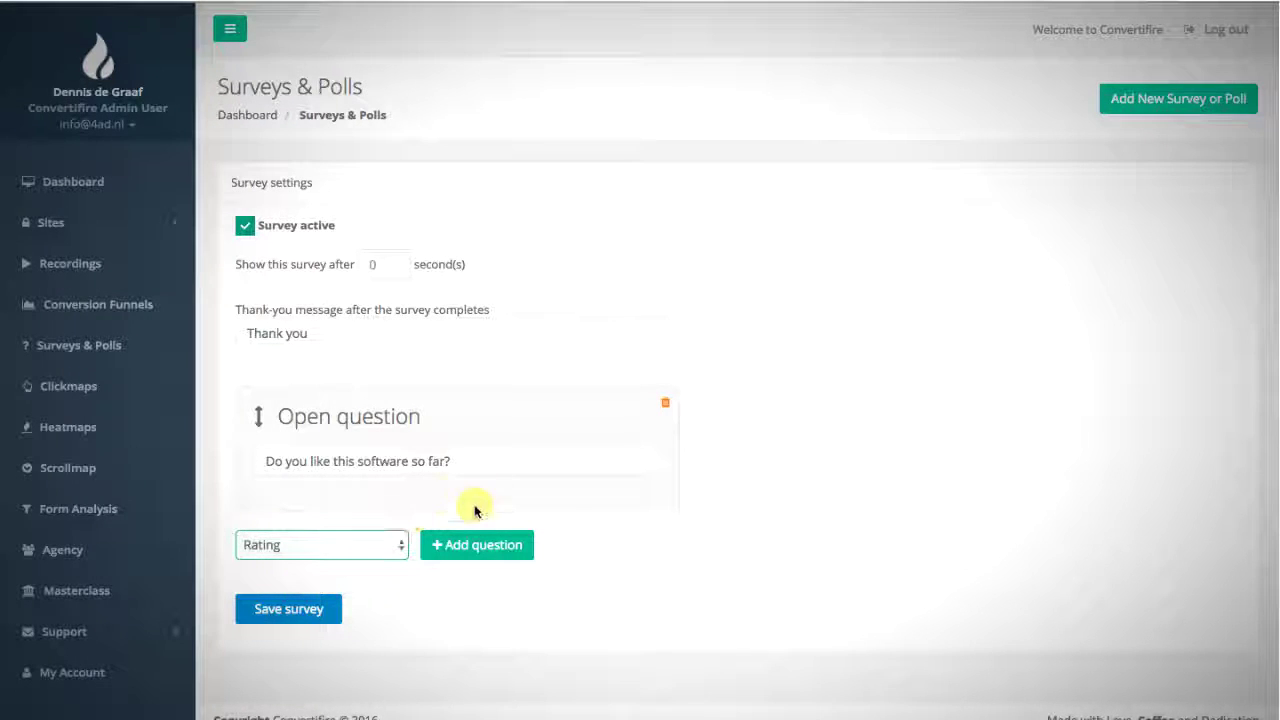
{"action": "left_click", "coordinate": [445, 544]}
{"action": "left_click", "coordinate": [352, 605]}
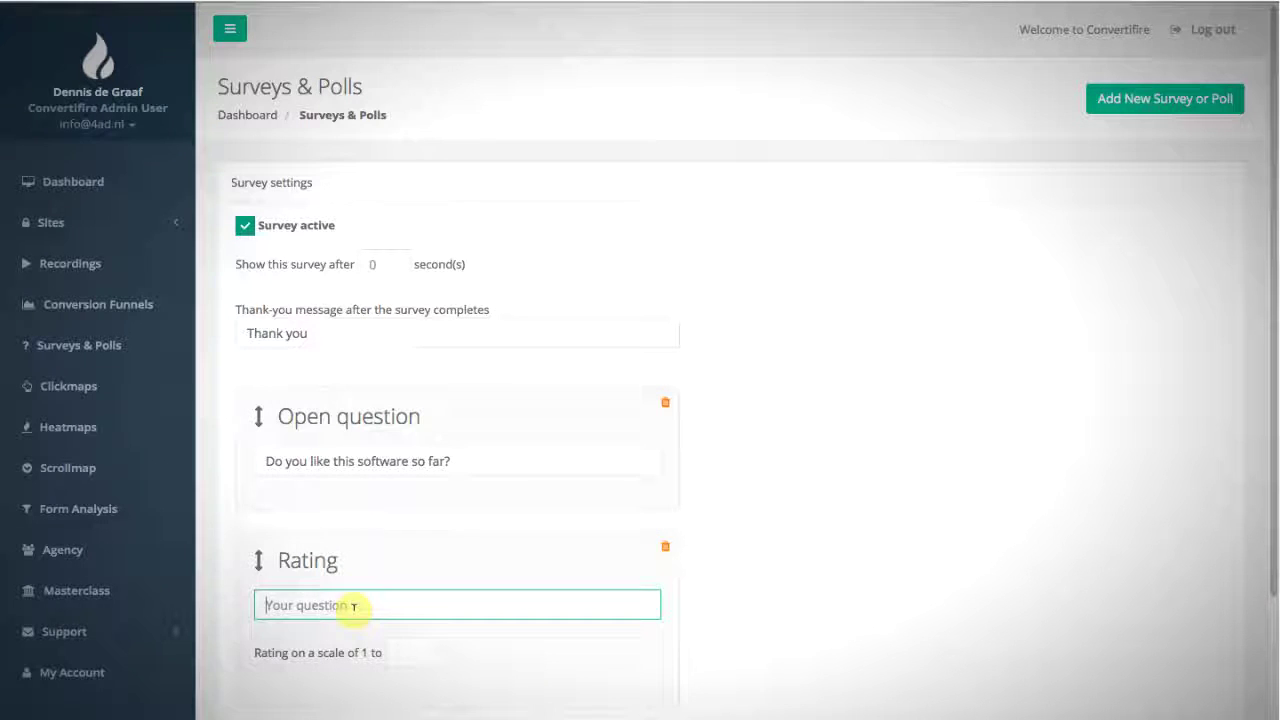
{"action": "type", "text": "Please rate your experience!"}
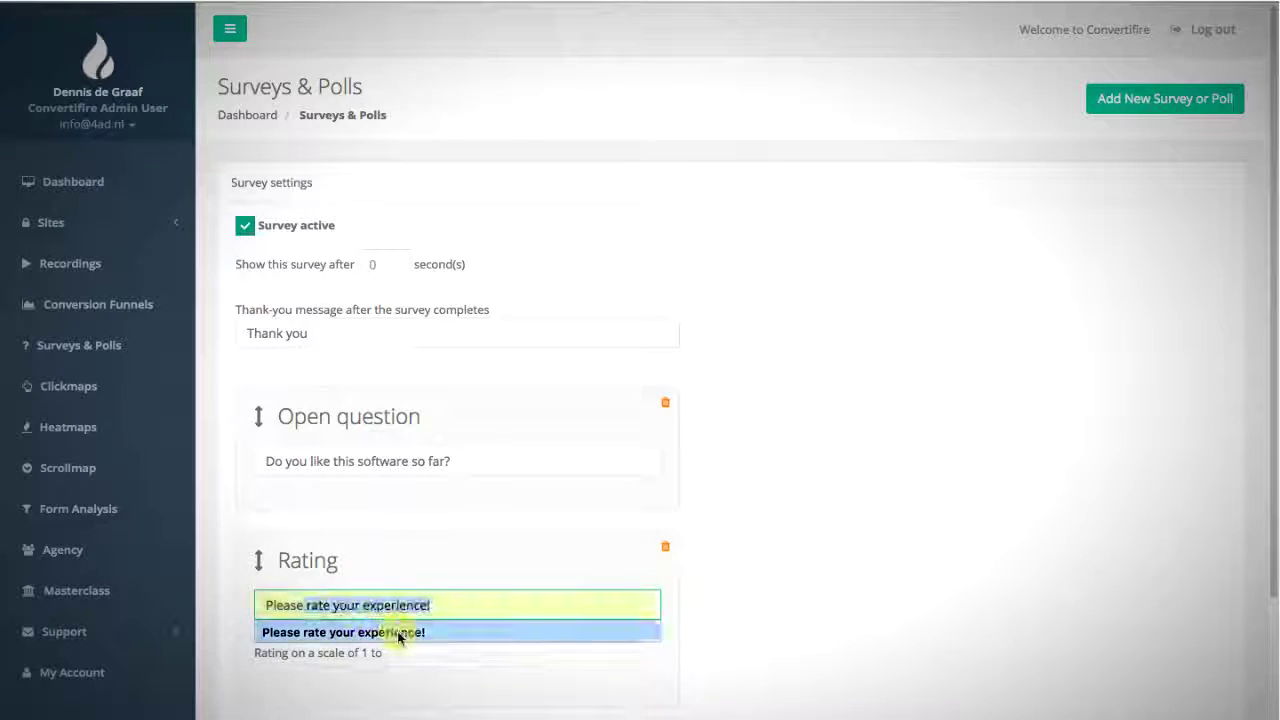
{"action": "left_click", "coordinate": [400, 633]}
{"action": "left_click", "coordinate": [402, 650]}
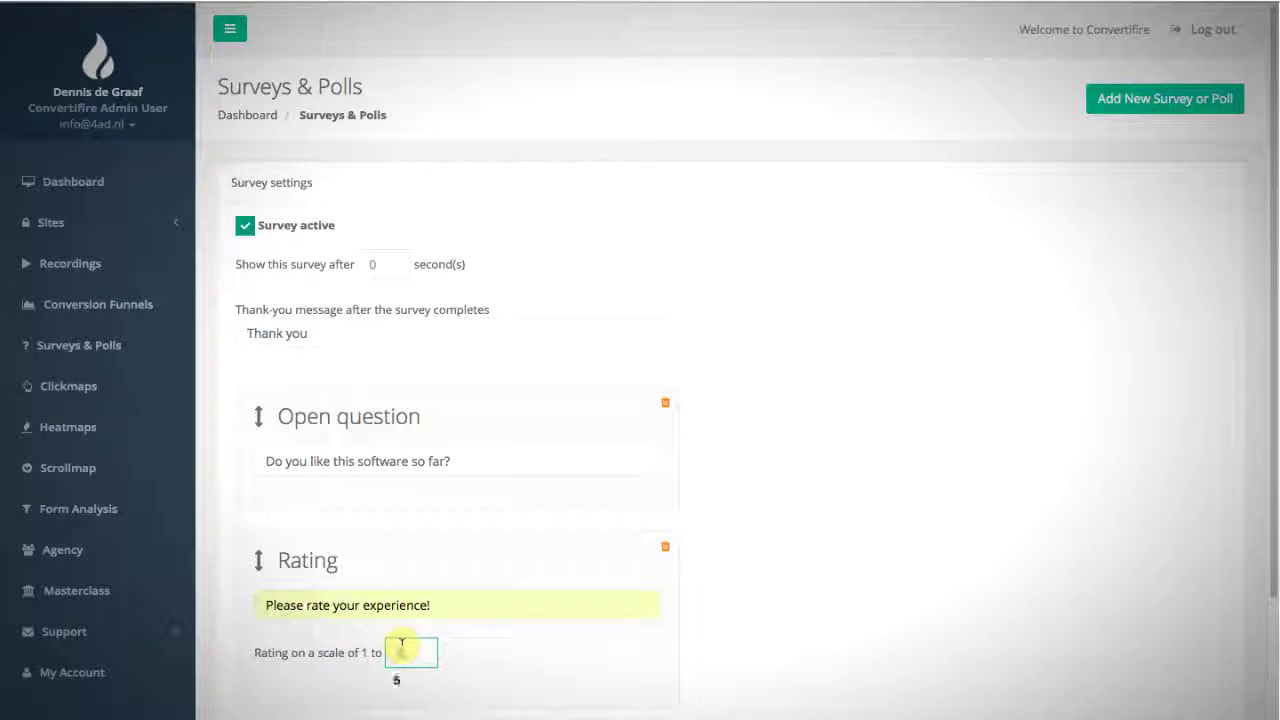
{"action": "type", "text": "5"}
{"action": "left_click", "coordinate": [503, 657]}
Add a One choice question to the survey asking "Was the login process easy?".
{"action": "scroll", "coordinate": [728, 583], "scroll_direction": "down", "scroll_amount": 2}
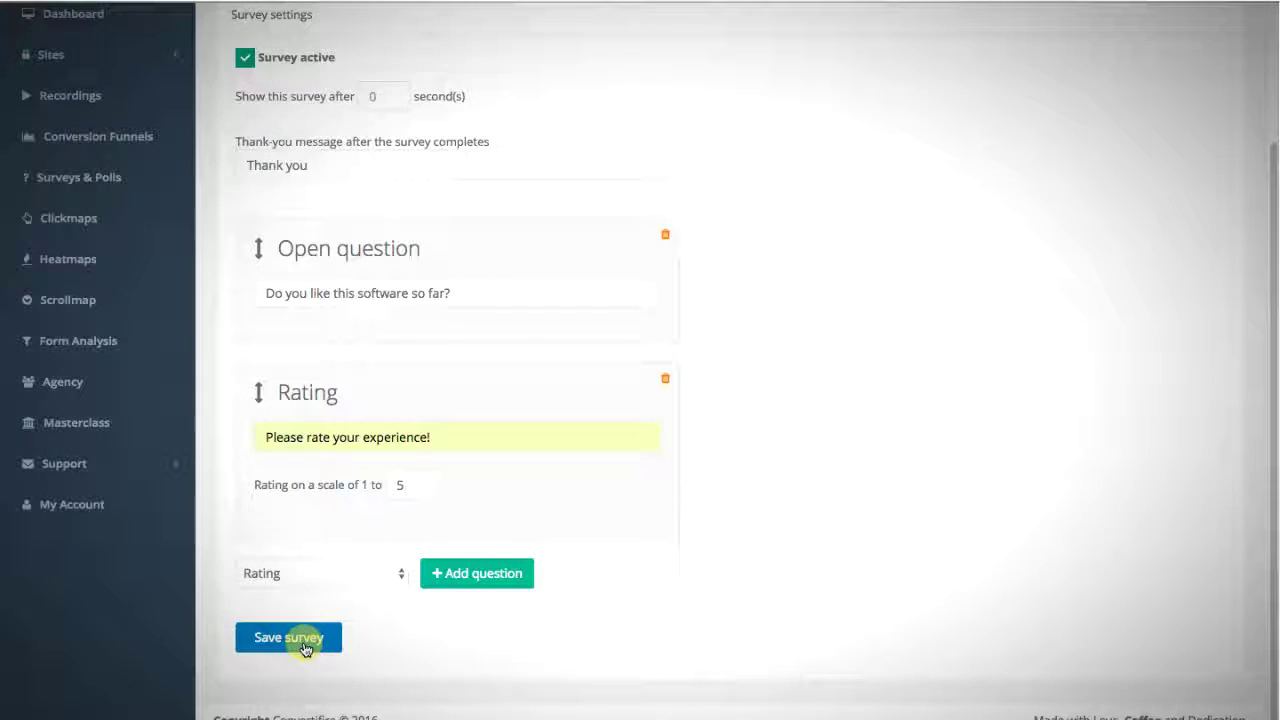
{"action": "left_click", "coordinate": [326, 575]}
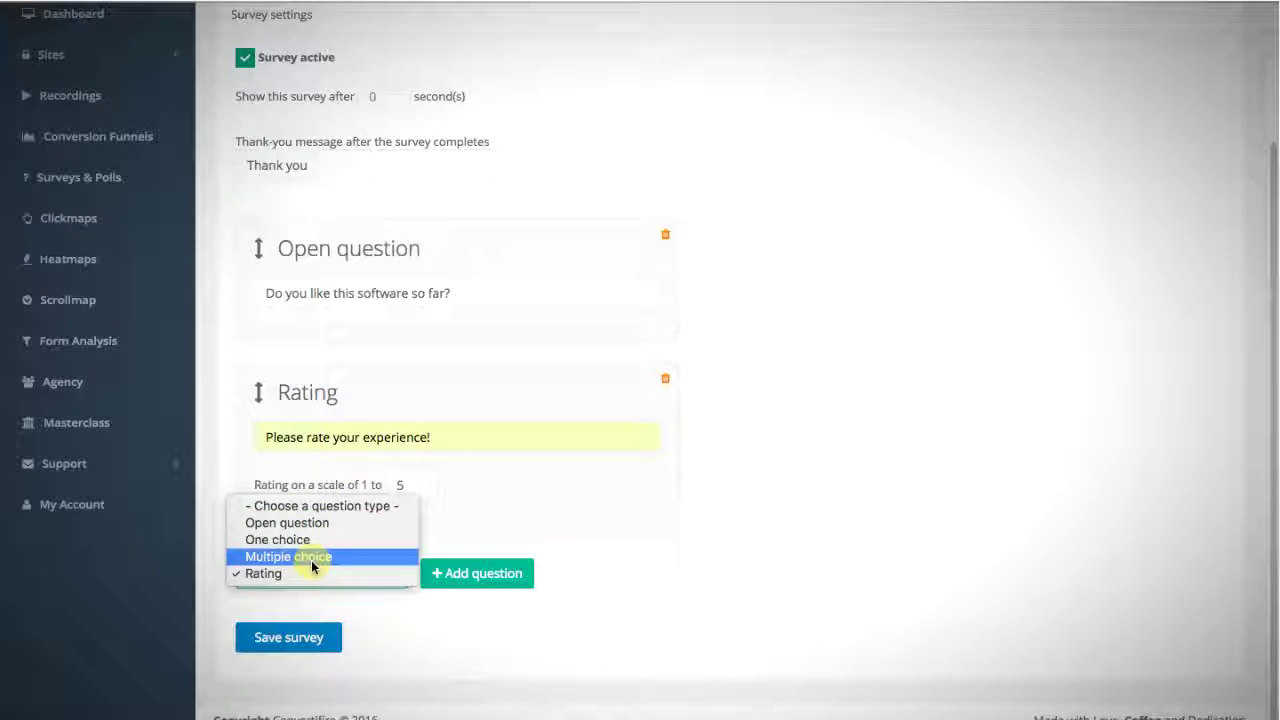
{"action": "left_click", "coordinate": [295, 540]}
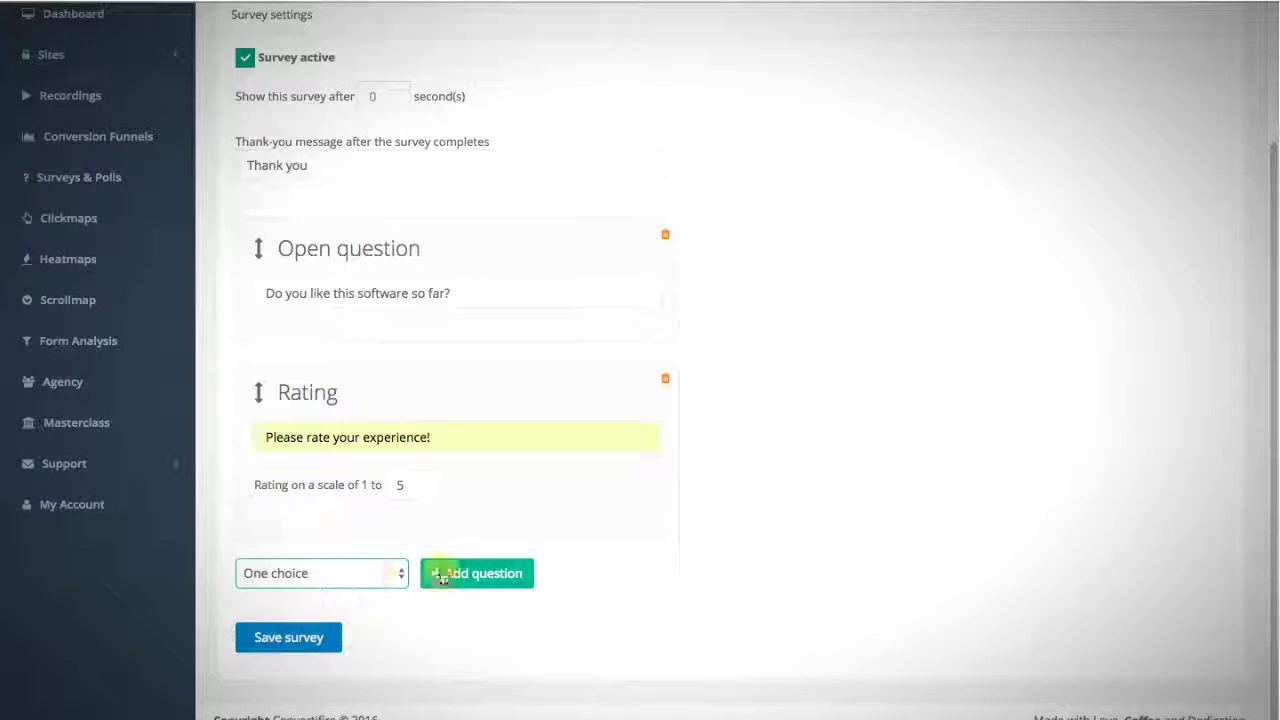
{"action": "left_click", "coordinate": [468, 573]}
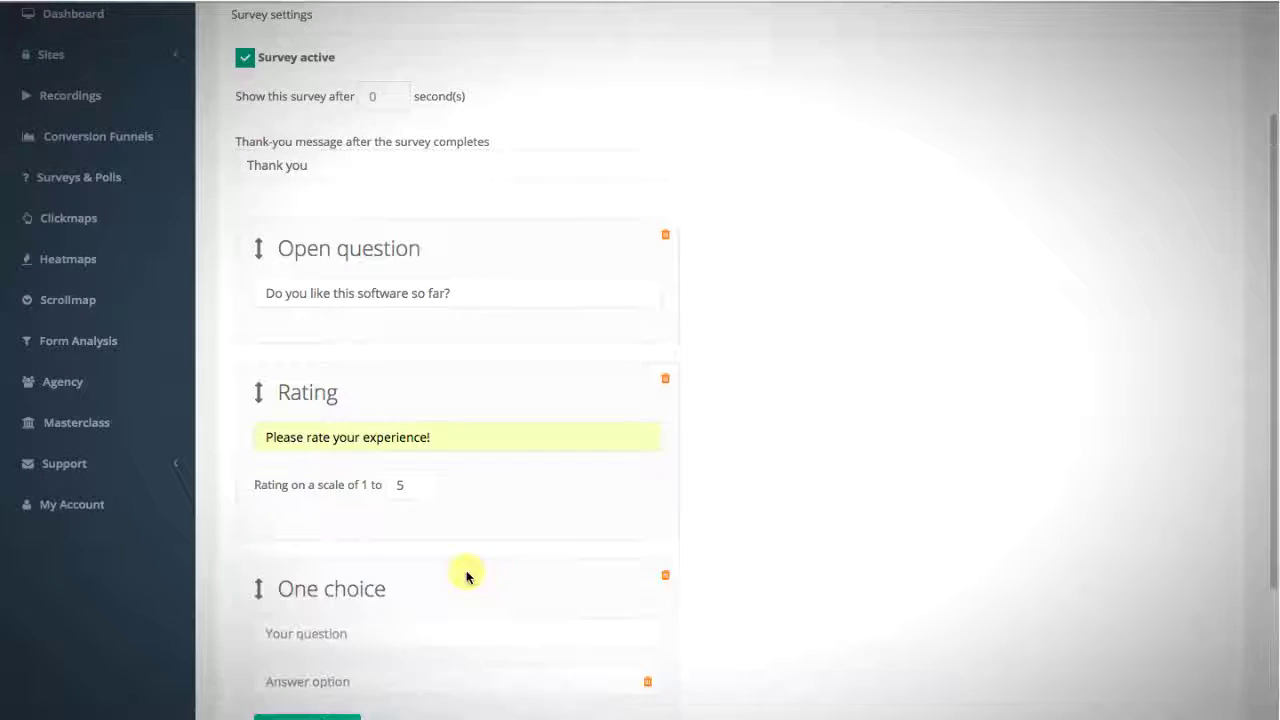
{"action": "left_click", "coordinate": [381, 628]}
{"action": "type", "text": "Is"}
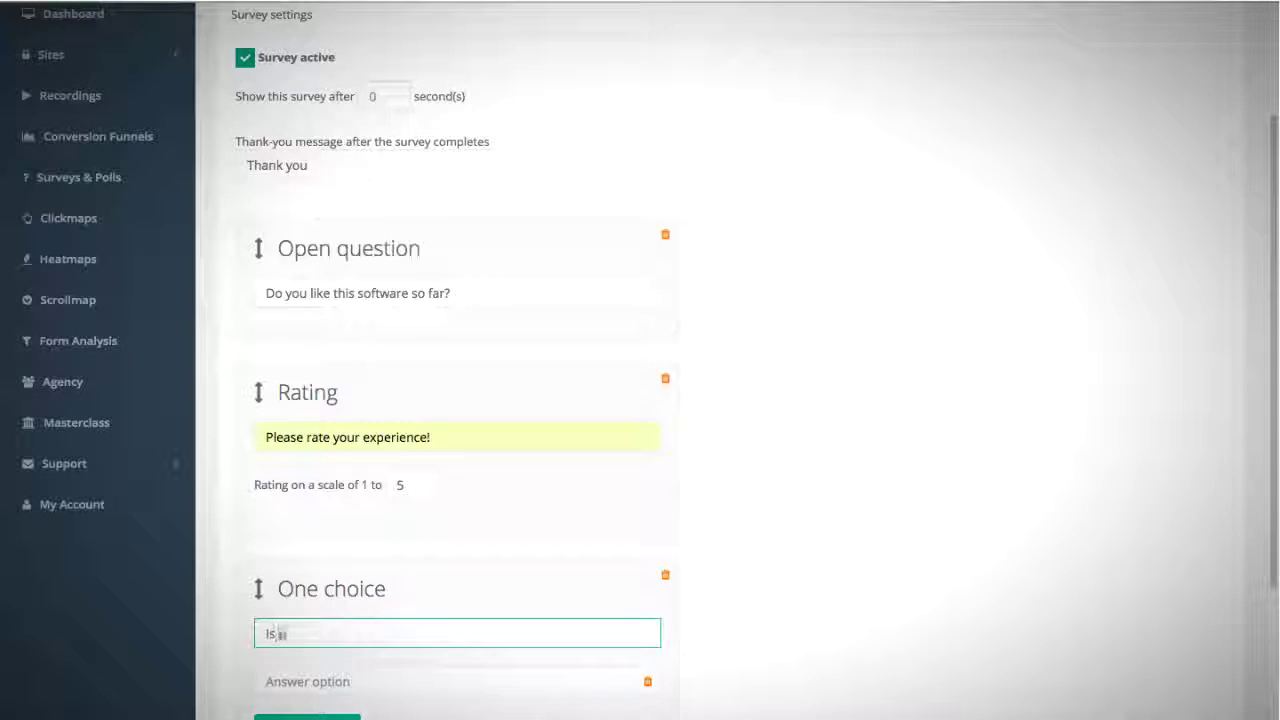
{"action": "type", "text": " everything clear"}
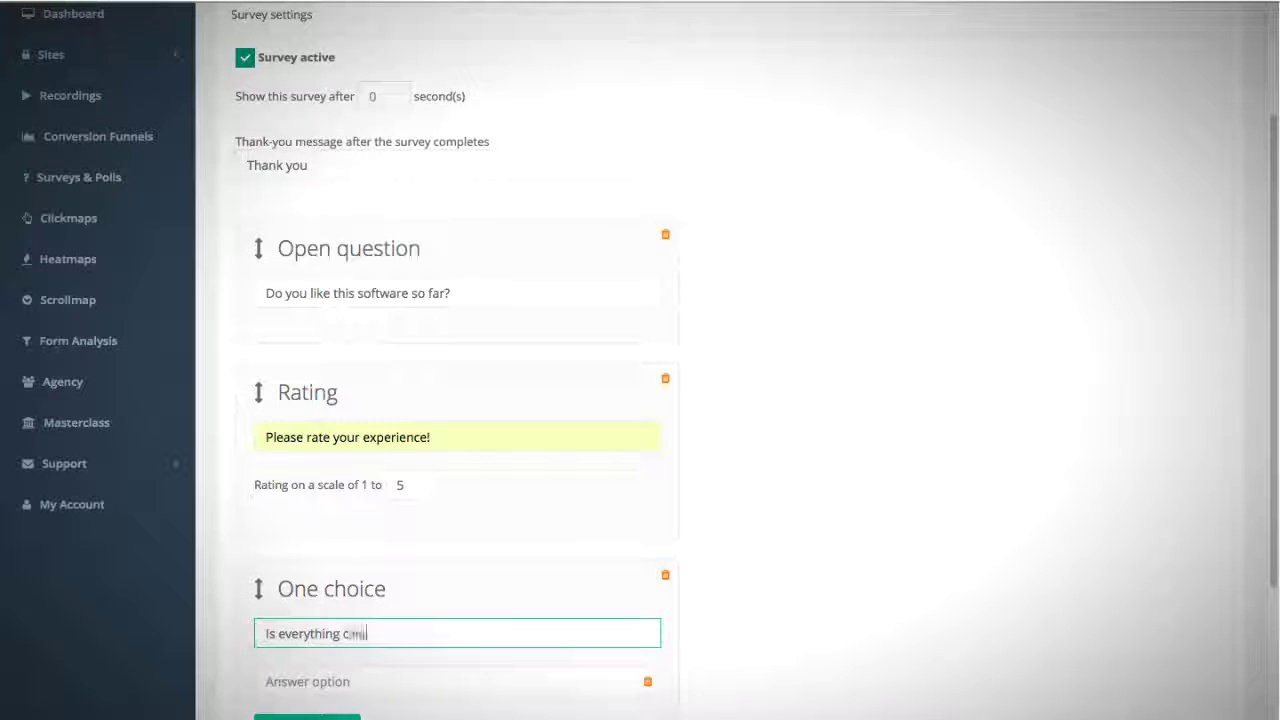
{"action": "key", "text": "ctrl+a"}
{"action": "type", "text": "Was"}
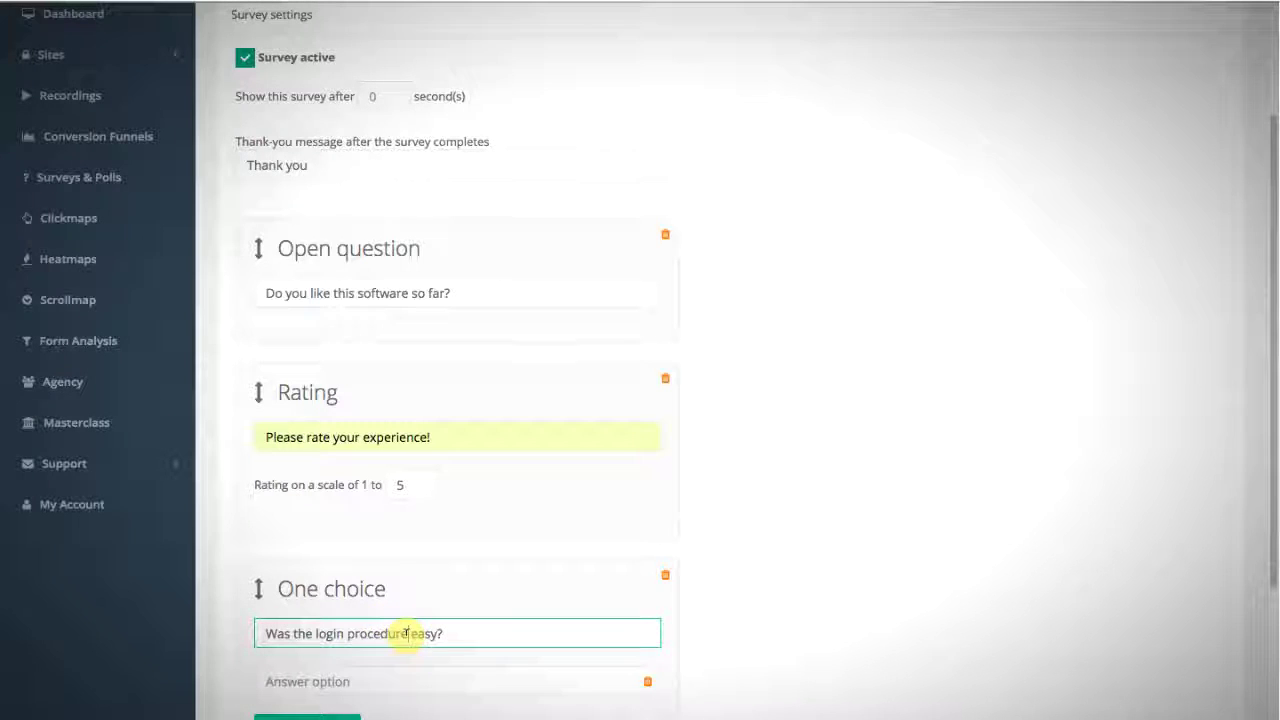
{"action": "type", "text": "ss"}
{"action": "scroll", "coordinate": [440, 615], "scroll_direction": "down", "scroll_amount": 1}
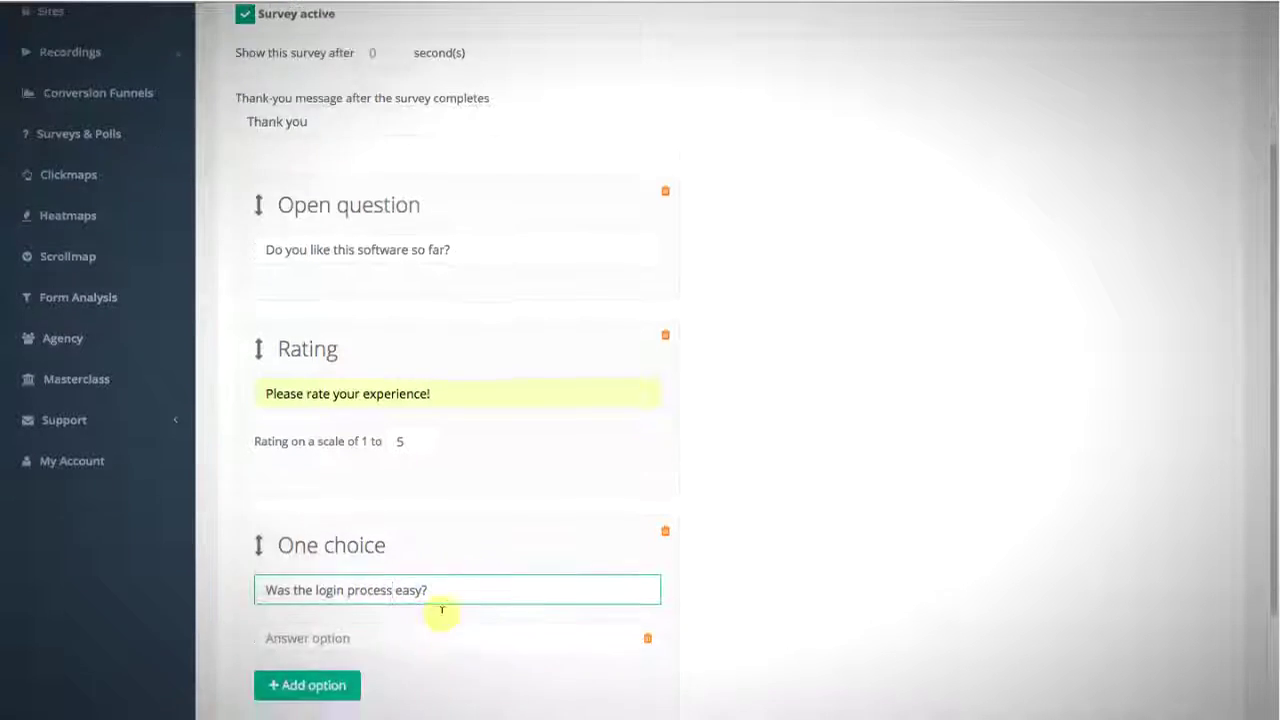
Give the login process question the answer options Yes and No.
{"action": "left_click", "coordinate": [385, 630]}
{"action": "type", "text": "Tes"}
{"action": "key", "text": "BackSpace"}
{"action": "key", "text": "BackSpace"}
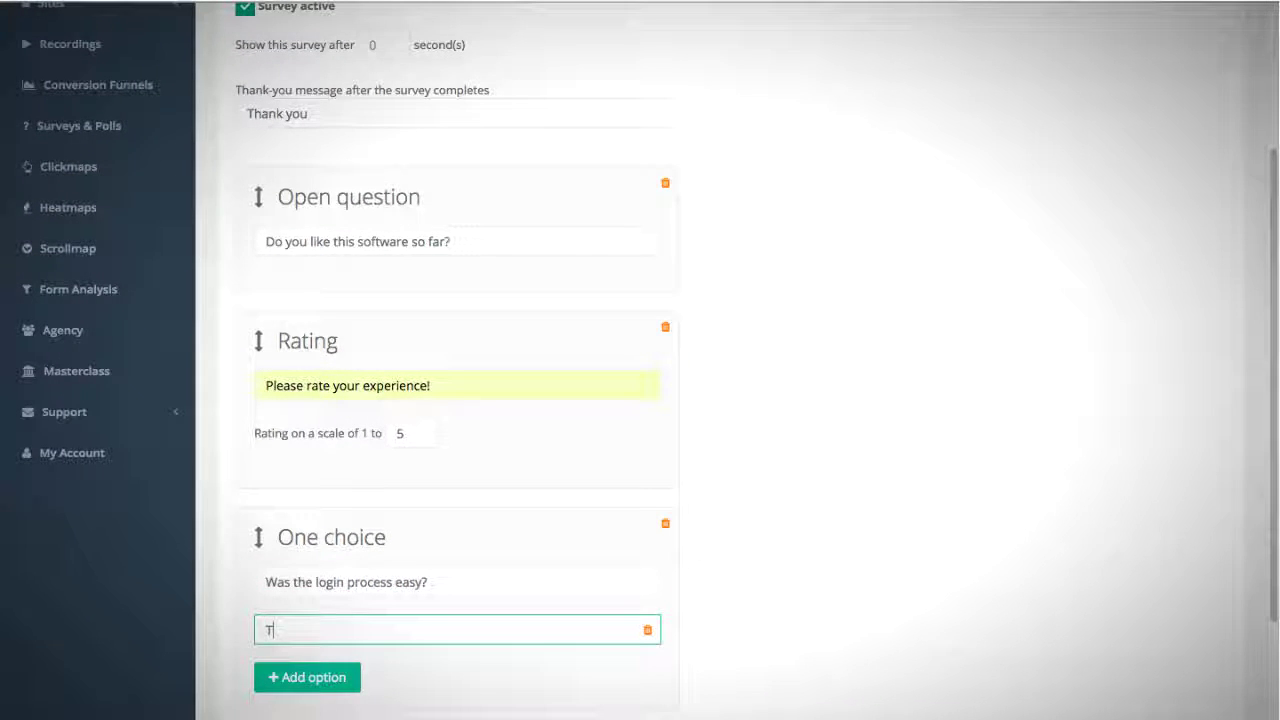
{"action": "left_click", "coordinate": [308, 677]}
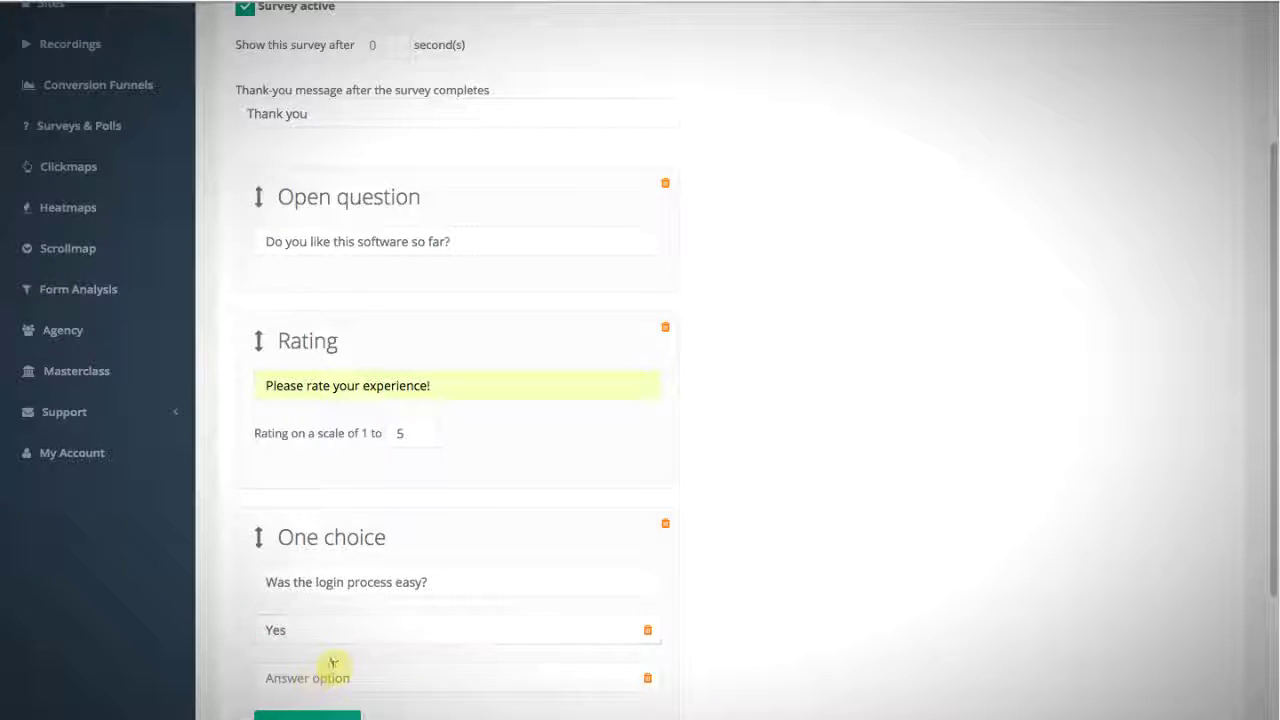
{"action": "scroll", "coordinate": [325, 656], "scroll_direction": "down", "scroll_amount": 1}
{"action": "left_click", "coordinate": [325, 660]}
{"action": "type", "text": "N"}
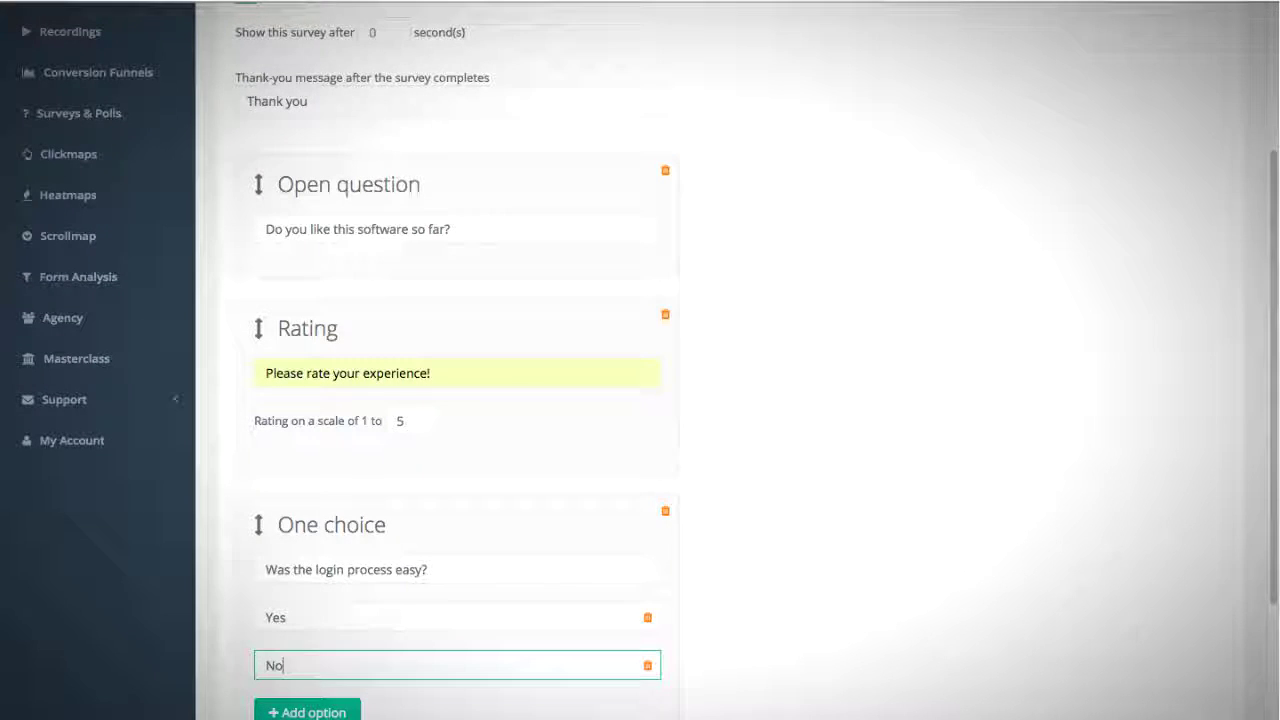
{"action": "type", "text": "o"}
Move the One choice question above the Open question and Rating question, and save the survey.
{"action": "scroll", "coordinate": [771, 587], "scroll_direction": "down", "scroll_amount": 1}
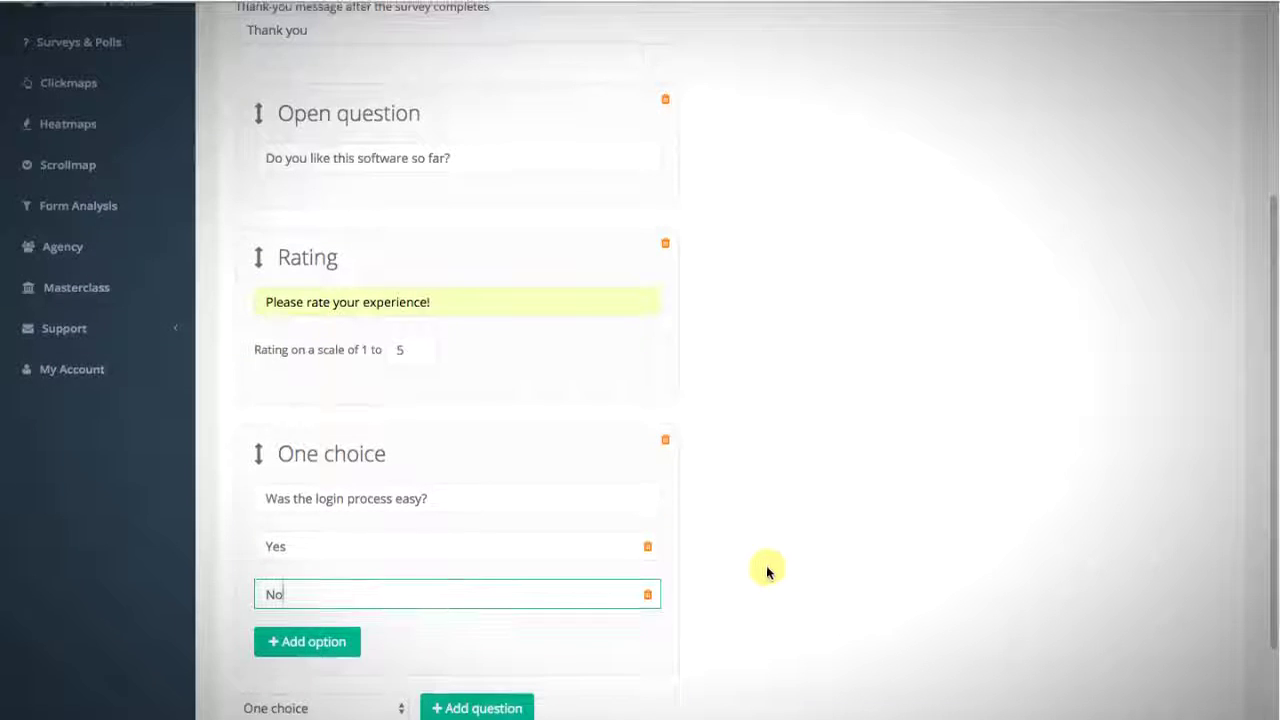
{"action": "left_click", "coordinate": [766, 567]}
{"action": "left_click_drag", "start_coordinate": [510, 449], "coordinate": [510, 250]}
{"action": "scroll", "coordinate": [958, 236], "scroll_direction": "down", "scroll_amount": 1}
{"action": "scroll", "coordinate": [871, 277], "scroll_direction": "down", "scroll_amount": 4}
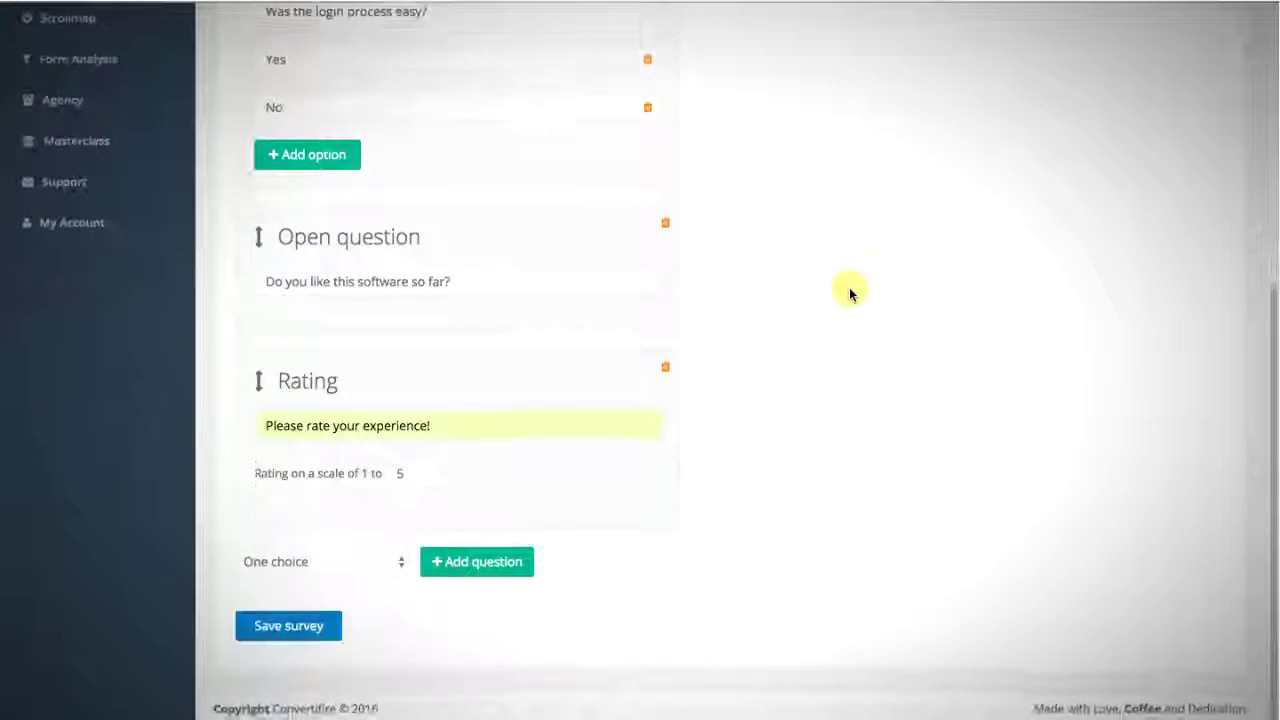
{"action": "left_click", "coordinate": [289, 640]}
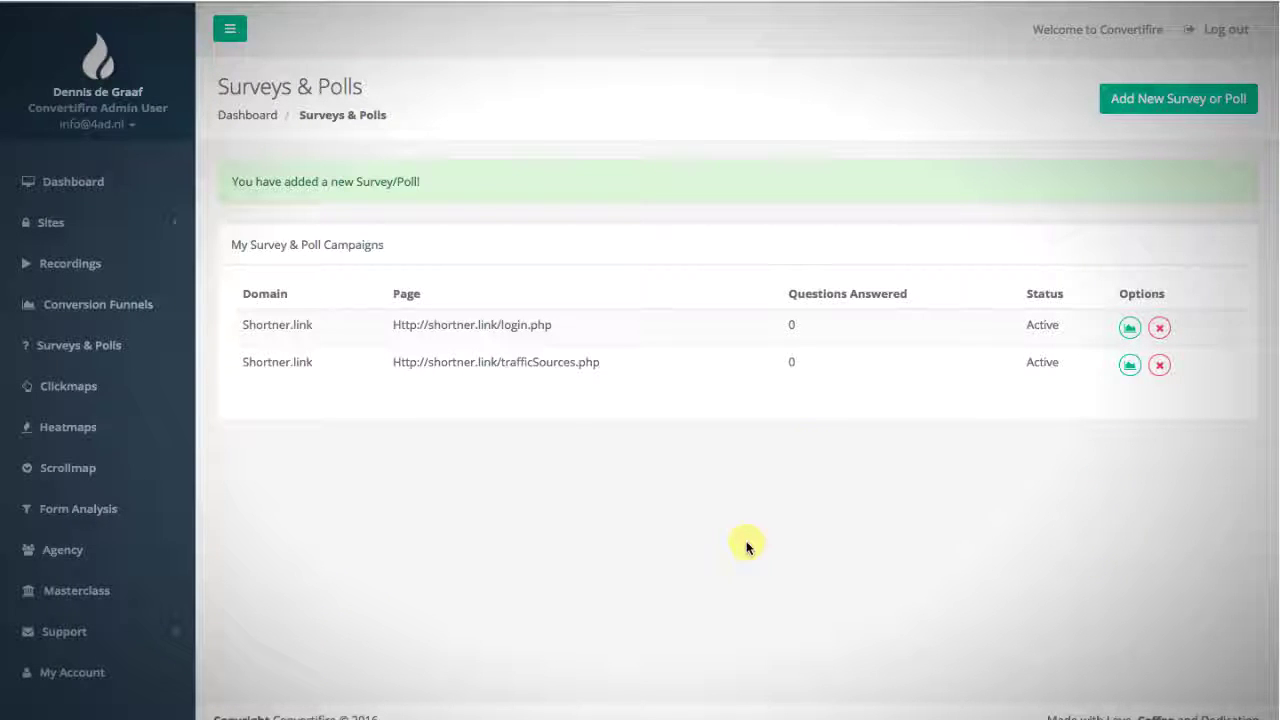
{"action": "triple_click", "coordinate": [464, 320]}
{"action": "right_click", "coordinate": [463, 316]}
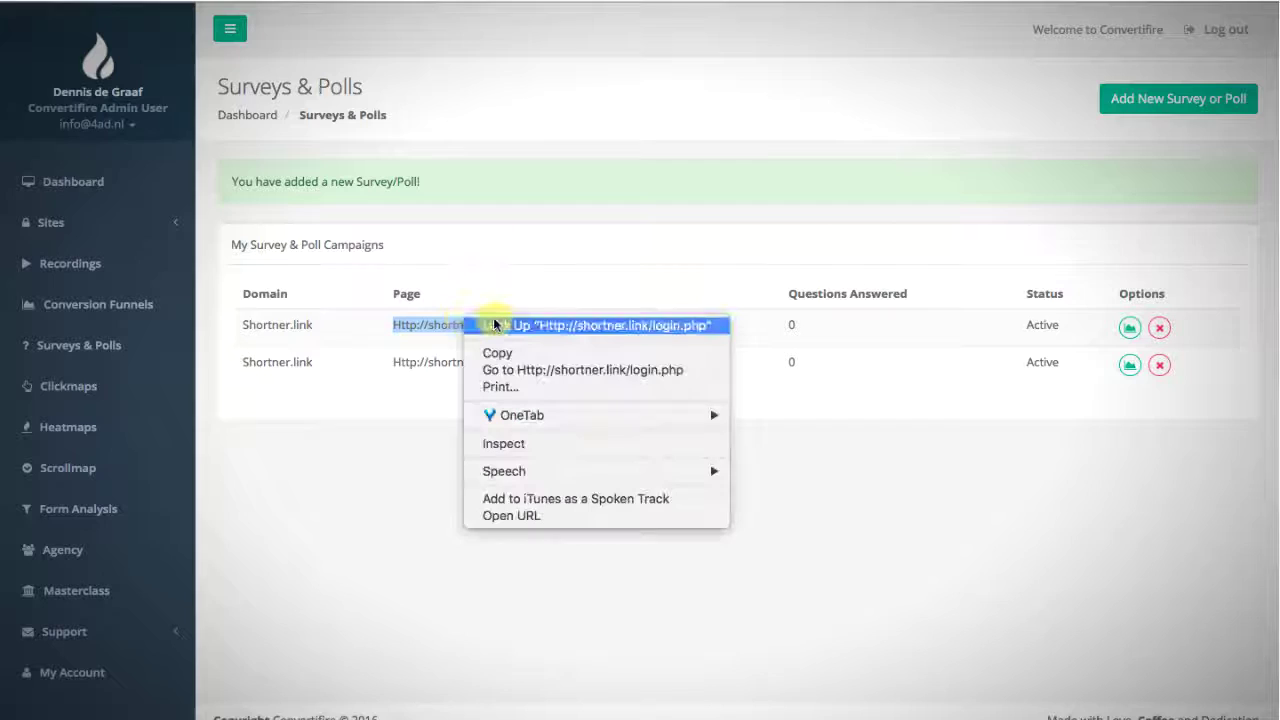
{"action": "left_click", "coordinate": [508, 370]}
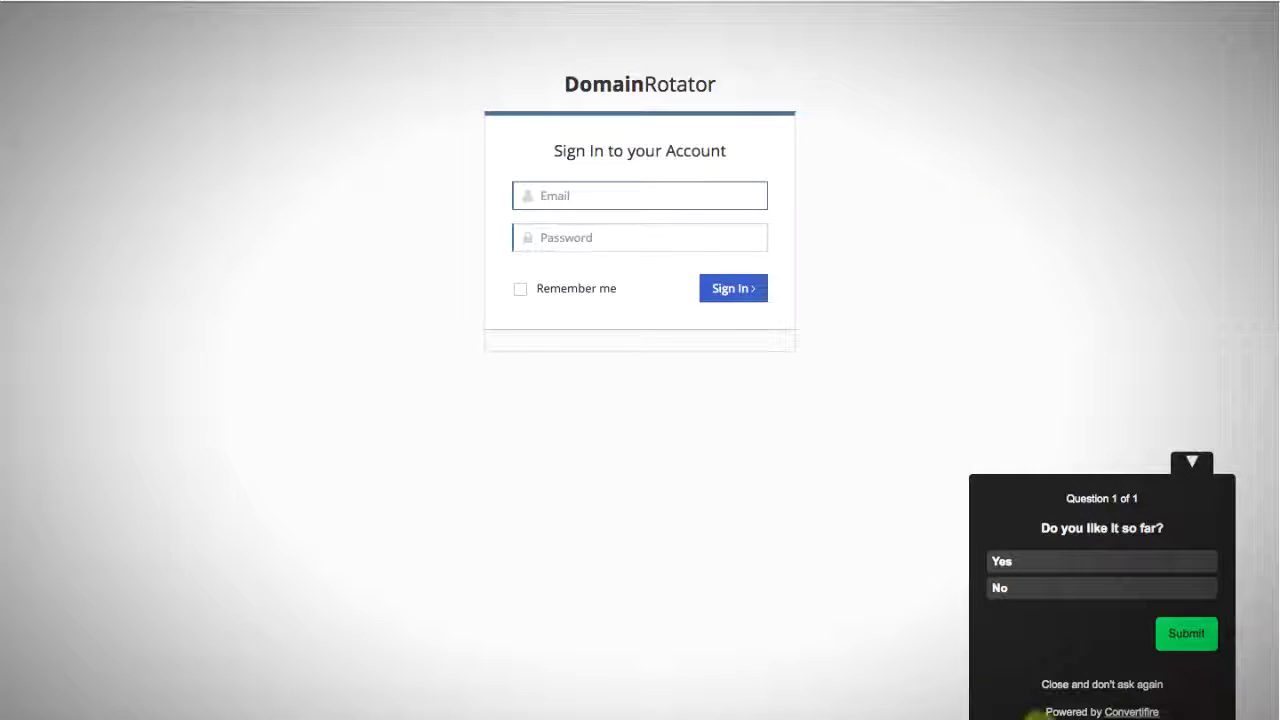
Answer Yes to "Do you like it so far?" in the page's survey, submit it and close the survey.
{"action": "left_click", "coordinate": [1004, 563]}
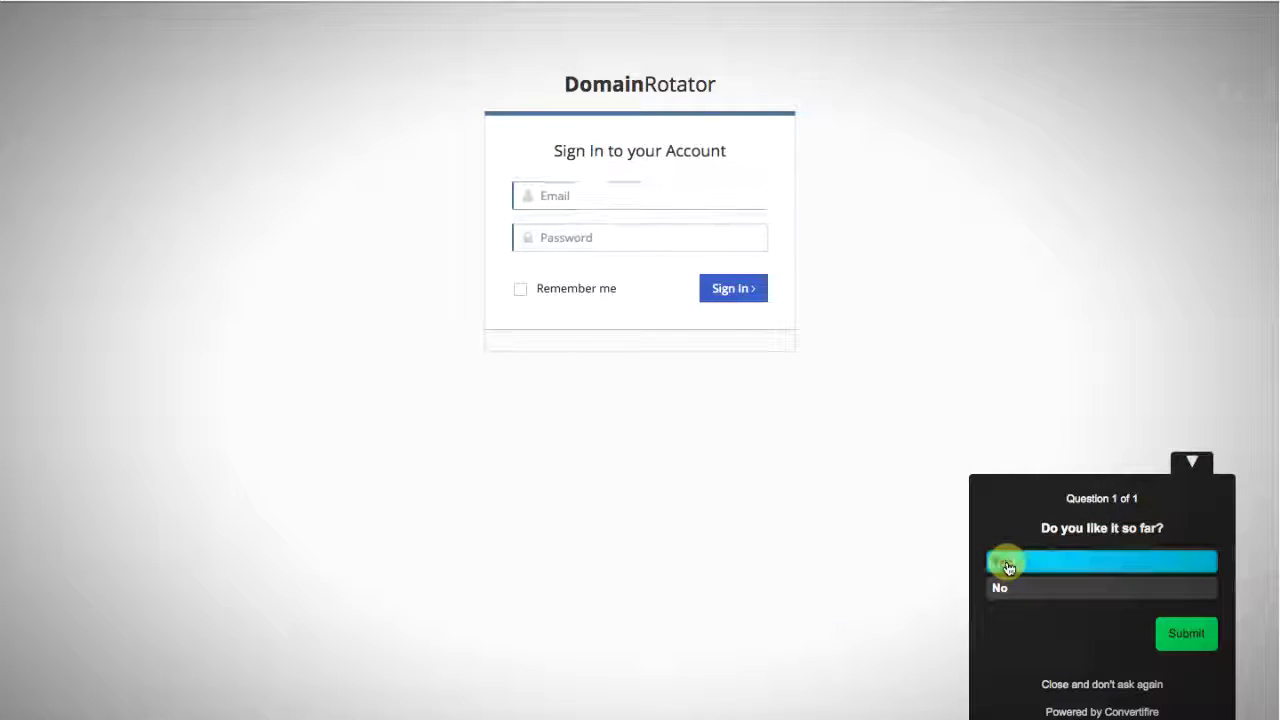
{"action": "left_click", "coordinate": [1185, 636]}
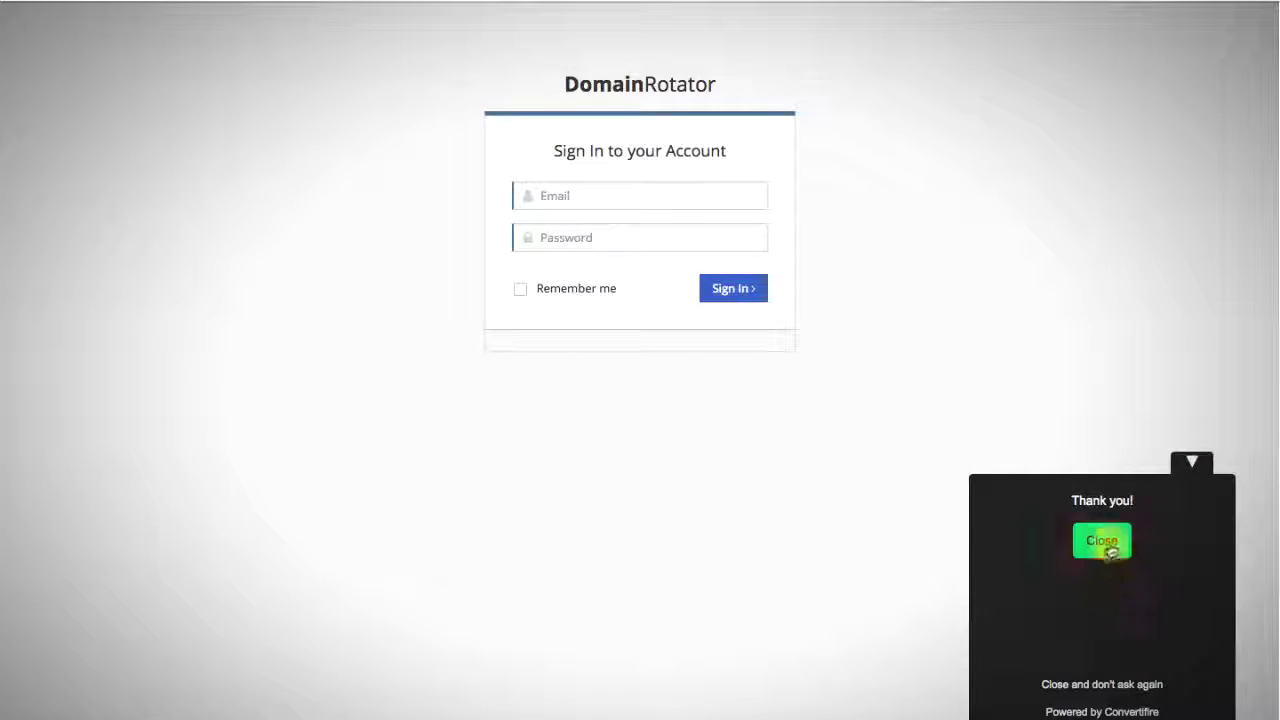
{"action": "left_click", "coordinate": [1100, 541]}
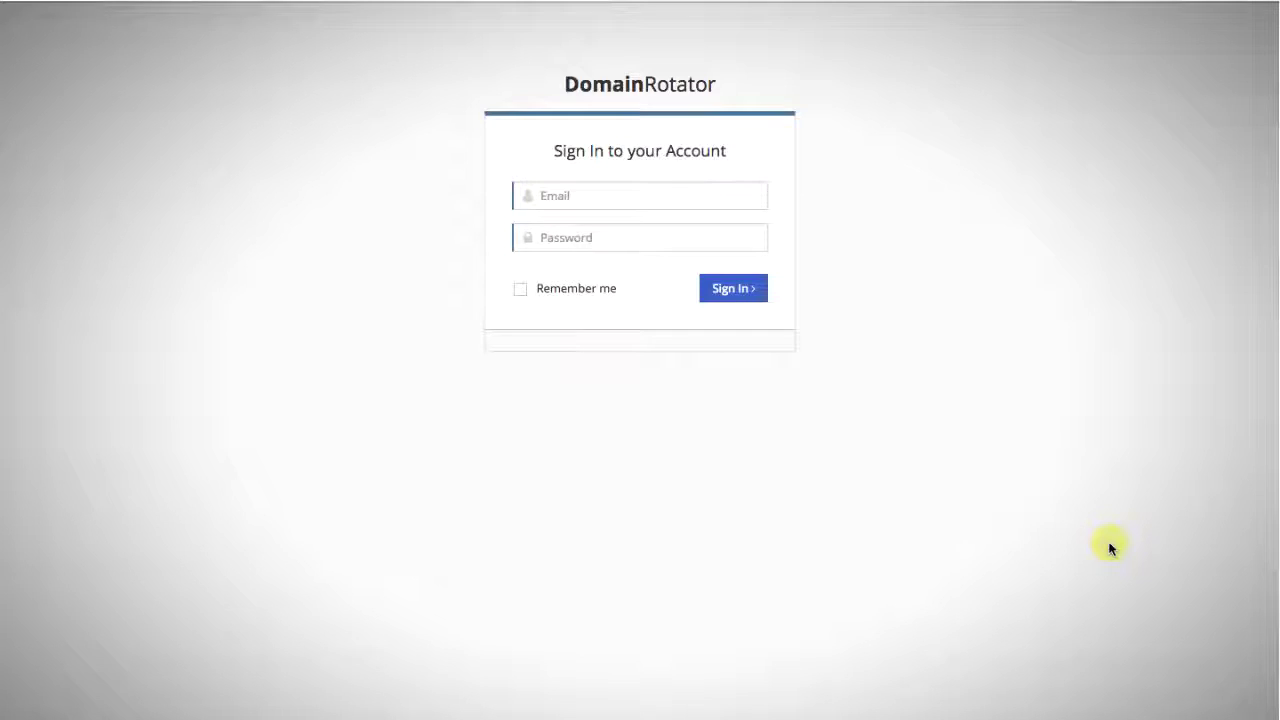
Sign in to the DomainRotator account with the account e-mail and password.
{"action": "left_click", "coordinate": [549, 190]}
{"action": "type", "text": "c"}
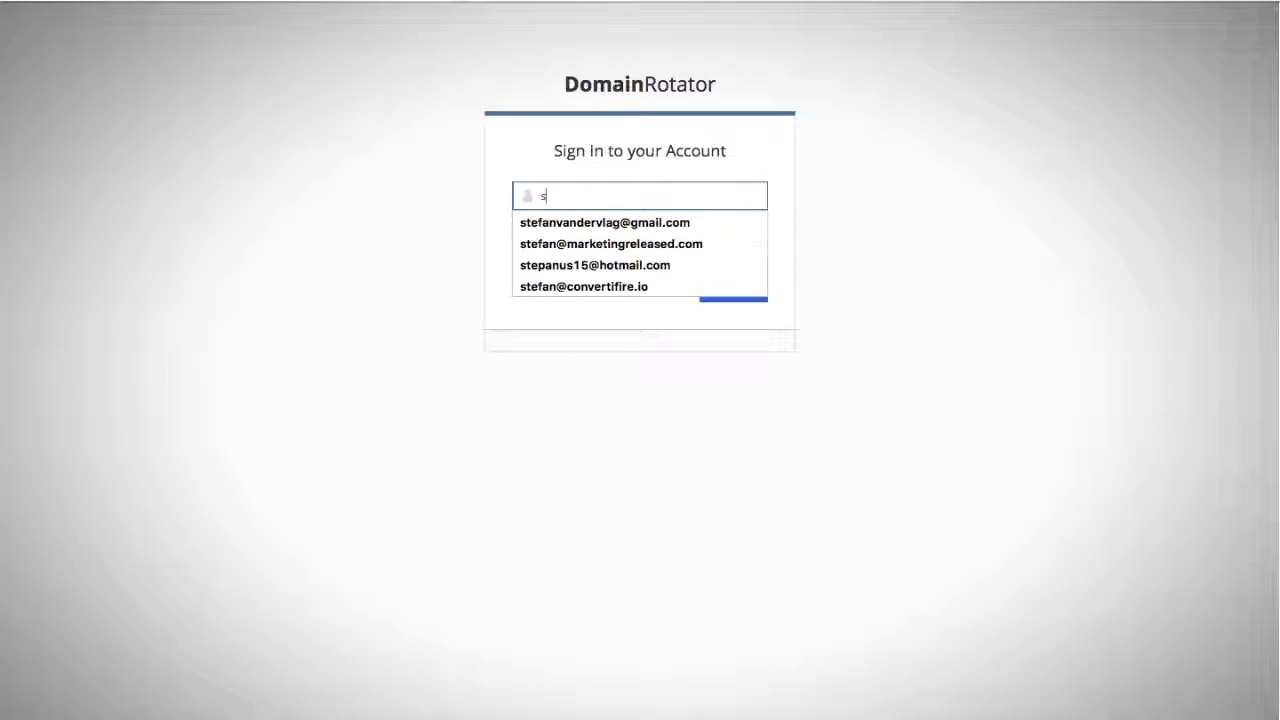
{"action": "key", "text": "Up"}
{"action": "key", "text": "Tab"}
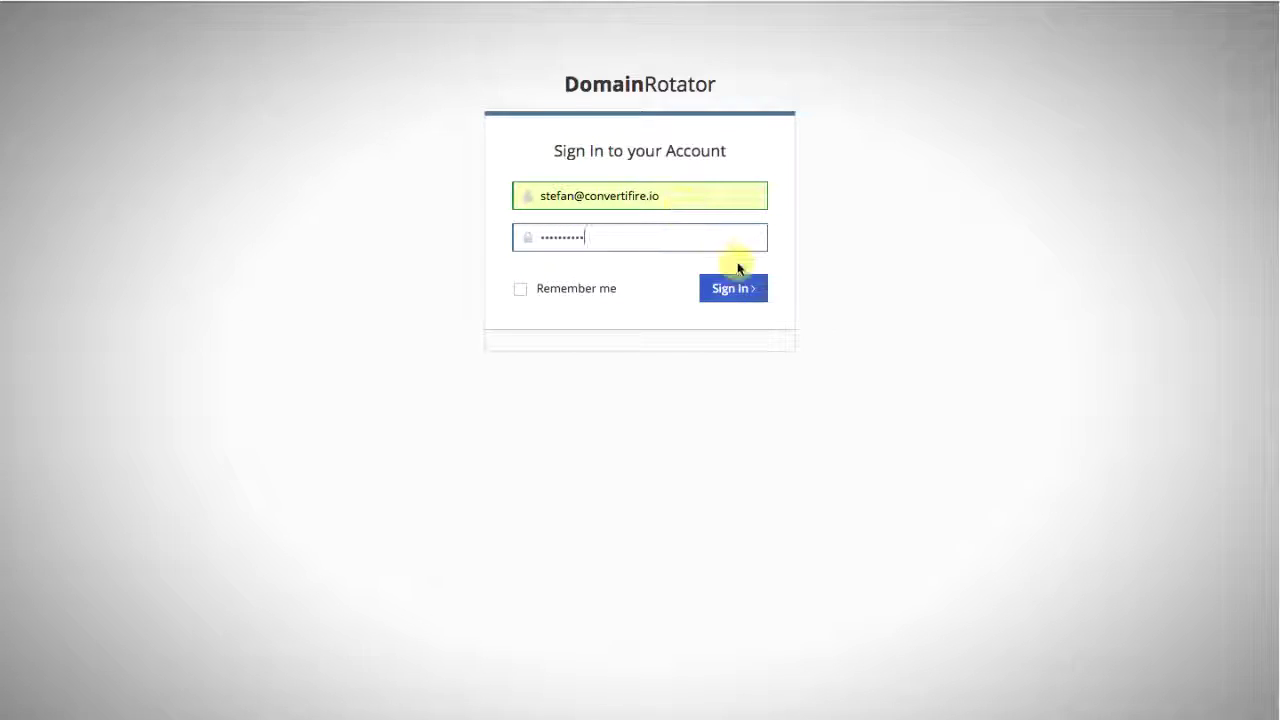
{"action": "left_click", "coordinate": [727, 297]}
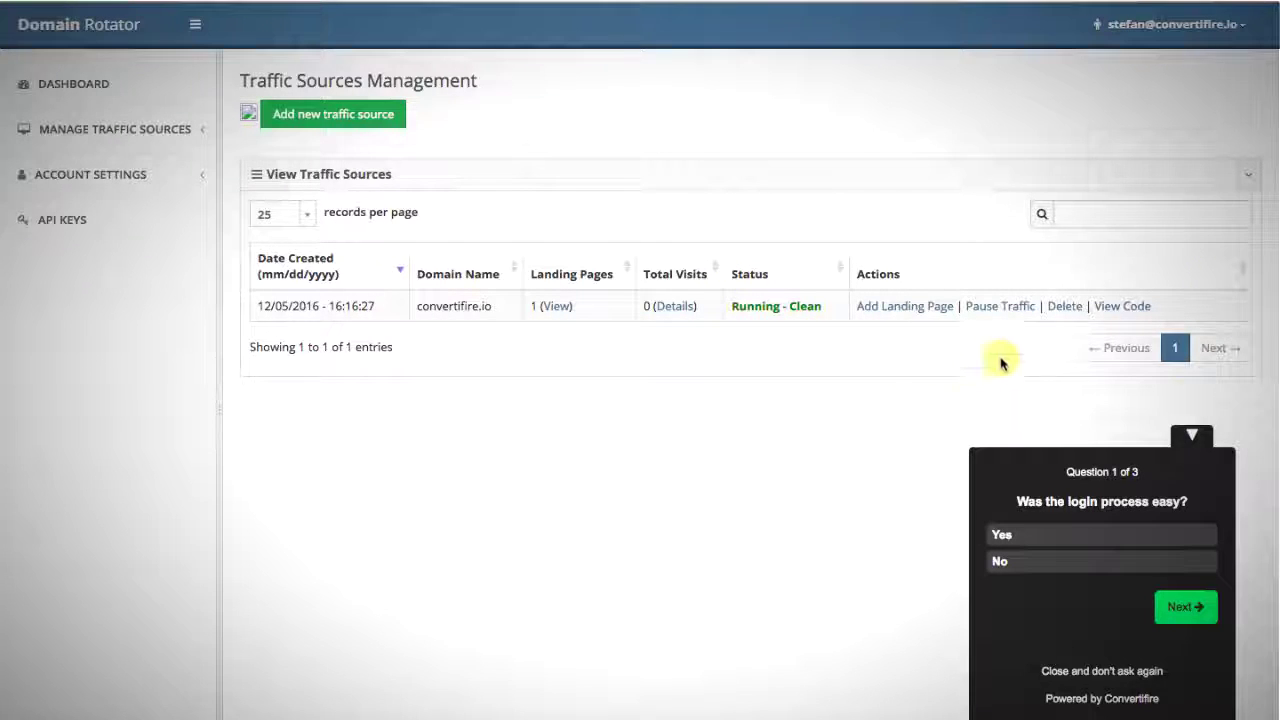
Answer "Yes" to "Was the login process easy?" and "Yes!" to "Do you like this software so far?" in the survey.
{"action": "left_click", "coordinate": [1072, 532]}
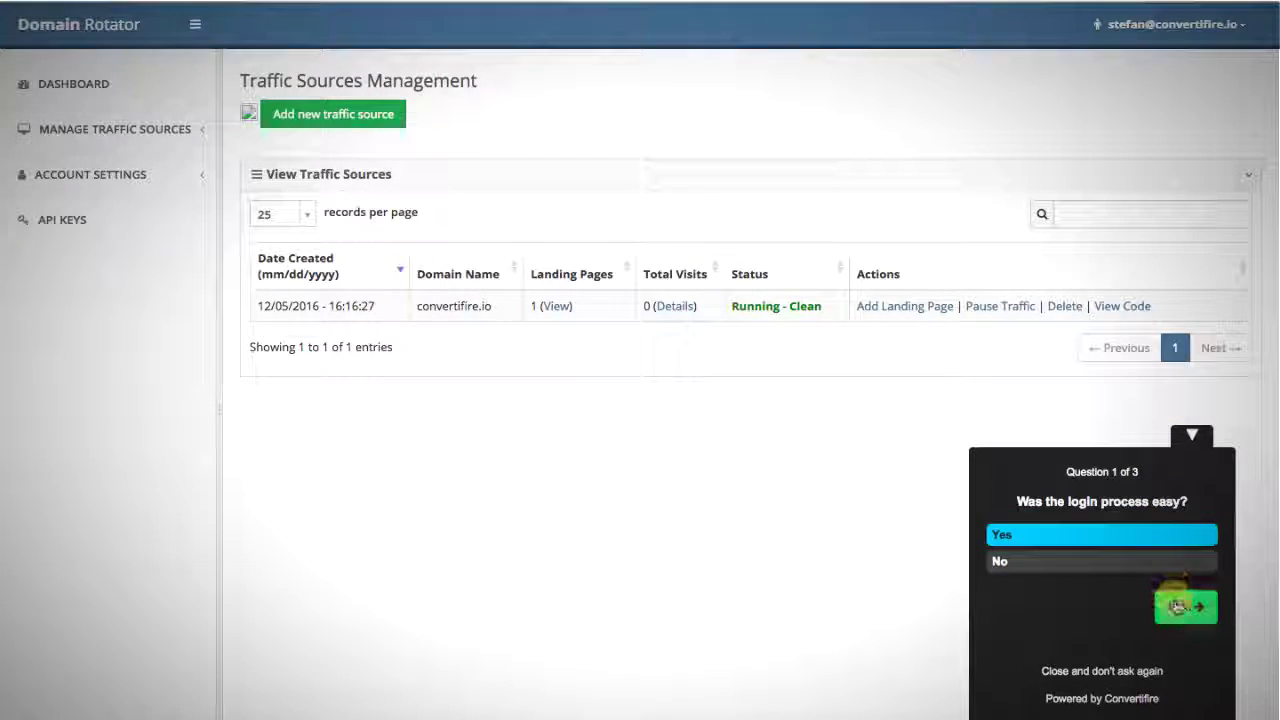
{"action": "left_click", "coordinate": [1180, 606]}
{"action": "type", "text": "Y"}
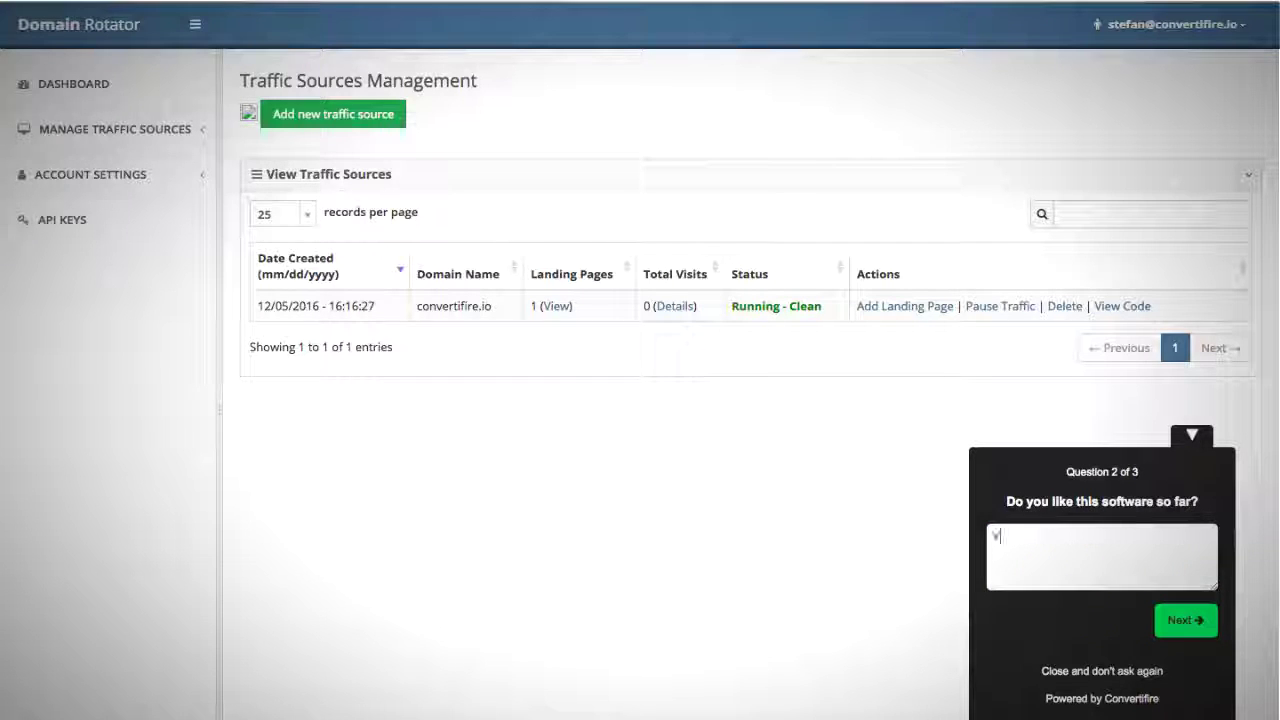
{"action": "type", "text": "es!"}
{"action": "left_click", "coordinate": [1185, 618]}
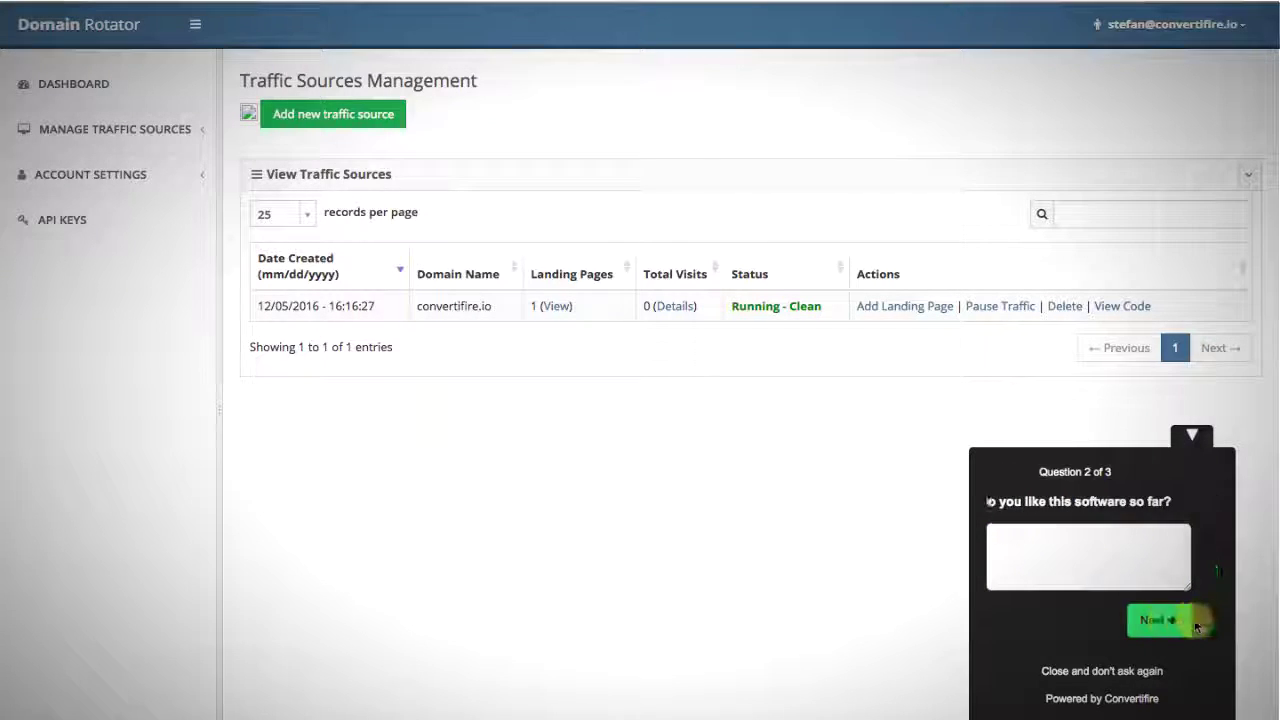
Rate the experience 5 in the survey's last question, submit the answers and close the survey.
{"action": "left_click", "coordinate": [1143, 534]}
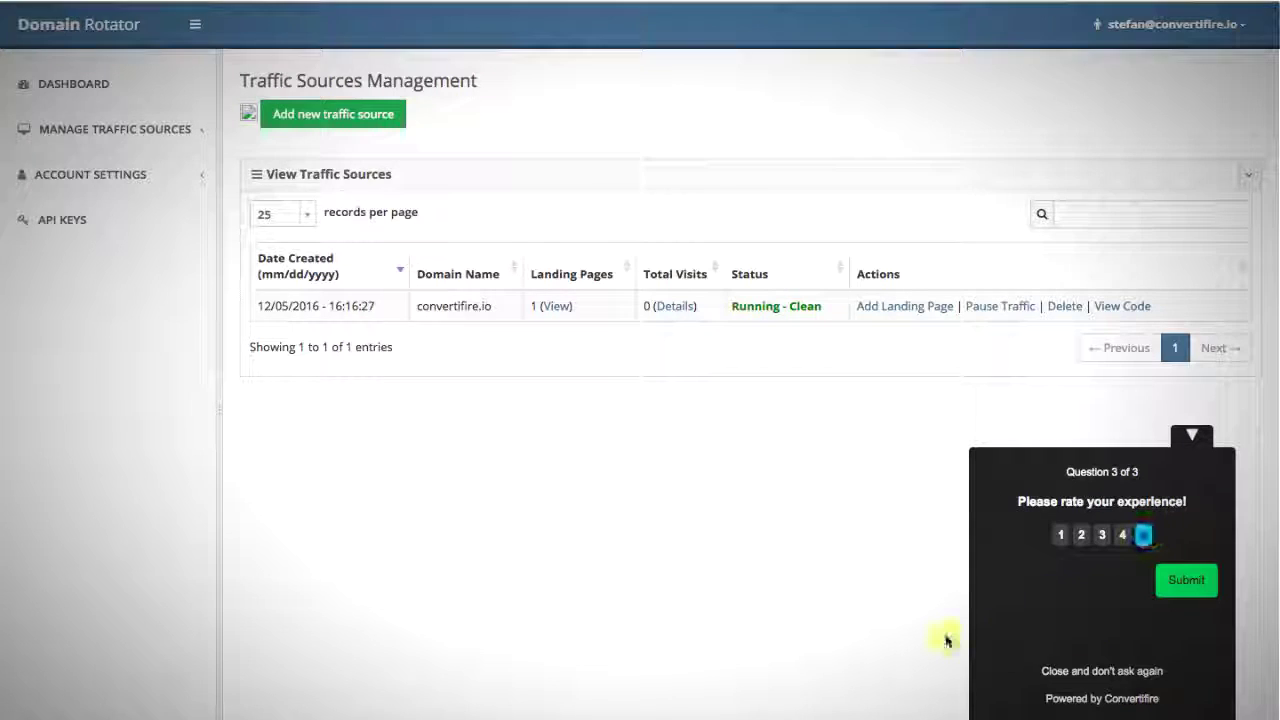
{"action": "left_click", "coordinate": [1171, 581]}
{"action": "left_click", "coordinate": [1114, 522]}
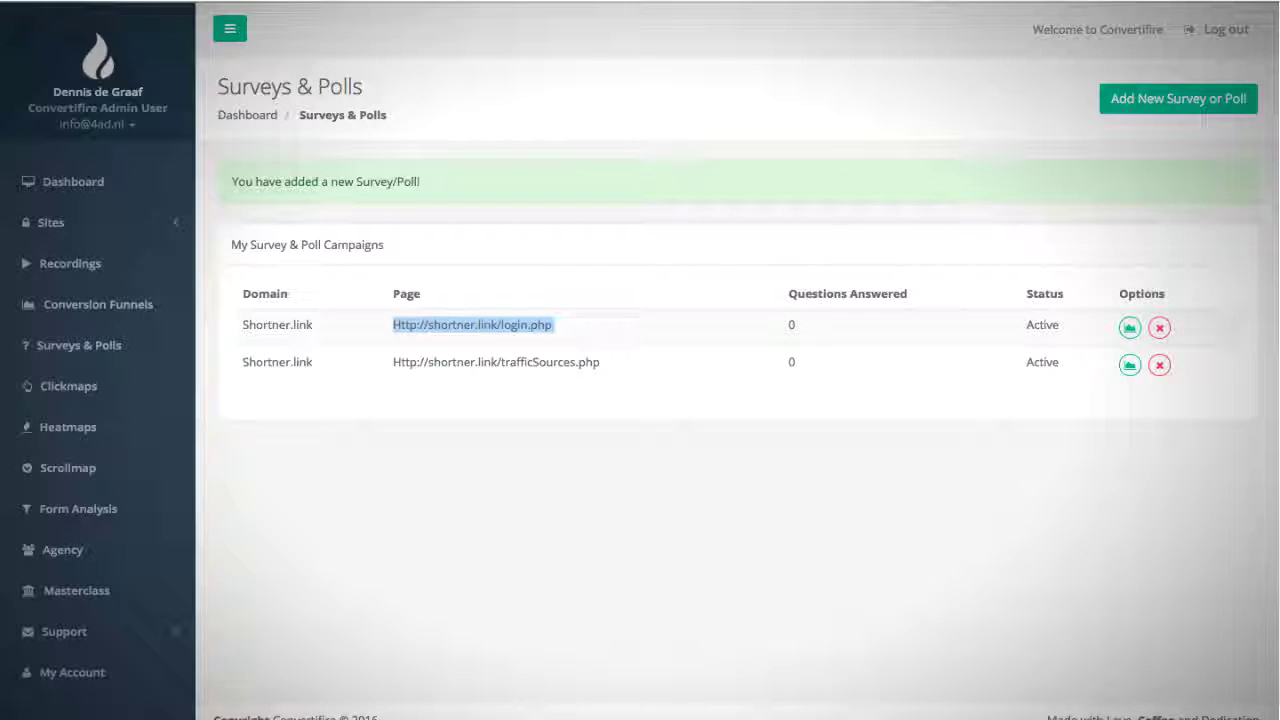
Open a desktop session recording of shortner.link in Convertifire, pause it at the login page survey and view the survey answers.
{"action": "left_click", "coordinate": [97, 260]}
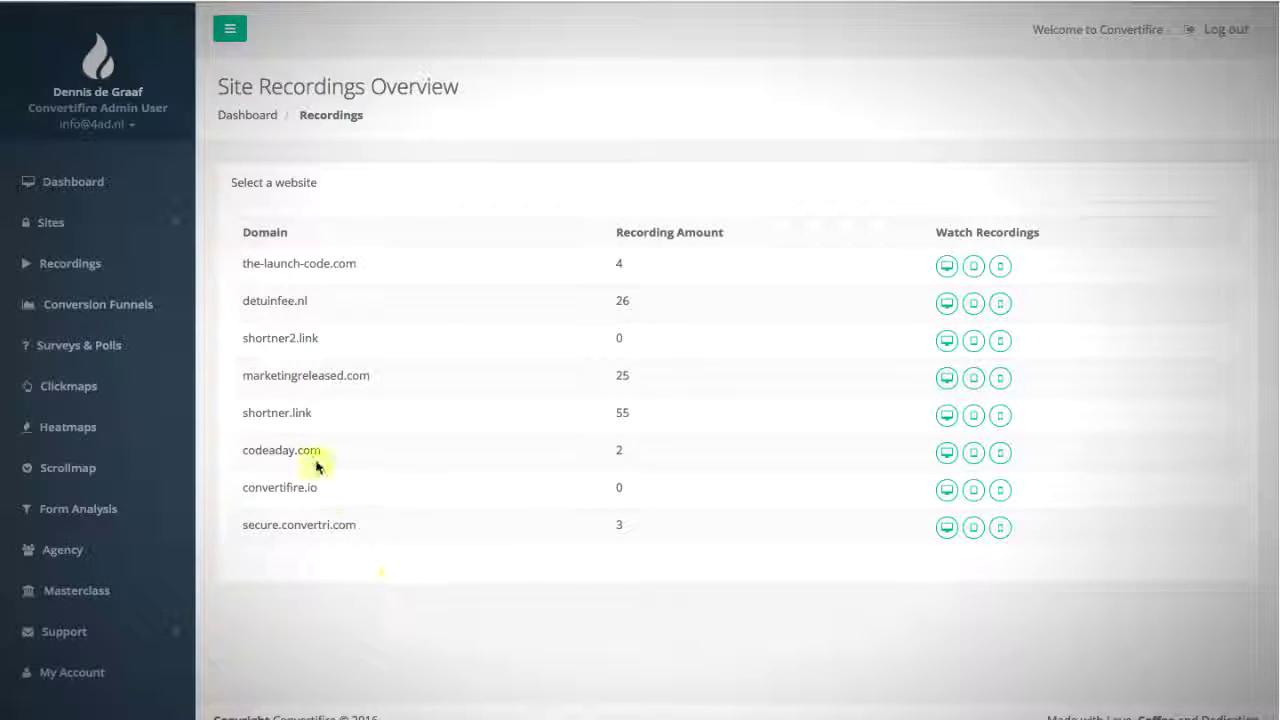
{"action": "left_click", "coordinate": [945, 416]}
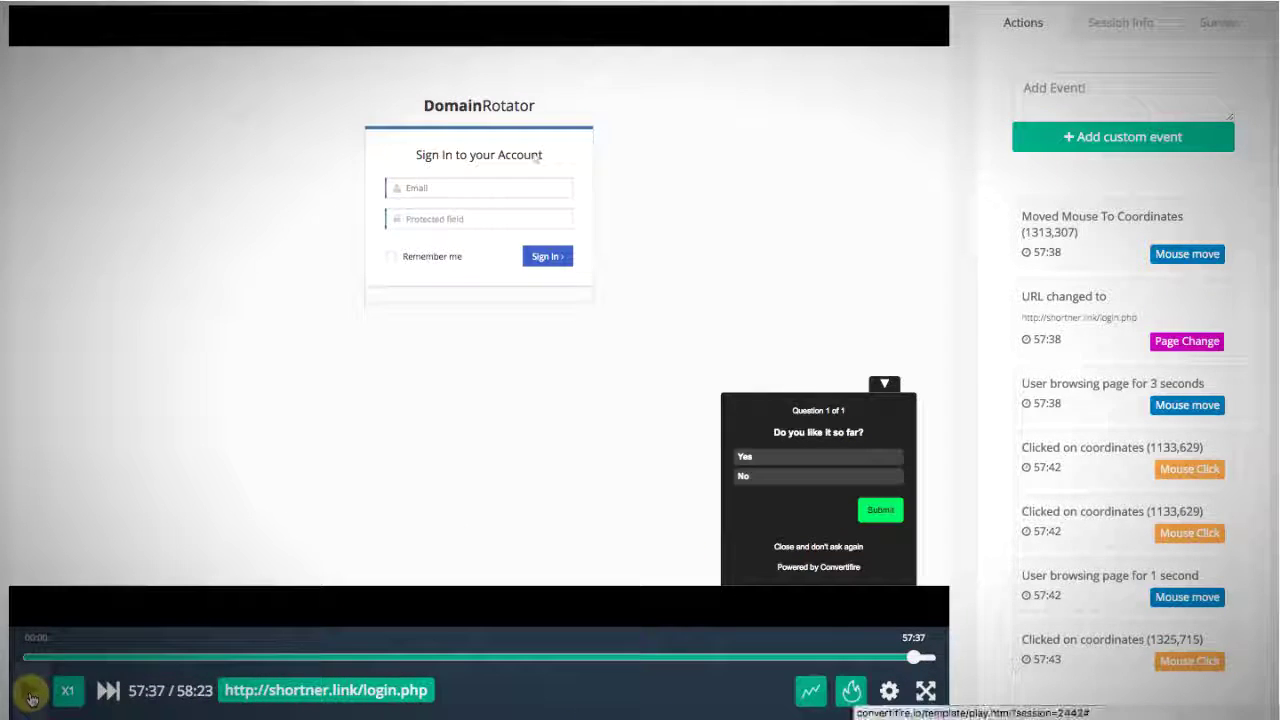
{"action": "left_click", "coordinate": [30, 697]}
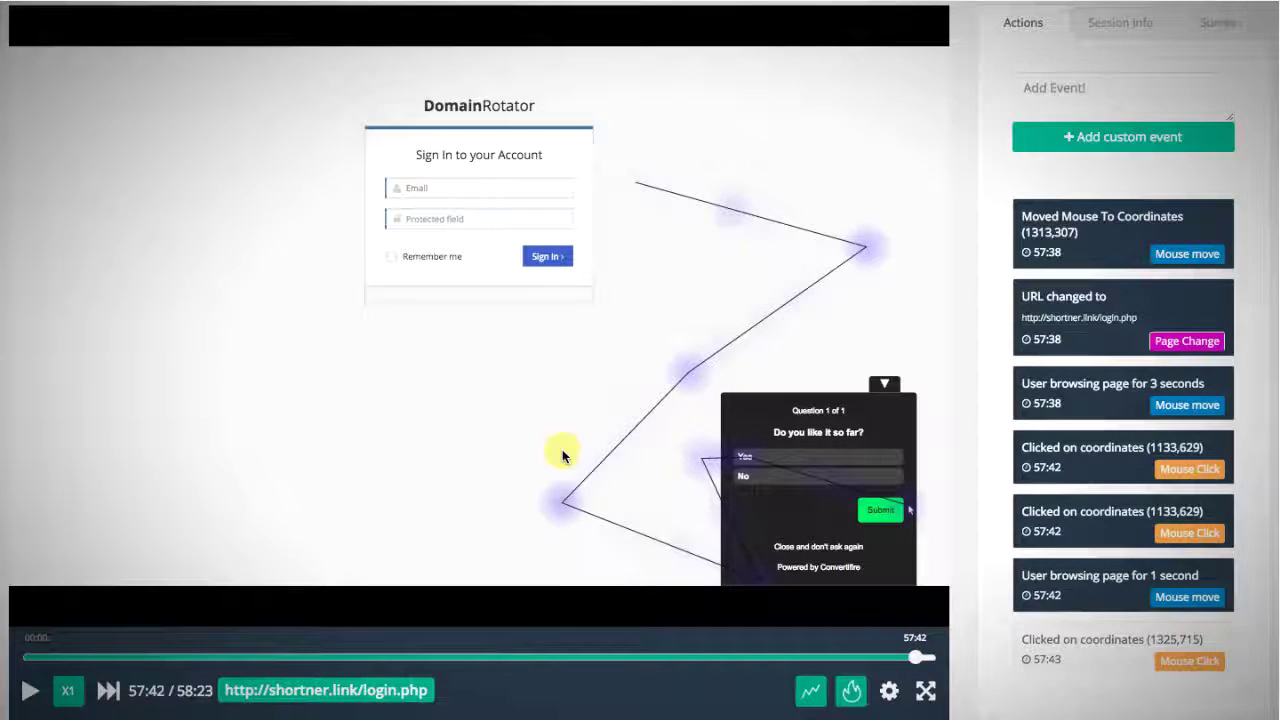
{"action": "left_click", "coordinate": [1239, 22]}
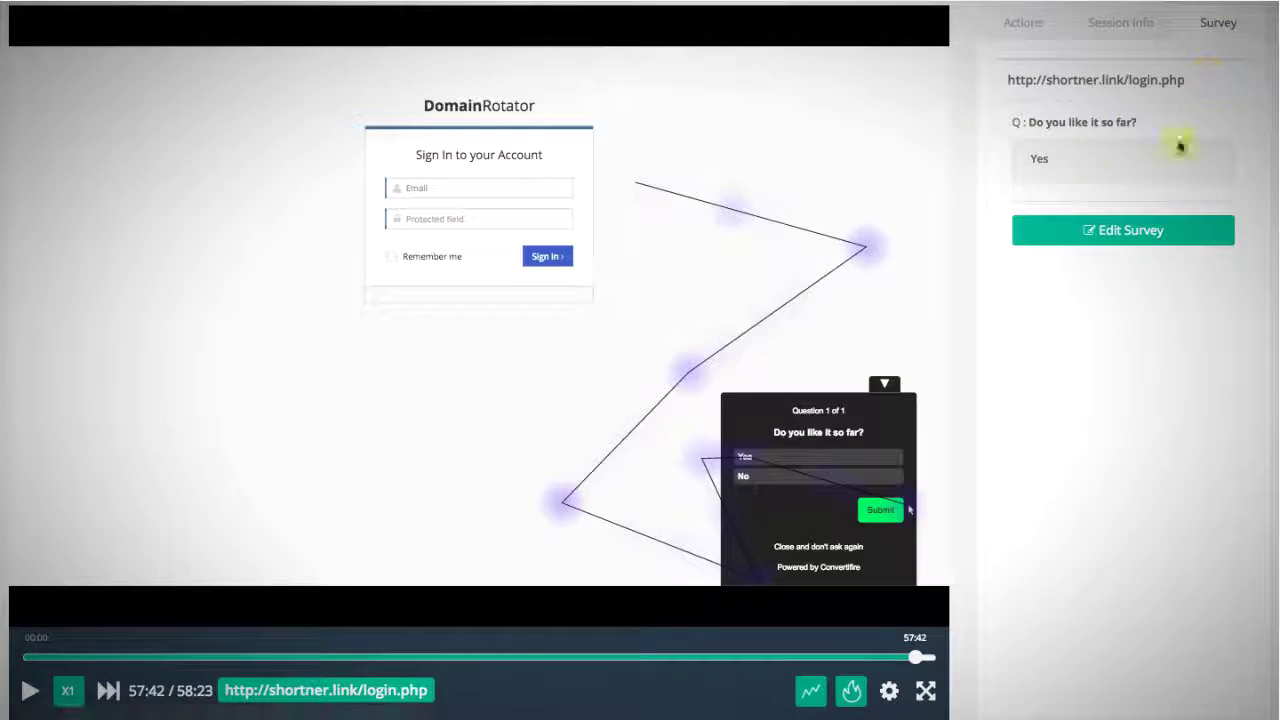
Play the recording in stages through sign-in and the trafficSources.php survey to review its answers, and return to the dashboard.
{"action": "left_click", "coordinate": [25, 690]}
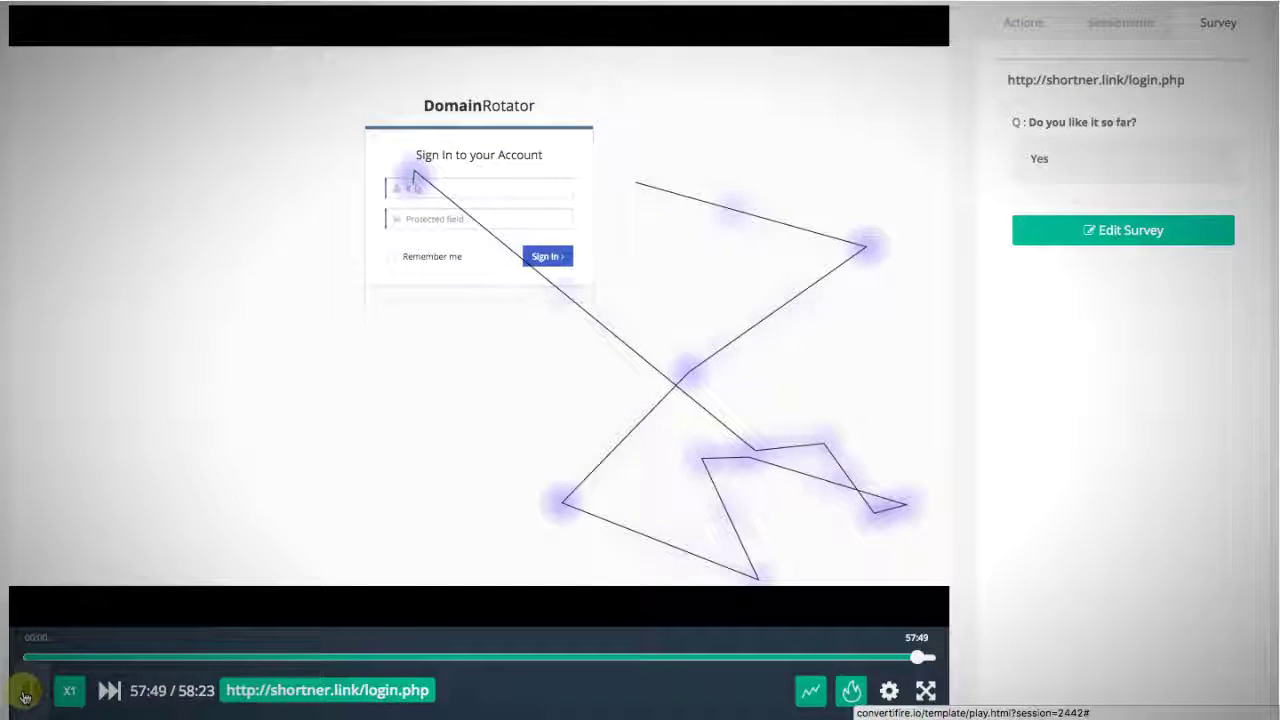
{"action": "left_click", "coordinate": [25, 697]}
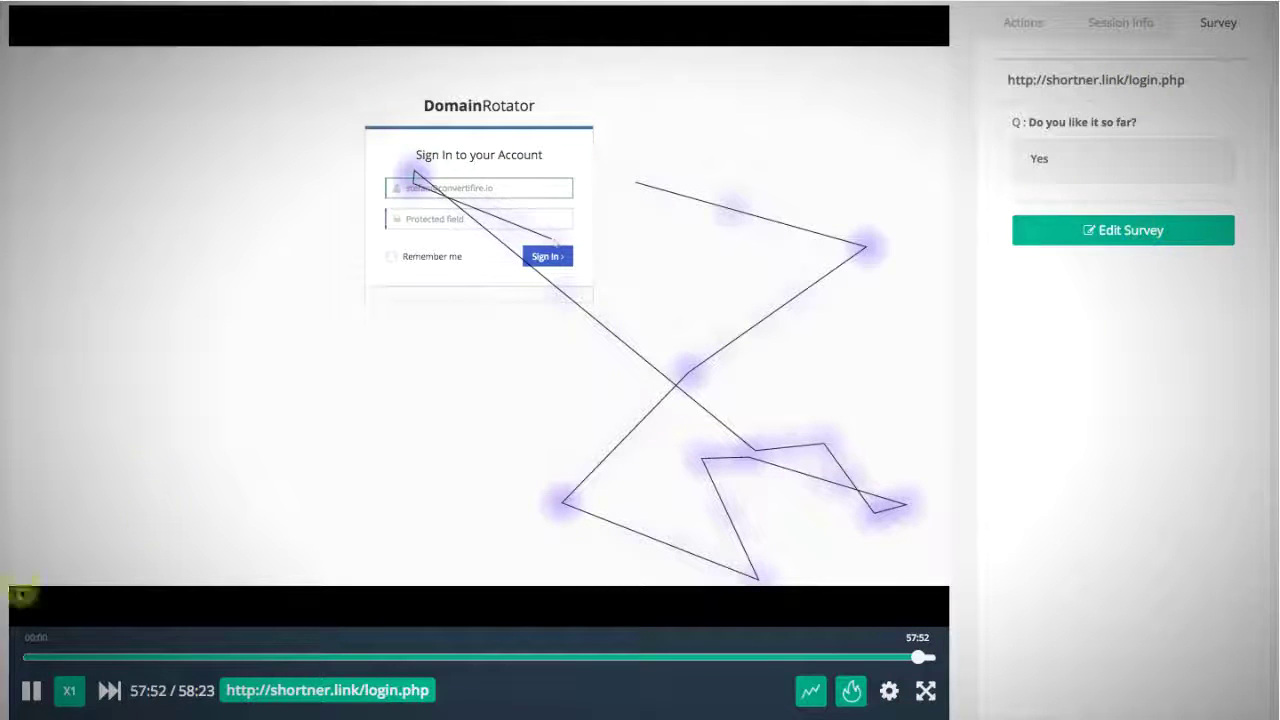
{"action": "left_click", "coordinate": [30, 690]}
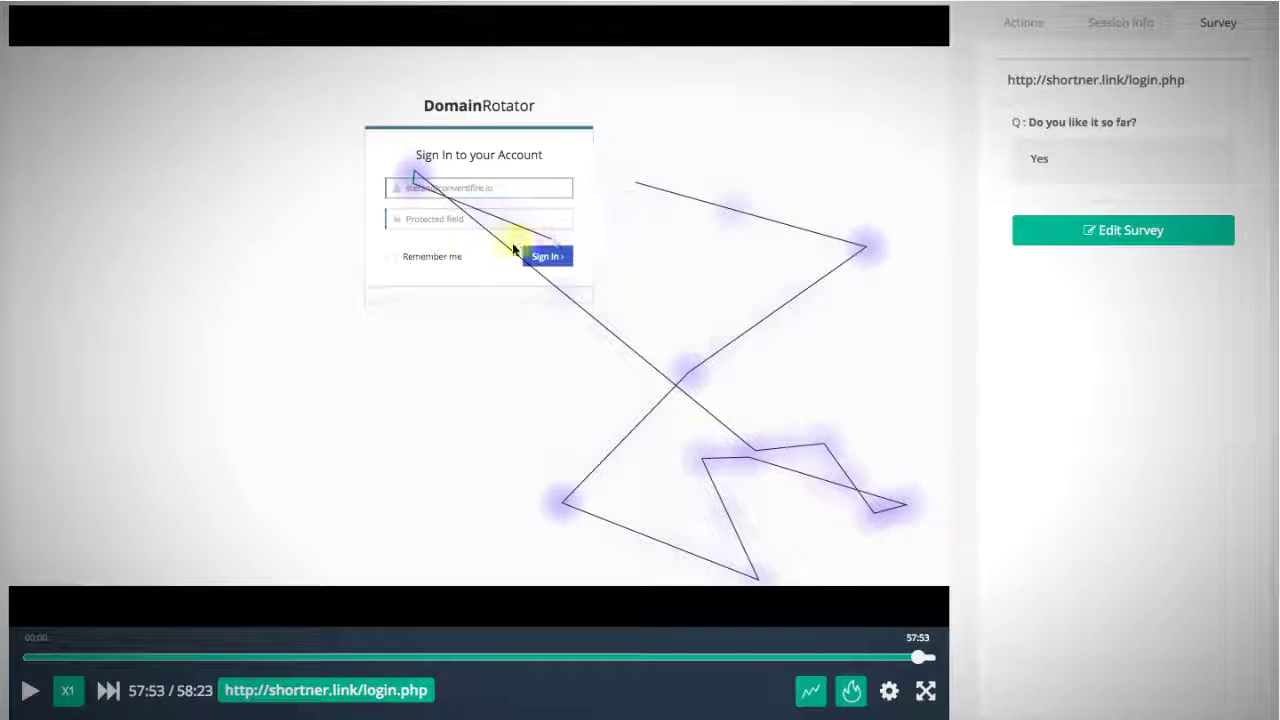
{"action": "left_click", "coordinate": [16, 698]}
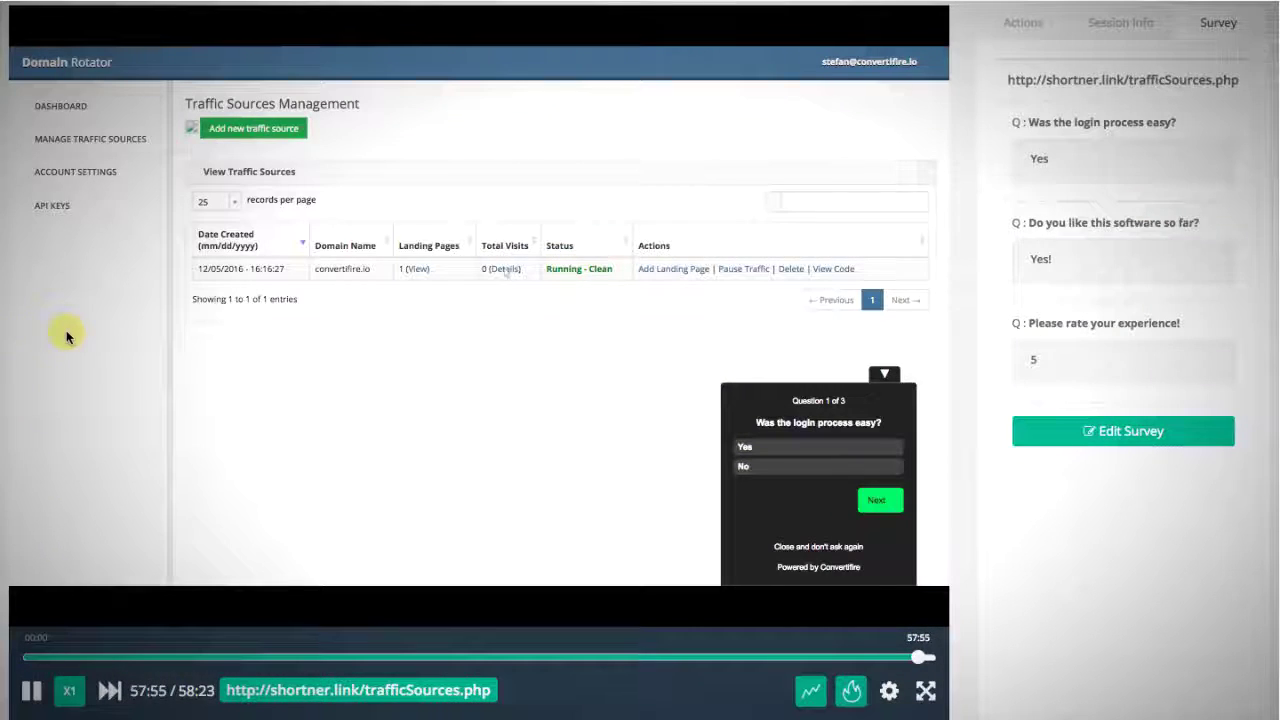
{"action": "left_click", "coordinate": [20, 700]}
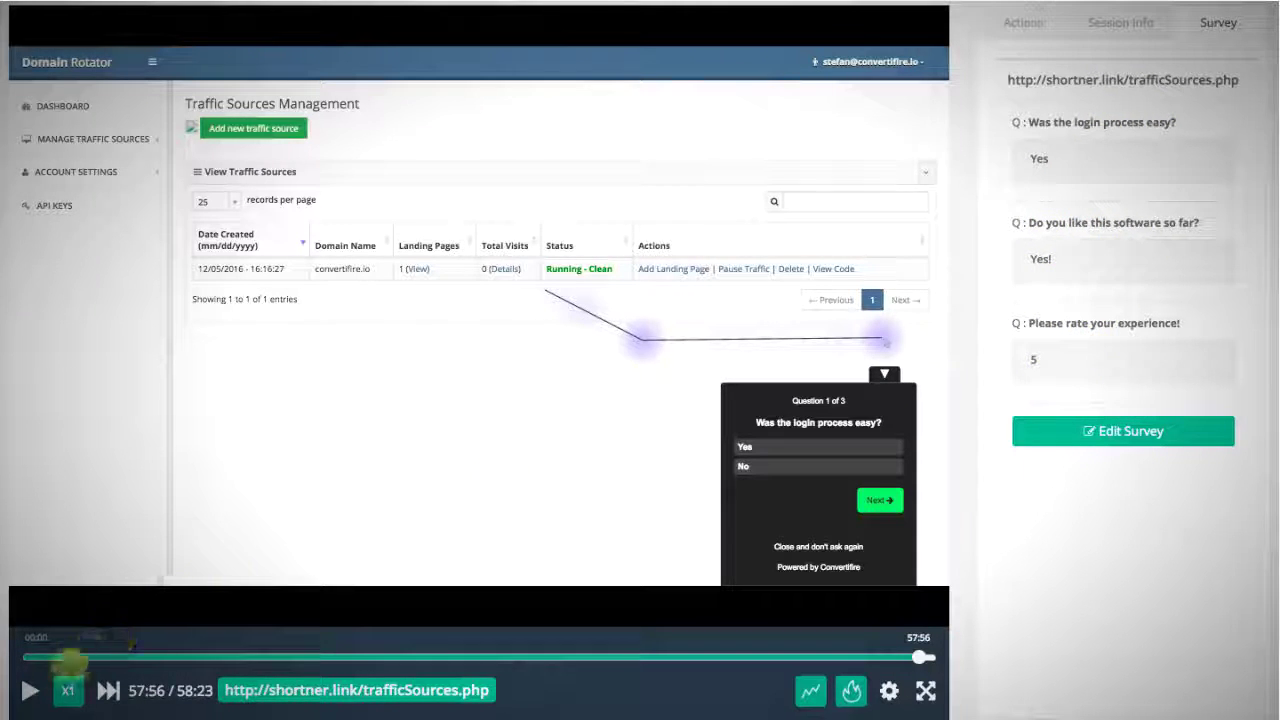
{"action": "left_click", "coordinate": [33, 694]}
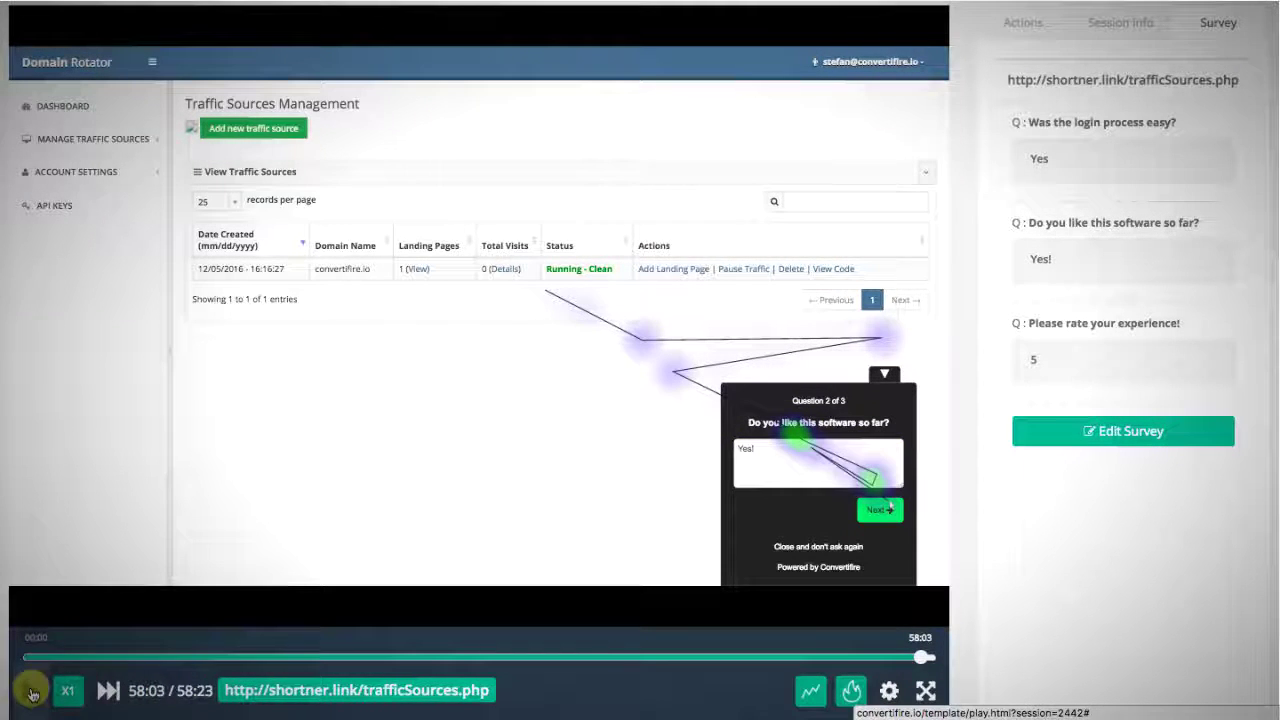
{"action": "left_click", "coordinate": [32, 693]}
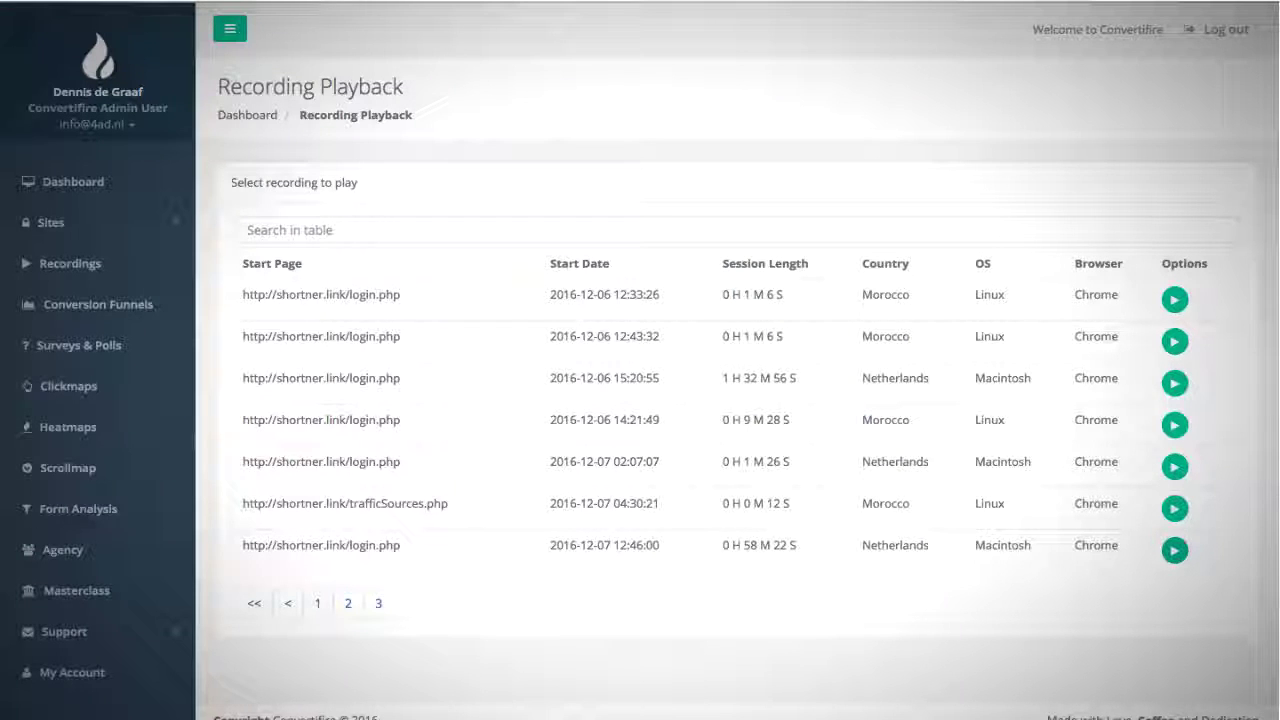
{"action": "left_click", "coordinate": [70, 190]}
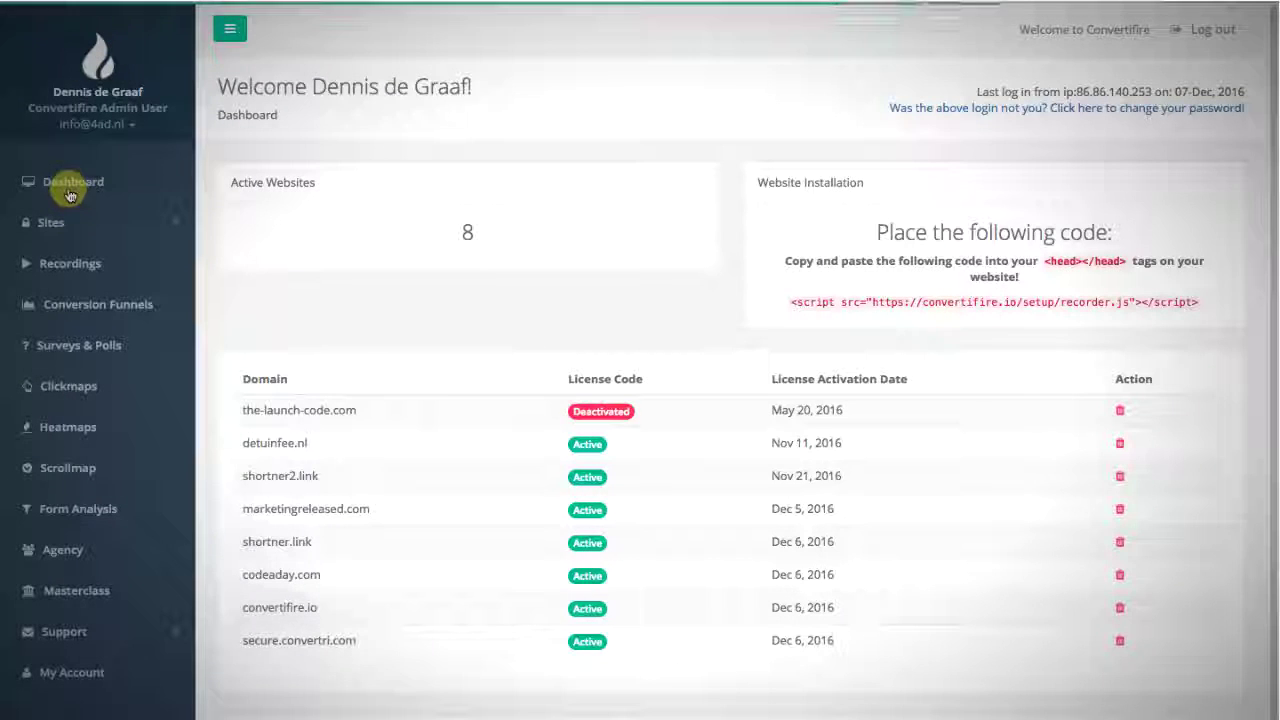